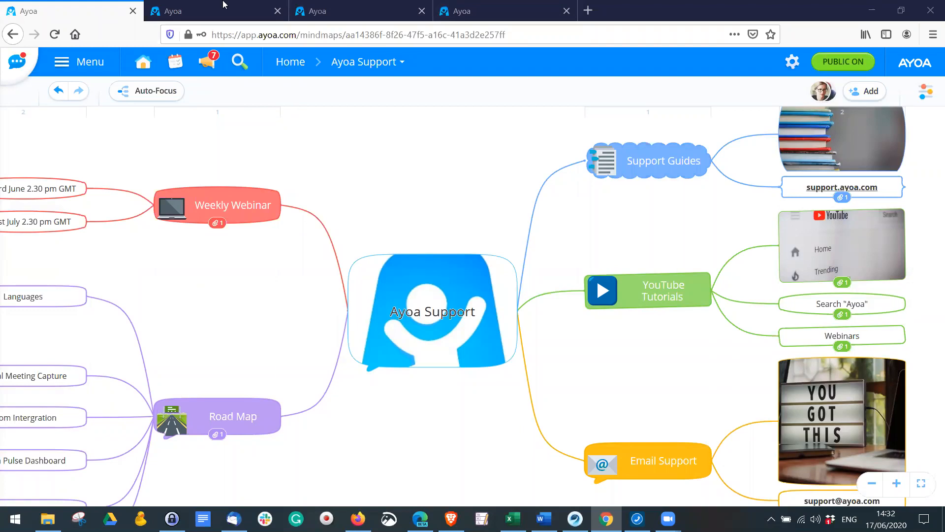
Look through the Shared with me and Folders sections in the second browser tab and return to the Home overview.
left_click(223, 7)
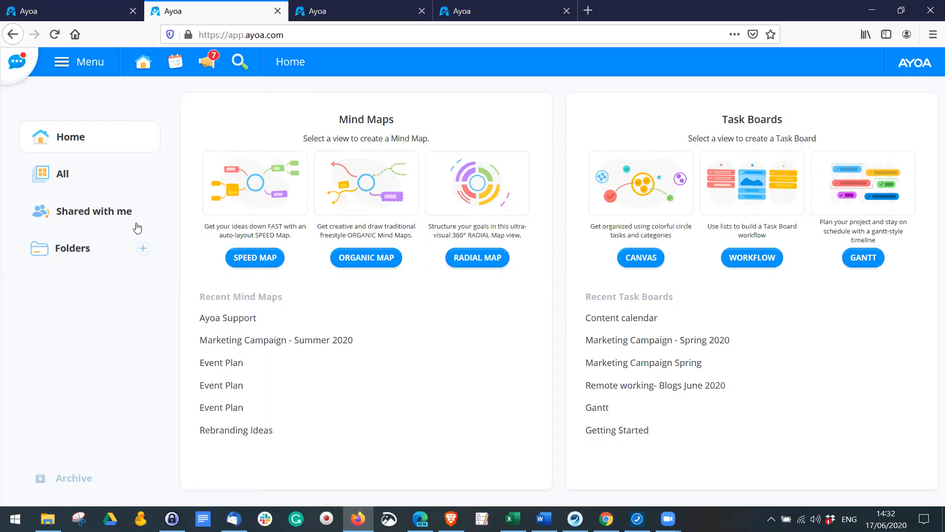
left_click(93, 221)
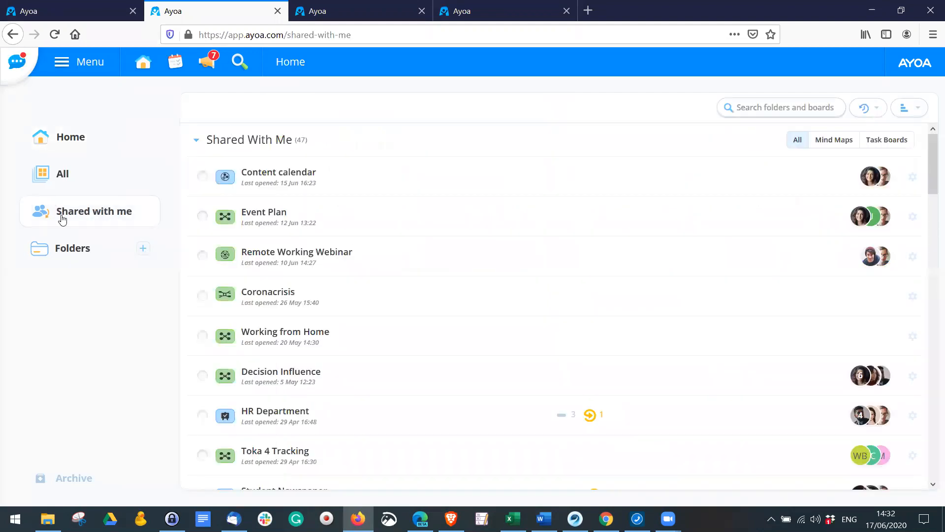
left_click(71, 249)
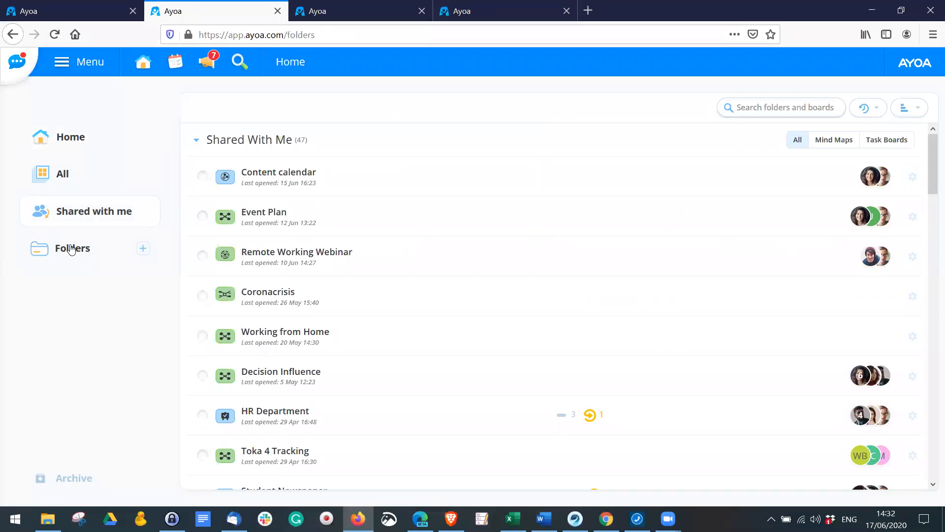
left_click(88, 137)
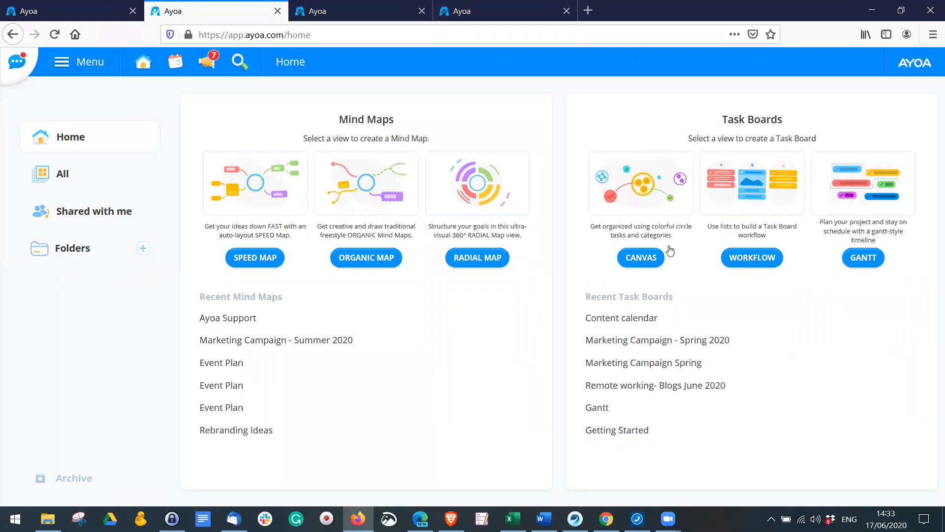
Start a new task board in Canvas view and name it "Getting Things Done".
left_click(641, 257)
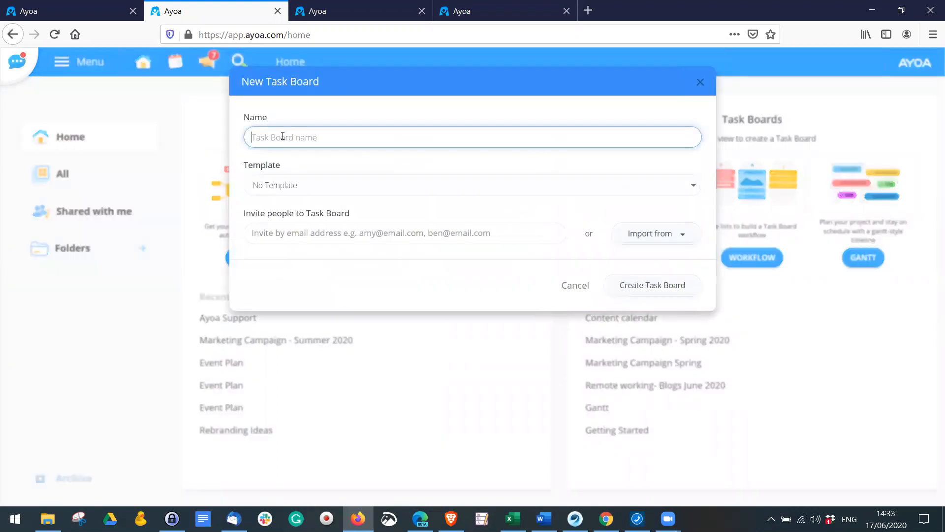
type("gETT")
key("BackSpace")
key("BackSpace")
key("BackSpace")
type("Getting Things Done")
Invite three existing contacts to the new task board.
left_click(329, 233)
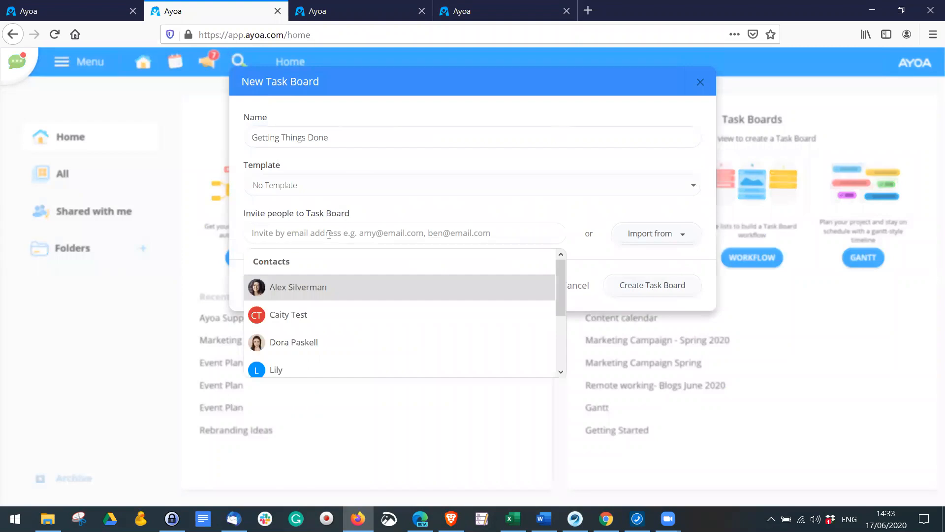
type("alex")
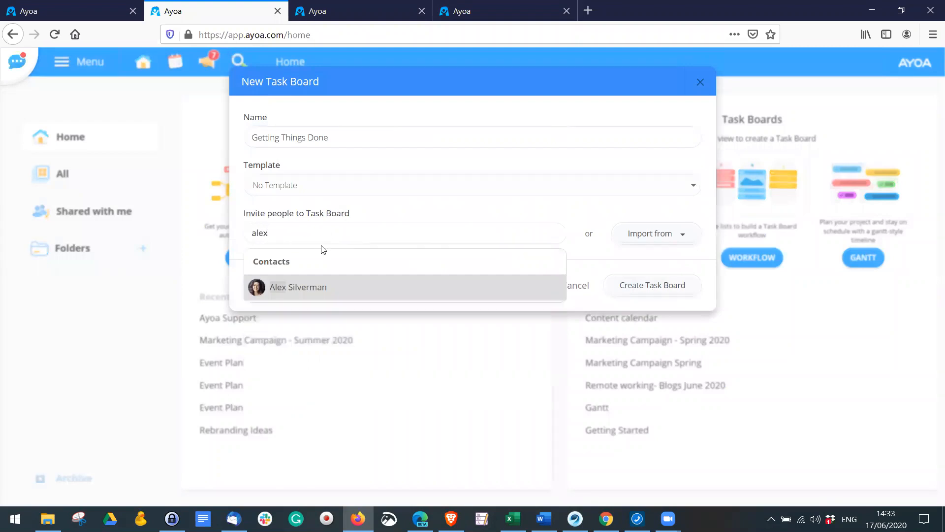
left_click(315, 287)
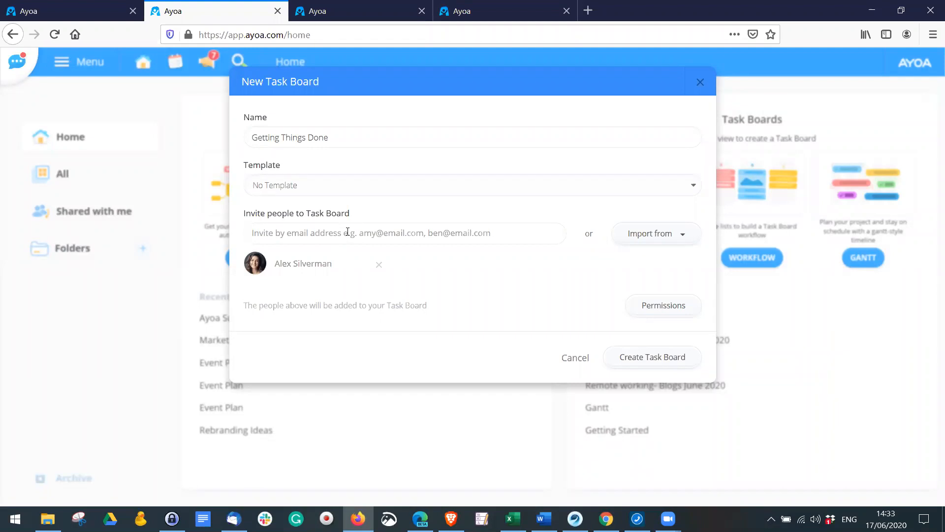
type("dor")
left_click(331, 282)
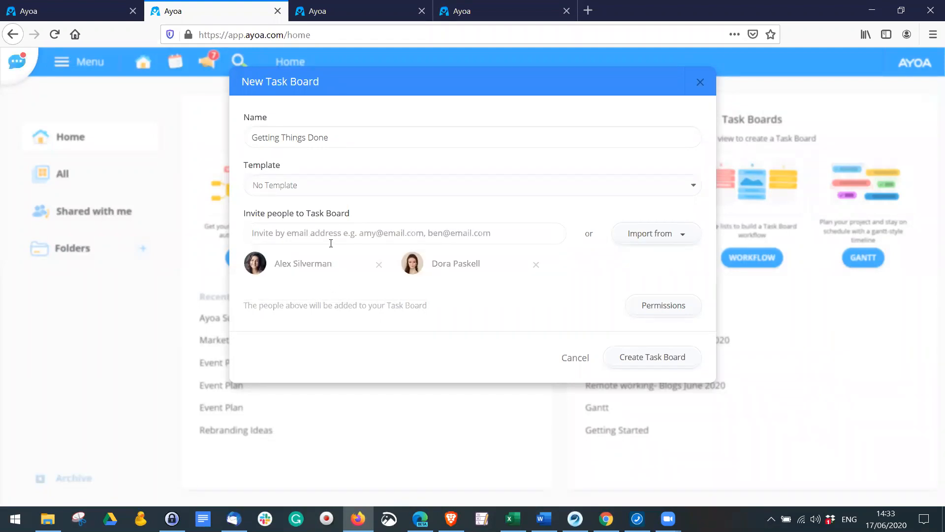
type("ro")
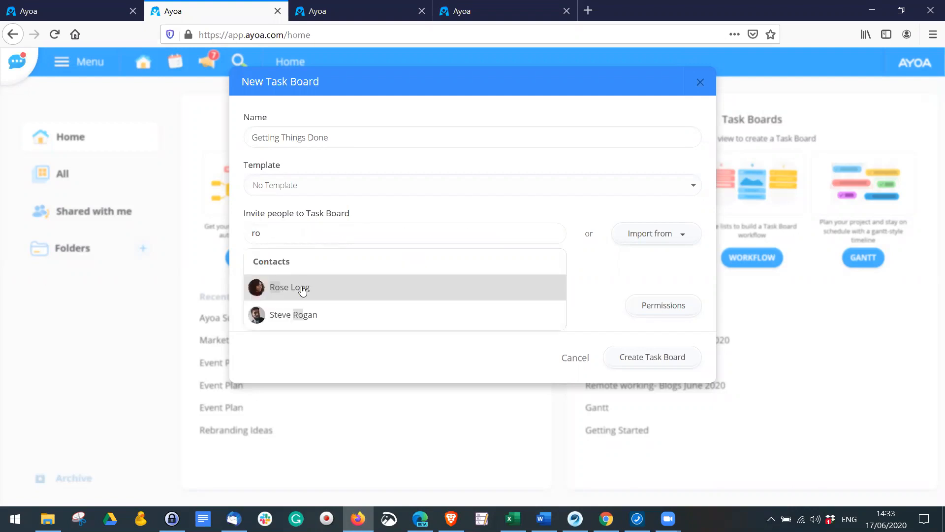
left_click(302, 288)
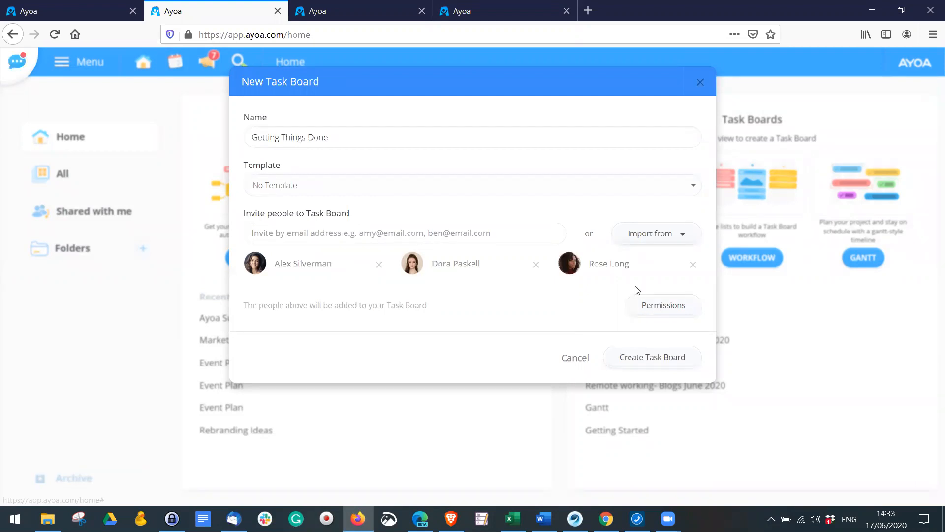
Set the third invitee's permission to Assigned Tasks, keep the other two at Default, and create the task board.
left_click(659, 307)
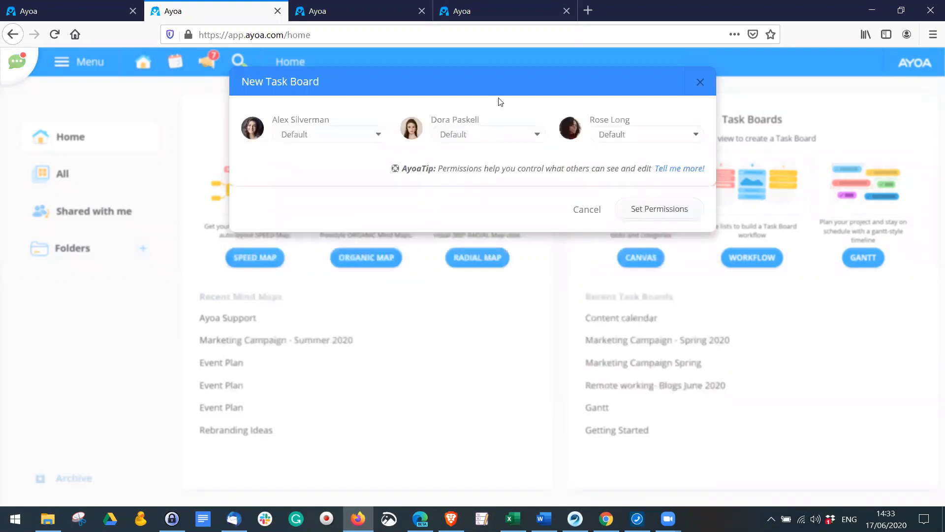
left_click(614, 140)
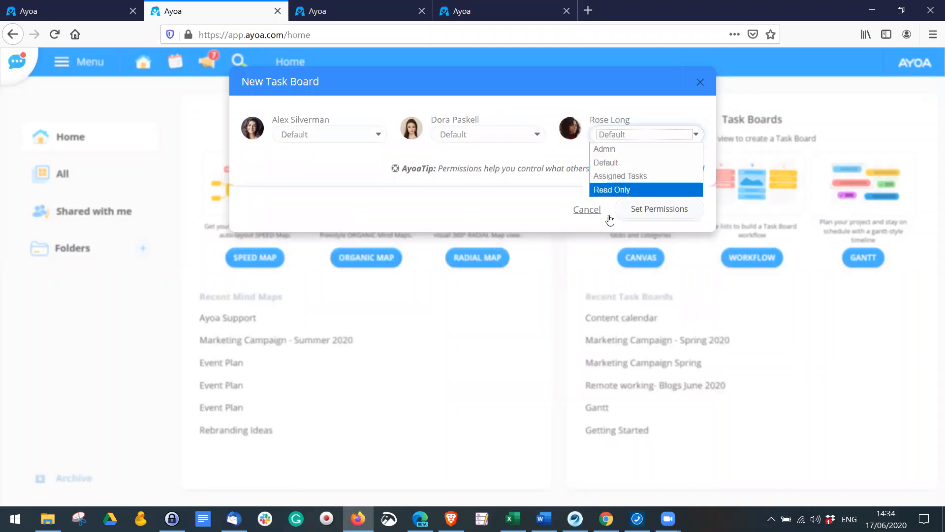
left_click(621, 176)
left_click(490, 133)
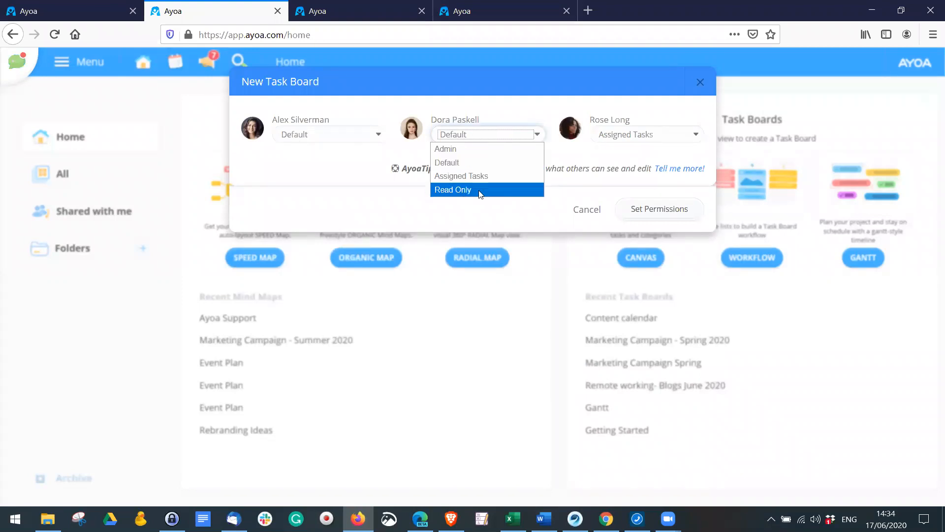
left_click(578, 196)
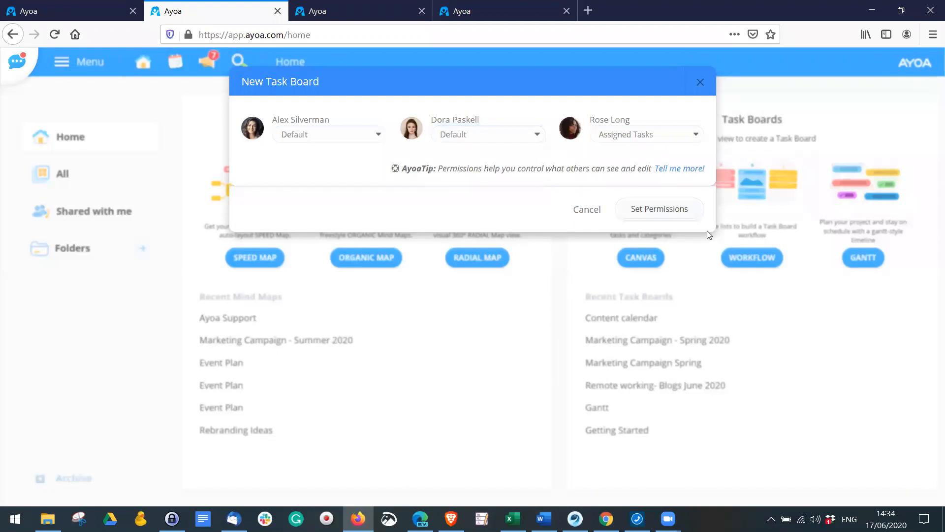
left_click(660, 209)
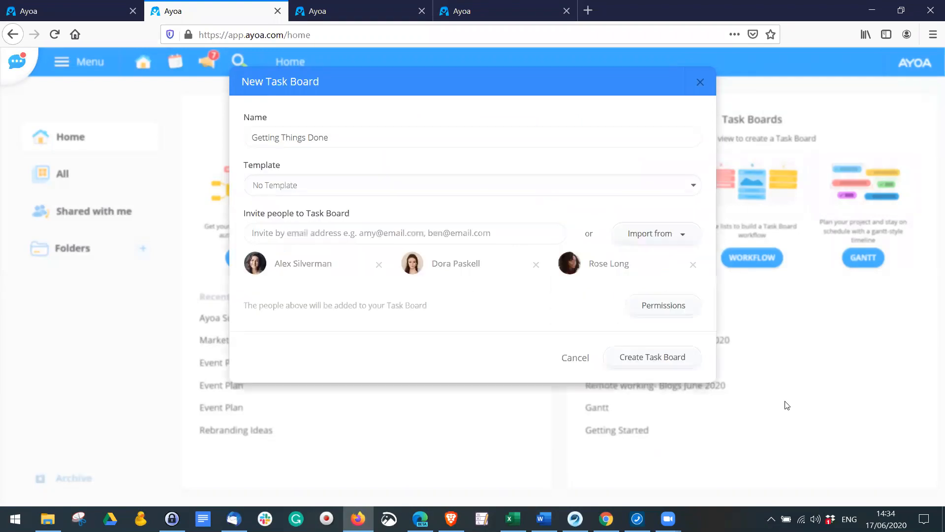
left_click(671, 363)
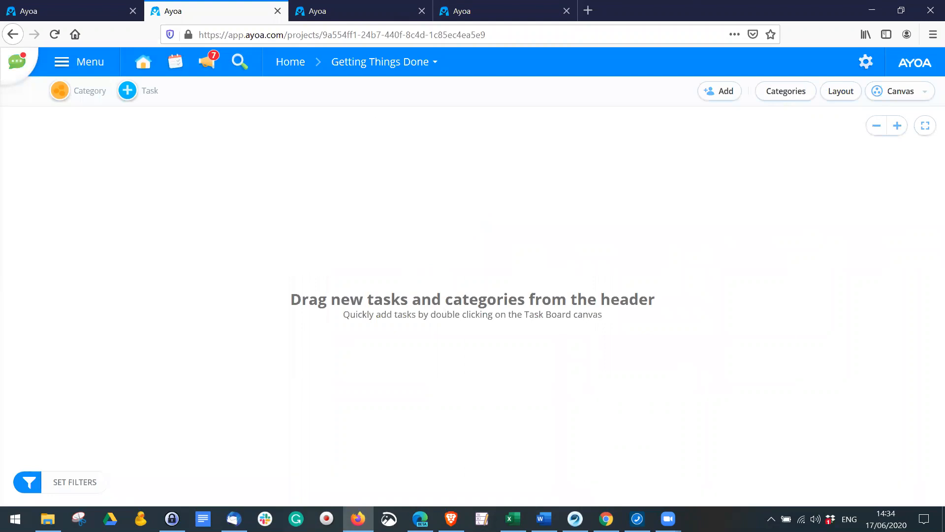
key("alt+Tab")
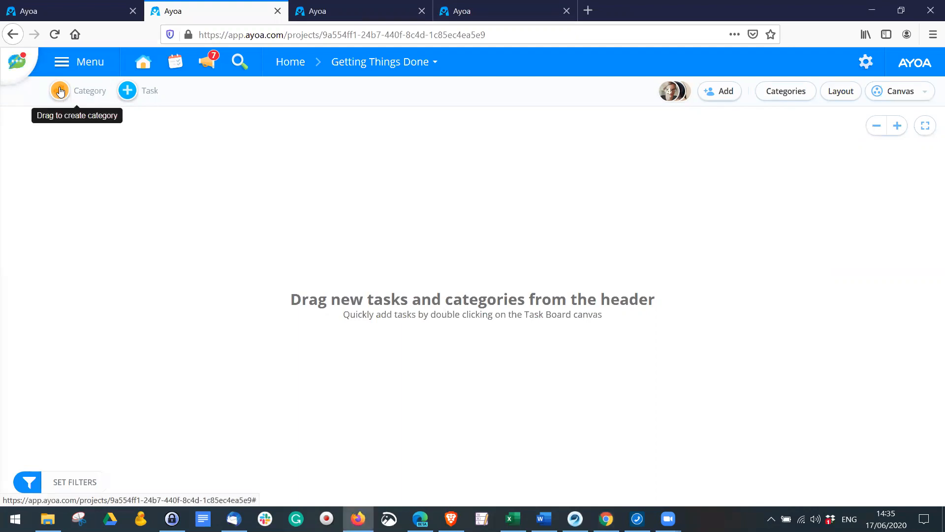
Add a yellow category named "Calls" to the empty canvas.
left_click_drag(61, 91, 344, 200)
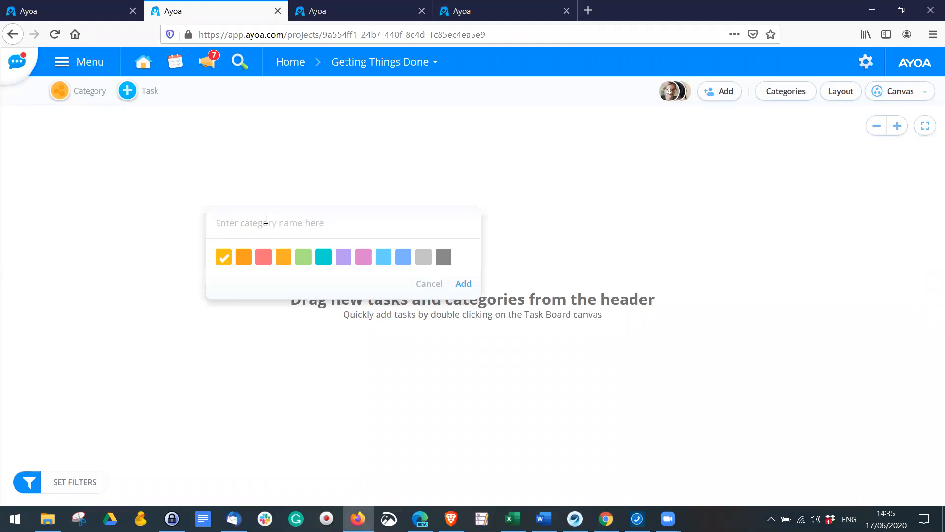
type("C")
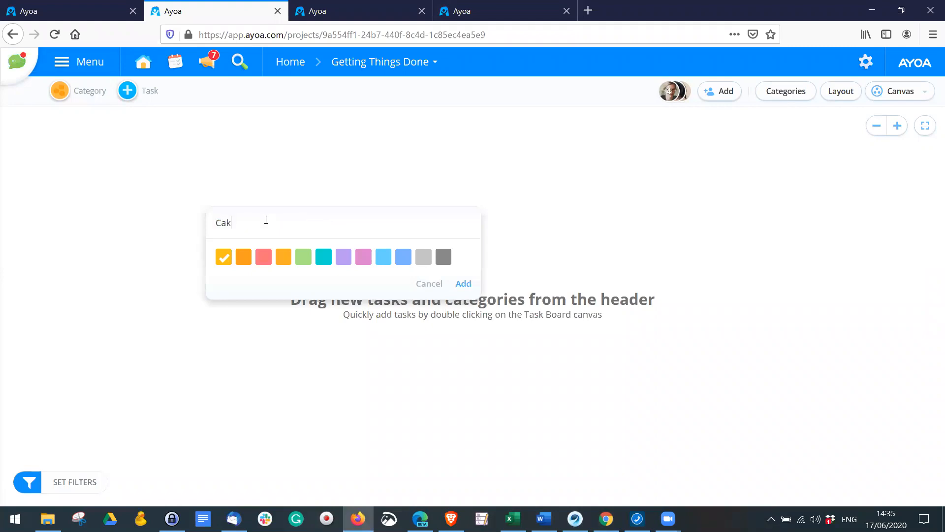
type("alls")
key("Return")
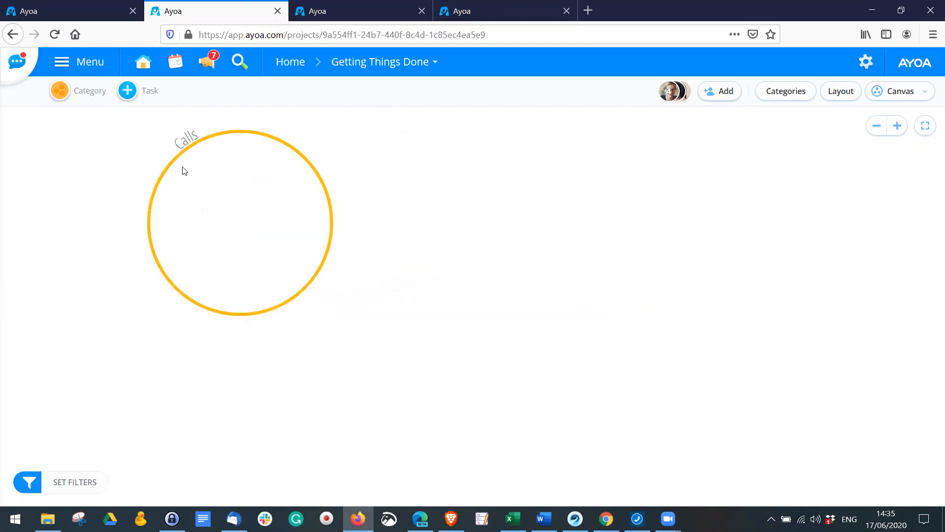
Add an orange "Emails" category beside Calls and a red "Meetings" category beside Emails.
left_click_drag(59, 90, 448, 220)
type("Emails")
key("Return")
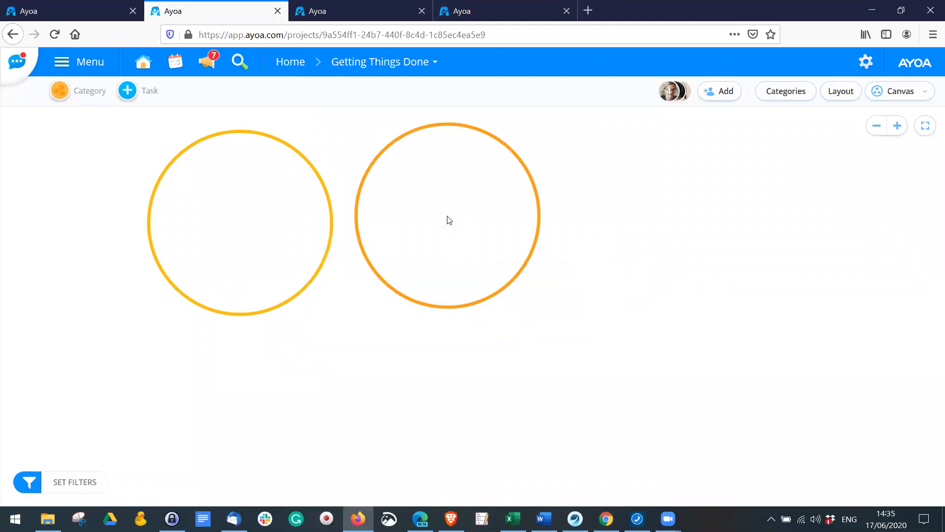
left_click_drag(260, 87, 605, 250)
type("Meetings")
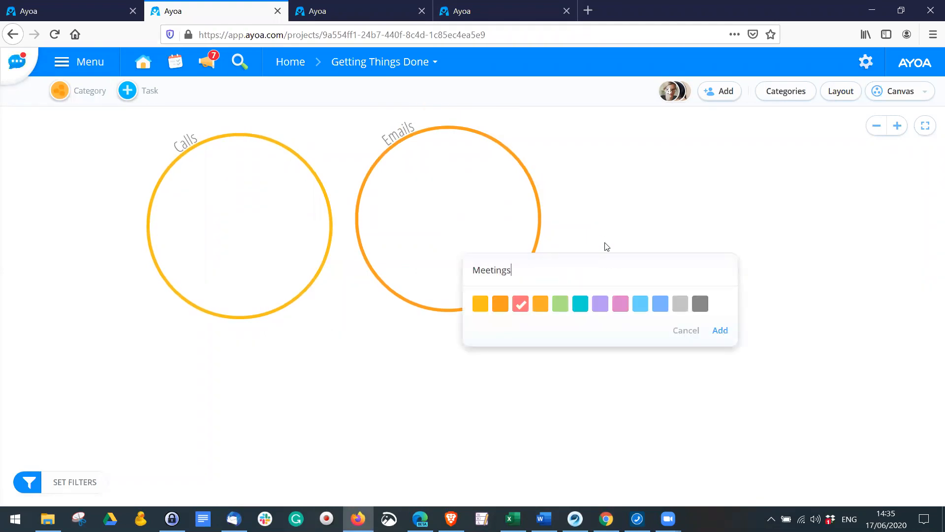
key("Return")
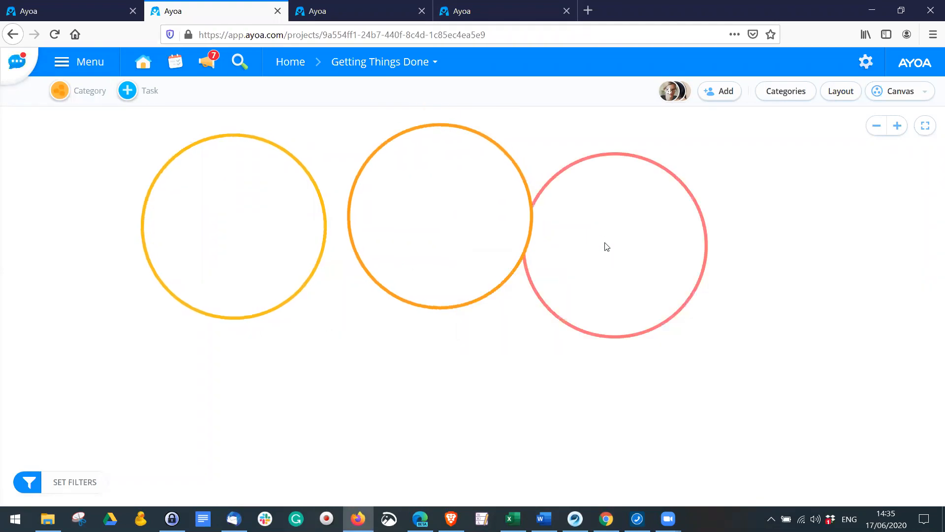
left_click_drag(783, 300, 771, 350)
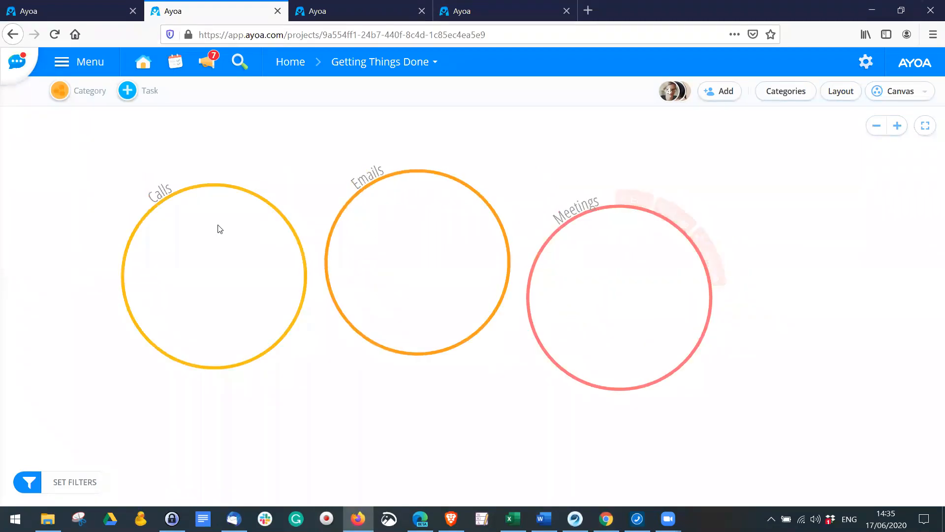
mouse_move(432, 270)
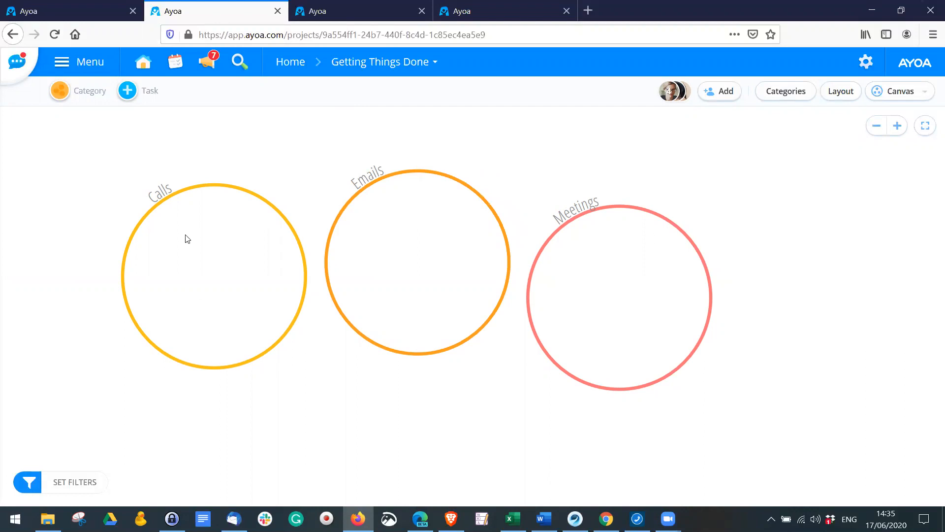
mouse_move(253, 293)
mouse_move(376, 249)
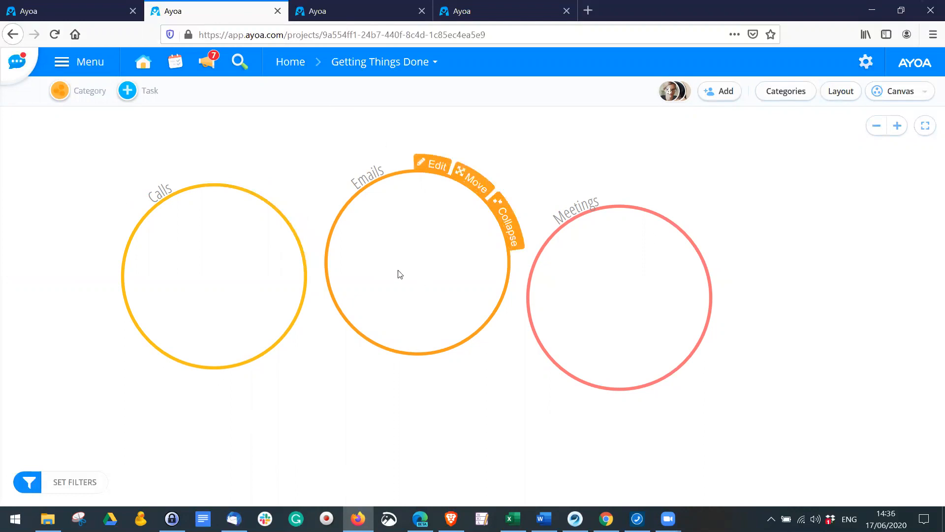
mouse_move(659, 320)
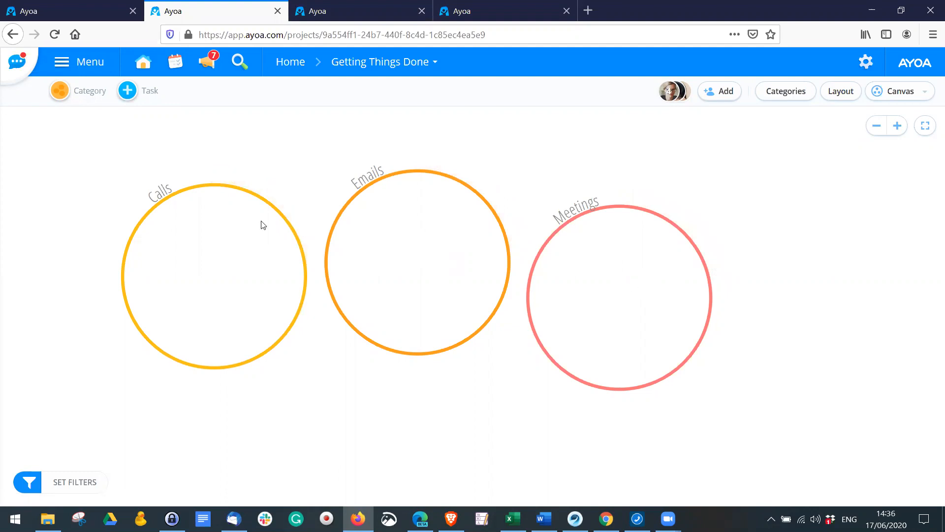
Add a task named "Team Catch up" in the Calls category and move it to the Meetings category.
left_click(192, 256)
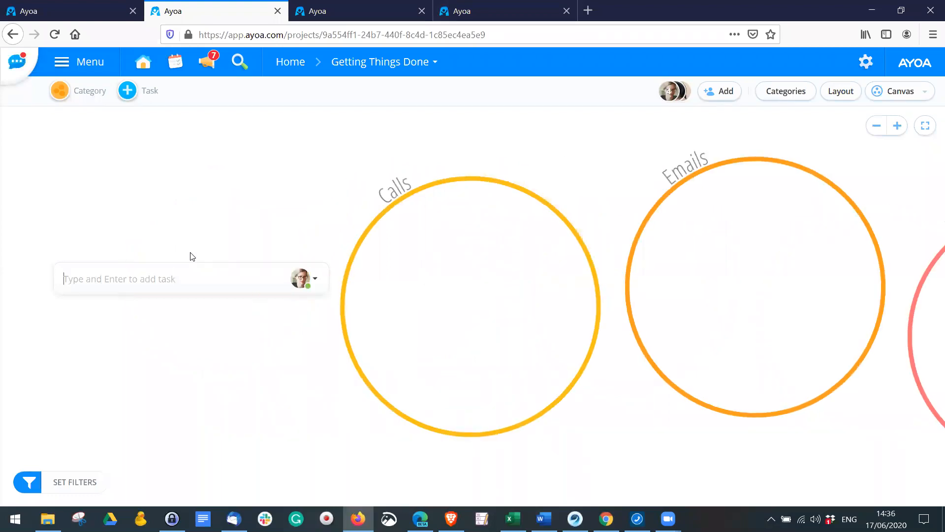
type("Team Catch")
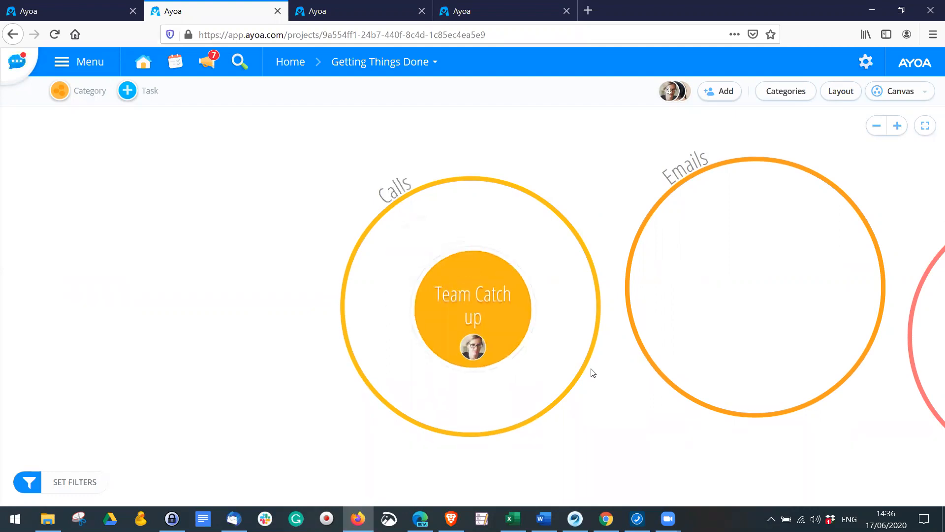
left_click_drag(744, 435, 429, 397)
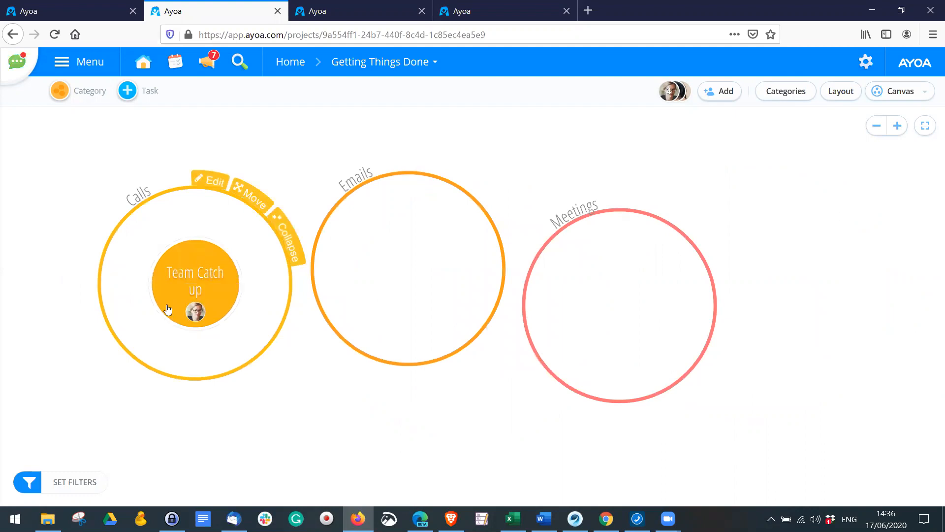
left_click_drag(168, 309, 605, 286)
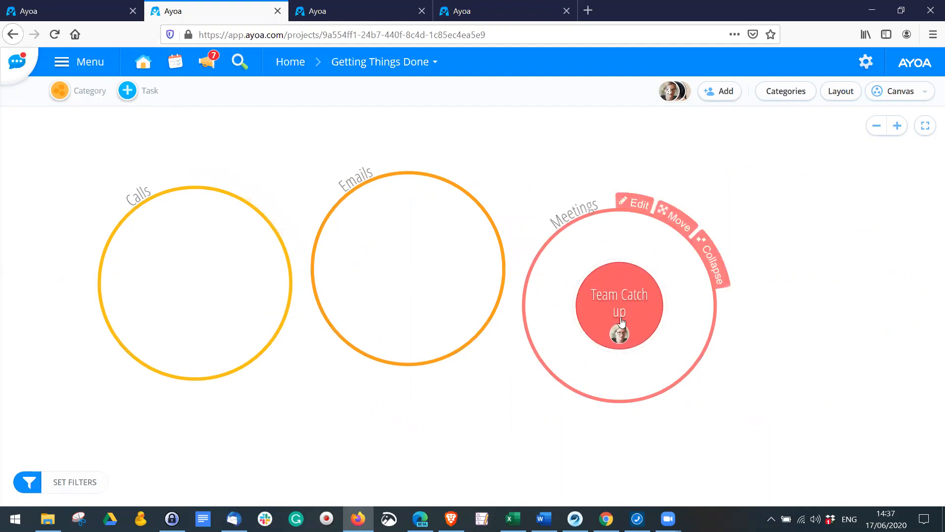
left_click_drag(292, 421, 365, 421)
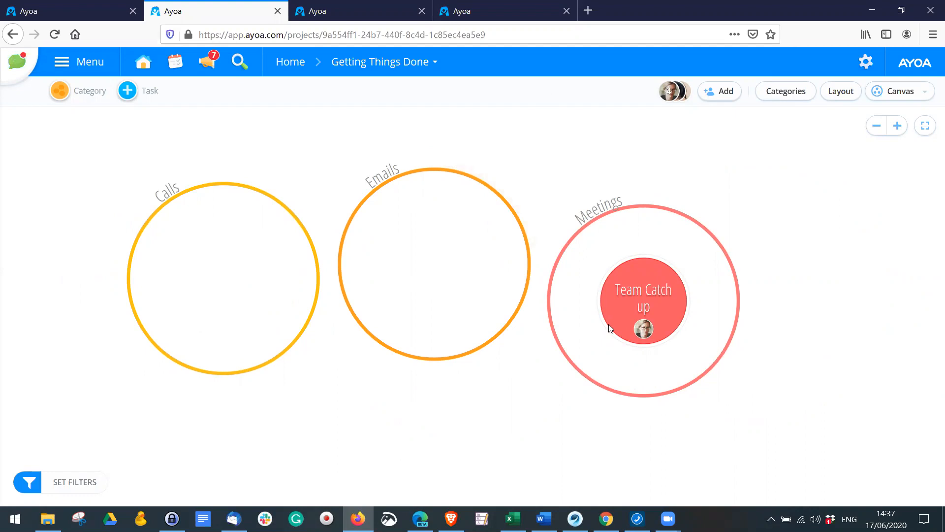
mouse_move(247, 241)
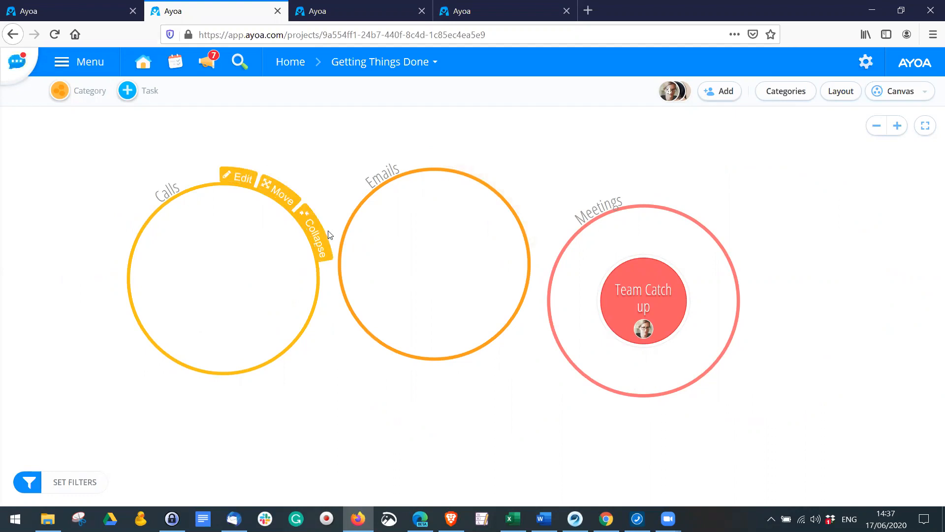
key("alt+Tab")
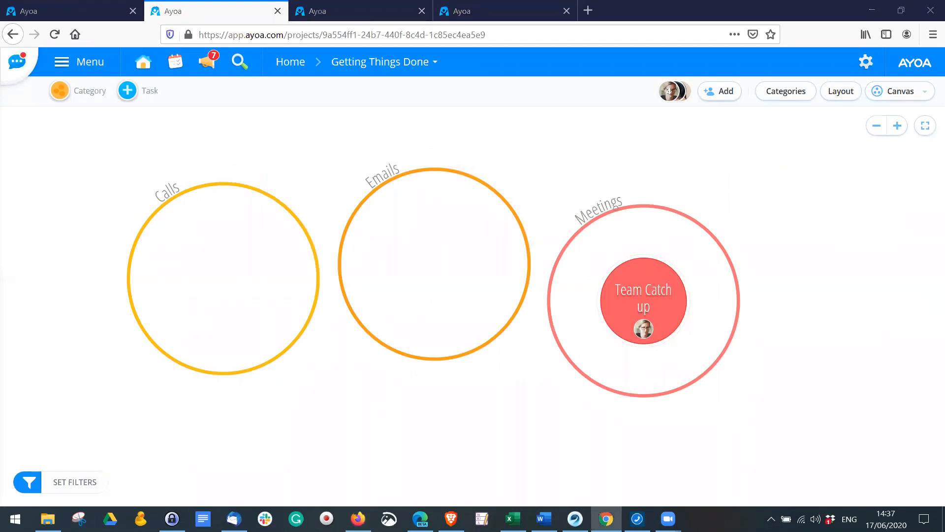
Add a task named "HR update" in the Calls category and move it to the Emails category.
key("alt+Tab")
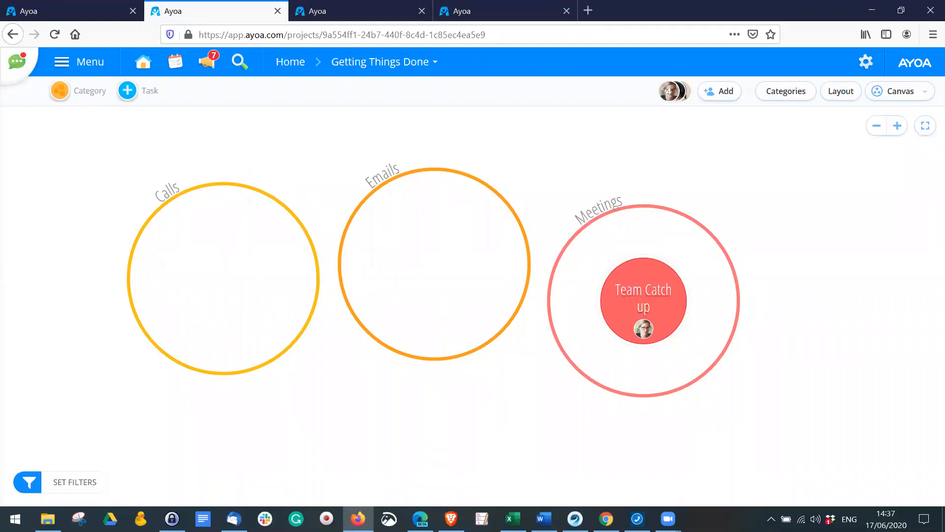
left_click(220, 248)
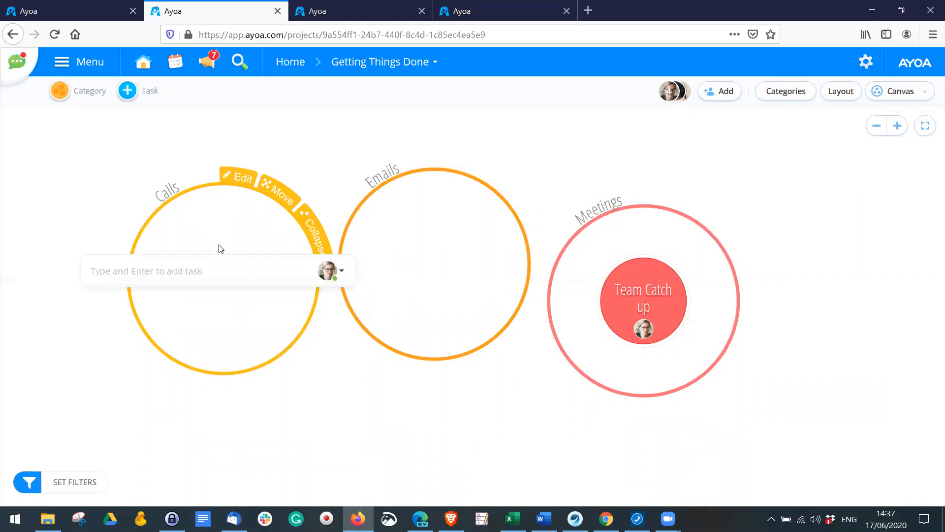
type("HR uod")
key("BackSpace")
key("BackSpace")
type("pda")
key("Return")
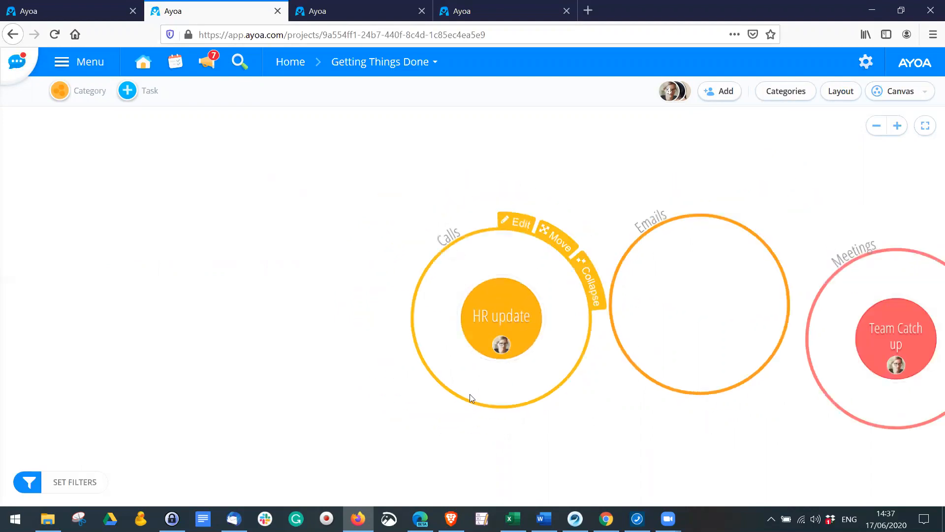
left_click_drag(254, 291, 442, 264)
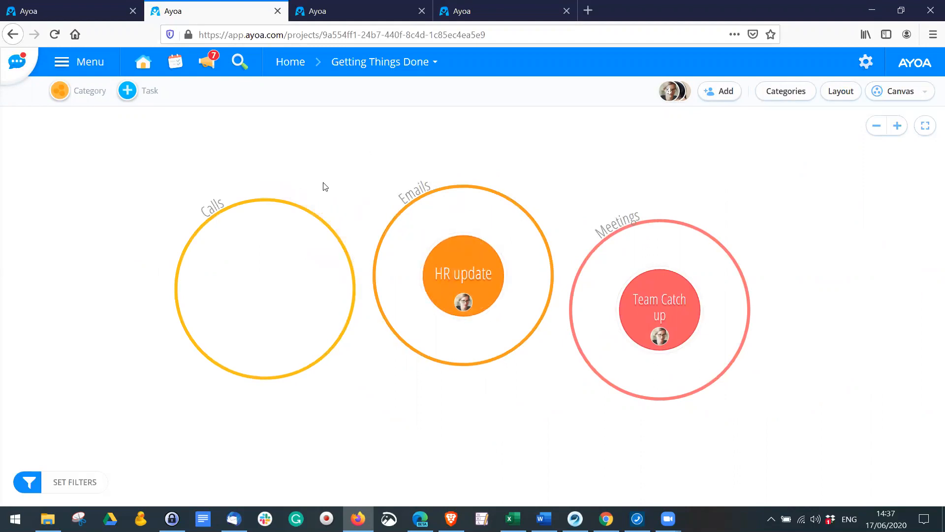
left_click(496, 310)
scroll(494, 311, "up", 2)
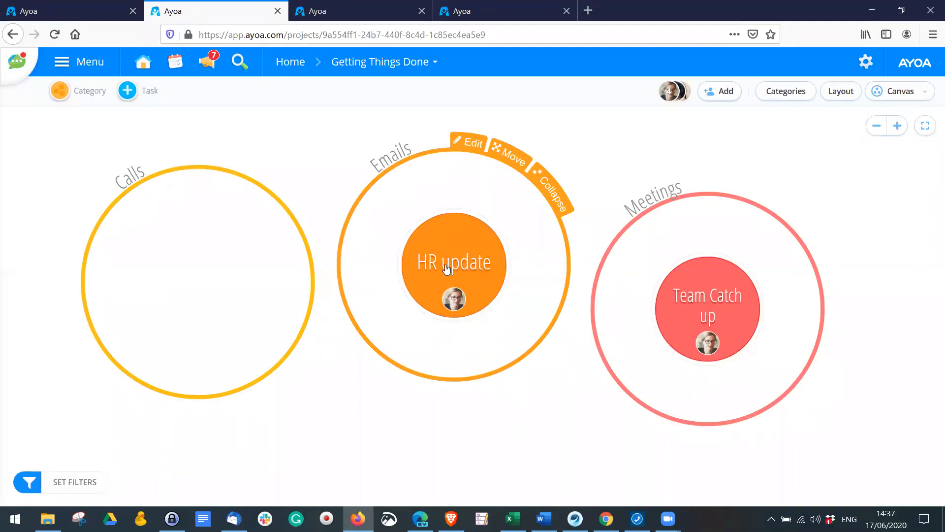
scroll(447, 295, "down", 1)
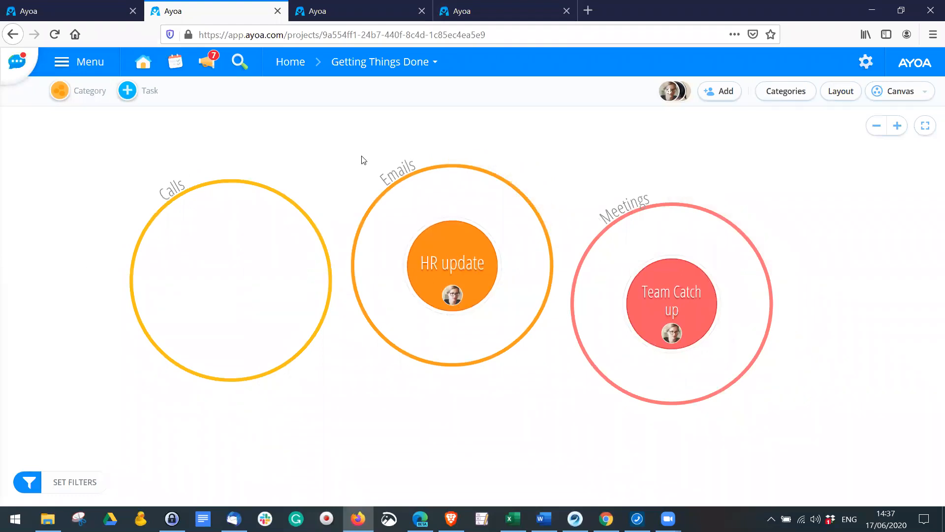
scroll(735, 369, "up", 3)
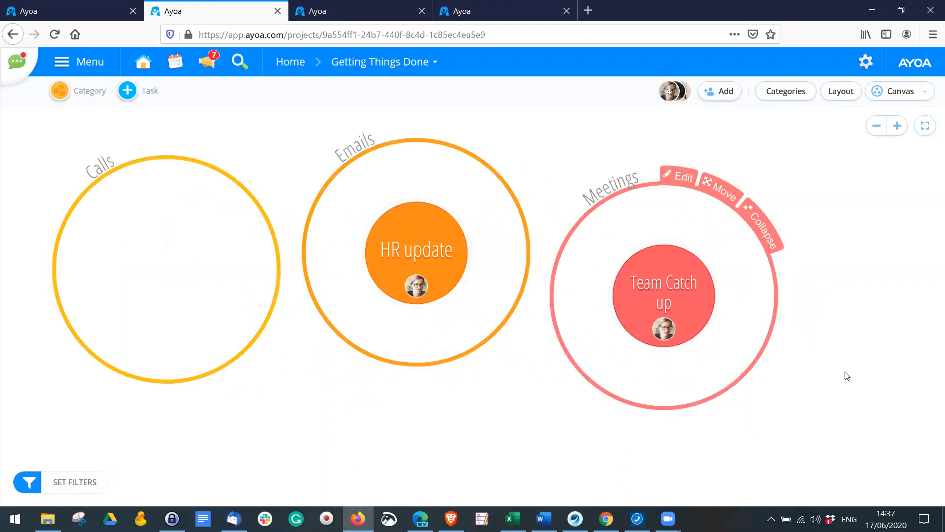
scroll(734, 351, "down", 3)
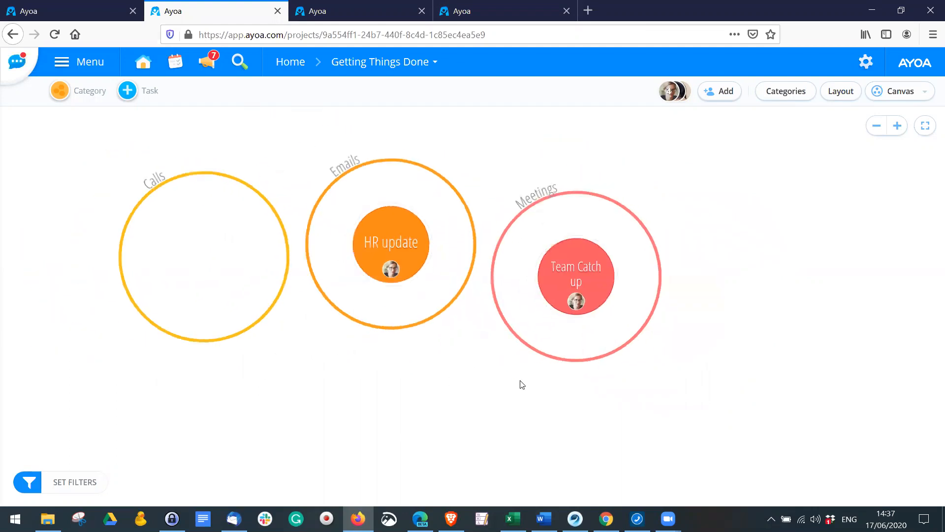
left_click_drag(523, 384, 587, 390)
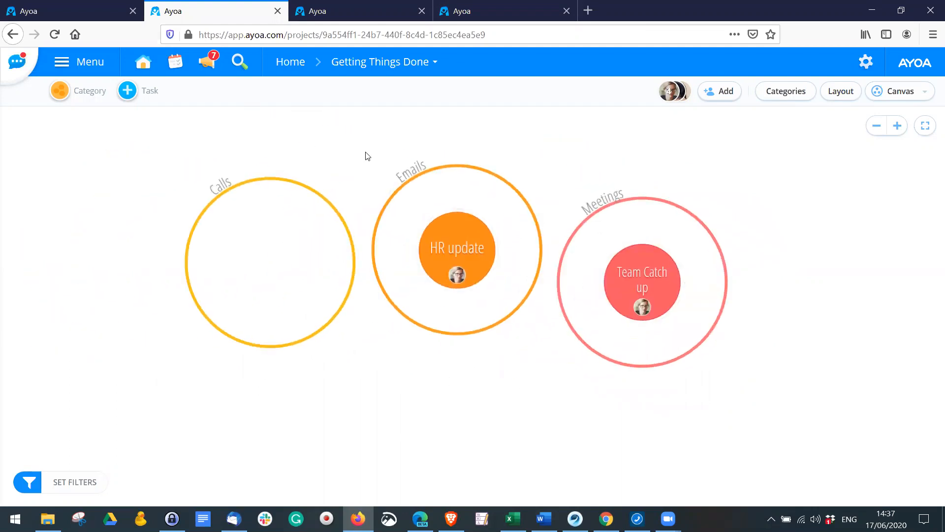
left_click(97, 19)
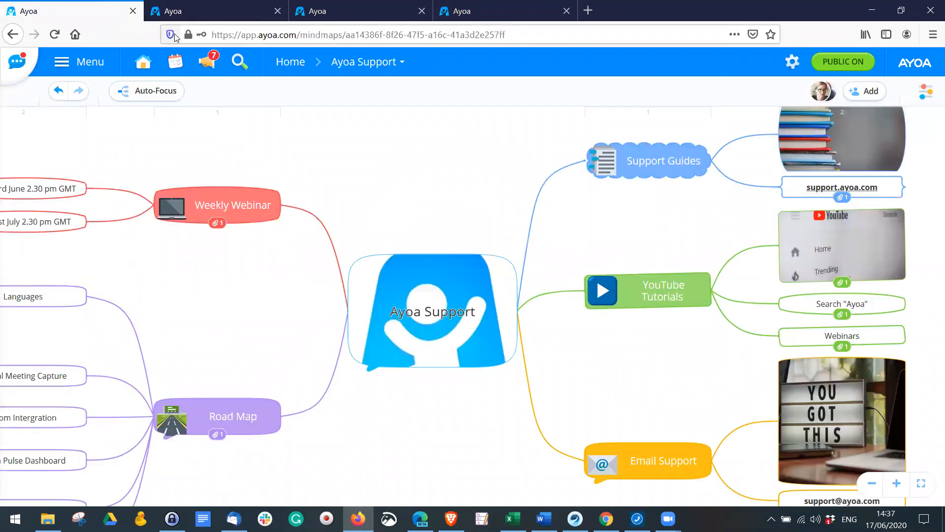
left_click(197, 10)
Return to the home page and start a new Canvas task board named "Company".
left_click(290, 62)
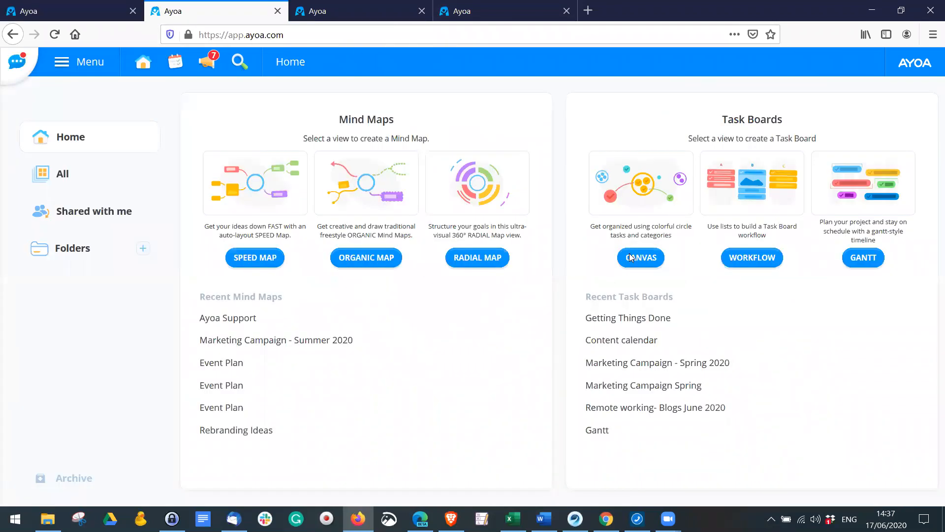
left_click(631, 257)
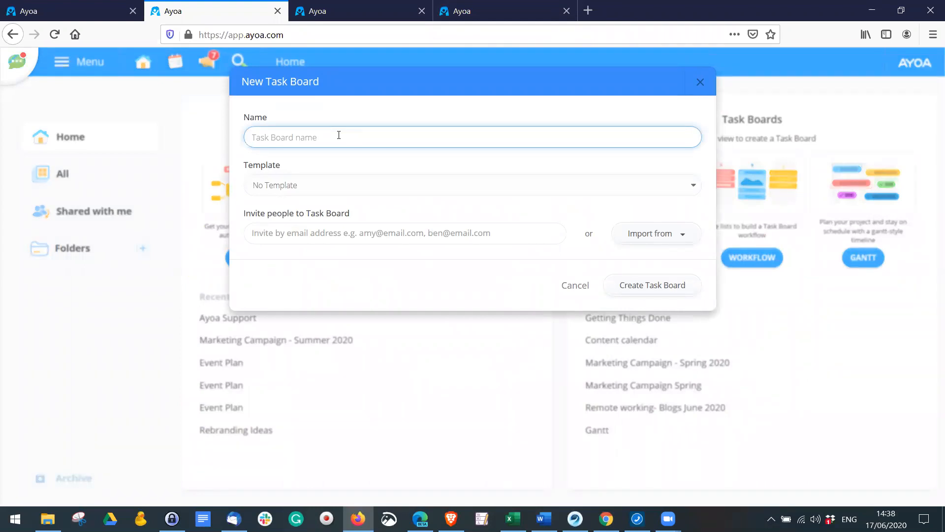
type("Company")
Invite three contacts to the "Company" board, leave it without a template, and create the task board.
left_click(320, 233)
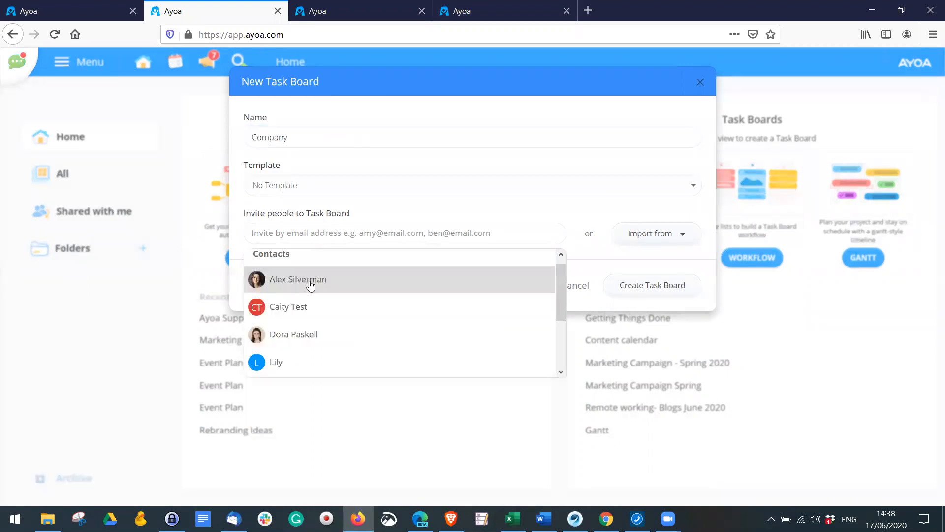
left_click(312, 277)
left_click(323, 229)
left_click(314, 305)
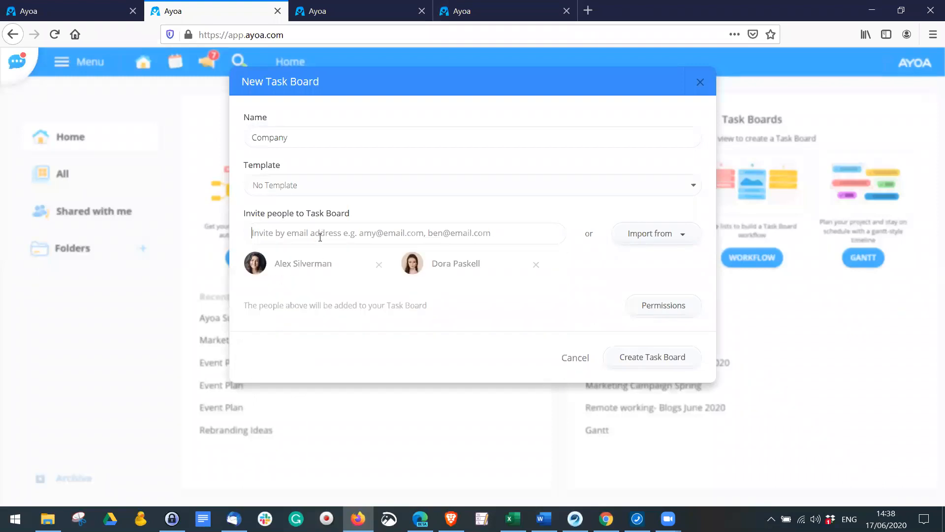
left_click(299, 334)
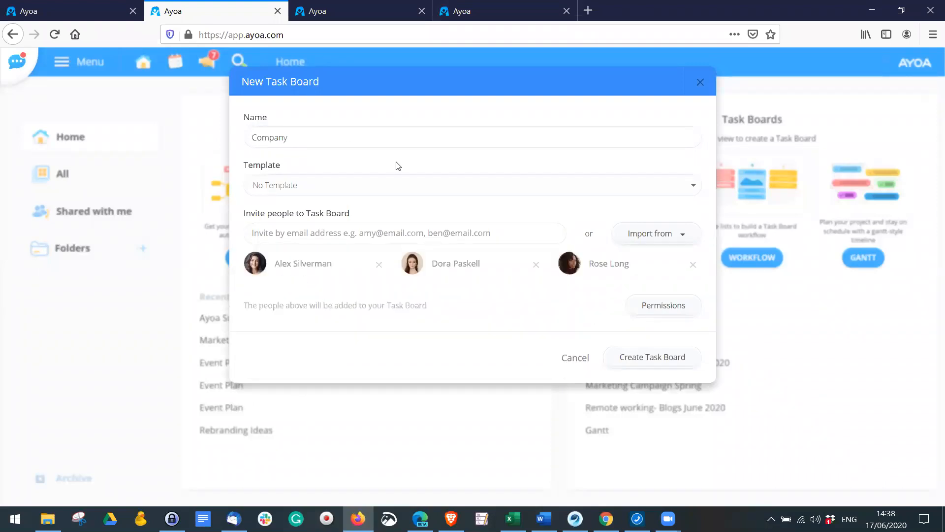
left_click(656, 358)
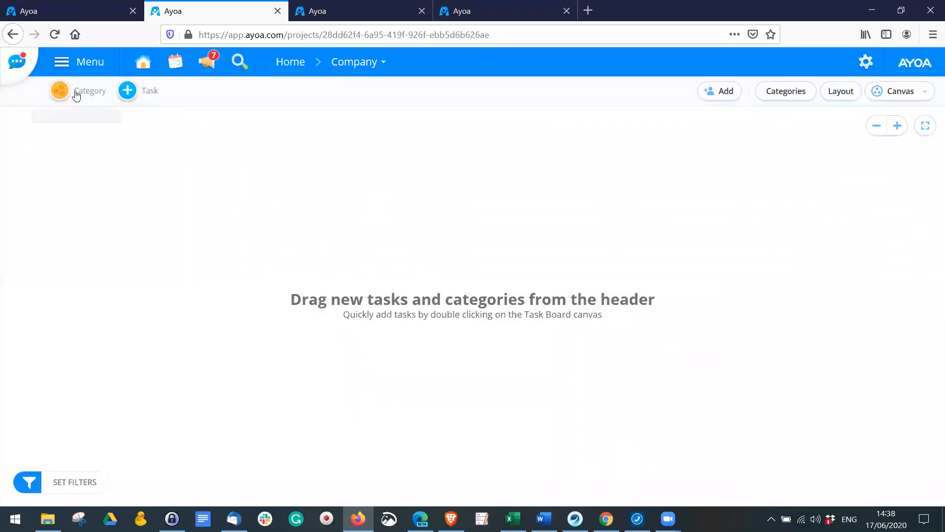
Add a yellow "Marketing" category to the empty canvas and an orange "Sales" category beside it.
left_click_drag(59, 91, 357, 232)
type("Ma")
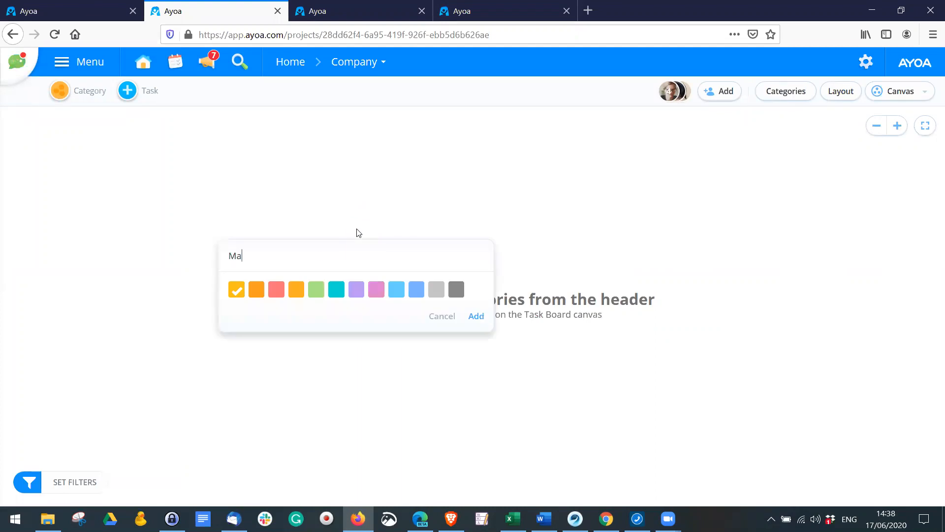
type("rketing")
key("Return")
left_click_drag(79, 91, 668, 235)
type("Sales")
key("Return")
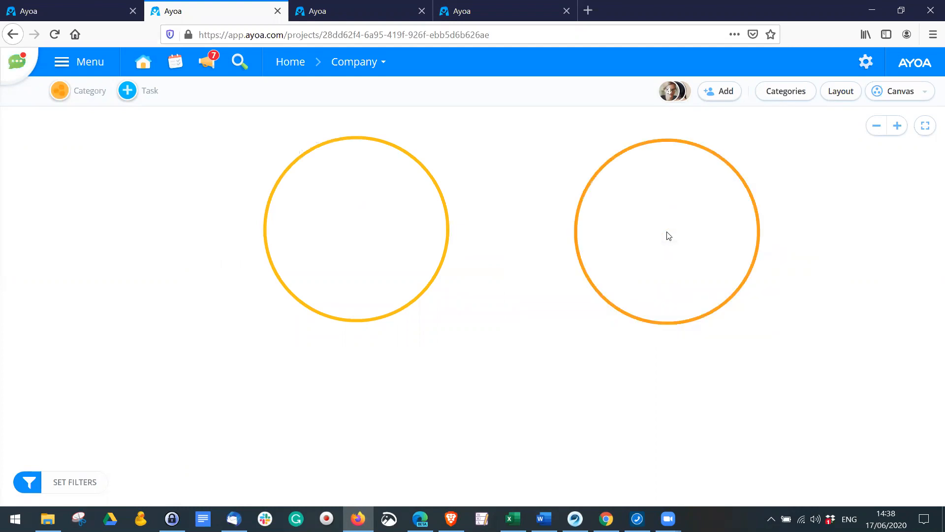
Add a red "Customer Service" category below and between the Marketing and Sales categories.
left_click_drag(64, 94, 500, 366)
type("Cu")
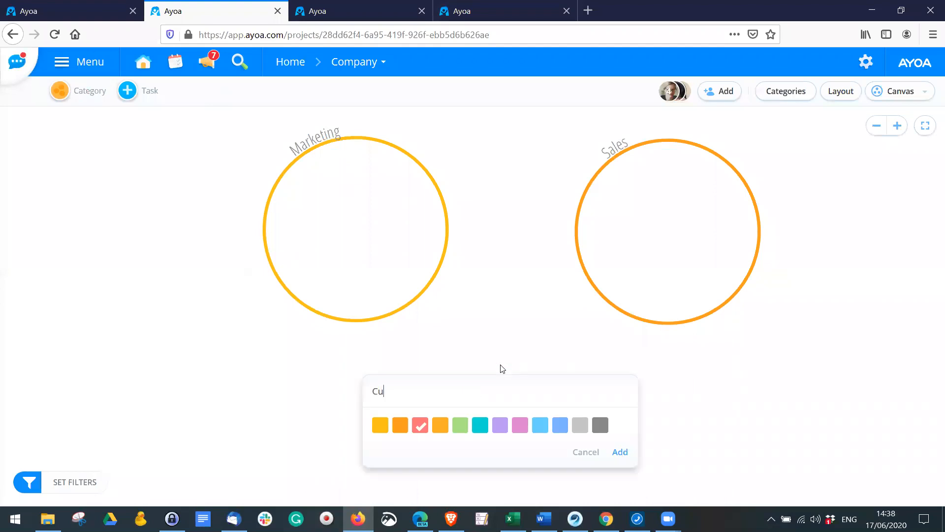
type("stomer Servu")
type("ce")
key("Return")
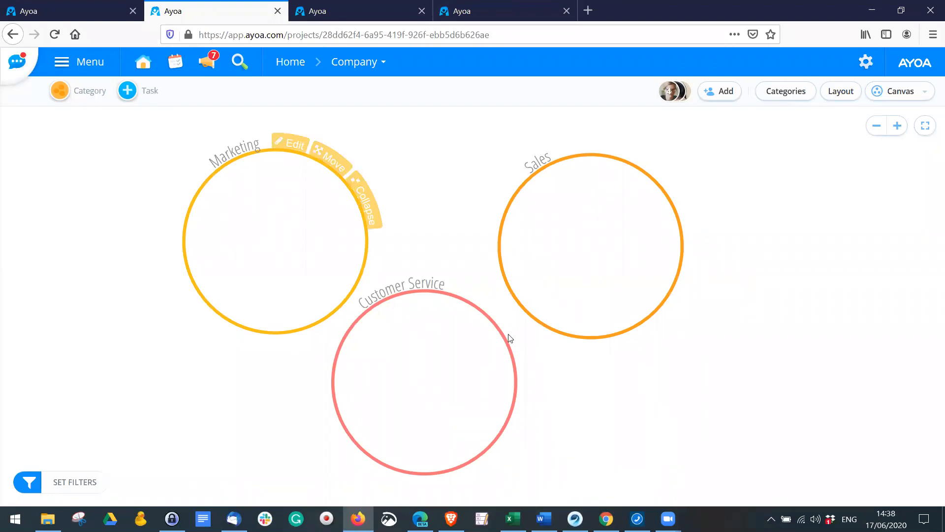
Add a task named "Big company- onboarding session" in the Customer Service category and move it to the Sales category.
left_click(420, 358)
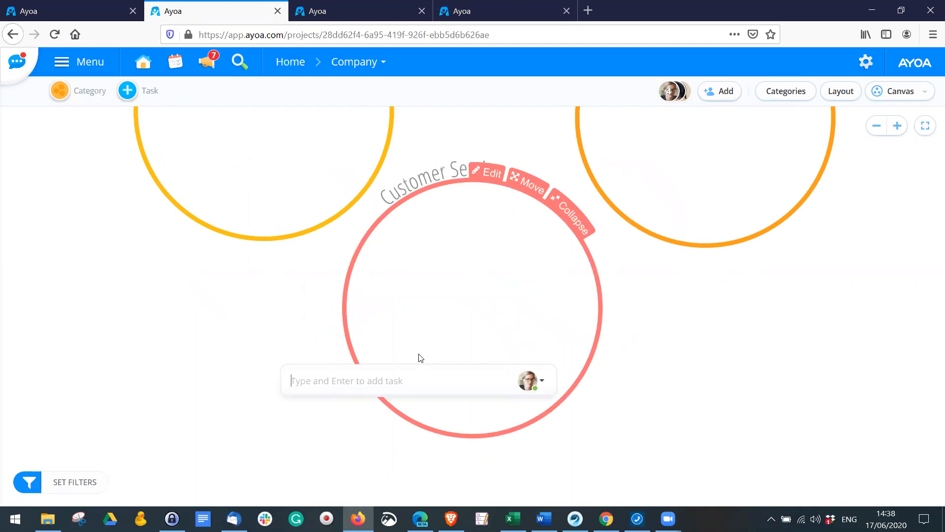
type("Bg")
type("ig company")
type("- onb")
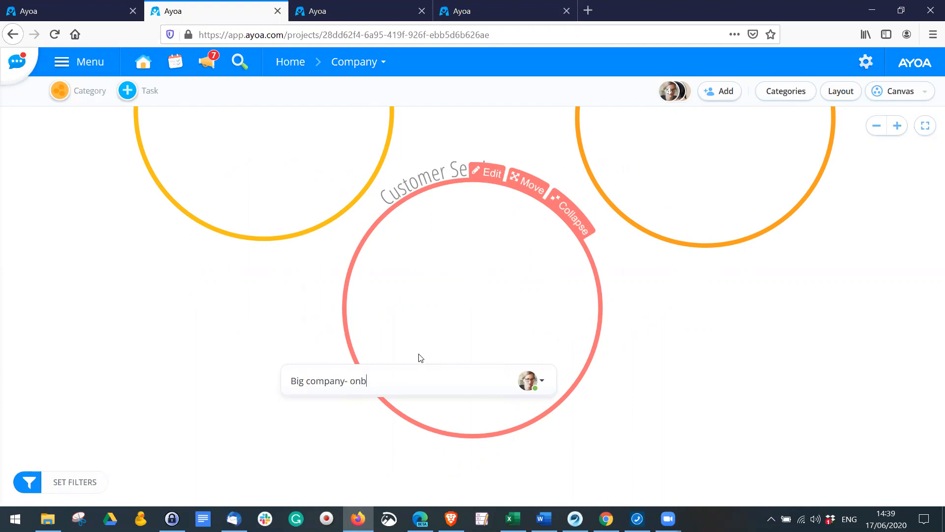
type("oarding session")
key("Return")
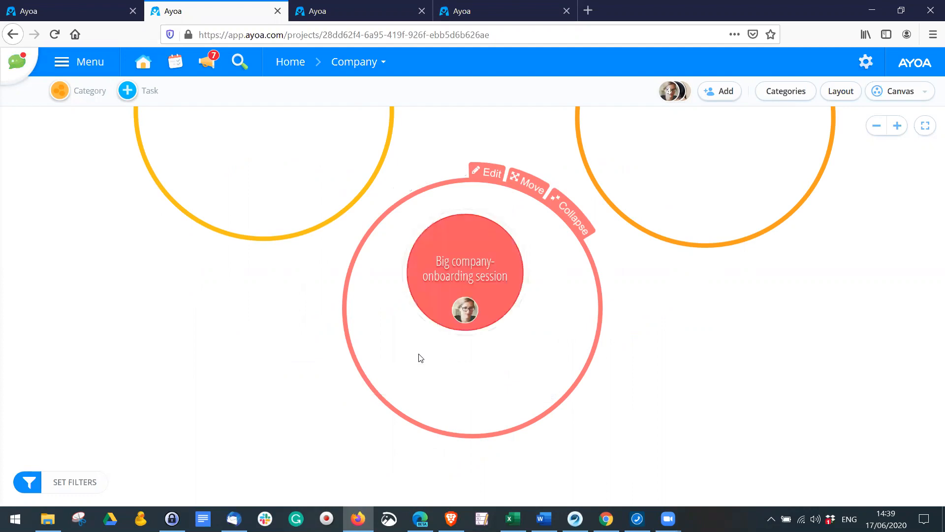
scroll(472, 290, "down", 2)
left_click_drag(765, 340, 603, 412)
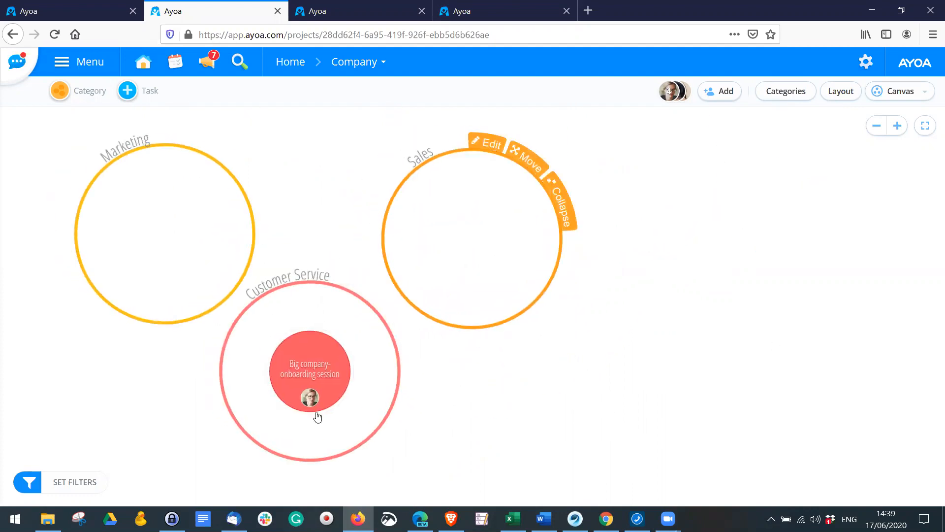
left_click_drag(308, 387, 456, 206)
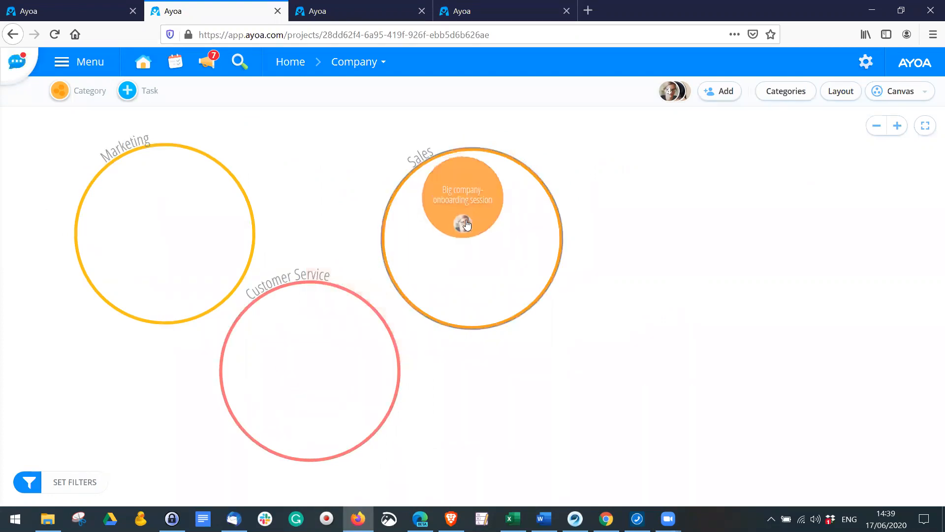
Add a task named "Customer feedback survey" in the Customer Service category and move it to the Marketing category.
scroll(443, 237, "down", 1)
scroll(443, 239, "down", 1)
left_click_drag(498, 347, 566, 351)
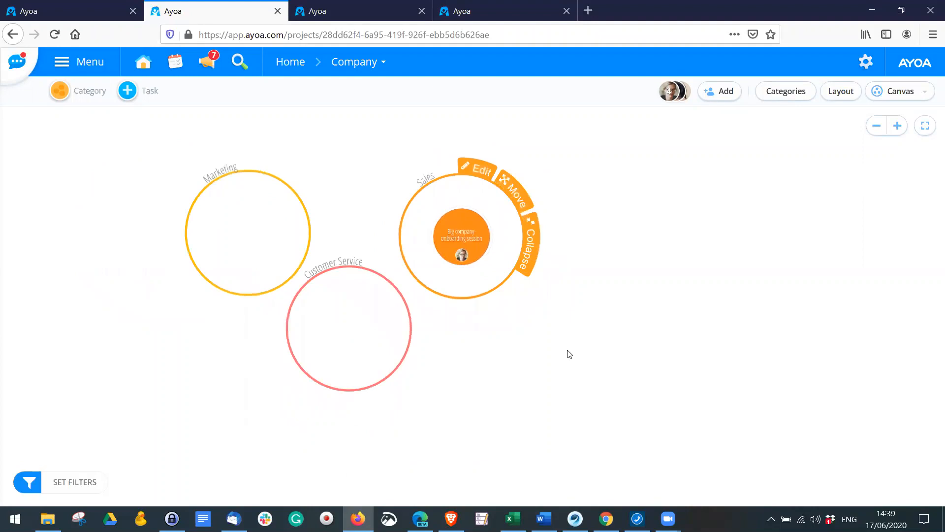
scroll(563, 354, "up", 3)
left_click_drag(571, 309, 581, 368)
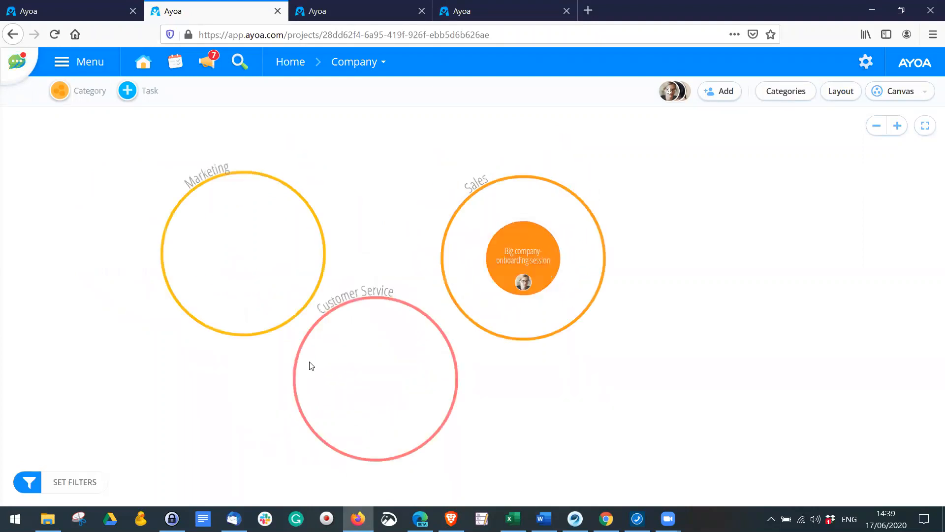
left_click(350, 342)
type("Customer feedback")
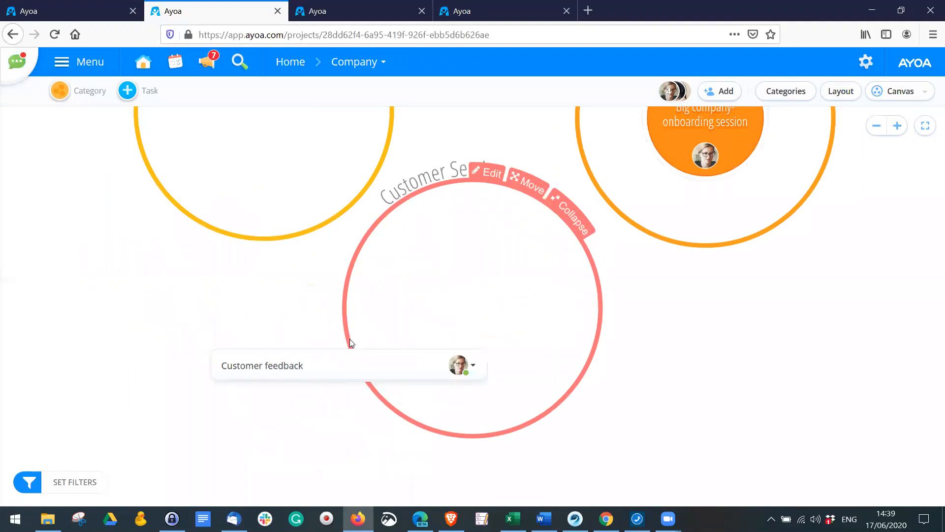
type(" survey")
key("Return")
scroll(394, 347, "down", 2)
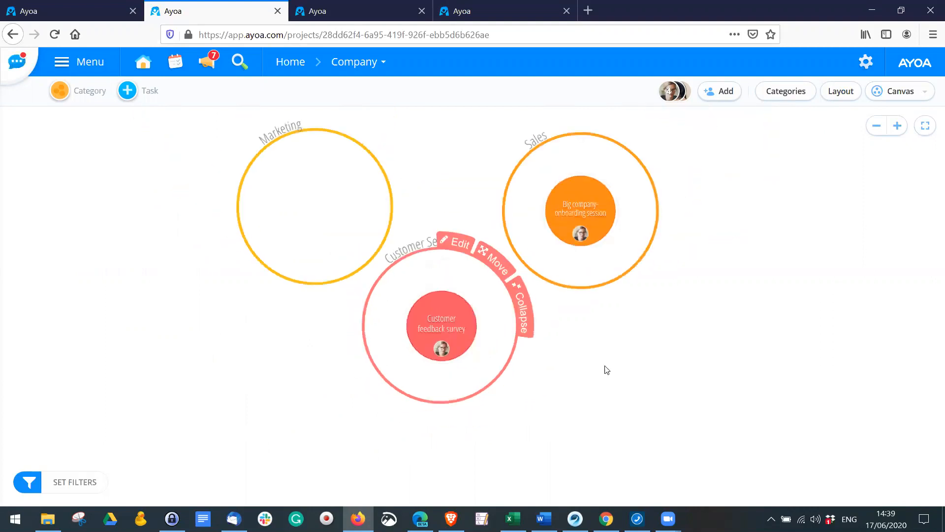
left_click_drag(448, 375, 304, 226)
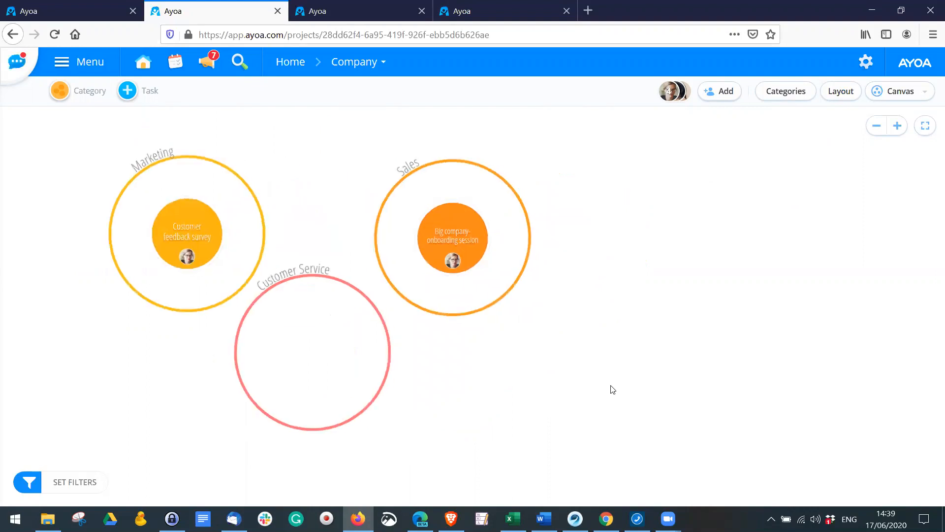
Add a "Contact customers in response to survey" task in Customer Service and link it with an arrow to Marketing's "Customer feedback survey" task.
mouse_move(384, 330)
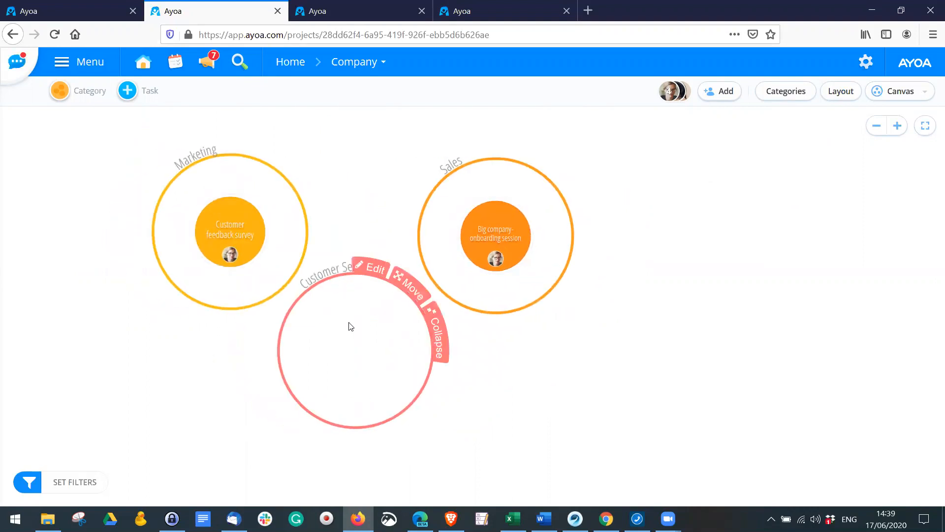
left_click(338, 347)
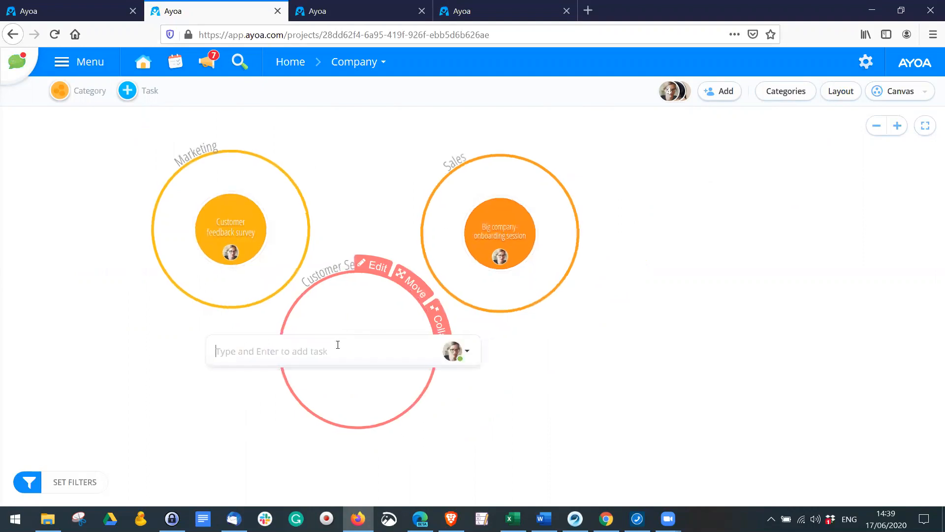
type("Contact customewe")
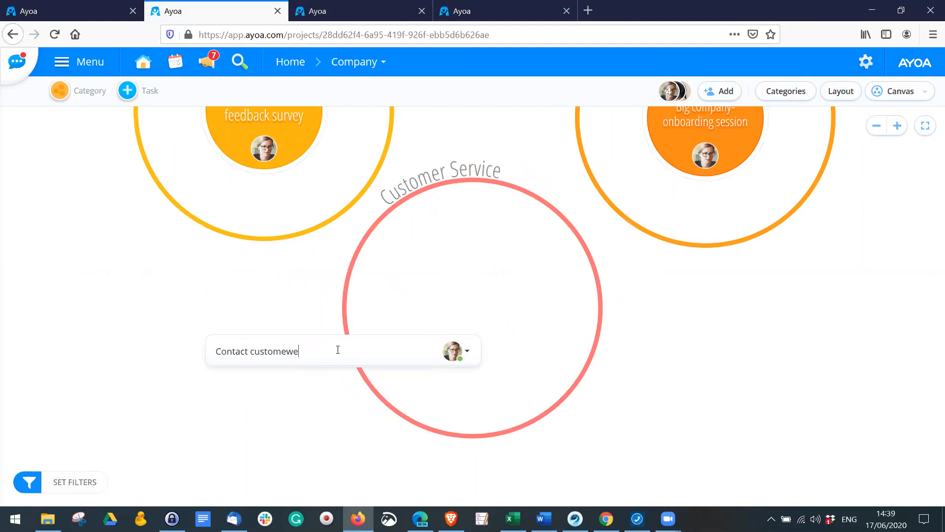
key("BackSpace")
key("BackSpace")
key("BackSpace")
type("ers in response to survey")
key("Return")
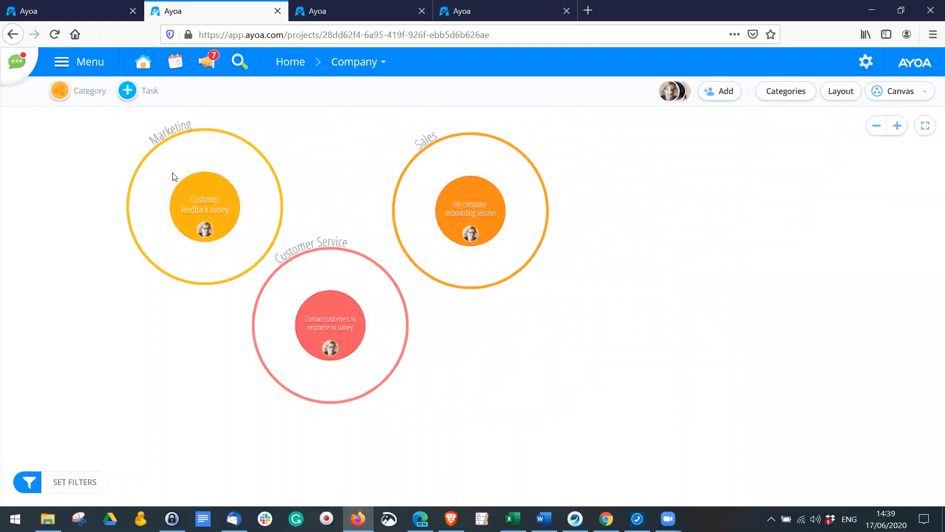
left_click_drag(325, 320, 204, 195)
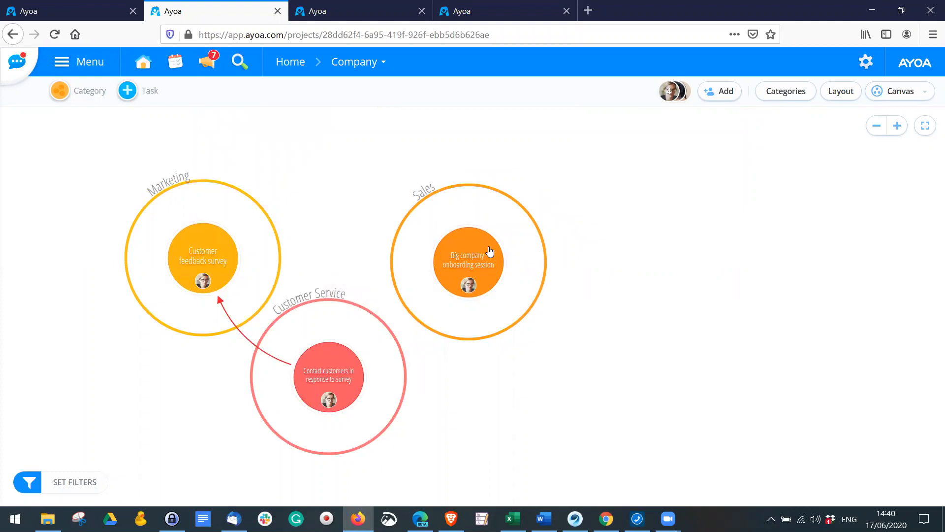
Open the "Getting Things Done" board, switch to the "Marketing Campaign - Spring 2020" board and look through its Marketing column.
mouse_move(456, 205)
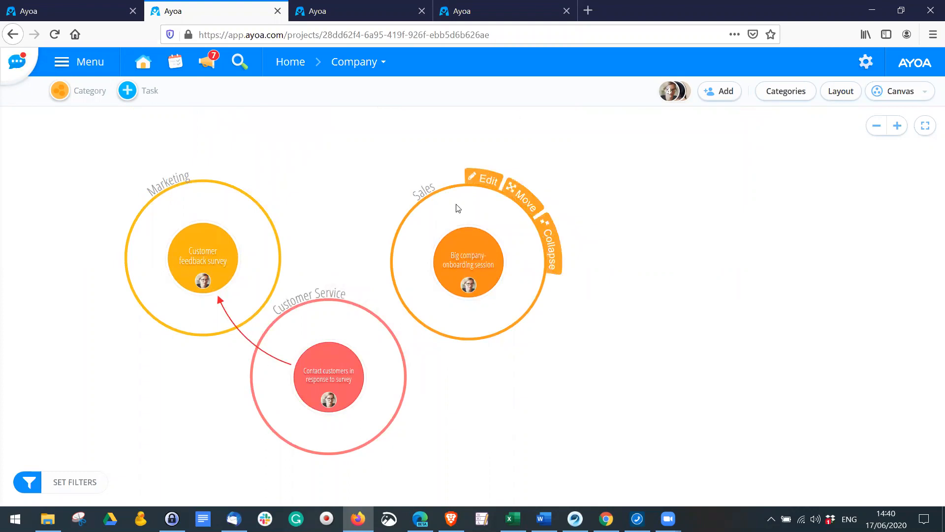
scroll(510, 195, "up", 2)
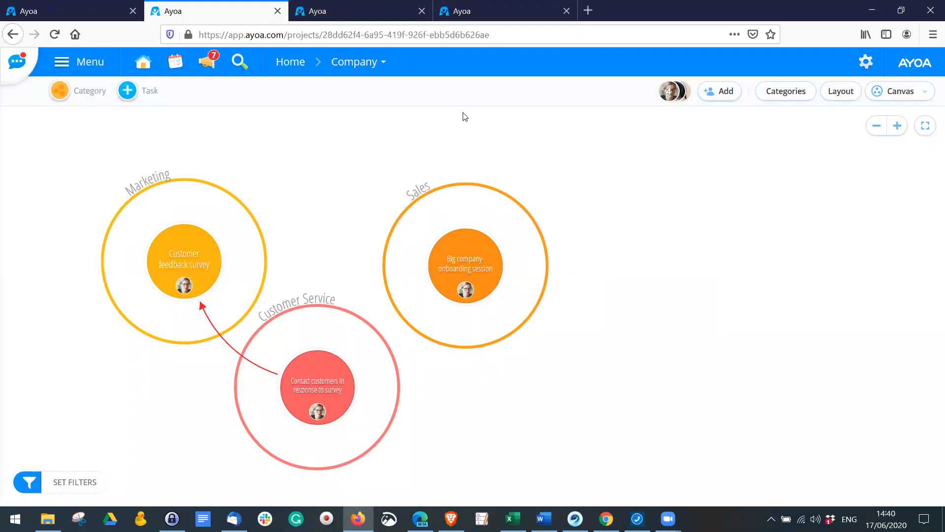
left_click(360, 62)
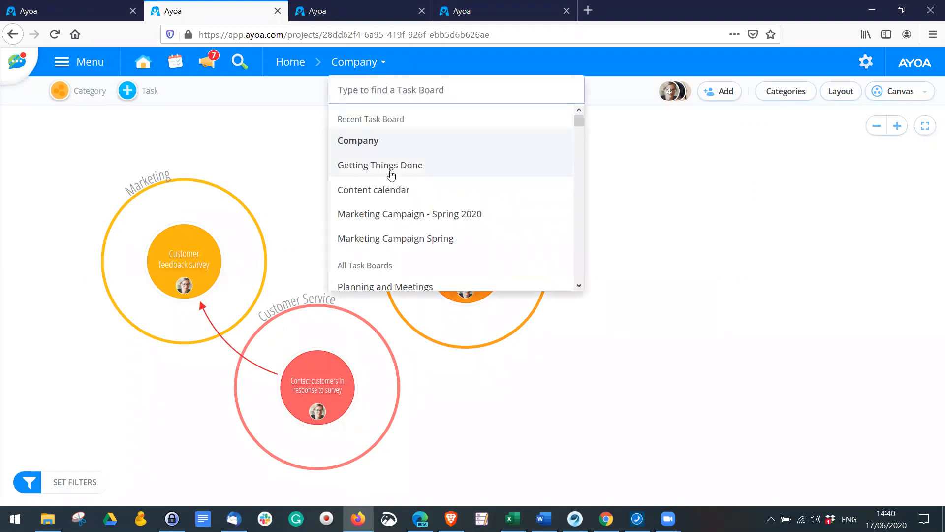
left_click(391, 166)
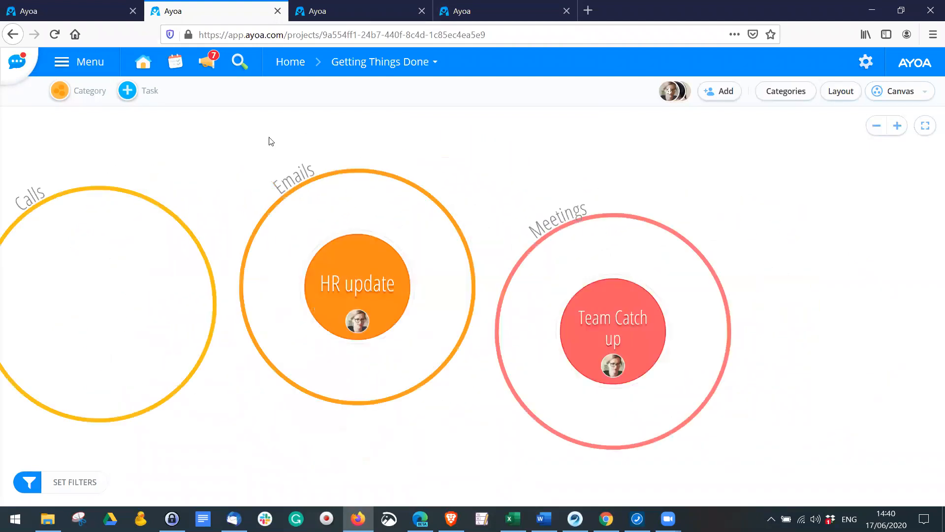
left_click(379, 64)
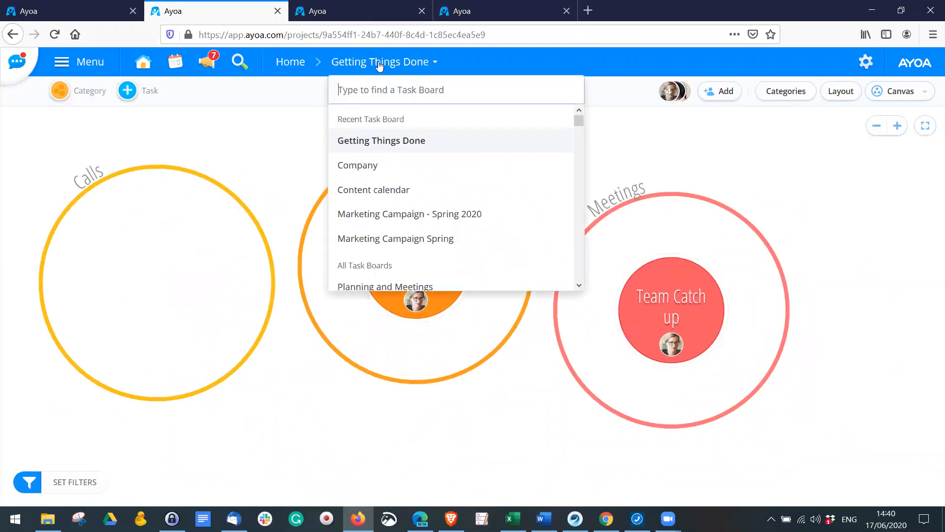
left_click(416, 215)
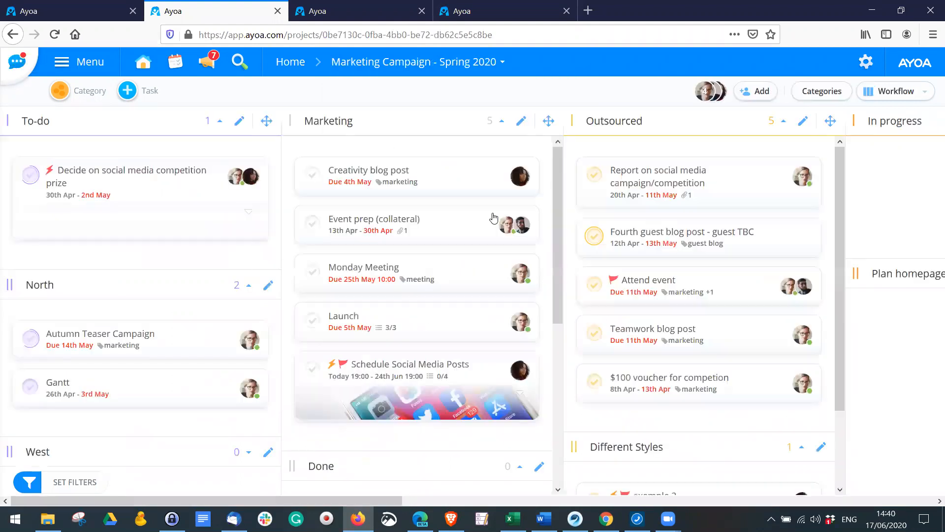
scroll(494, 217, "down", 5)
scroll(418, 315, "up", 2)
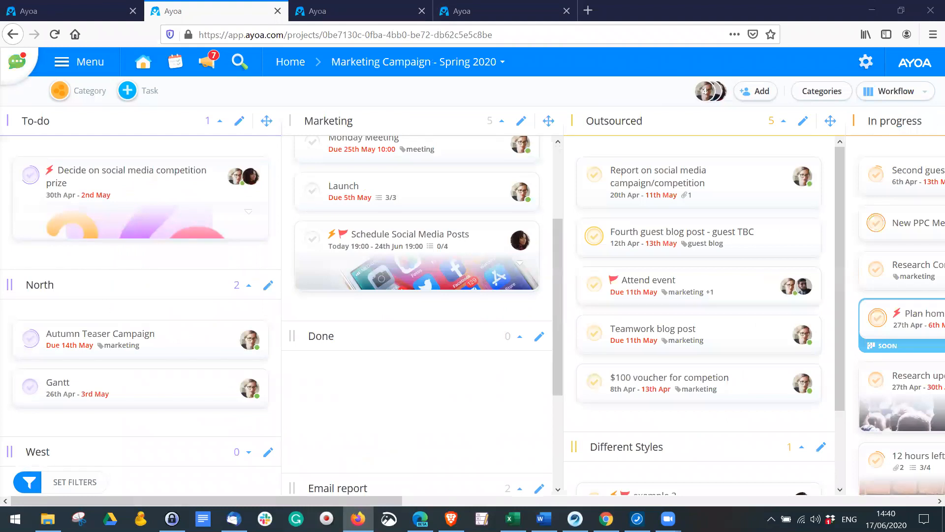
scroll(348, 246, "down", 3)
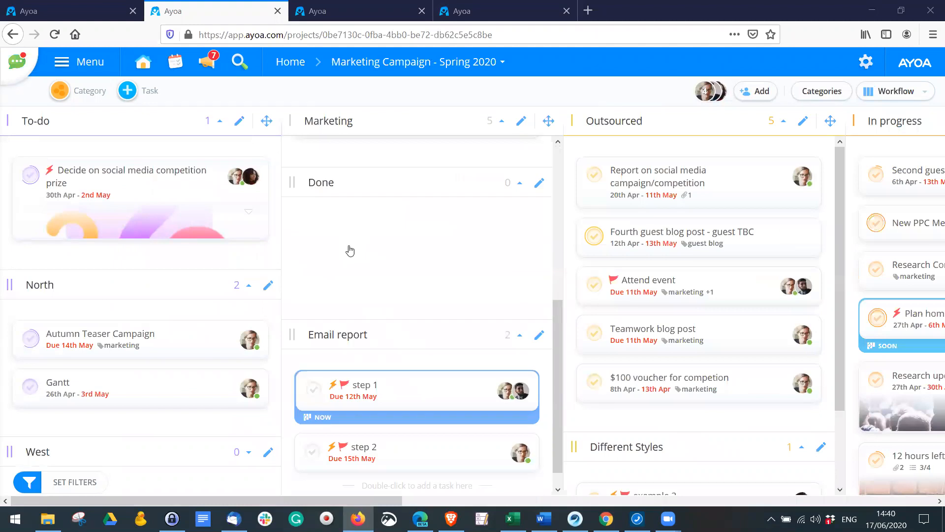
scroll(348, 246, "up", 6)
Switch the "Marketing Campaign - Spring 2020" board from Workflow to Canvas view.
left_click(913, 89)
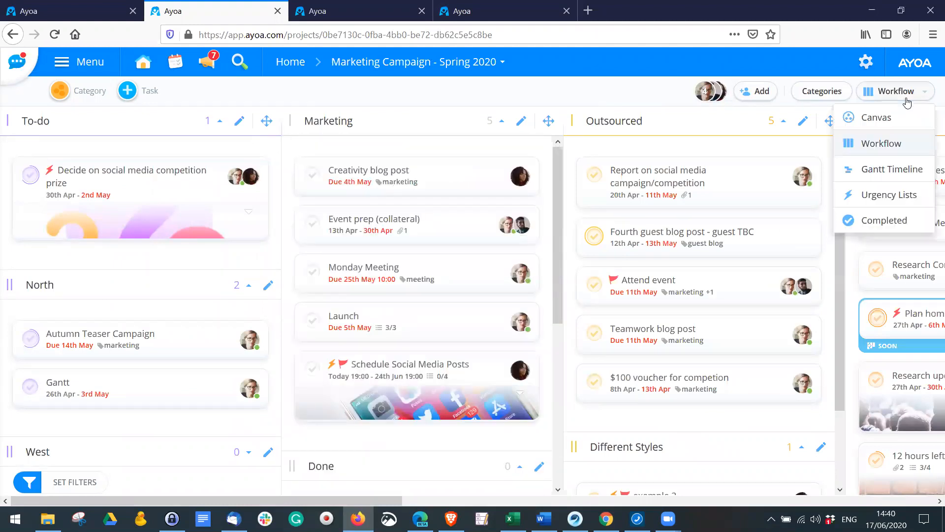
left_click(869, 127)
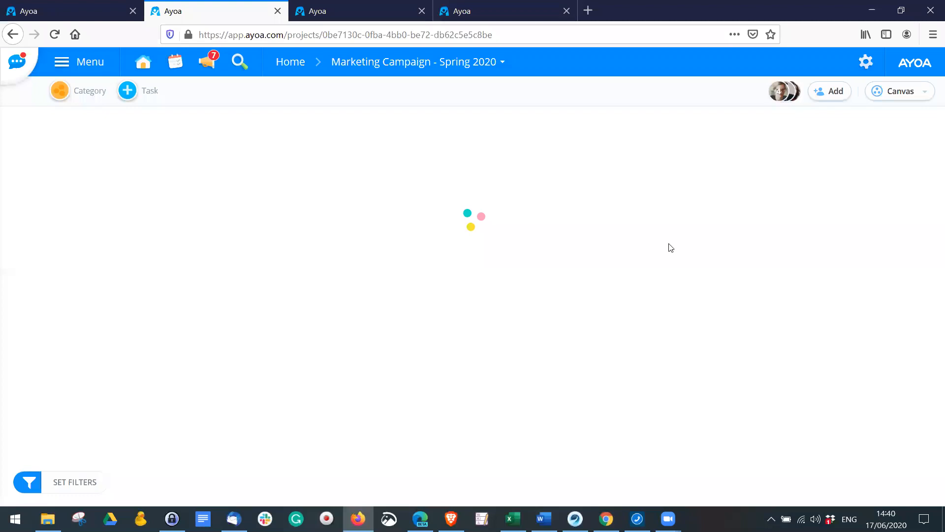
mouse_move(666, 247)
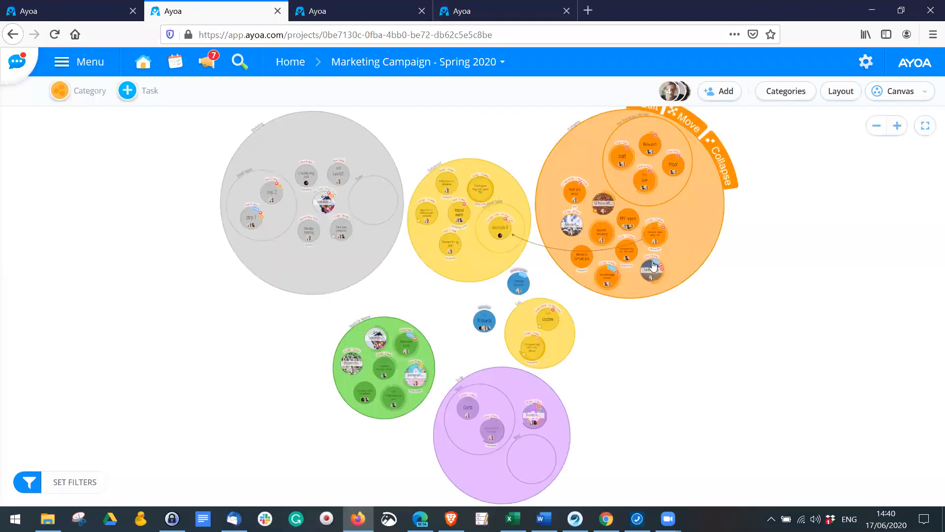
Examine the categories, nested subcategories and linked tasks across the Marketing Campaign canvas, including the To-do category.
scroll(567, 233, "up", 3)
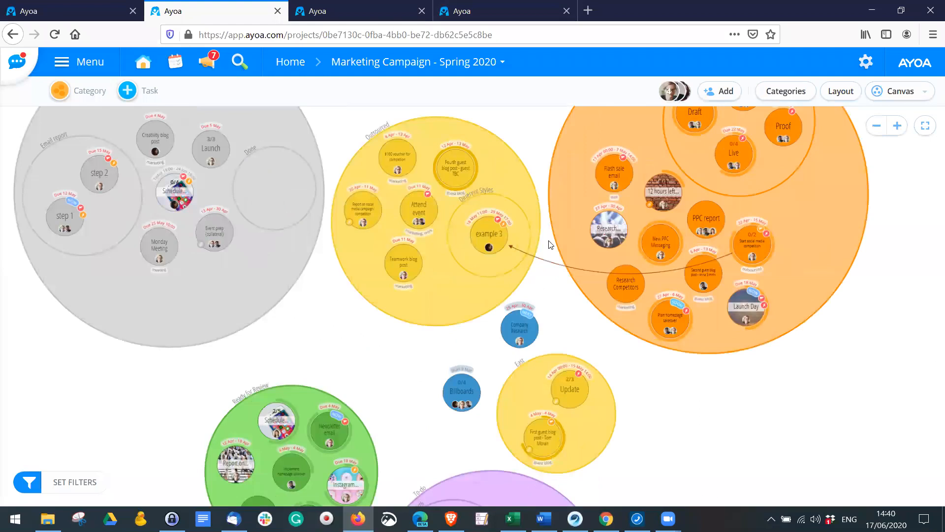
scroll(549, 241, "up", 3)
scroll(538, 179, "down", 5)
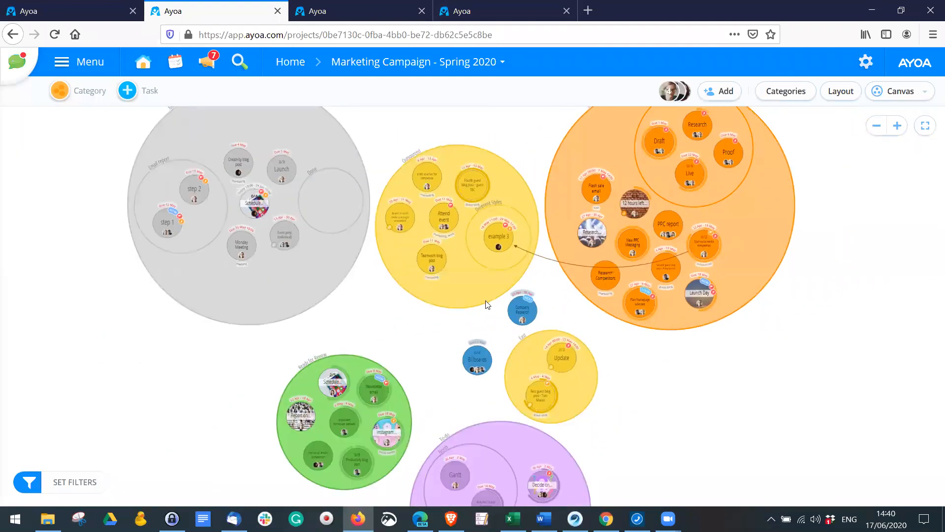
scroll(487, 302, "up", 5)
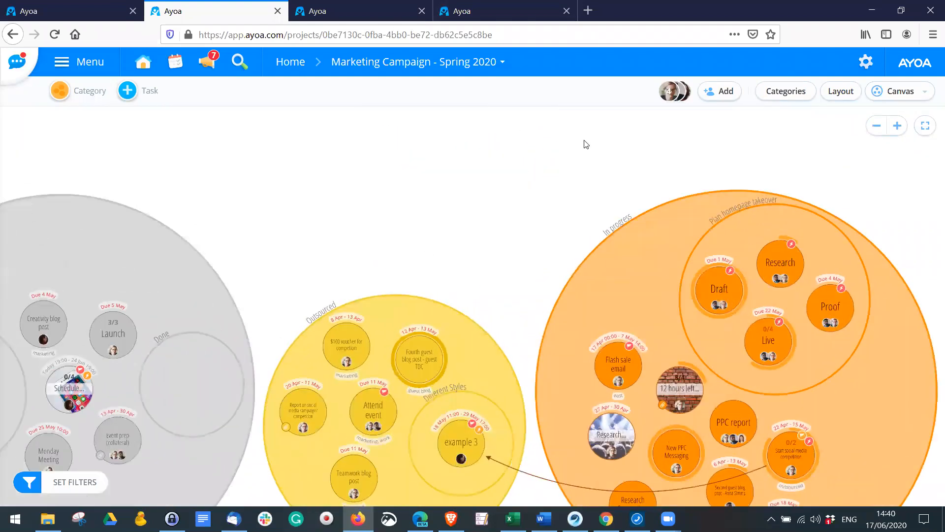
scroll(672, 177, "down", 4)
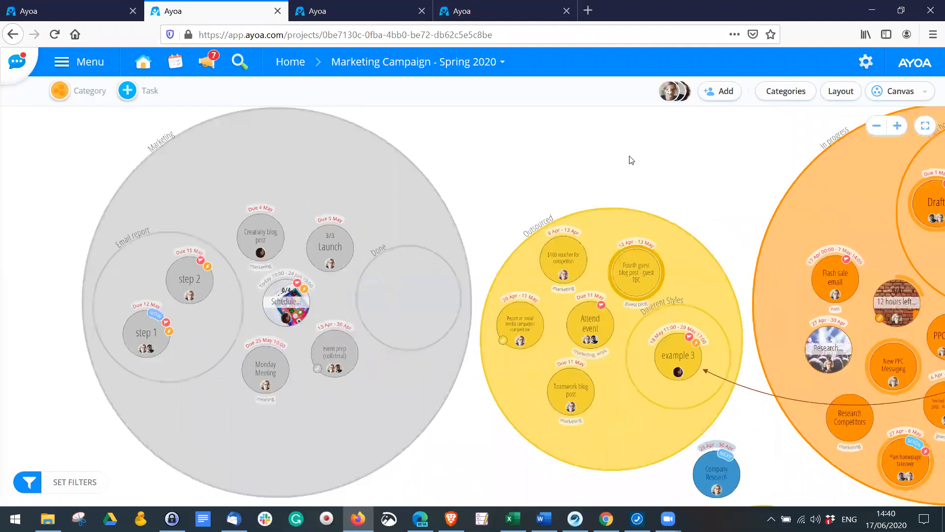
left_click_drag(632, 160, 677, 148)
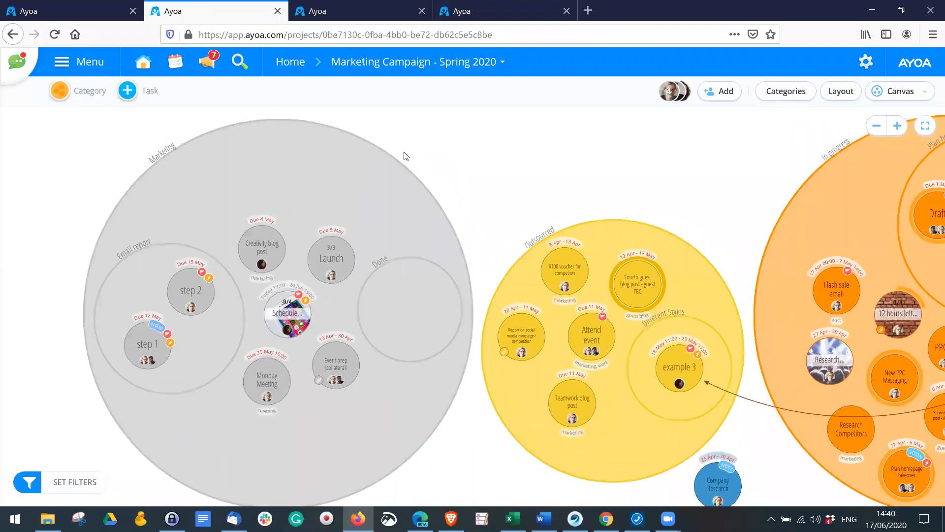
scroll(655, 176, "up", 3)
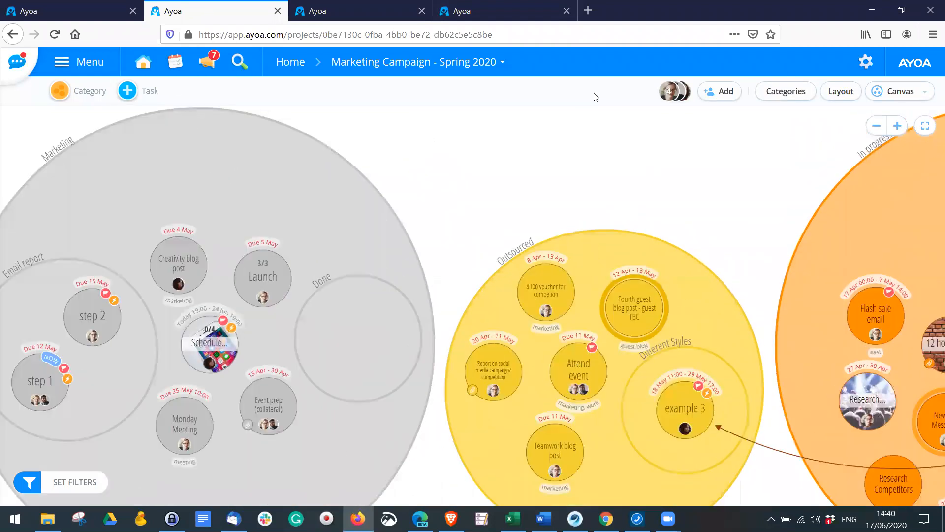
scroll(580, 265, "down", 3)
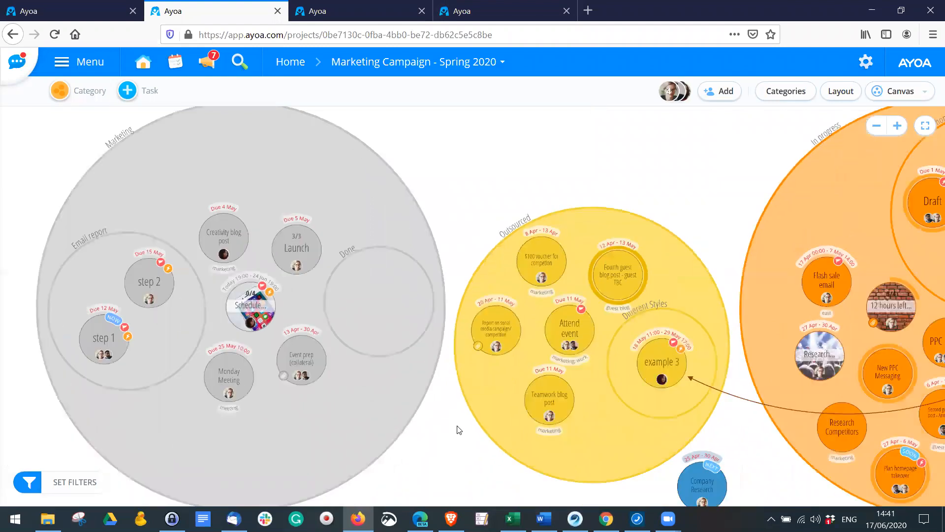
left_click_drag(517, 353, 437, 34)
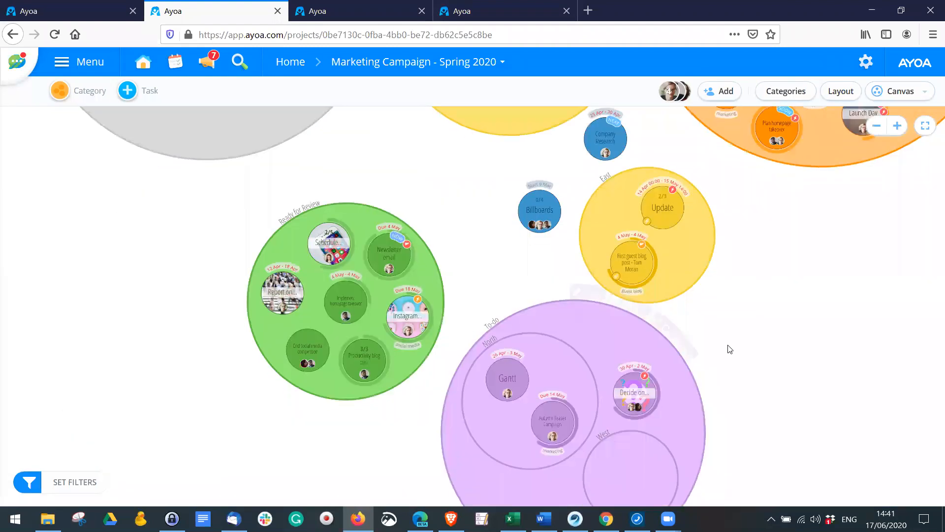
left_click_drag(590, 435, 442, 334)
scroll(442, 334, "up", 2)
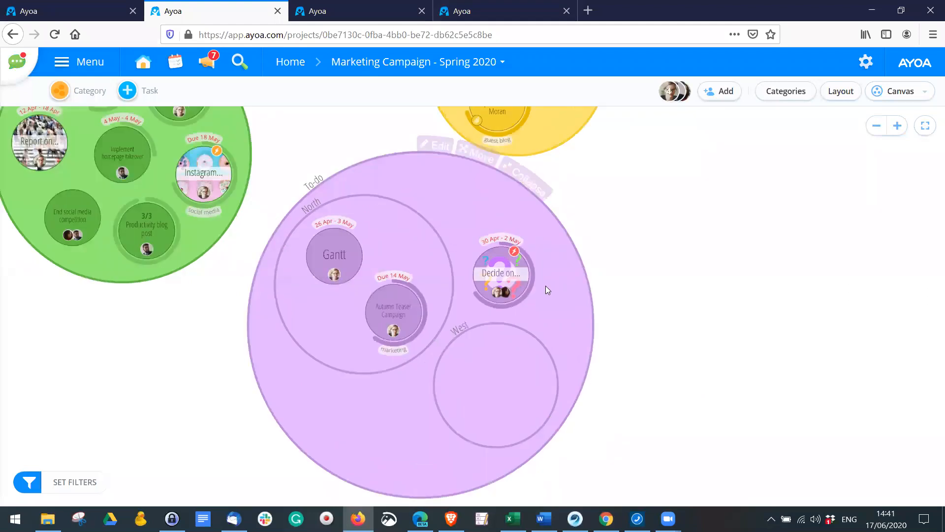
mouse_move(363, 370)
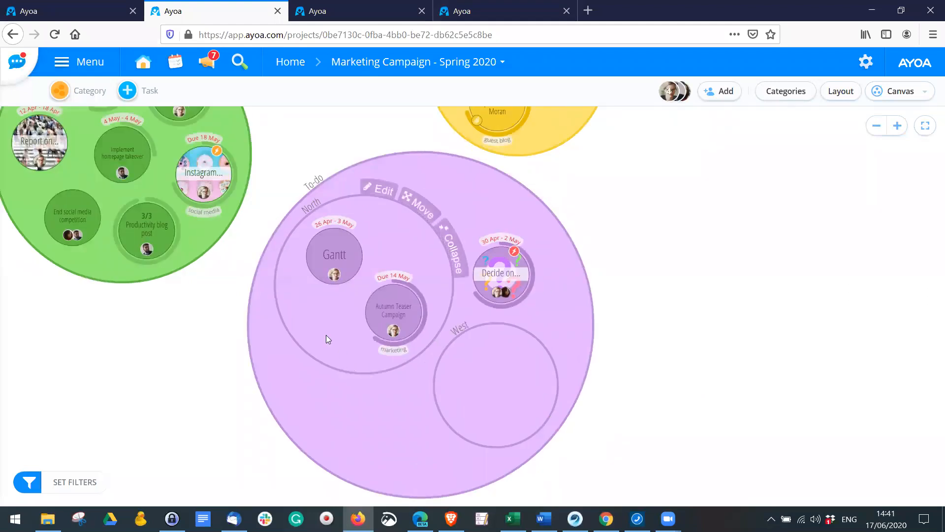
scroll(446, 297, "down", 1)
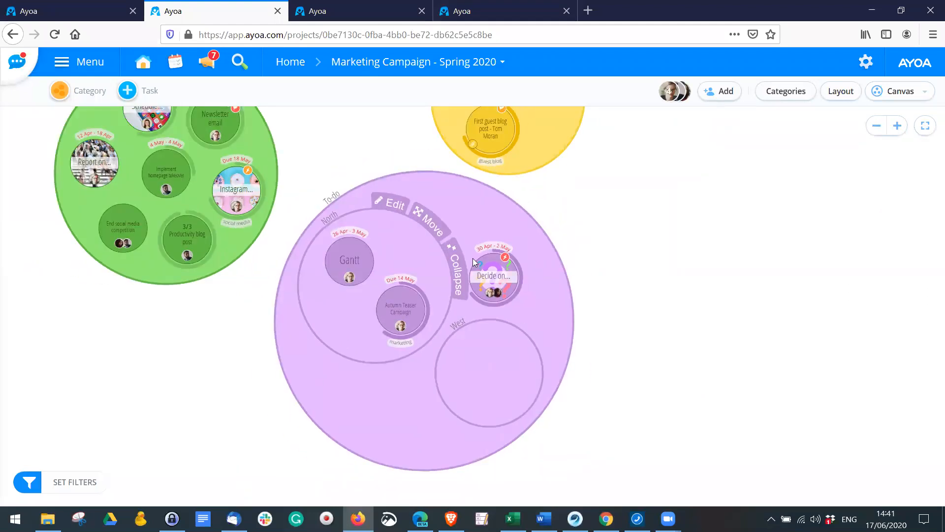
left_click_drag(701, 208, 768, 465)
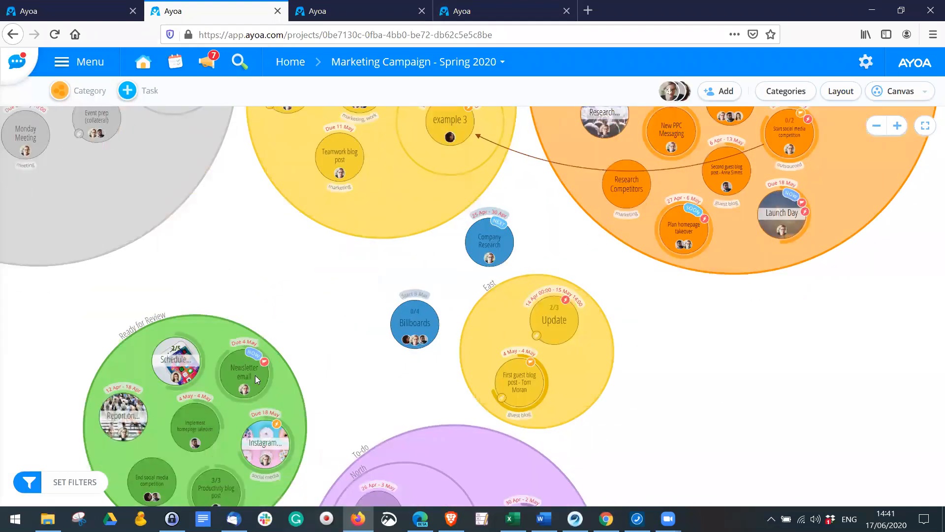
scroll(842, 410, "down", 2)
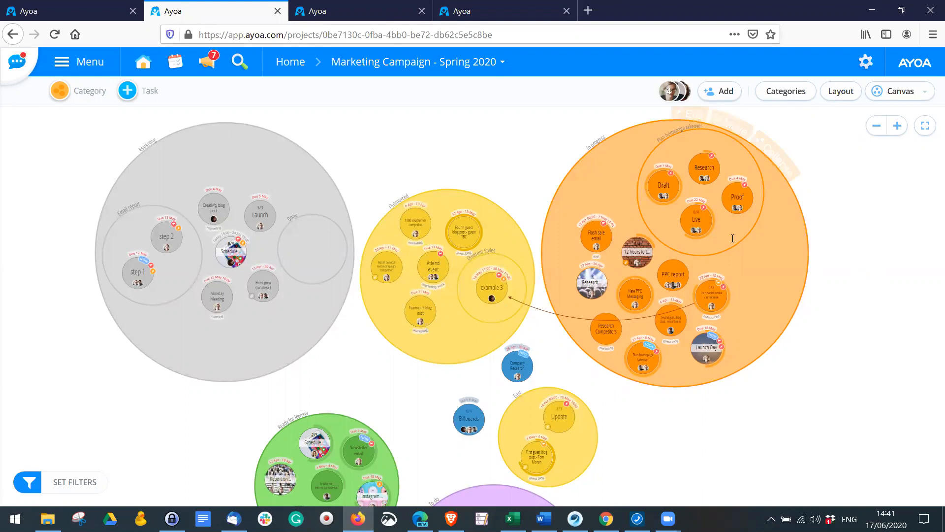
Start a new Workflow task board from the home page and name it "Kanban Marketing Flow".
left_click(291, 63)
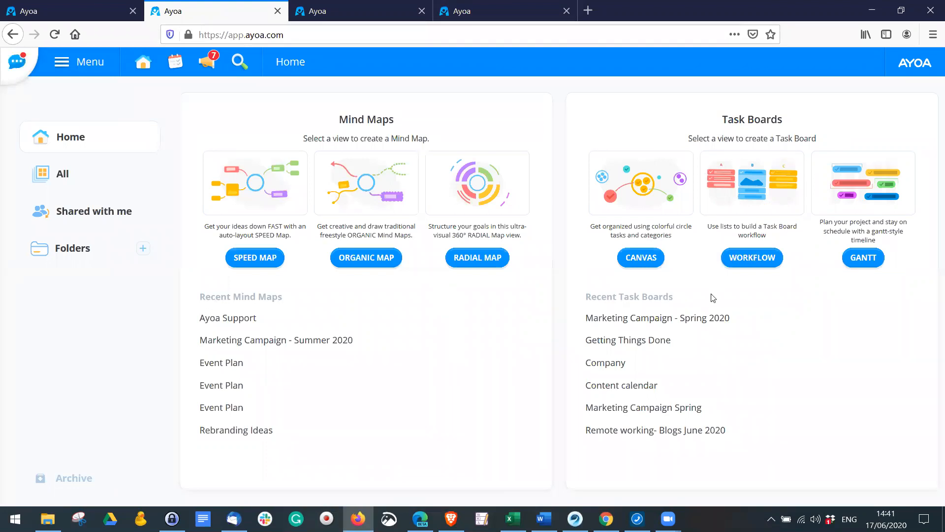
left_click(747, 264)
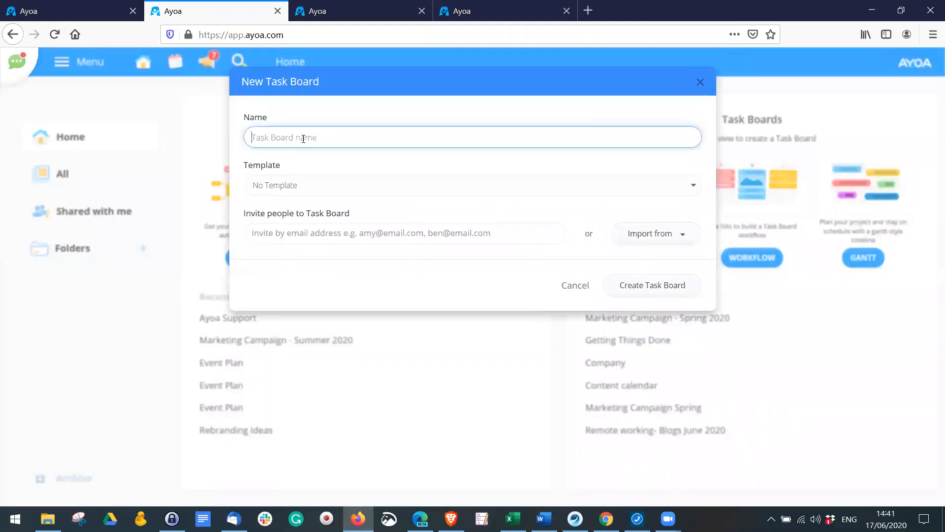
type("arketing Flow")
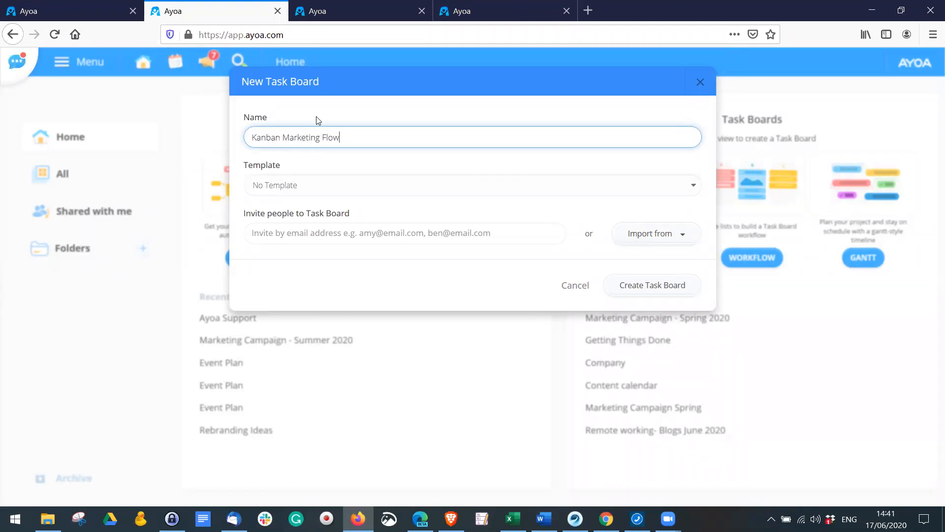
Invite three contacts to the "Kanban Marketing Flow" board and create it without a template.
left_click(312, 228)
left_click(306, 277)
left_click(317, 232)
left_click(314, 306)
left_click(323, 241)
left_click(312, 336)
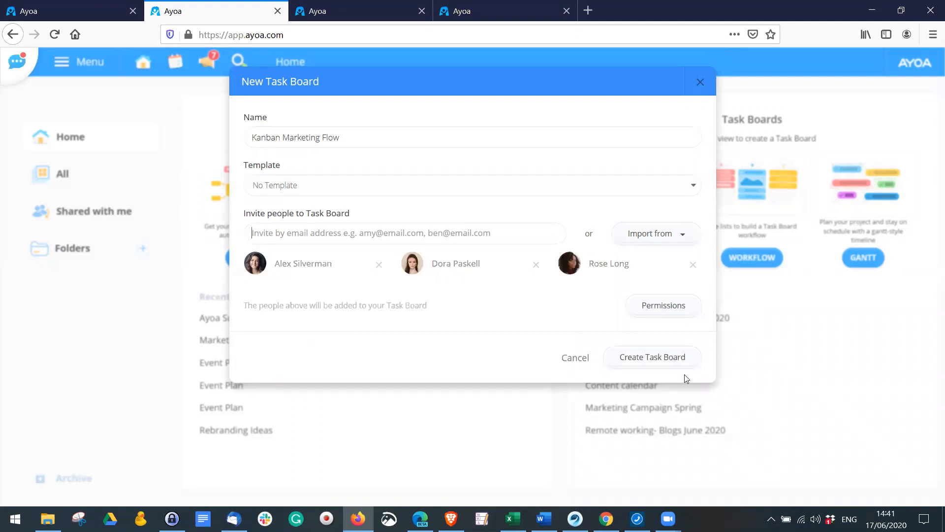
left_click(652, 357)
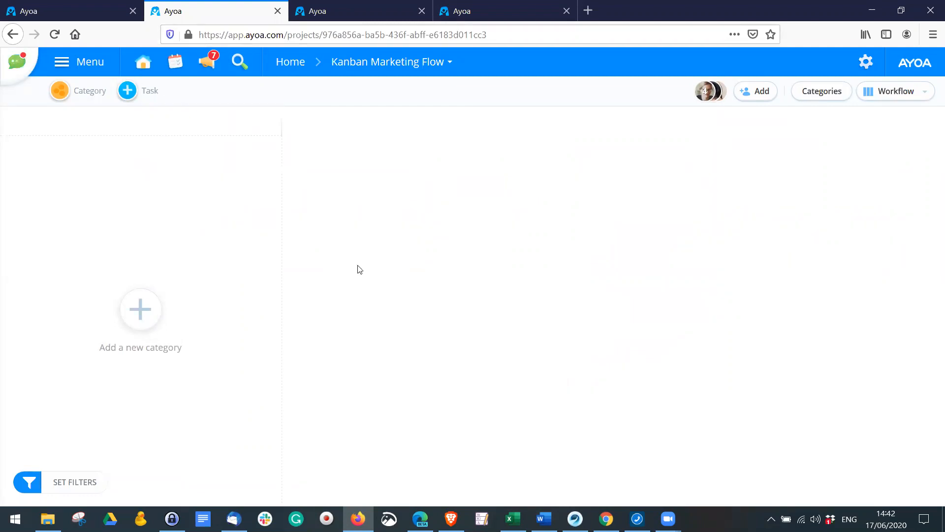
Add a yellow "Inbox" category as the first column and an orange "To-do" category as the second.
left_click_drag(70, 82, 72, 119)
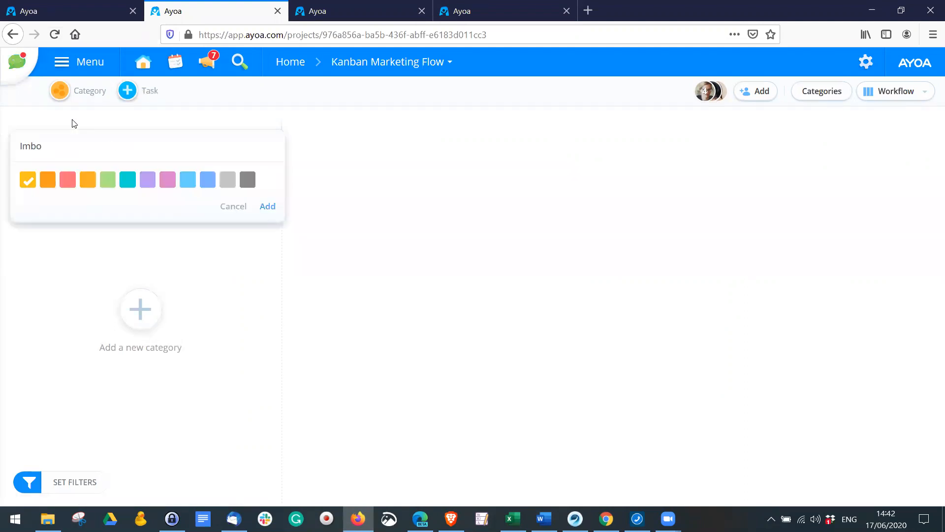
type("Inbox")
key("Return")
left_click_drag(60, 90, 317, 118)
type("To")
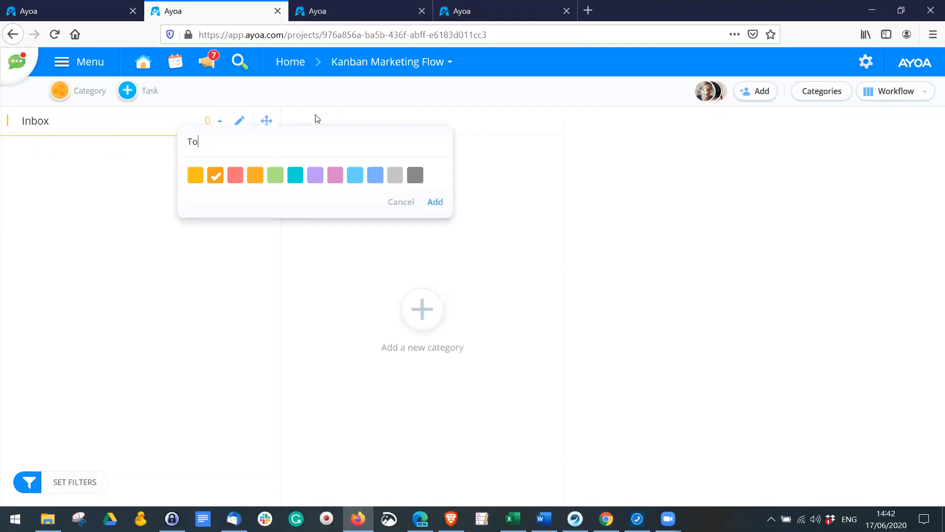
type("-do")
key("Return")
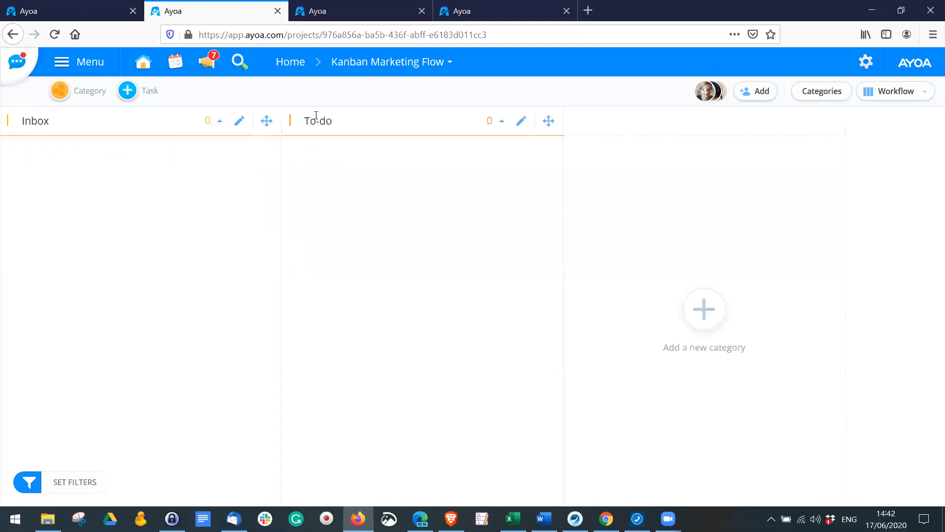
Add a red "Doing" category as the third column and a "Done" category as the fourth.
left_click_drag(64, 90, 603, 120)
type("Doing")
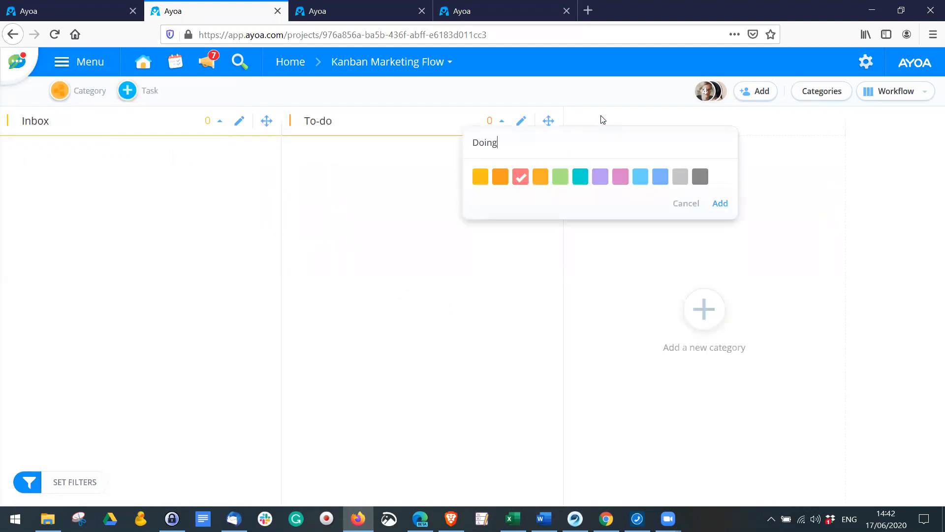
key("Return")
left_click_drag(59, 90, 790, 114)
type("Don")
key("Return")
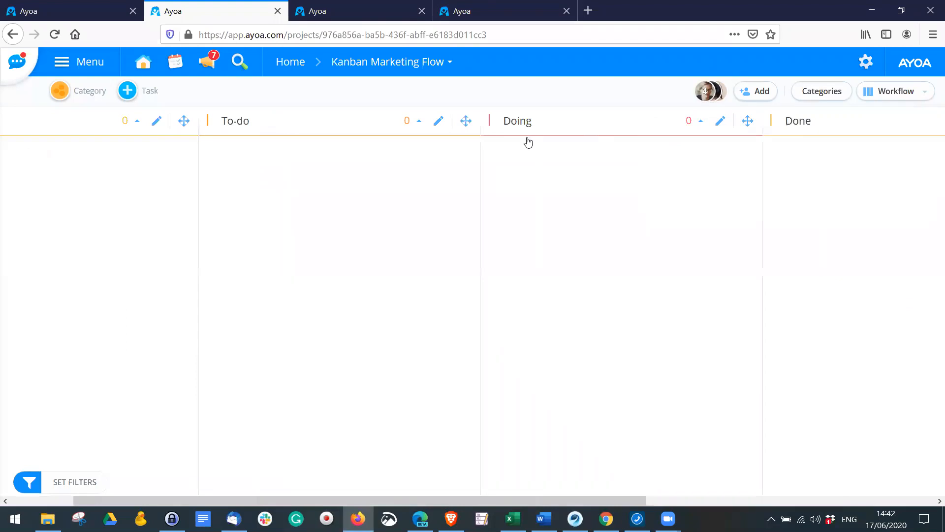
left_click_drag(213, 499, 38, 178)
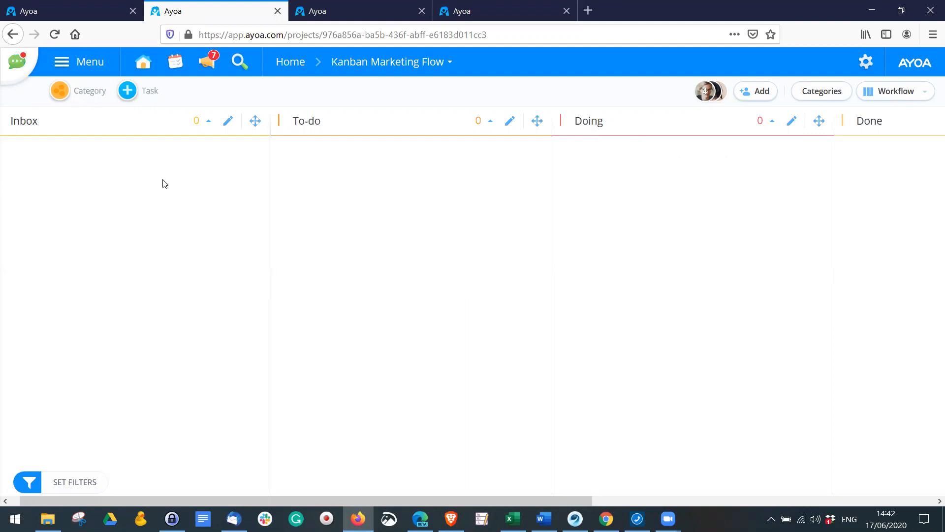
Add a "Summer blog" task to the Inbox column.
double_click(79, 199)
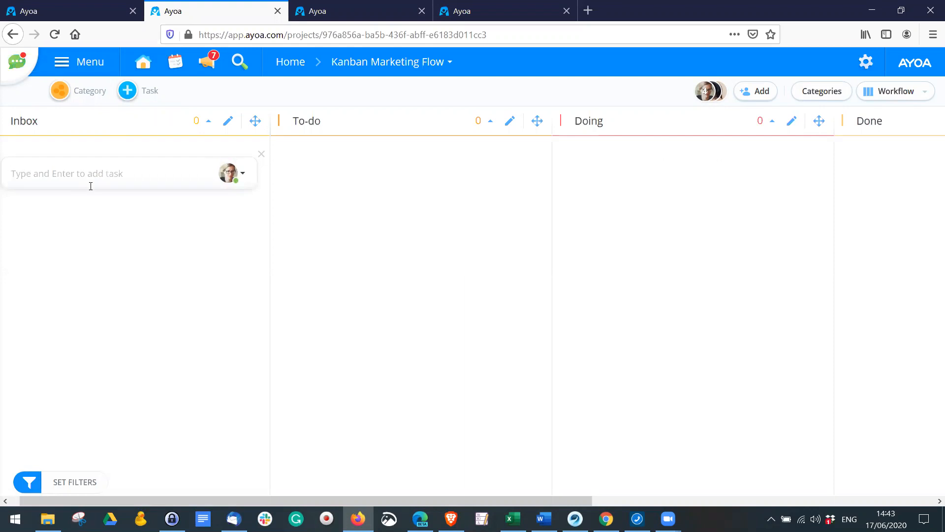
type("Summer V")
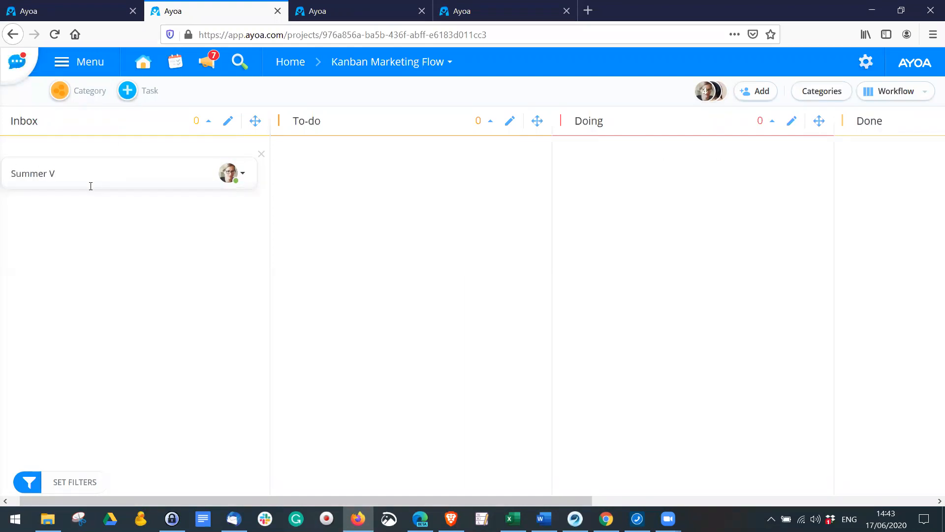
type("r blog")
key("Return")
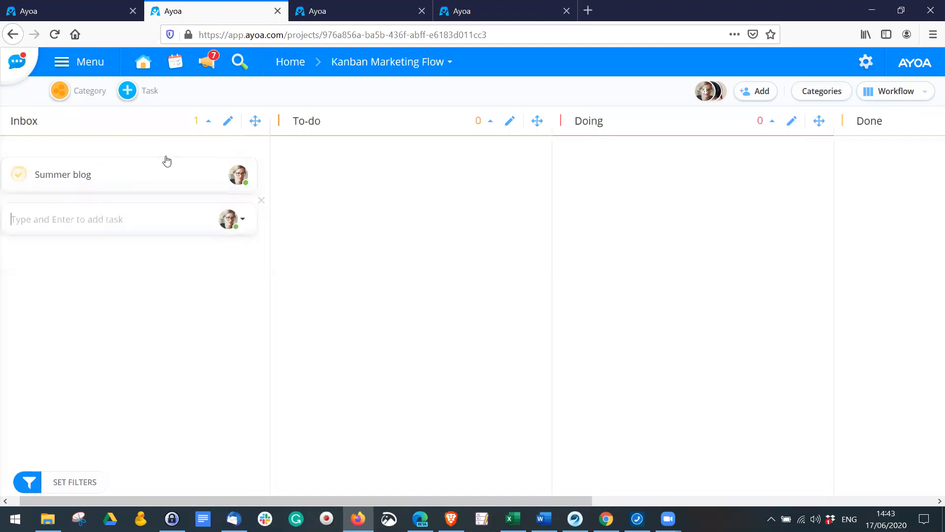
Review the board's settings, including member permissions, default view and whether sub-categories are allowed in Workflow, and close them.
mouse_move(167, 161)
left_click(863, 60)
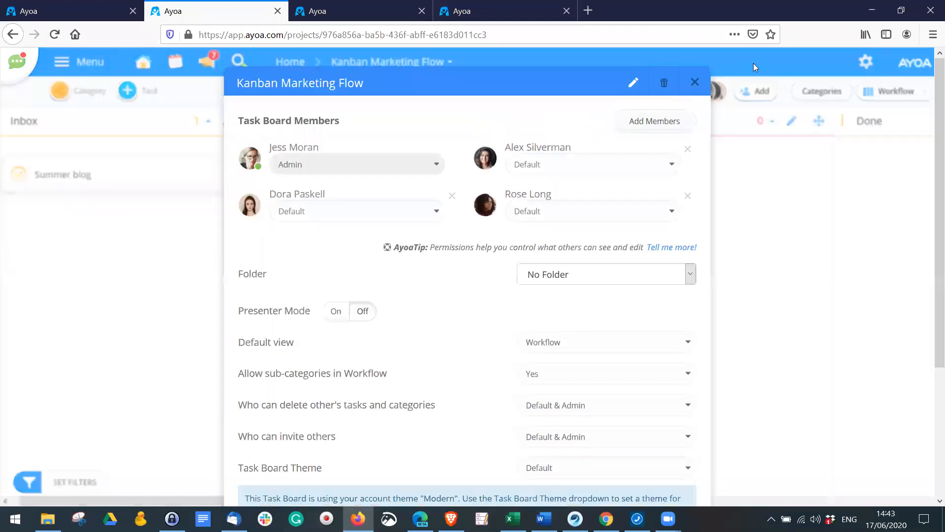
left_click(870, 64)
left_click(856, 69)
scroll(522, 353, "down", 3)
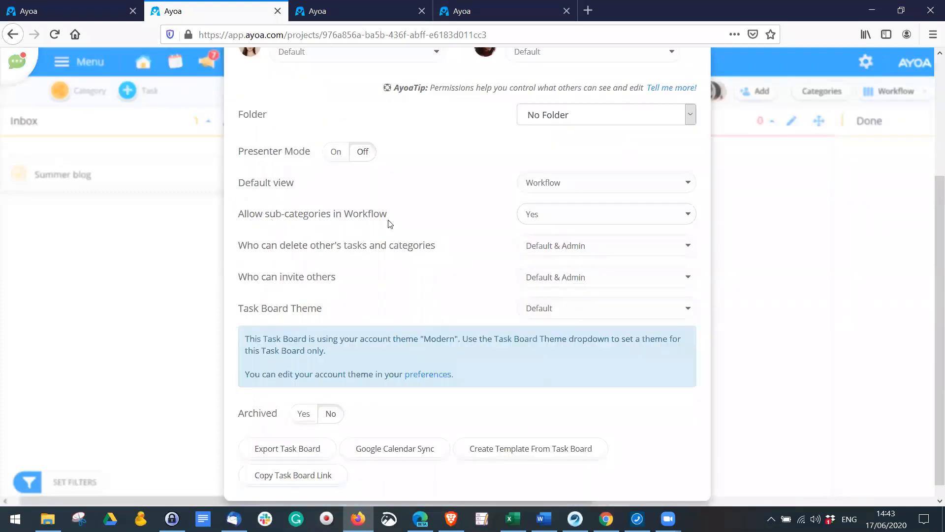
scroll(519, 179, "up", 3)
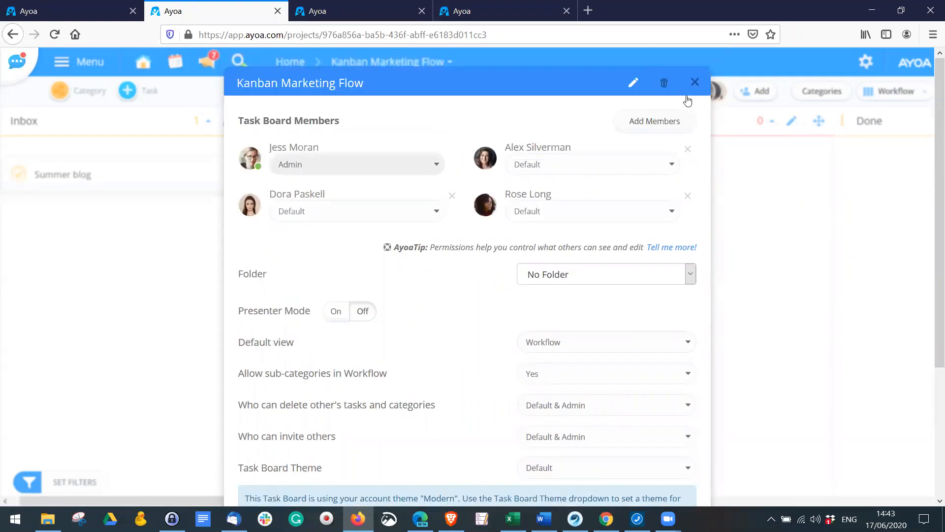
left_click(51, 116)
Add a "Content Marketing" sub-category under To-do and move the Summer blog task into it.
left_click_drag(60, 91, 332, 216)
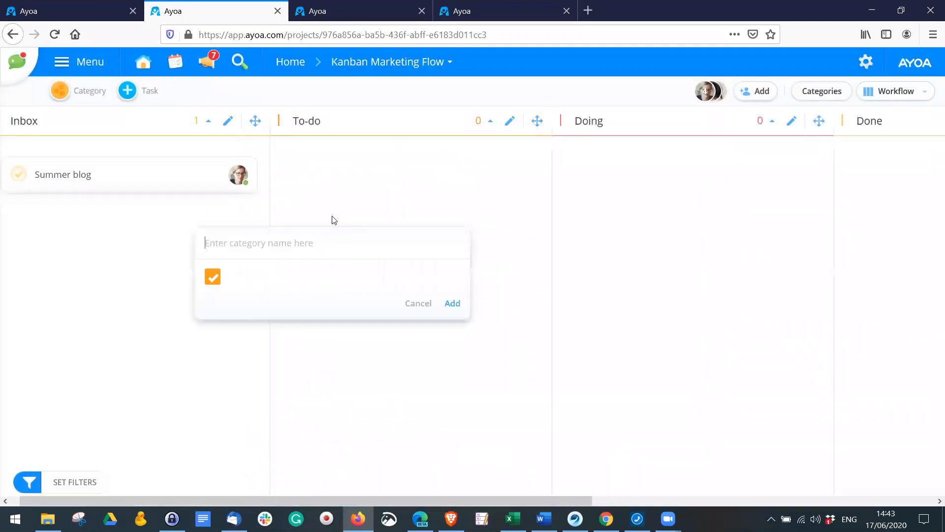
type("Con")
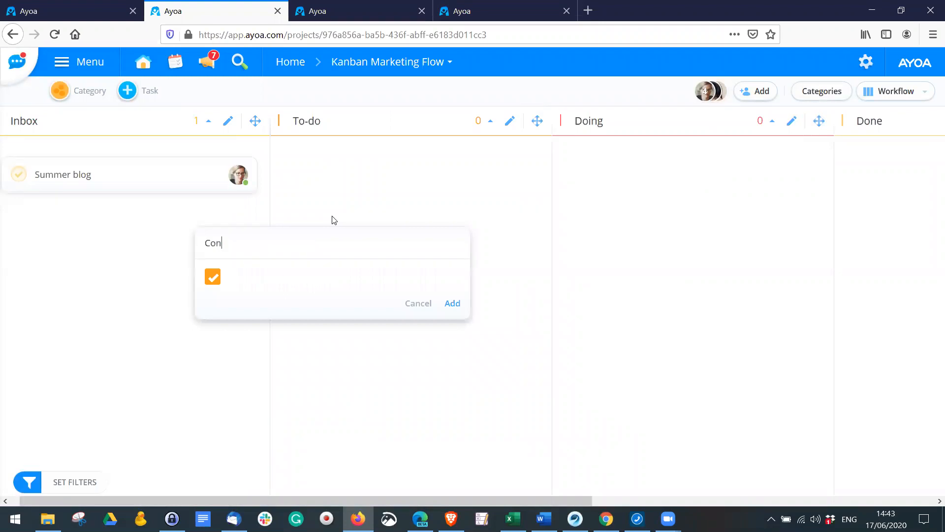
type("tent Marketning")
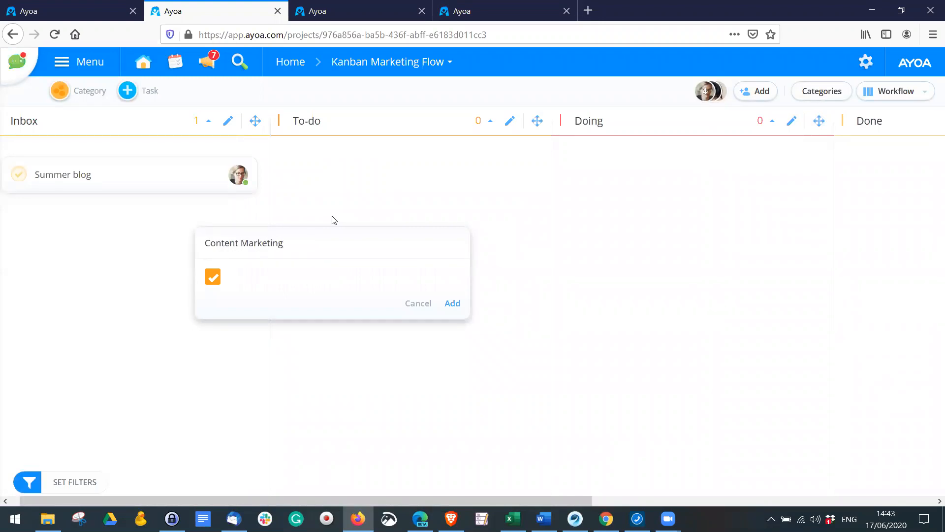
key("Return")
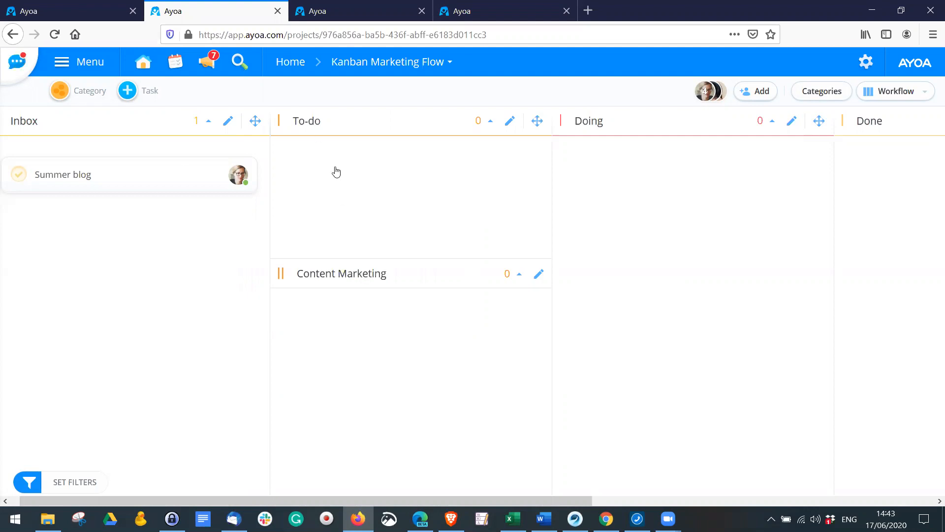
left_click_drag(133, 166, 349, 327)
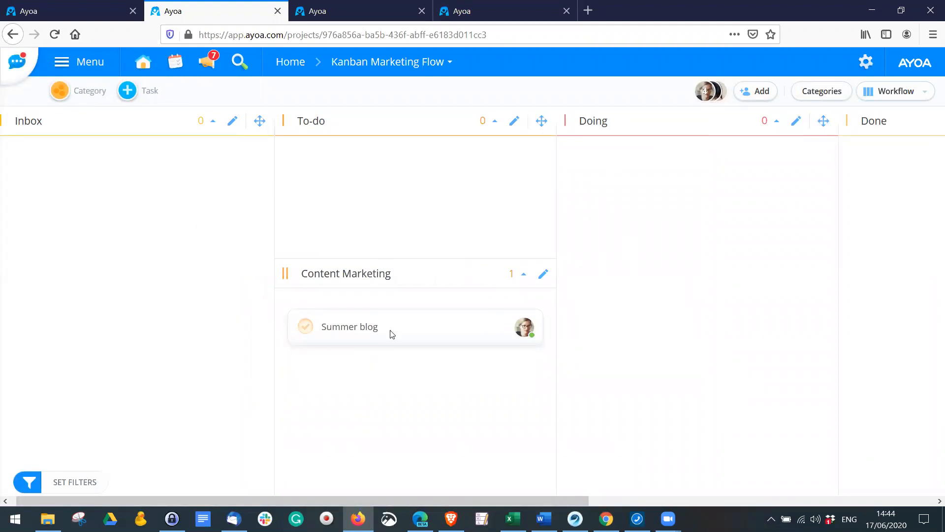
Move the Summer blog task across the board to the Done column and back to Content Marketing.
left_click_drag(446, 500, 556, 500)
left_click_drag(234, 333, 480, 300)
left_click_drag(387, 501, 553, 499)
left_click_drag(334, 177, 106, 341)
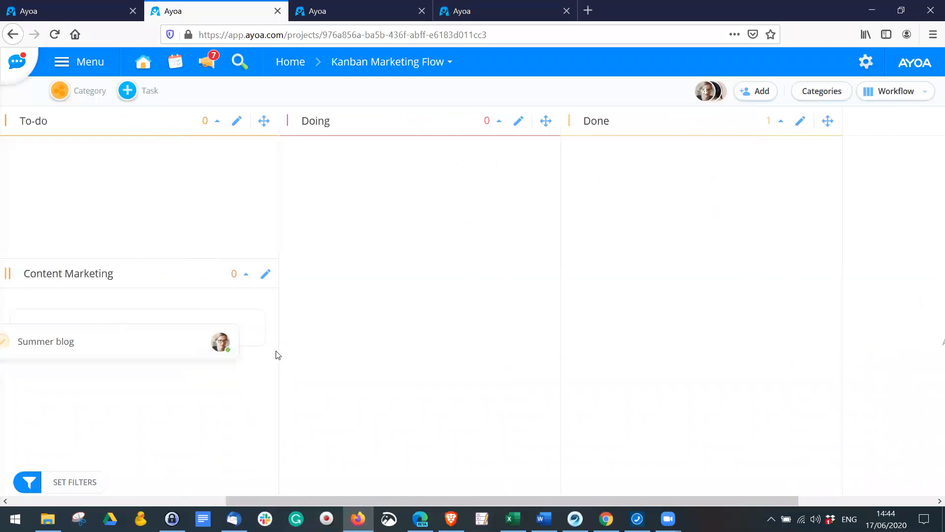
Add "Proof" and "Live" sub-categories under the Done column.
left_click_drag(518, 501, 523, 502)
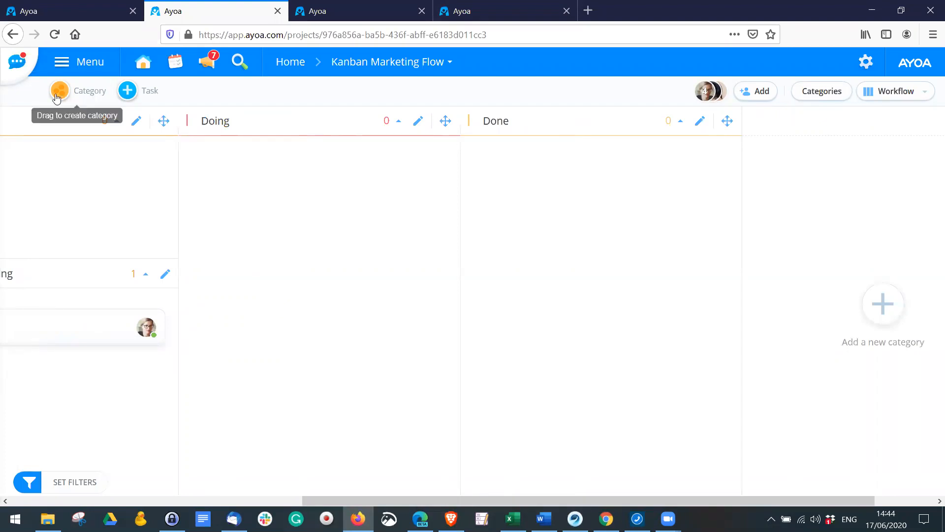
left_click_drag(57, 90, 513, 221)
type("Proof")
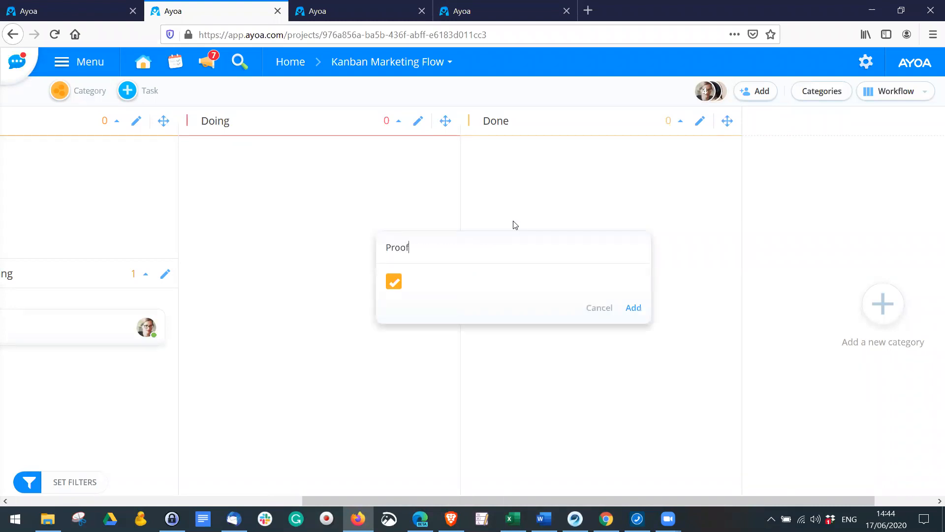
key("Return")
left_click_drag(60, 90, 472, 181)
type("L")
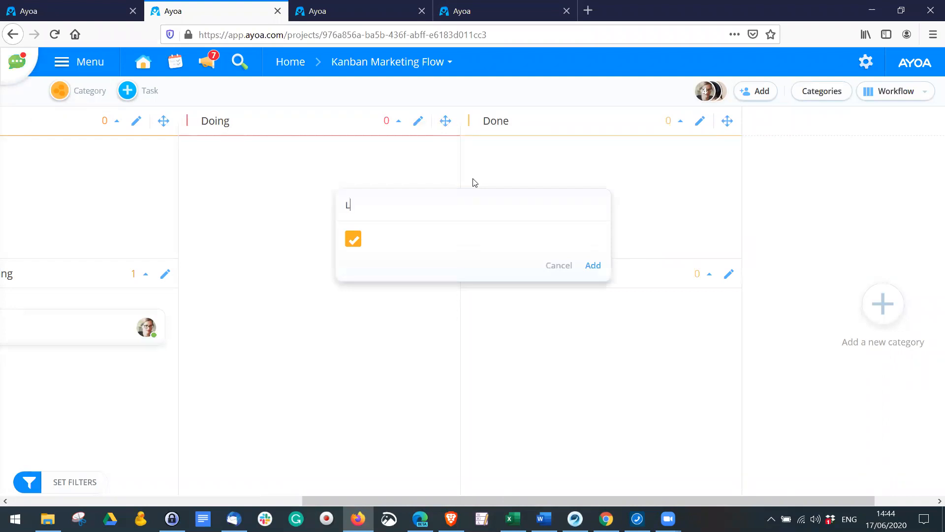
type("ive")
key("Return")
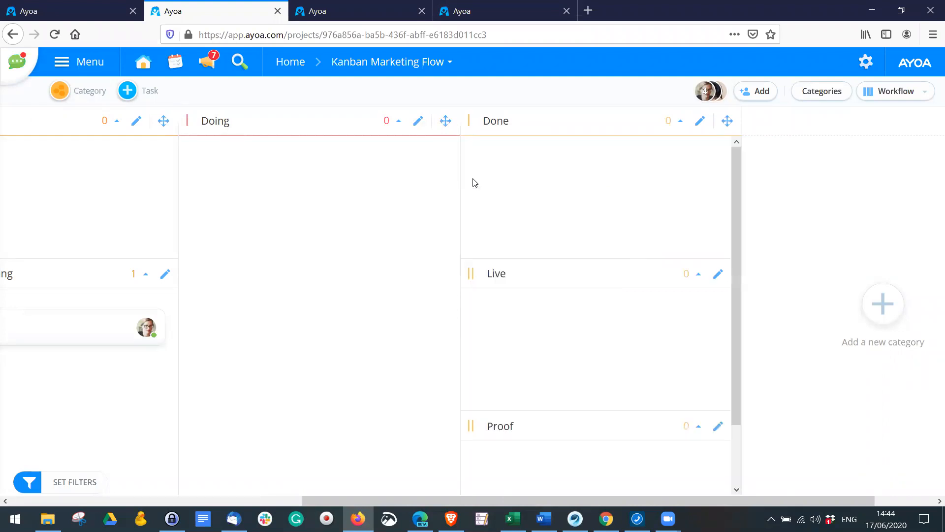
Move the Summer blog task from Content Marketing to Proof under Done, and from there into Live.
scroll(529, 199, "down", 1)
scroll(530, 198, "up", 1)
scroll(563, 274, "down", 2)
left_click_drag(136, 308, 613, 379)
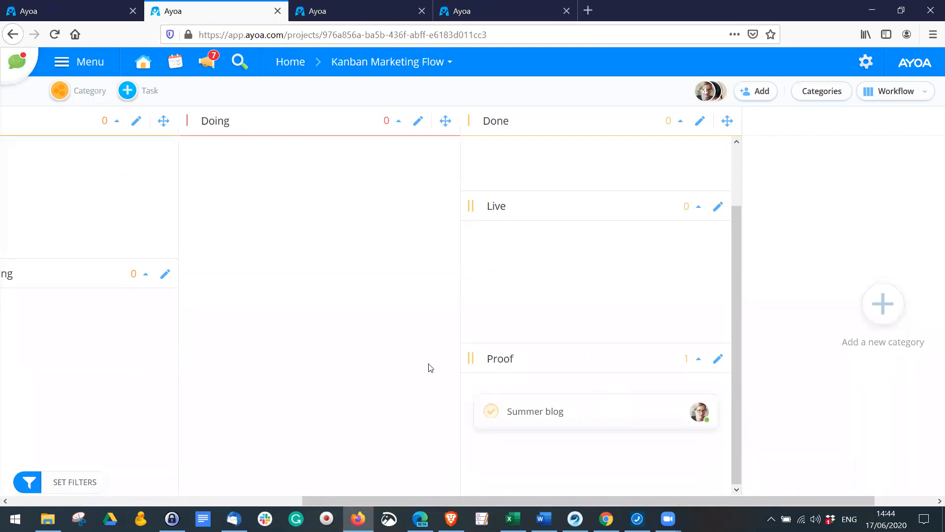
left_click_drag(576, 417, 544, 270)
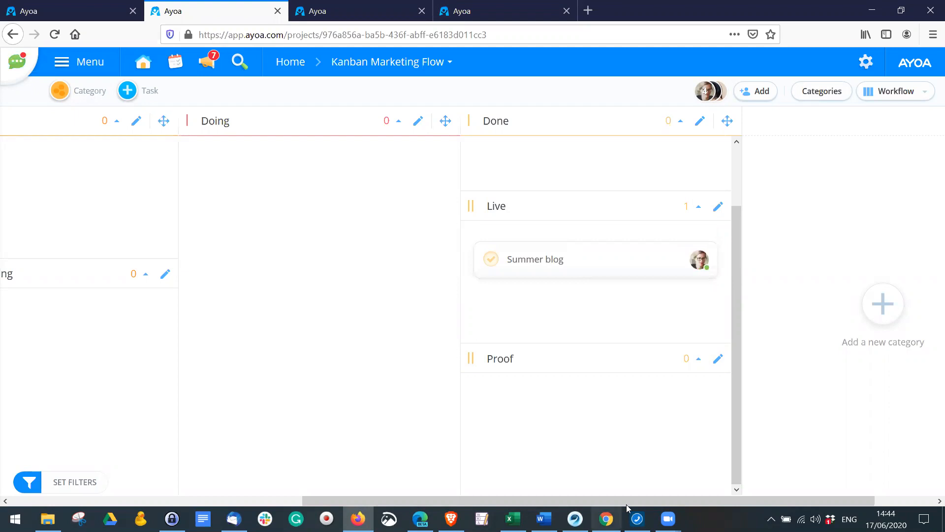
View the board's categories in Canvas view and return to Workflow view.
left_click_drag(629, 501, 320, 430)
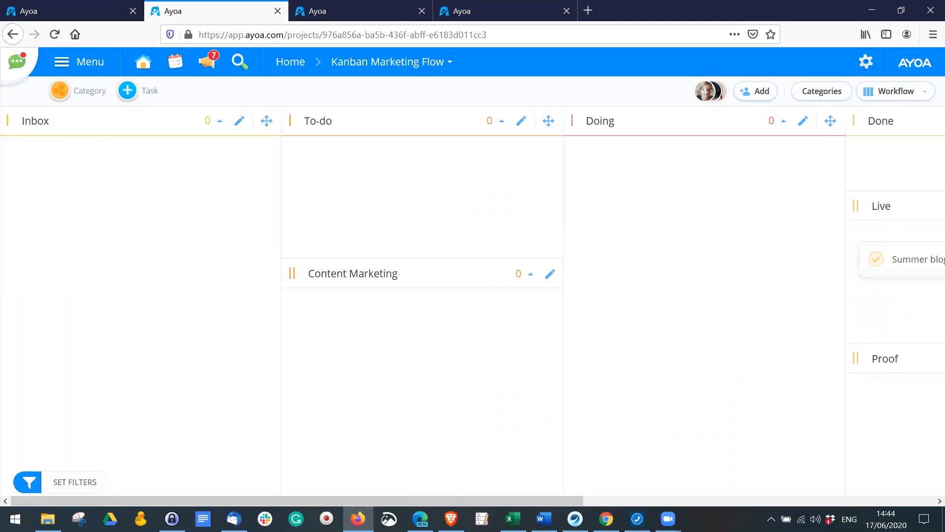
key("alt+Tab")
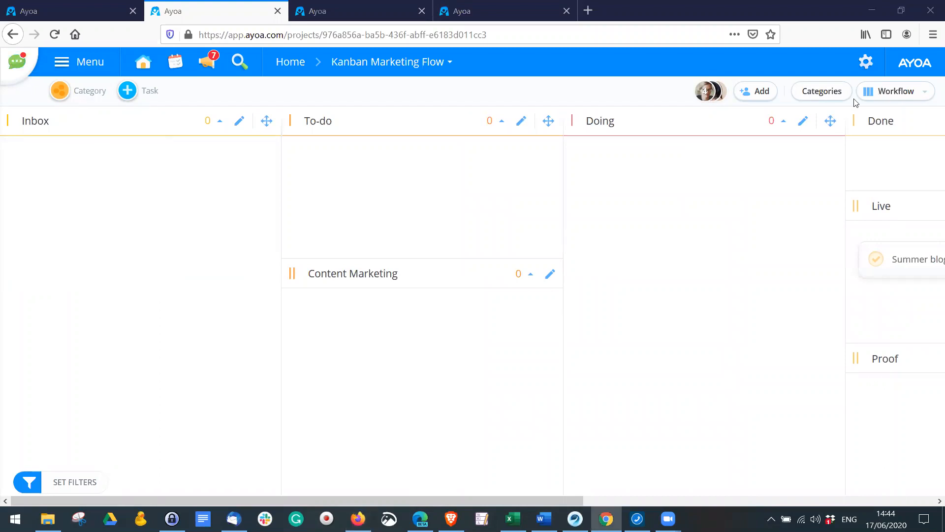
left_click(886, 95)
left_click(876, 121)
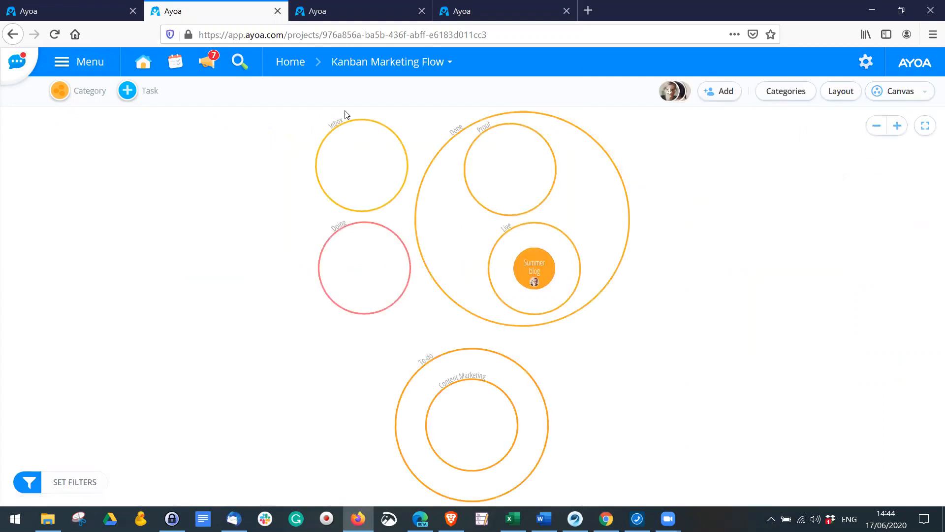
left_click(904, 89)
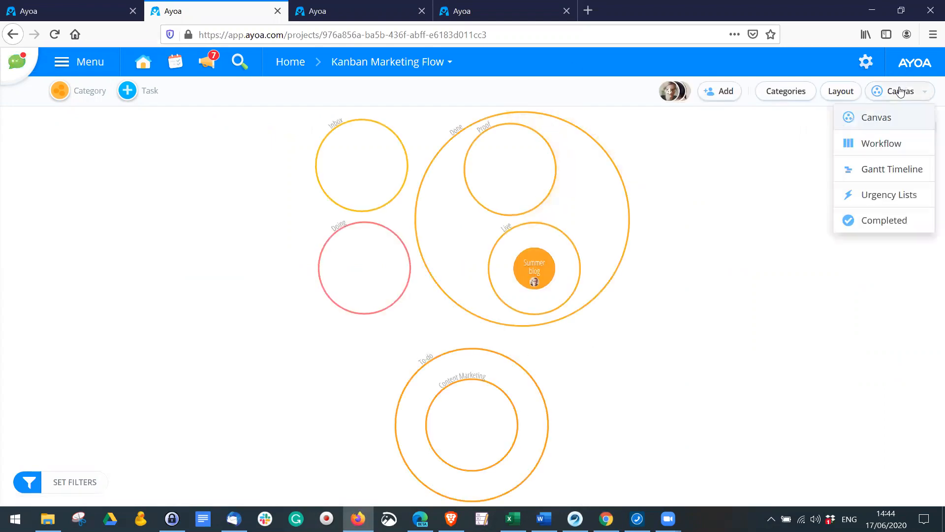
left_click(890, 143)
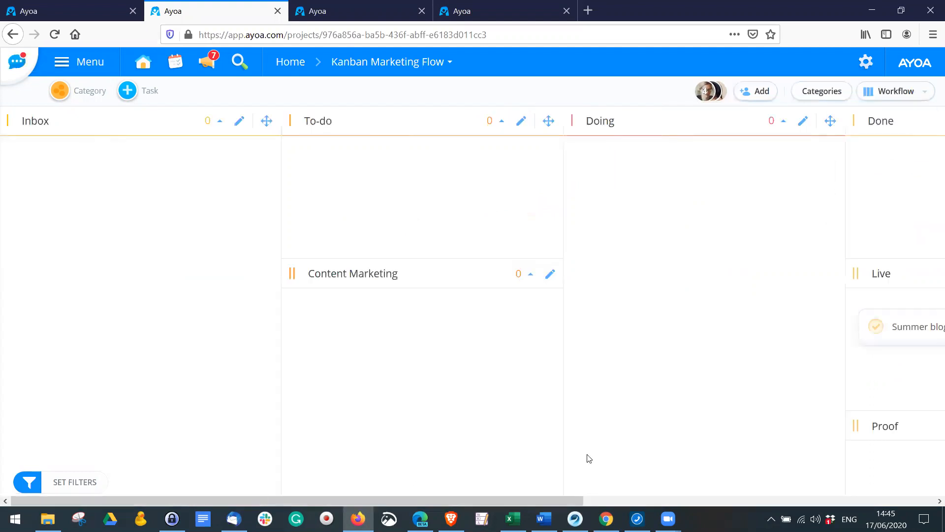
left_click_drag(501, 503, 680, 504)
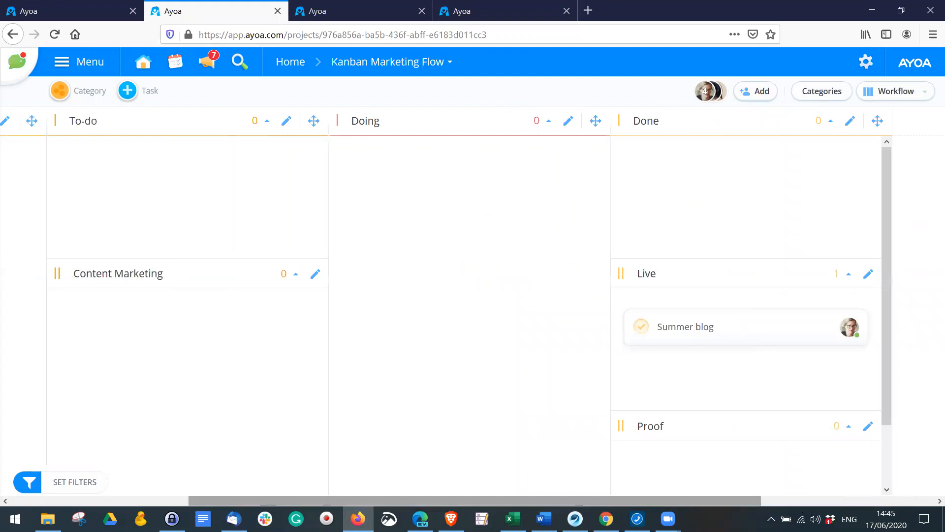
key("alt+Tab")
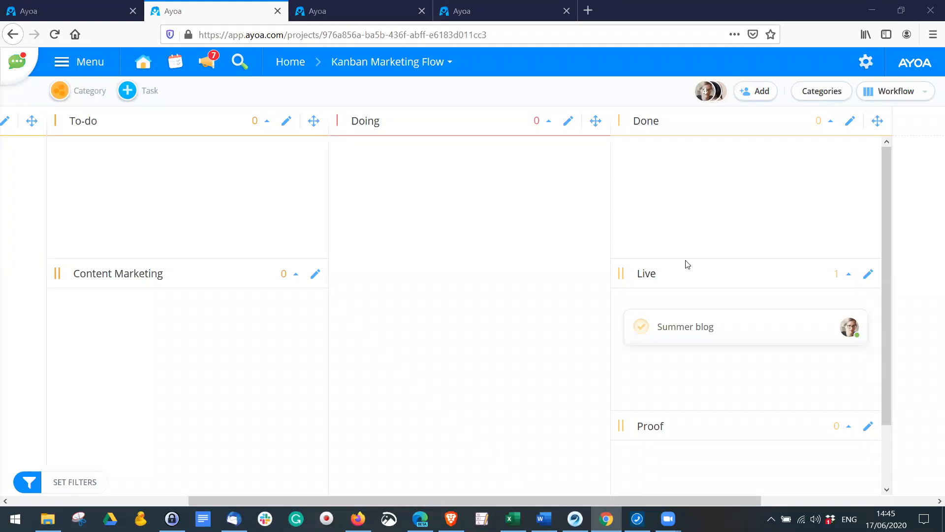
left_click(885, 96)
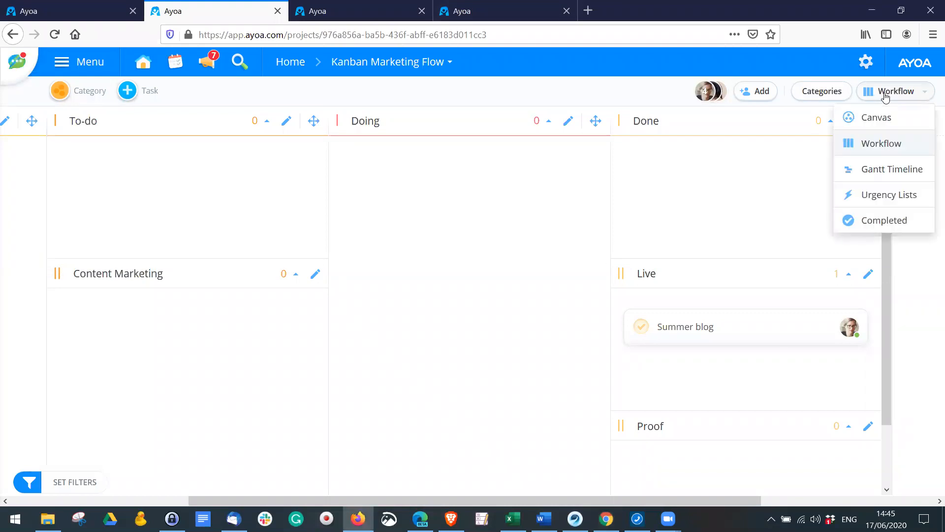
left_click(670, 288)
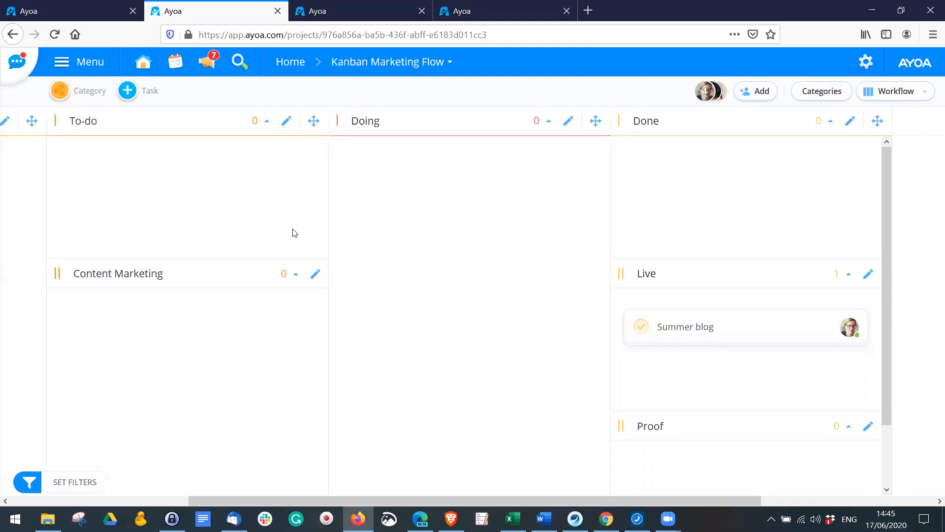
Search the cover images for "summer" and give the Summer blog task the beach sunset photo.
left_click(691, 338)
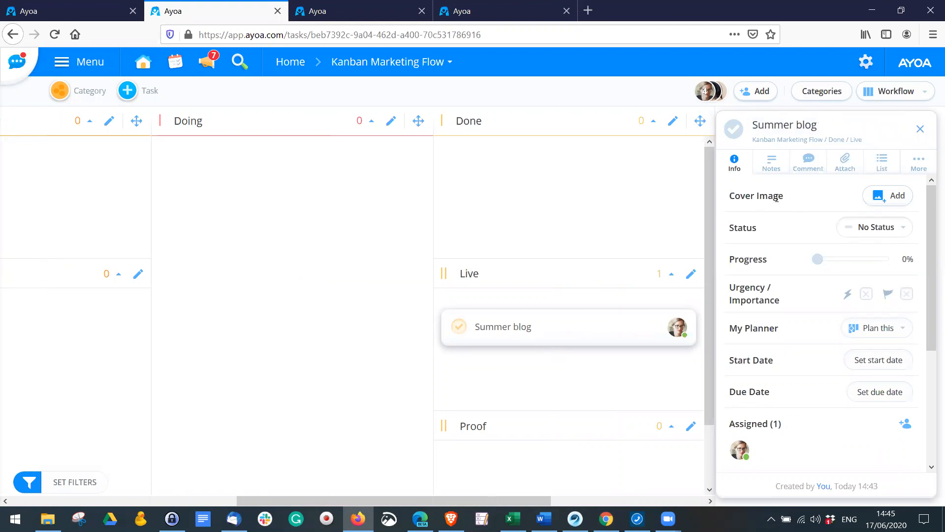
left_click(896, 198)
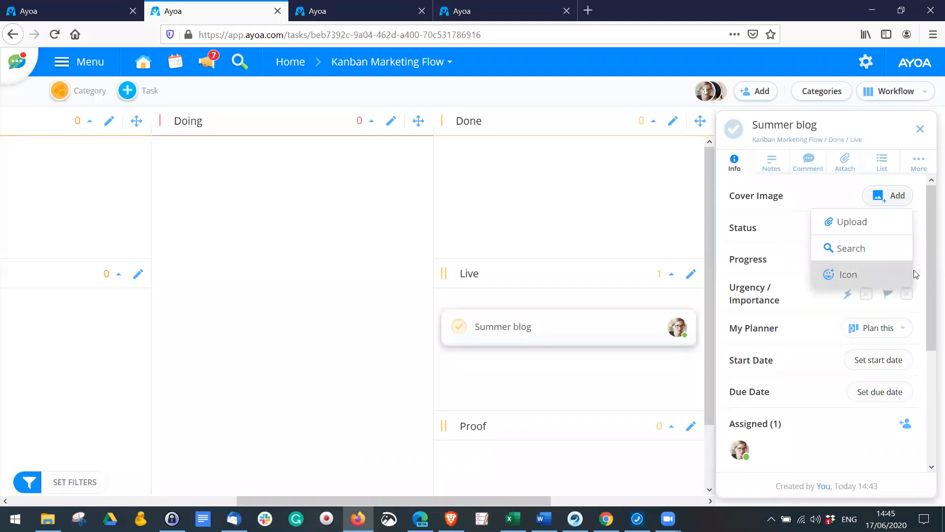
left_click(870, 251)
type("summer")
left_click(903, 225)
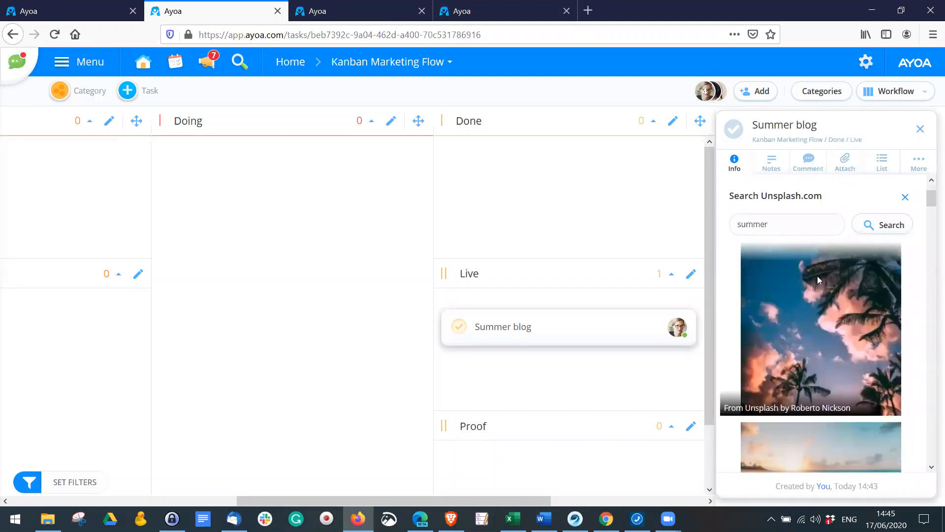
scroll(815, 355, "down", 3)
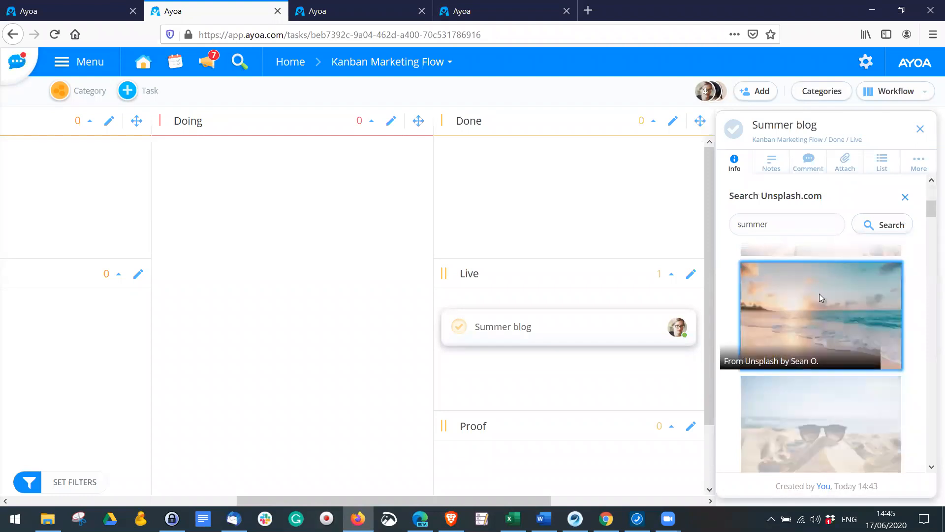
left_click(819, 294)
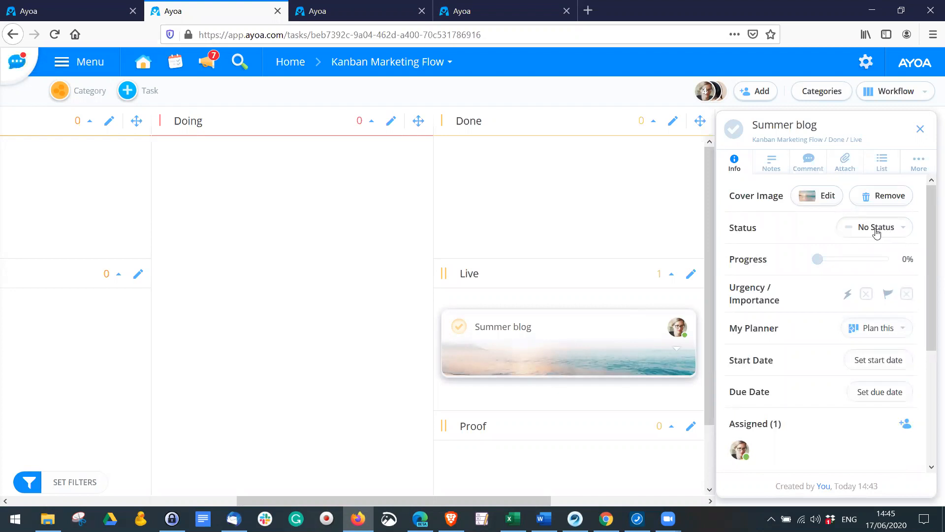
Switch the Summer blog task's status to In Progress, try On Hold, and return it to In Progress.
left_click(876, 233)
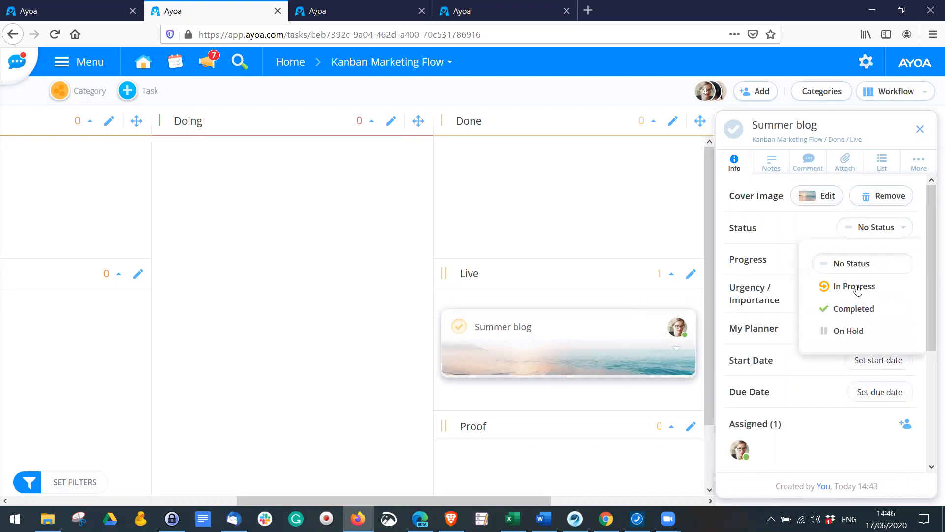
left_click(856, 286)
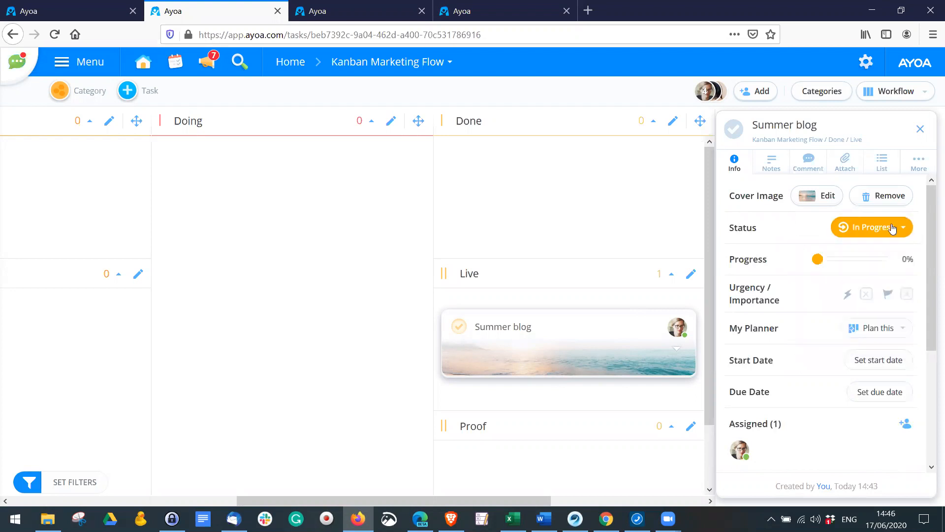
left_click(883, 229)
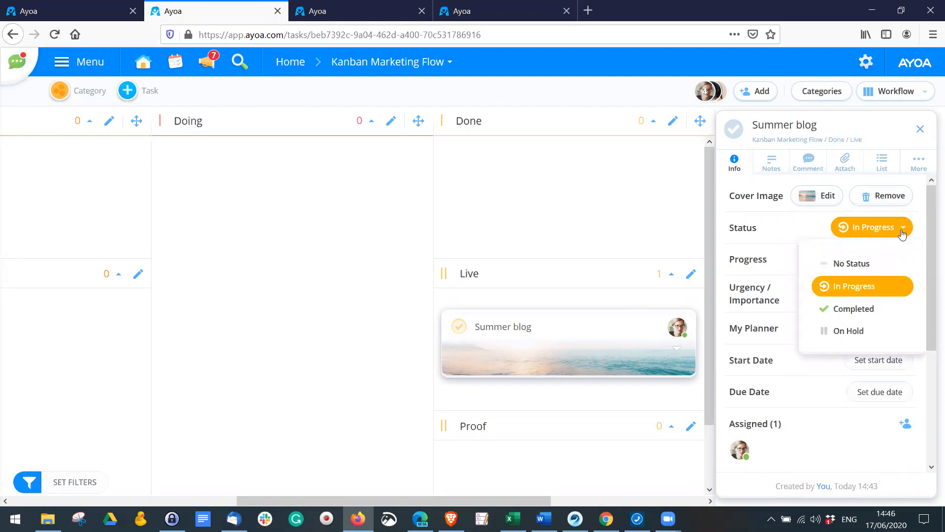
left_click(860, 332)
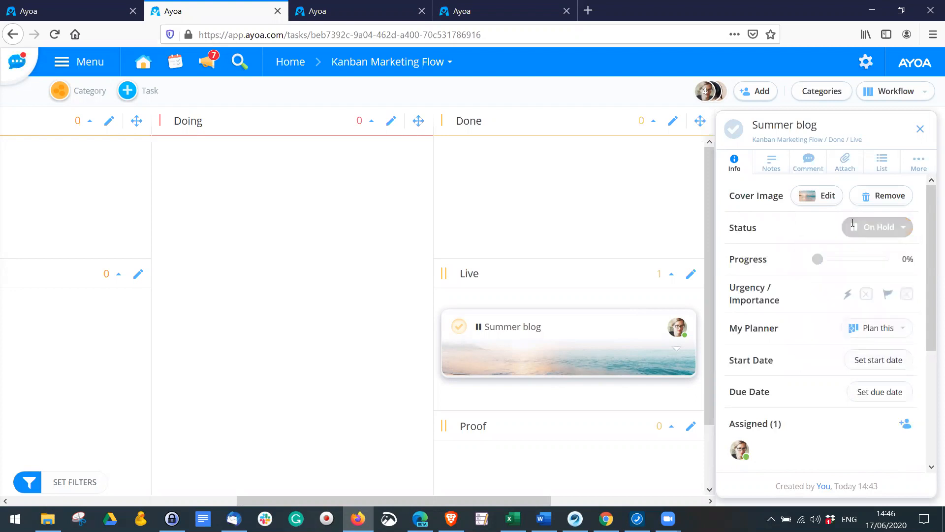
left_click(882, 225)
left_click(863, 287)
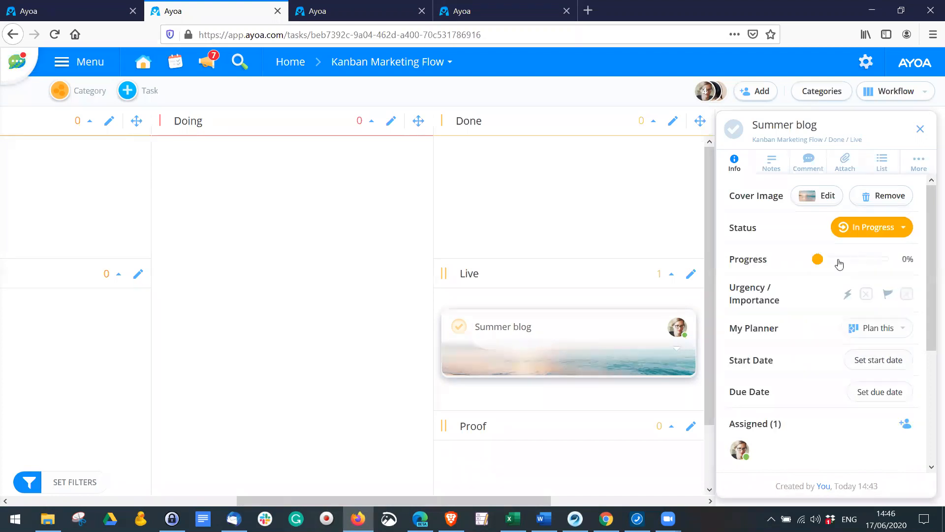
Set the Summer blog task's progress to 55%.
left_click(854, 264)
left_click(880, 263)
left_click(835, 262)
left_click(849, 266)
left_click(854, 266)
Mark the Summer blog task's urgency orange and raise its importance from orange to red.
left_click(907, 294)
left_click(821, 325)
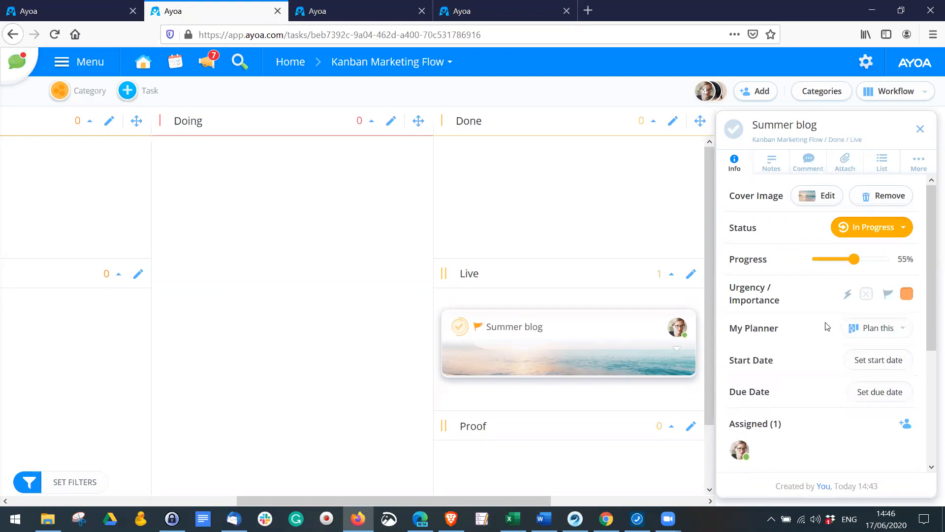
left_click(865, 294)
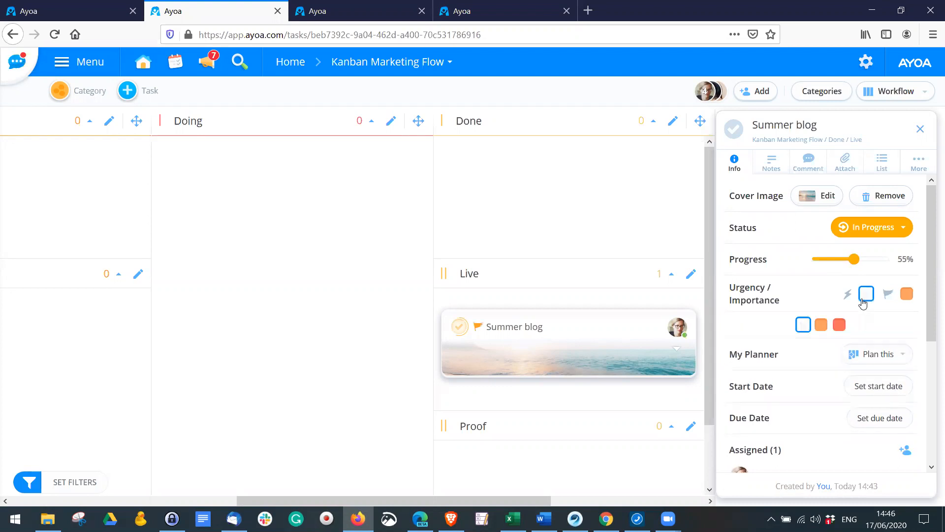
left_click(821, 325)
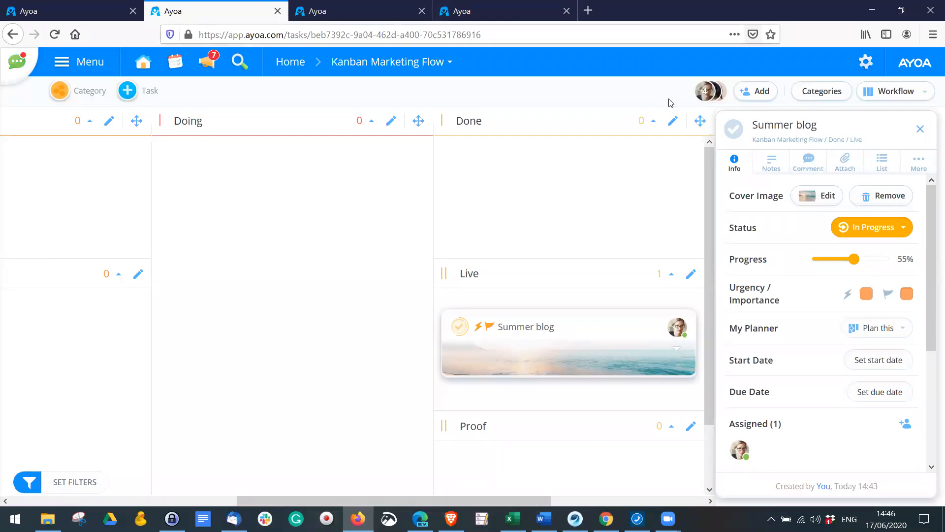
left_click(907, 293)
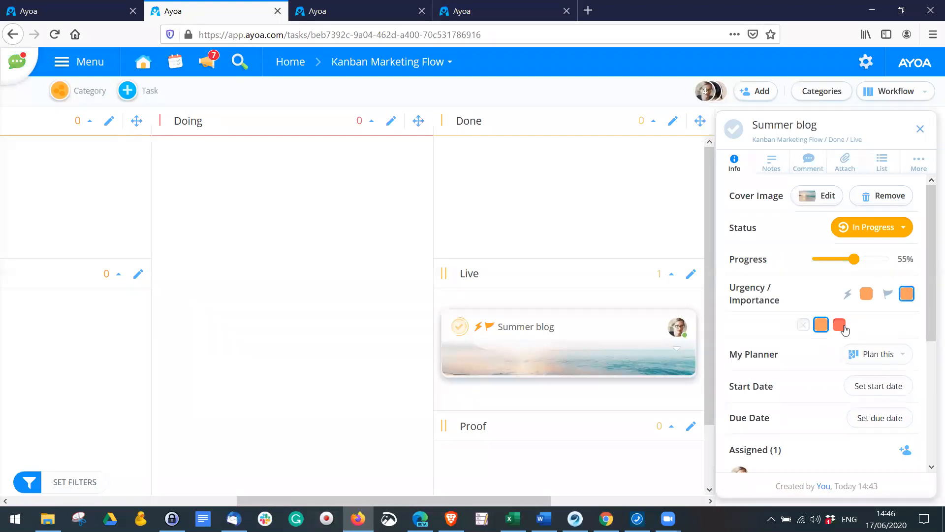
left_click(842, 323)
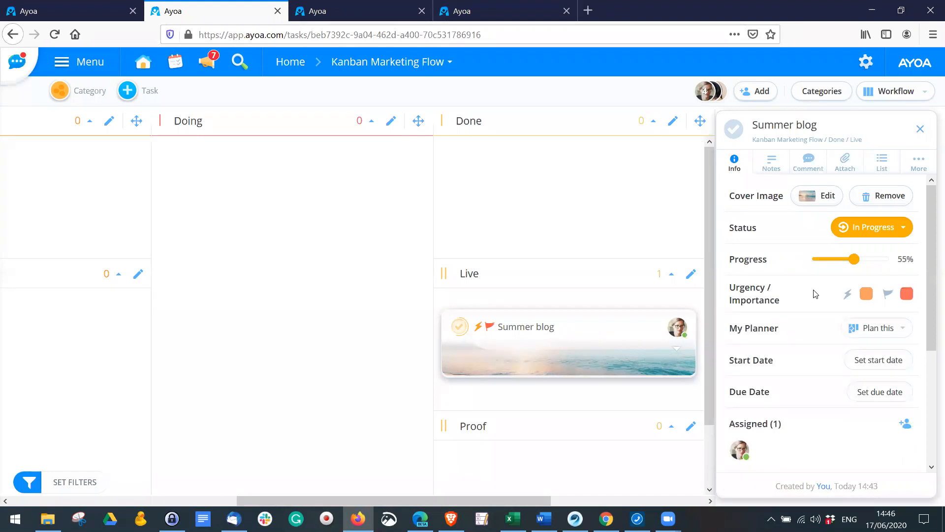
Give the Summer blog task a start date of 22 June 2020 at 10:00.
scroll(813, 298, "down", 5)
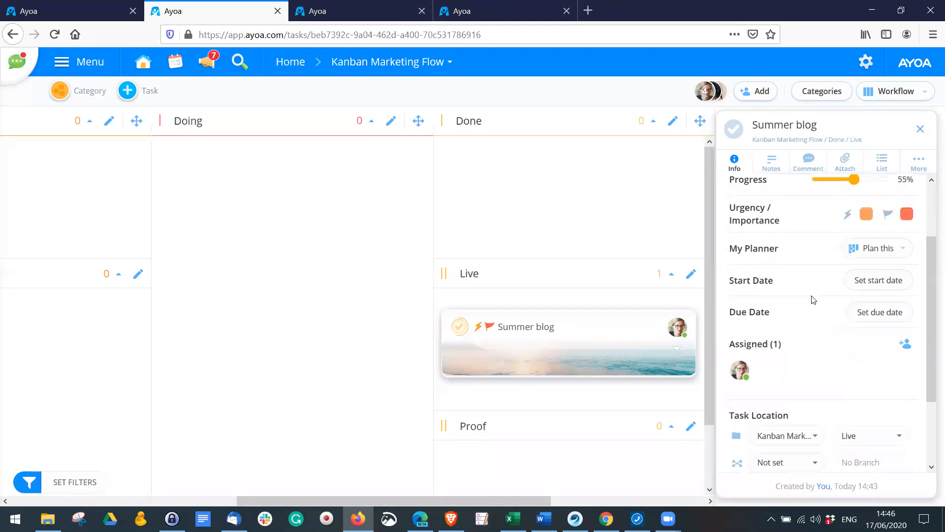
scroll(851, 248, "up", 1)
scroll(850, 248, "up", 1)
left_click(868, 282)
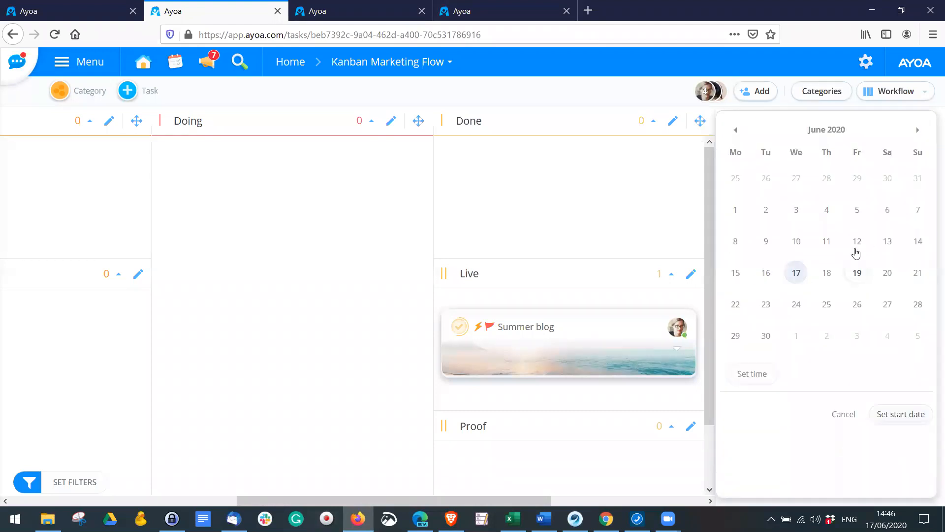
left_click(734, 305)
left_click(747, 374)
left_click(746, 374)
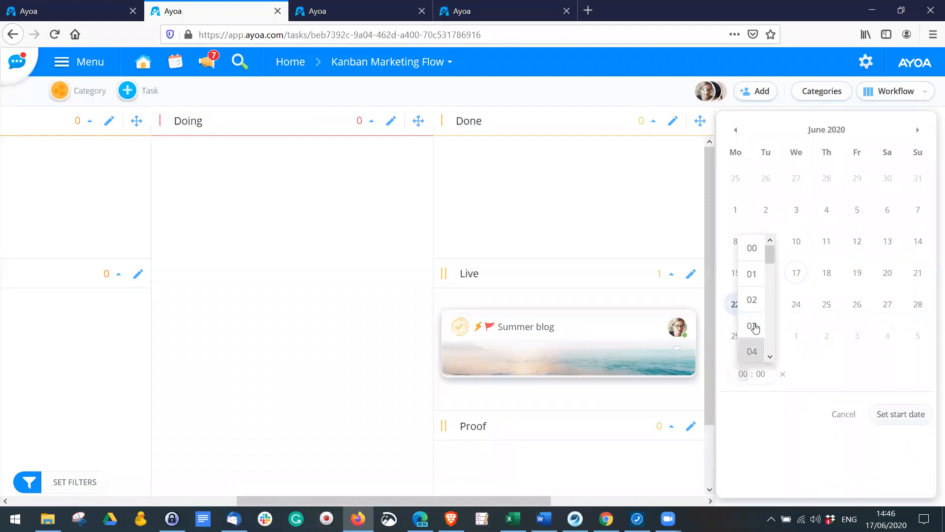
scroll(753, 329, "down", 2)
left_click(753, 353)
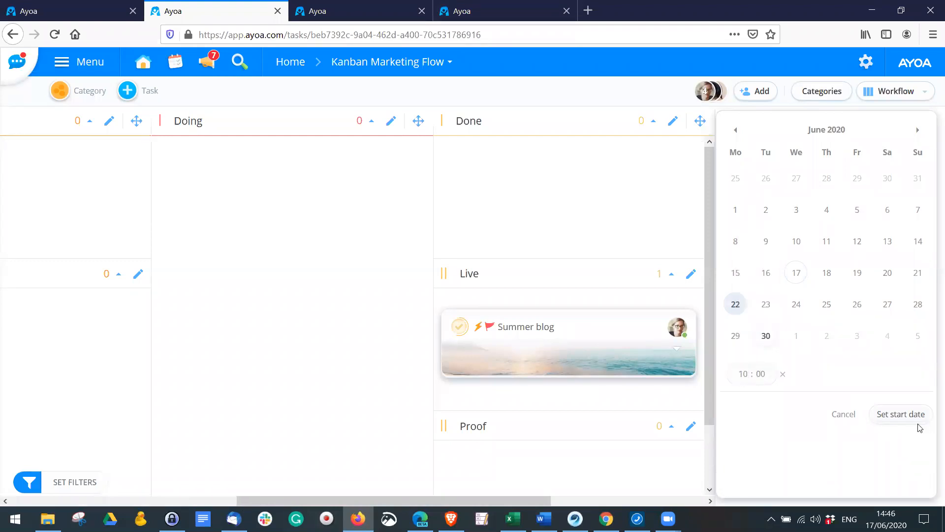
left_click(900, 414)
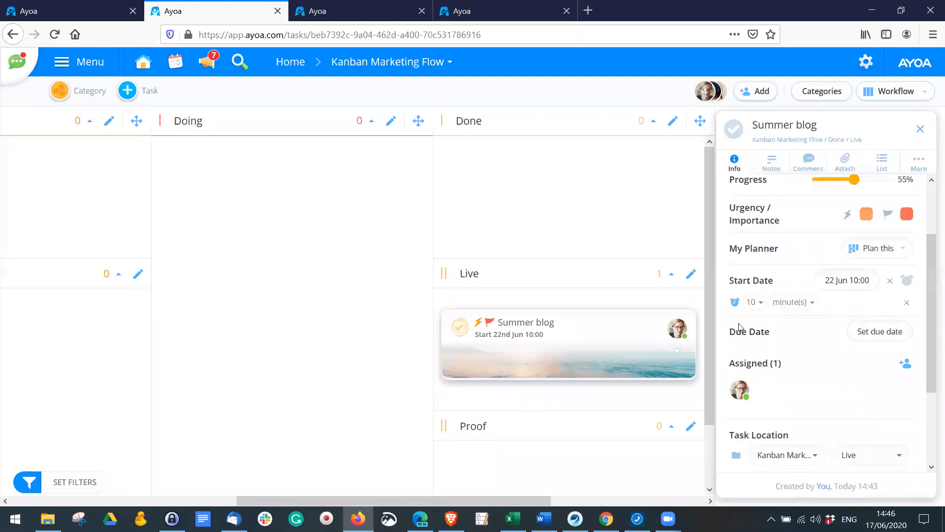
Try to give the Summer blog task a due date of 26 June 2020 at 10:00, and close the task.
left_click(886, 338)
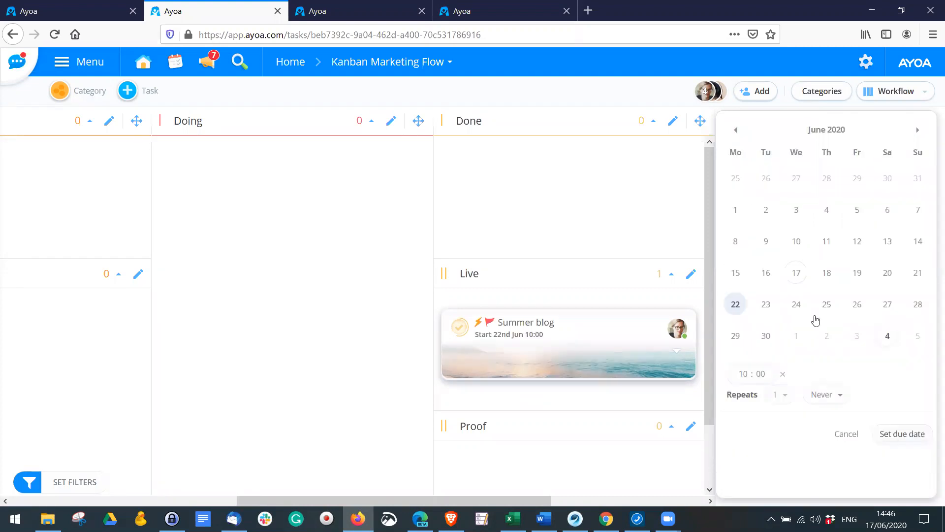
left_click(857, 304)
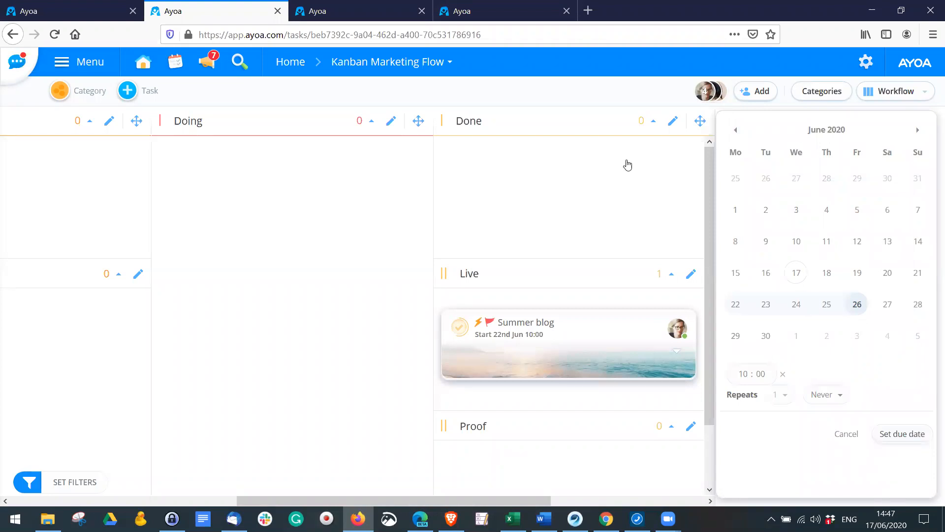
left_click(596, 173)
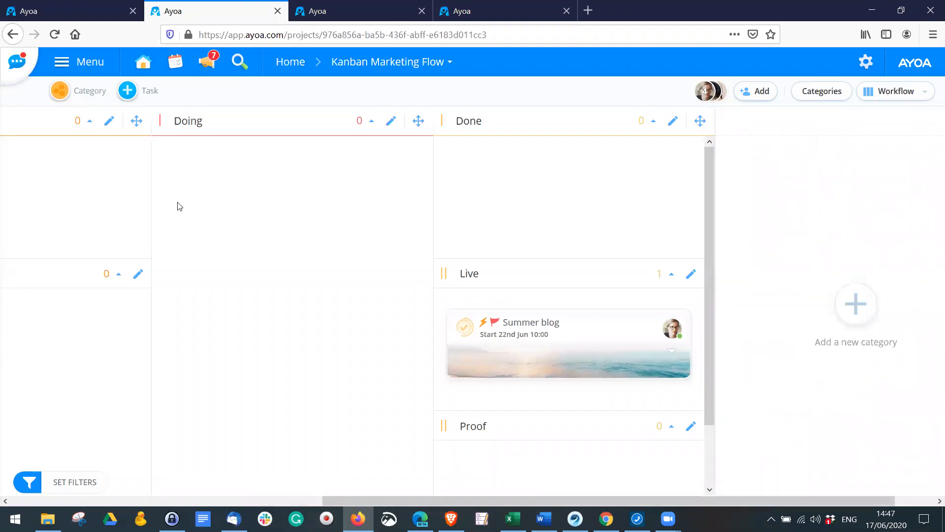
Add a task named "Weekly Team Meeting" to the Inbox column.
scroll(313, 492, "left", 5)
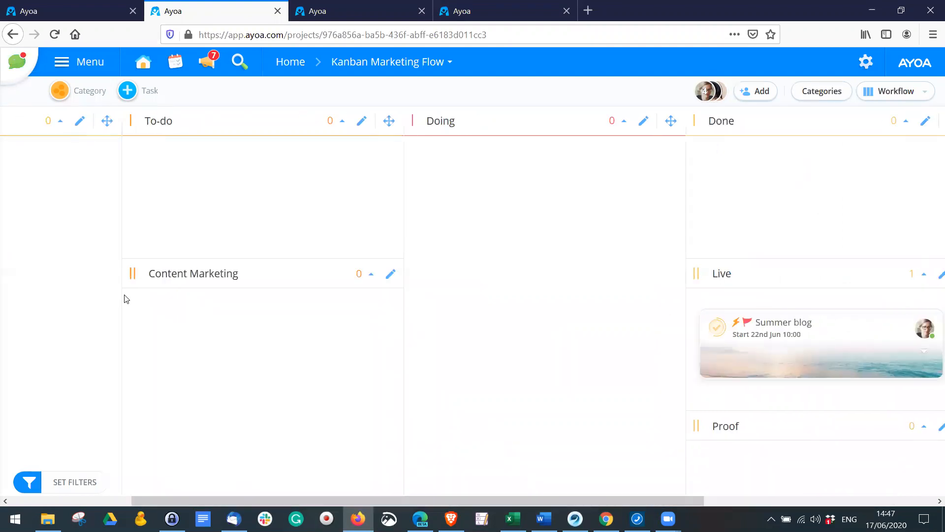
scroll(148, 434, "left", 3)
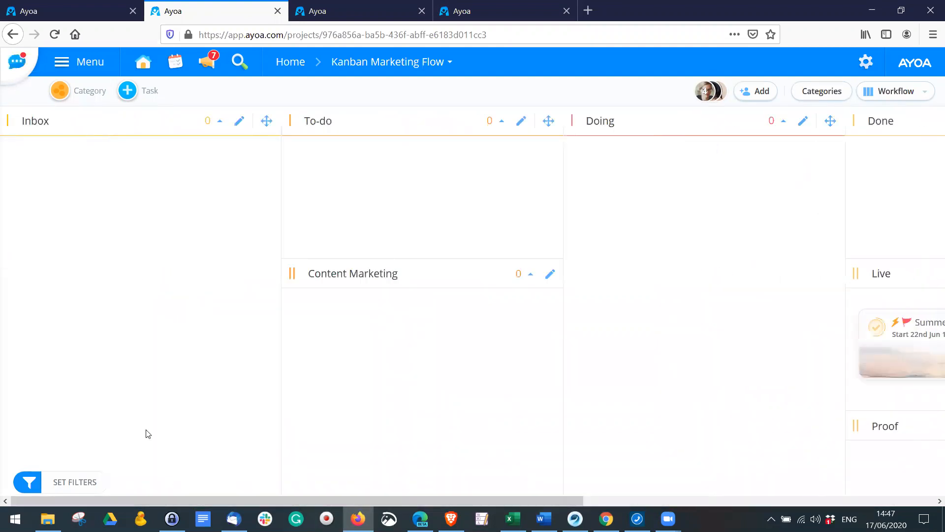
left_click(106, 196)
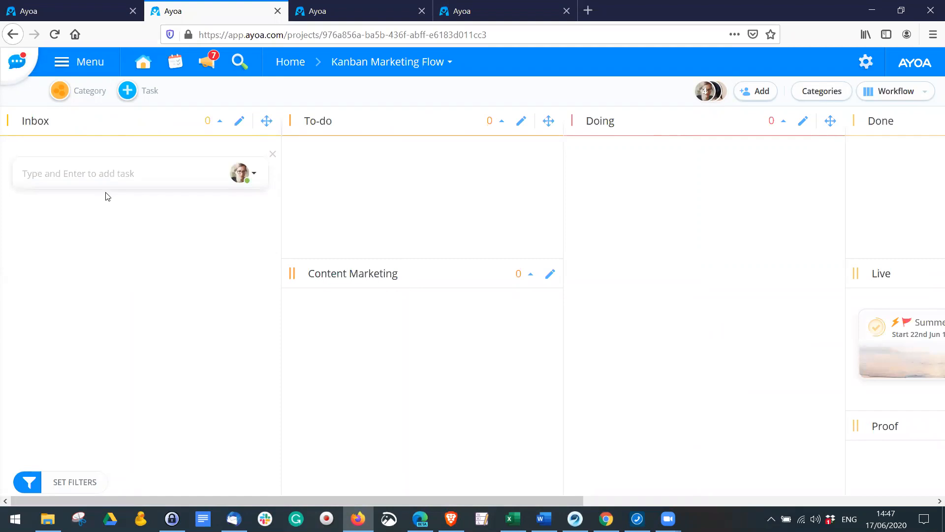
type("W")
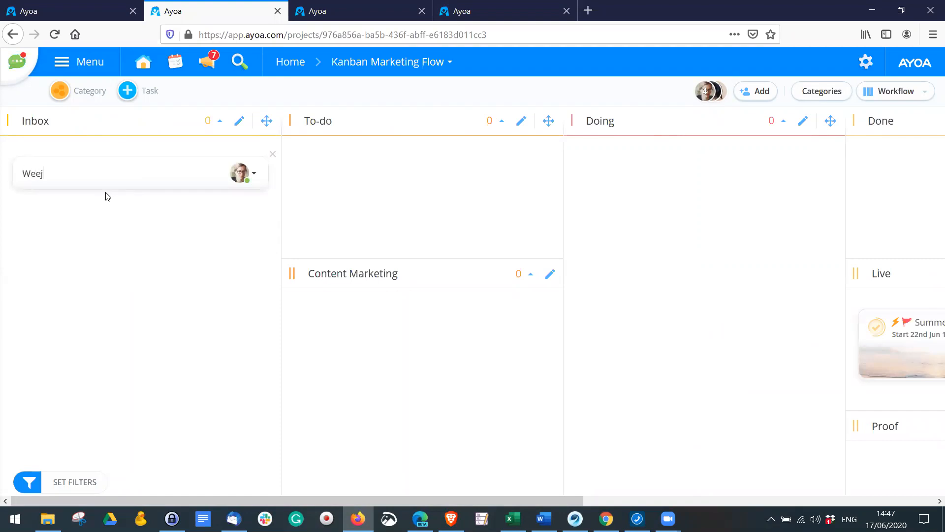
type("eekly Team Meeting")
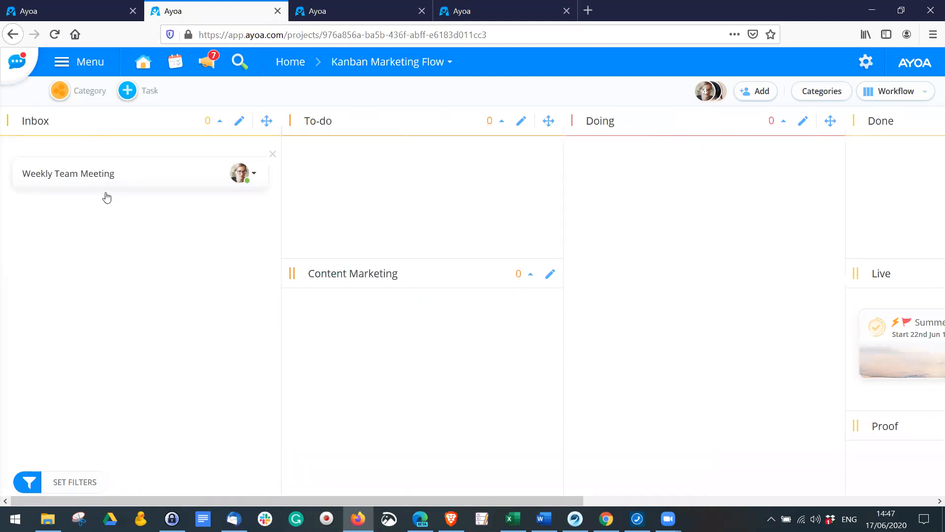
key("Return")
Set the Weekly Team Meeting task's due date to 22 June 2020, repeating every 1 week.
left_click(131, 175)
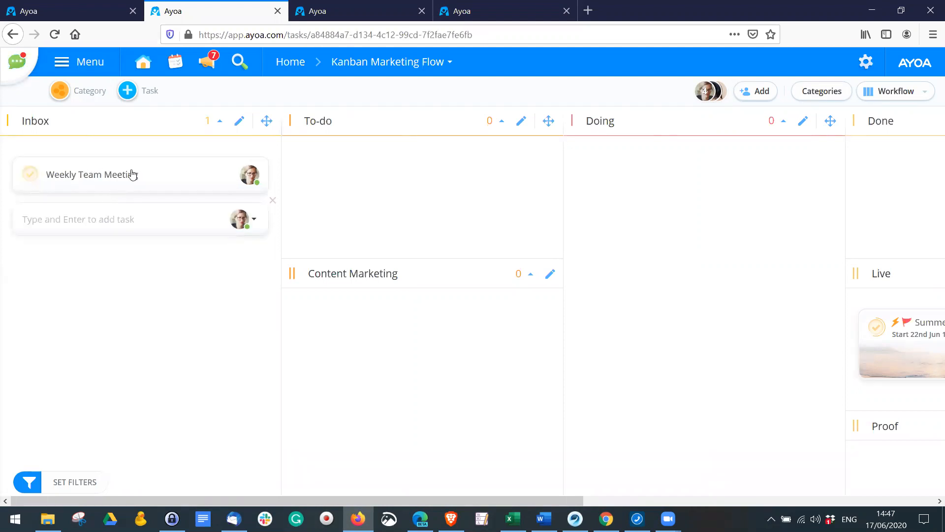
scroll(827, 302, "down", 4)
scroll(826, 304, "up", 2)
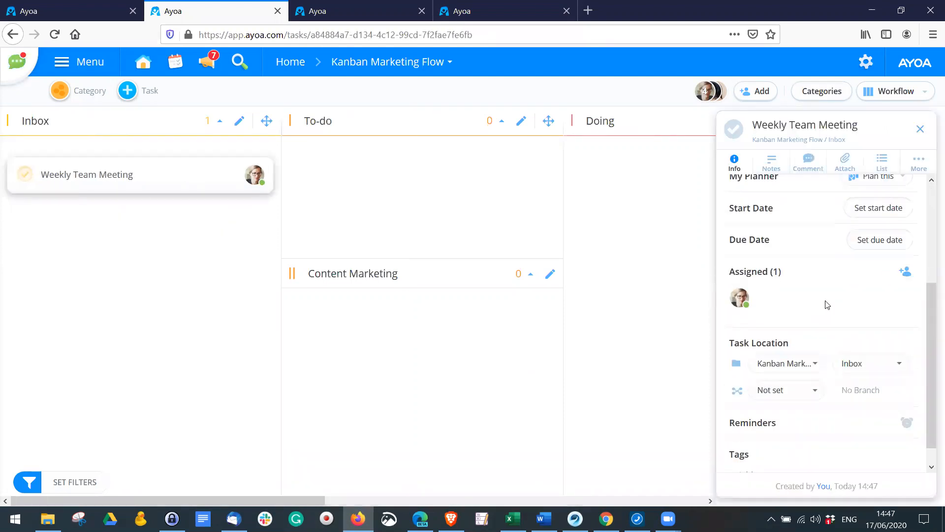
left_click(859, 300)
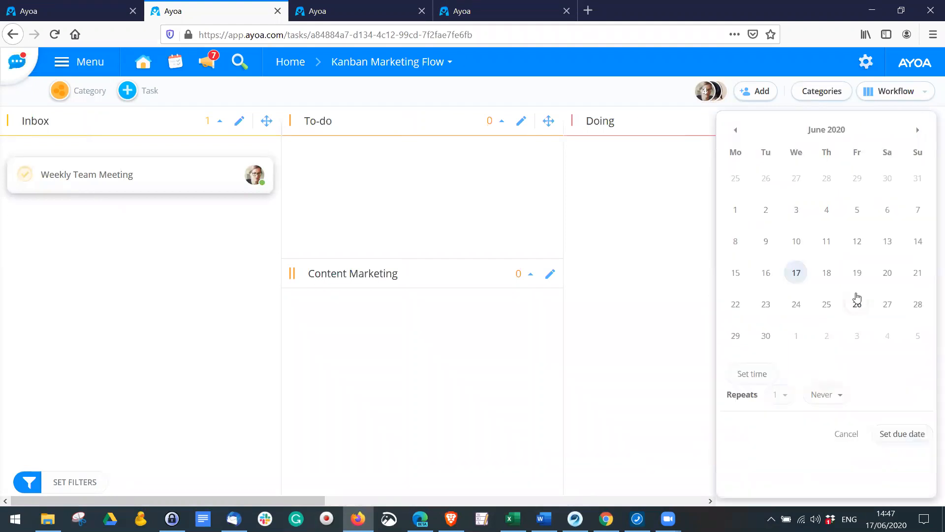
left_click(736, 306)
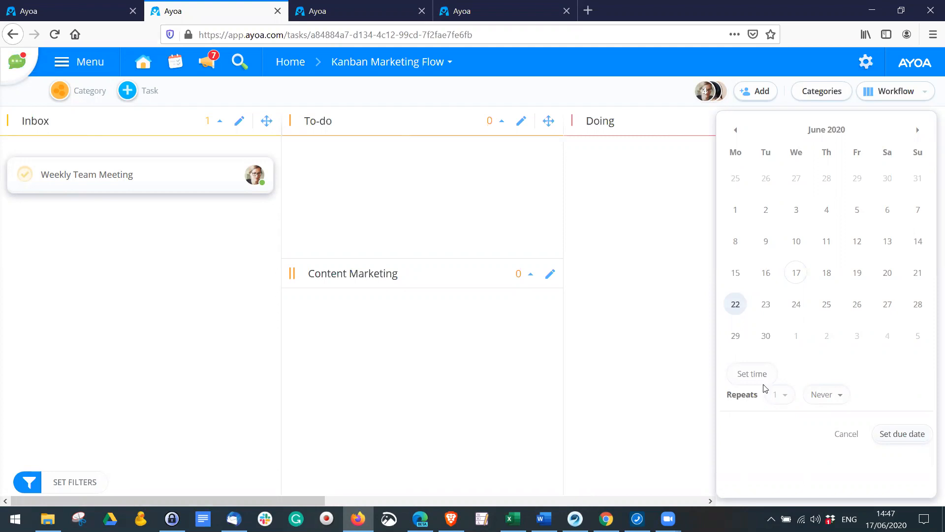
left_click(821, 396)
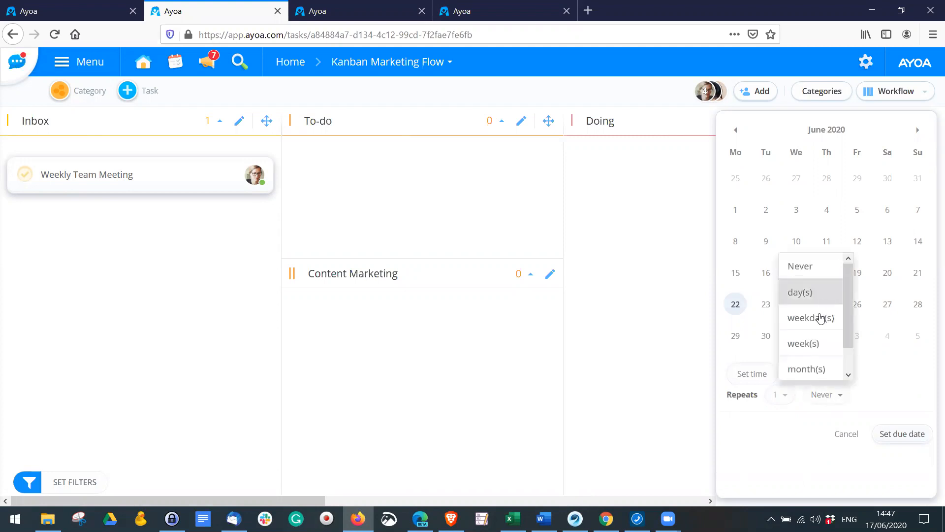
left_click(815, 343)
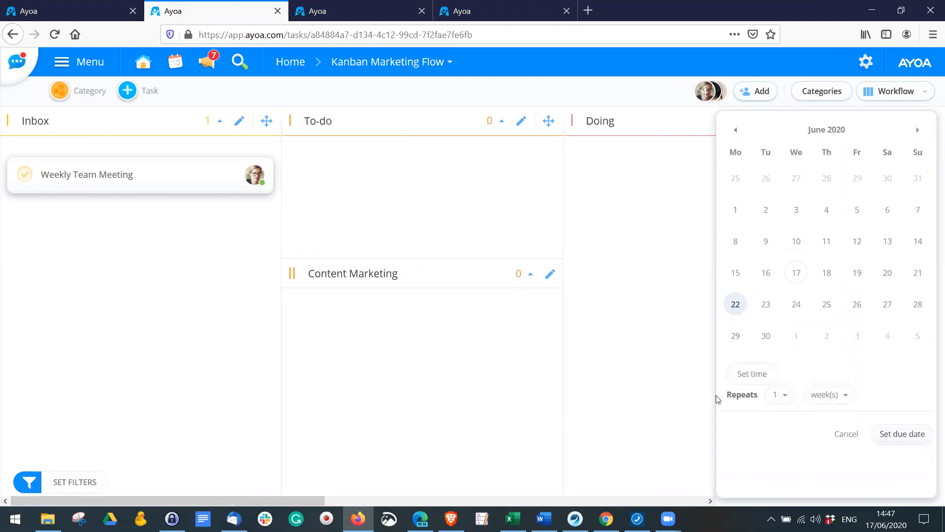
left_click(901, 435)
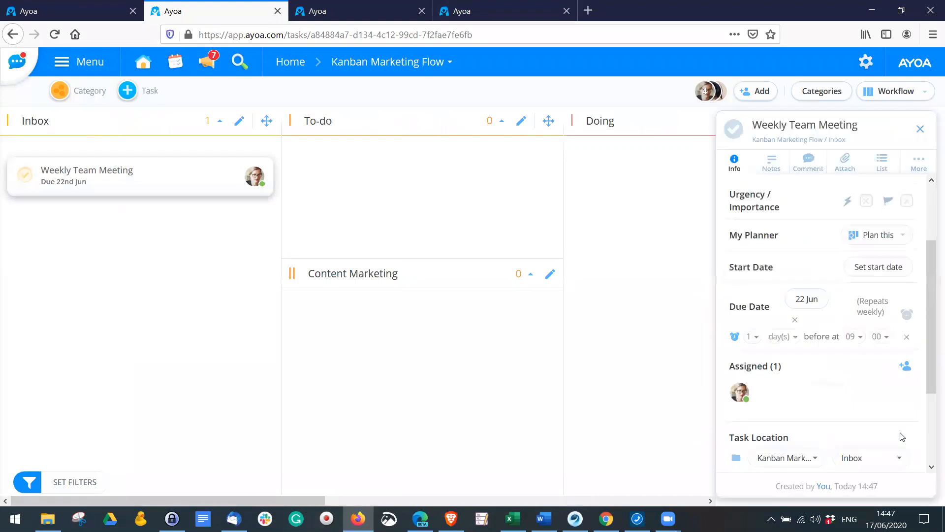
Mark the Weekly Team Meeting task as Completed, close it, and open its next weekly occurrence in the Inbox.
scroll(831, 379, "up", 3)
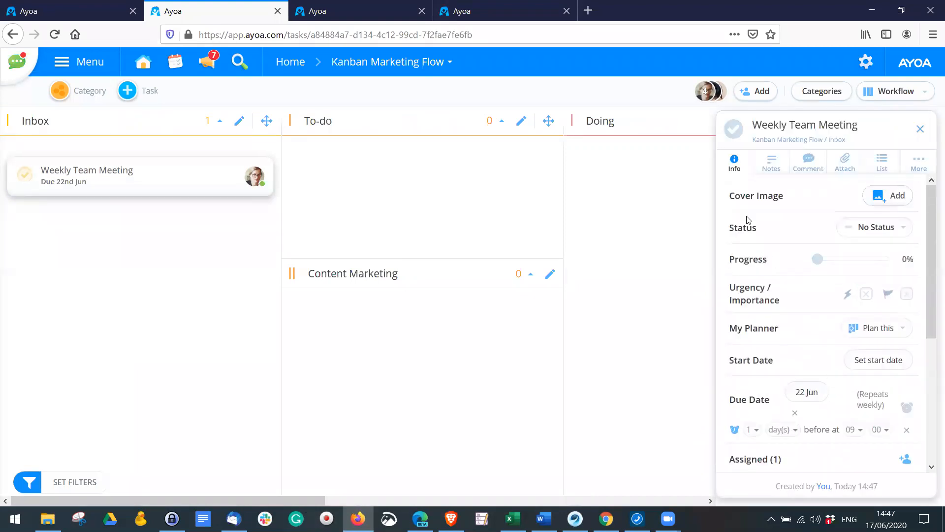
left_click(879, 229)
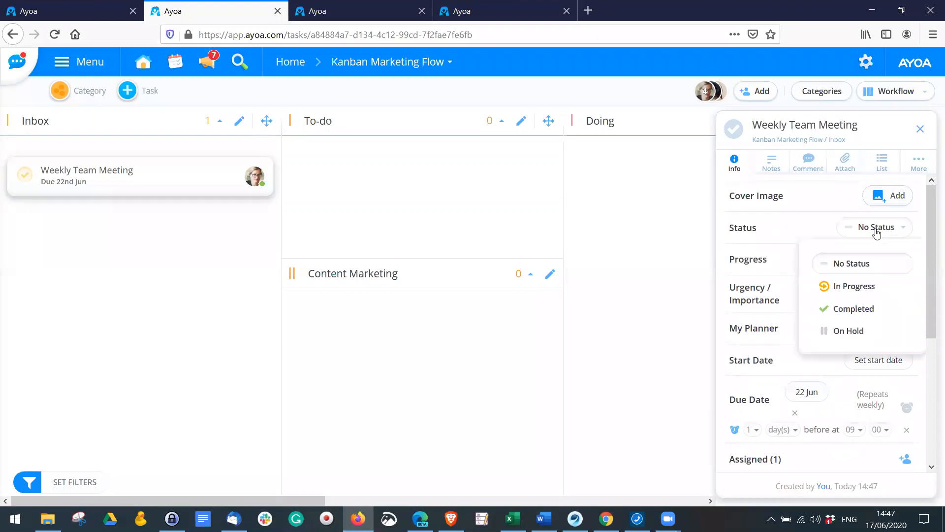
left_click(850, 311)
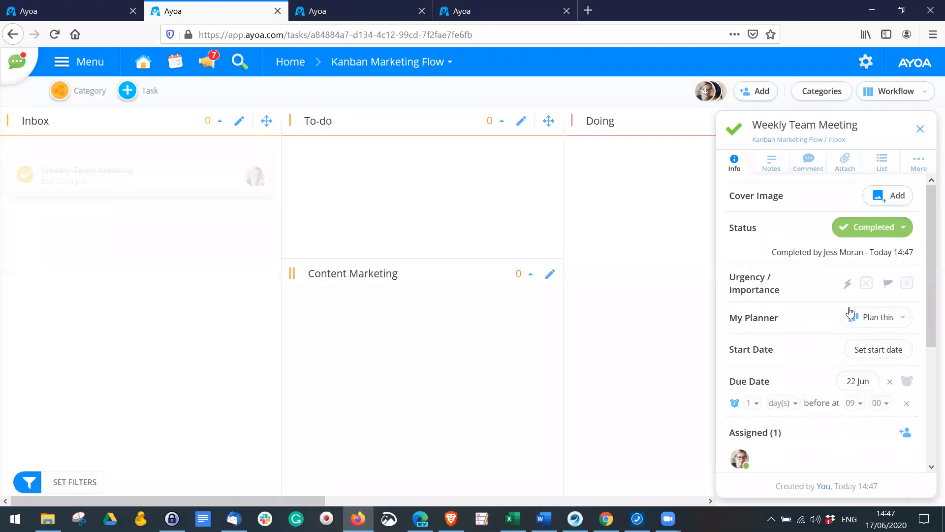
left_click(920, 129)
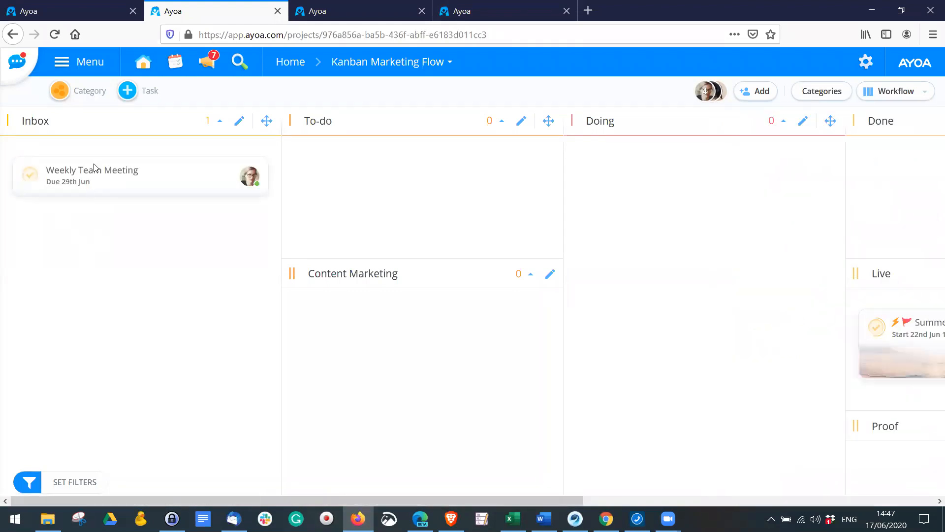
left_click(89, 183)
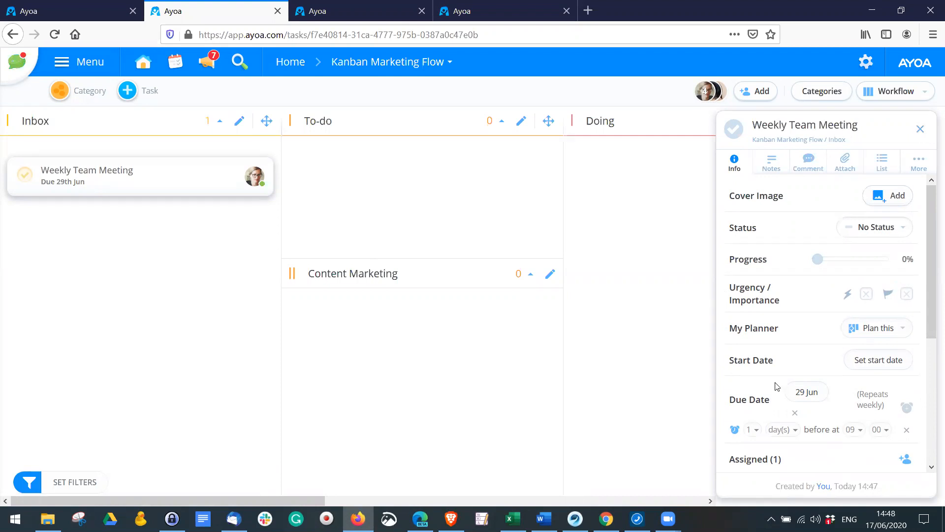
Review the repeat interval options in the Weekly Team Meeting task's due date settings, and close the task without changes.
scroll(775, 386, "down", 3)
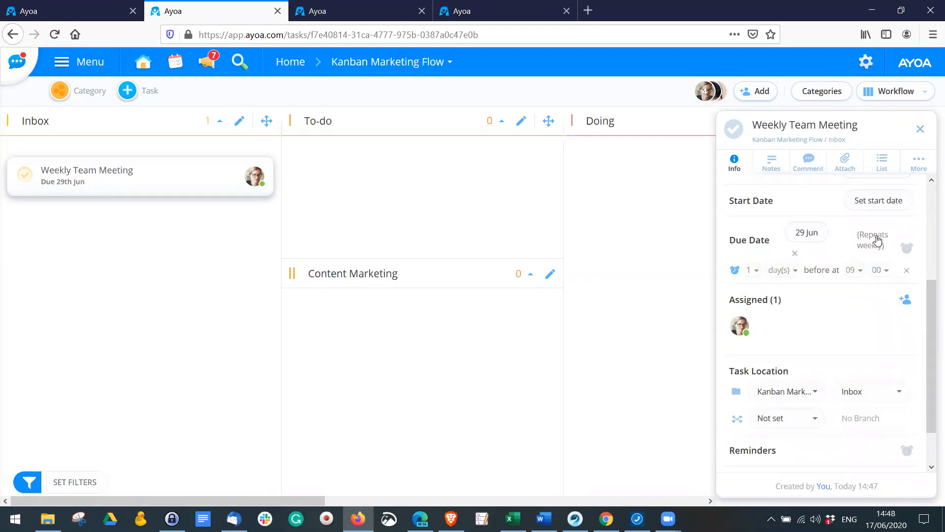
left_click(877, 239)
left_click(818, 394)
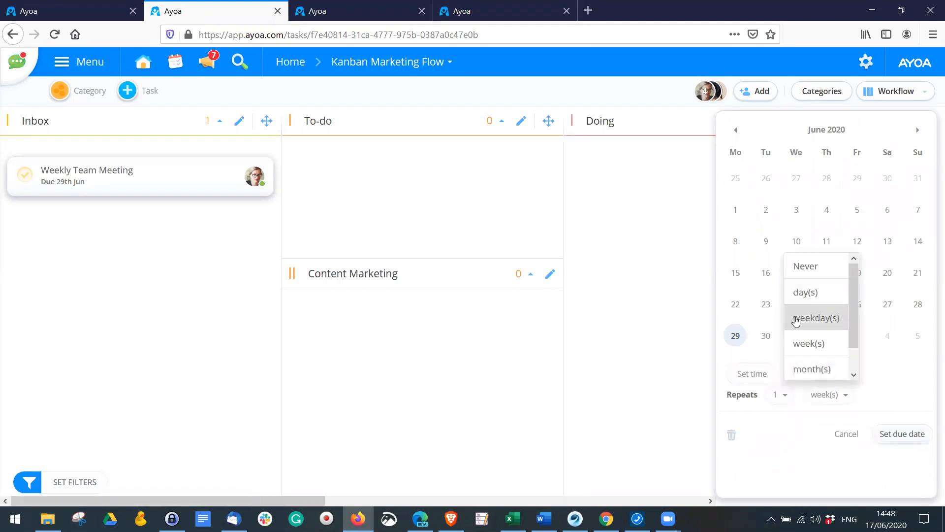
scroll(829, 352, "down", 1)
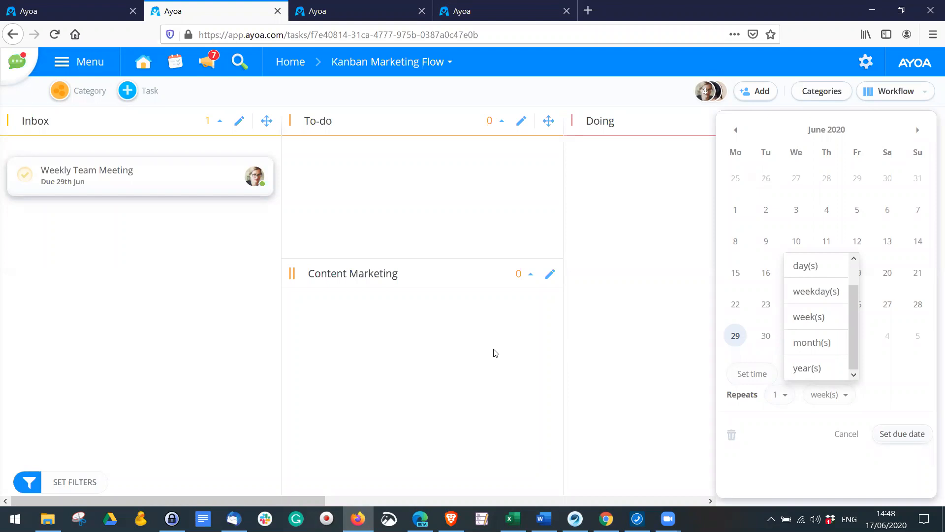
left_click(626, 294)
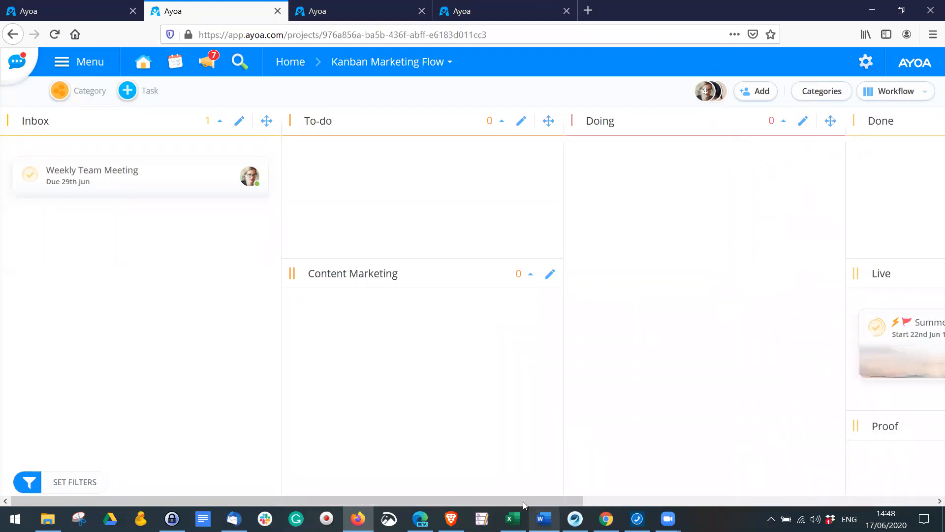
Open the Summer blog task in the Live category and unassign its current assignee.
left_click_drag(523, 500, 812, 502)
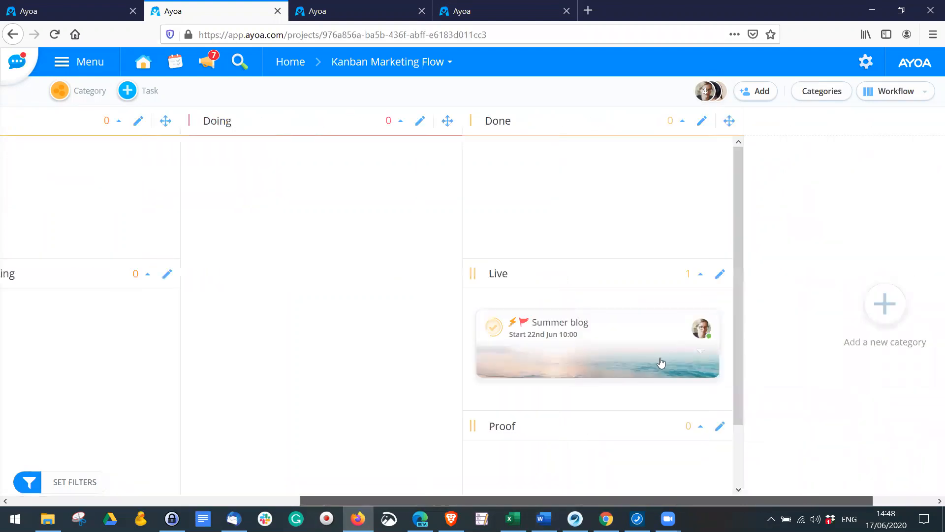
left_click(595, 342)
scroll(892, 312, "down", 5)
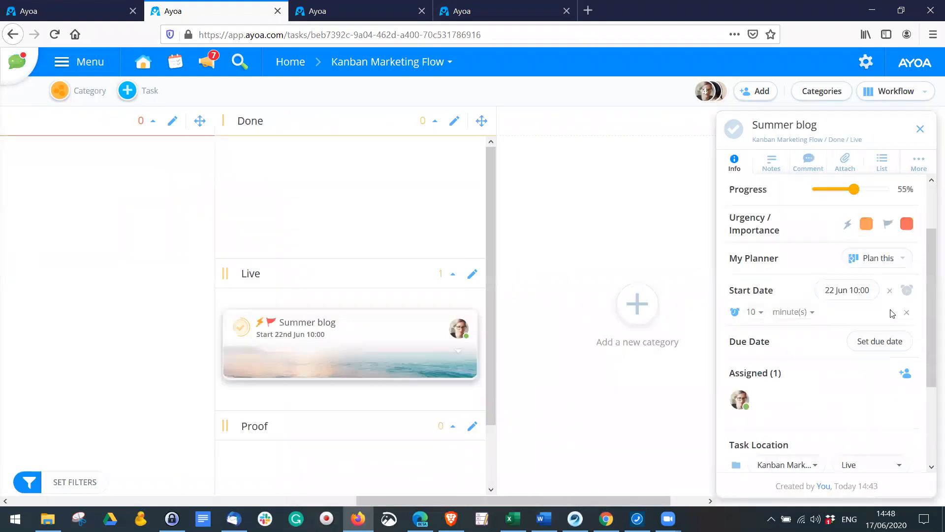
scroll(892, 312, "up", 2)
scroll(892, 313, "down", 2)
scroll(888, 310, "down", 1)
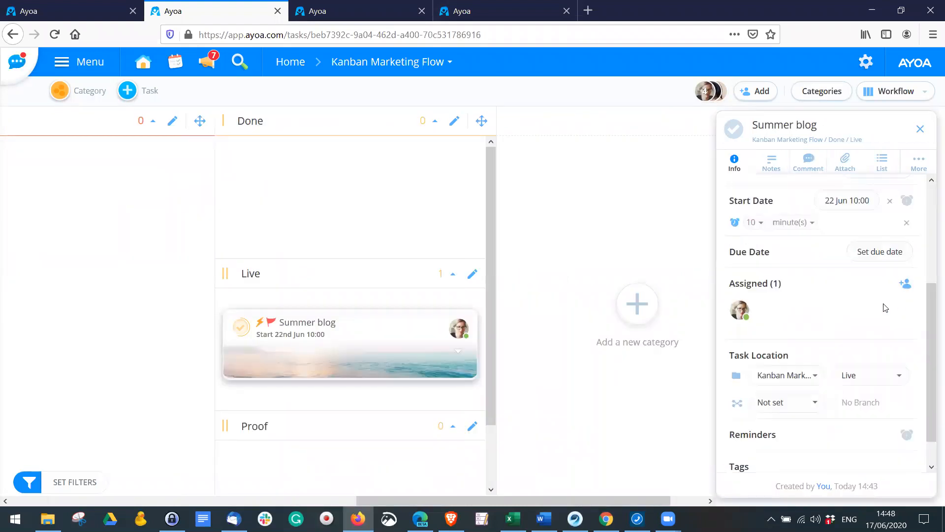
left_click(741, 309)
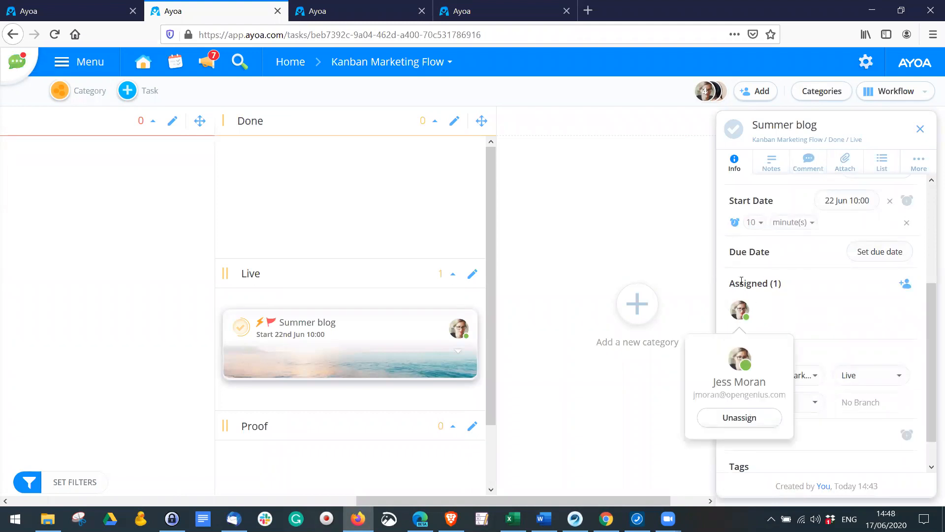
left_click(743, 419)
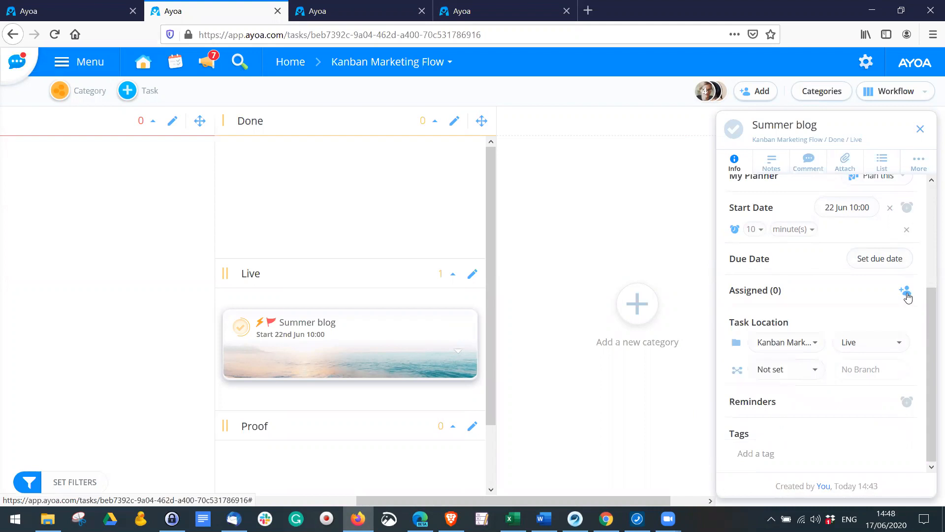
Assign the first and last contacts in the contact list to the Summer blog task.
left_click(906, 292)
scroll(896, 306, "down", 1)
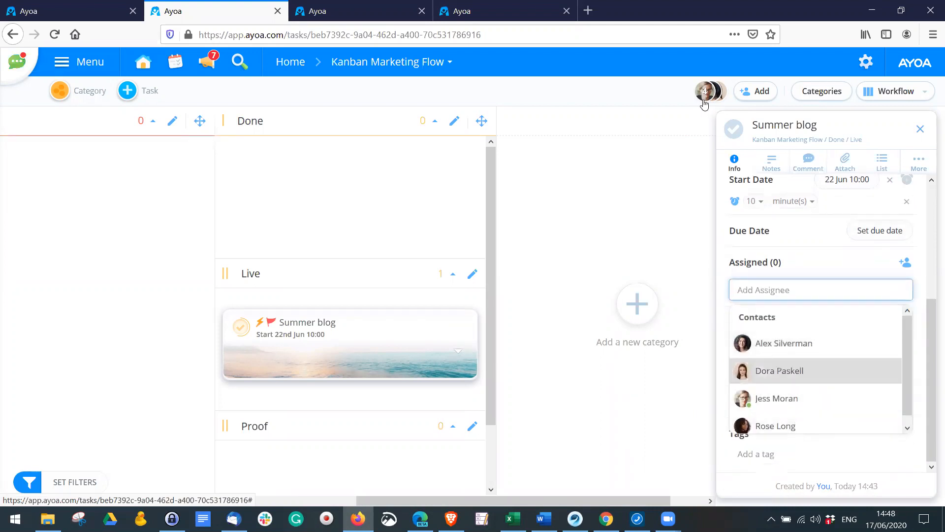
left_click(804, 344)
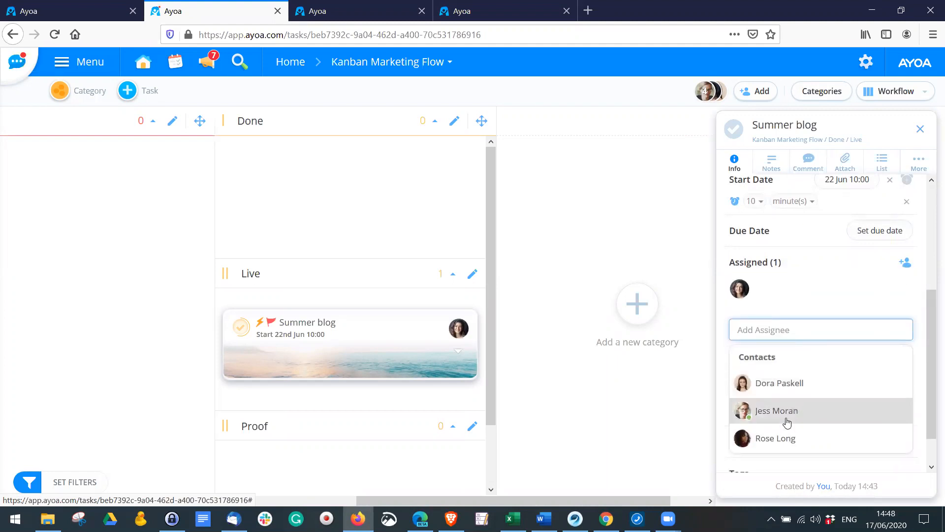
left_click(787, 436)
left_click(847, 294)
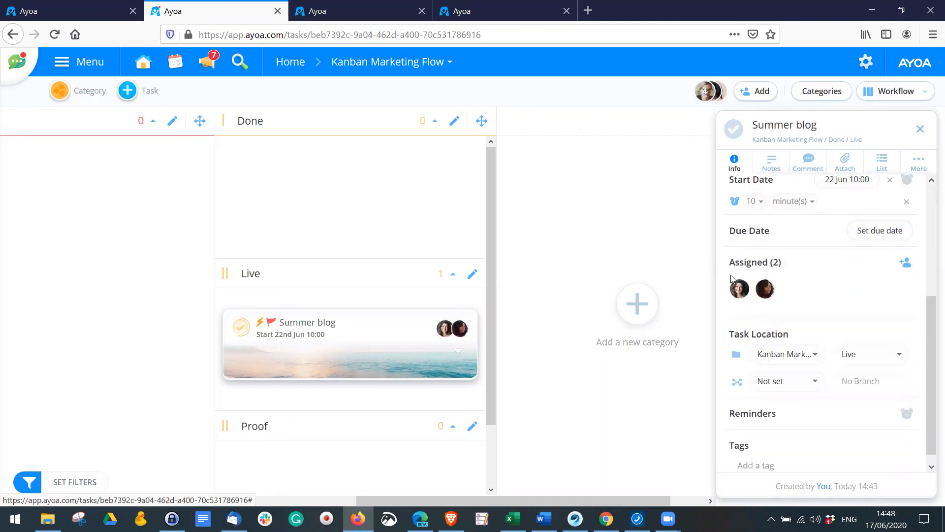
Examine the task board and category choices for the Summer blog task's location without changing them.
scroll(842, 293, "down", 1)
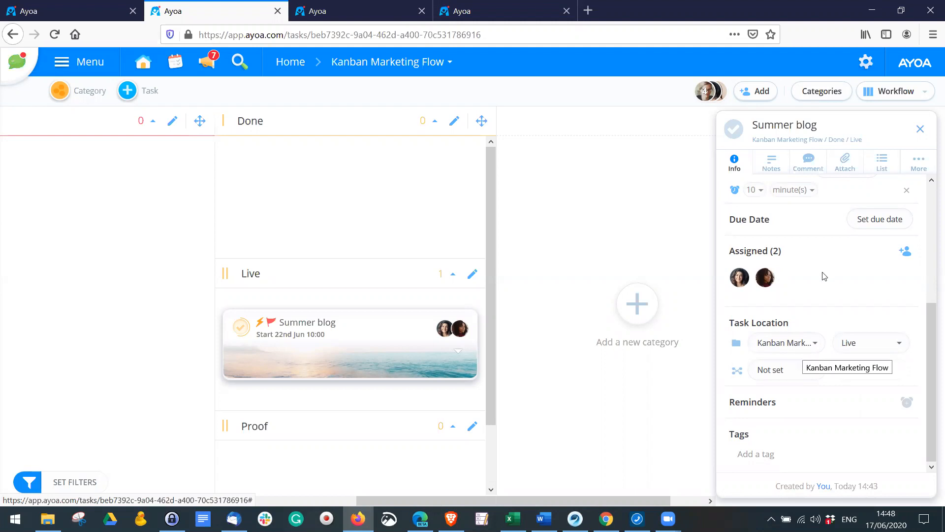
left_click(791, 342)
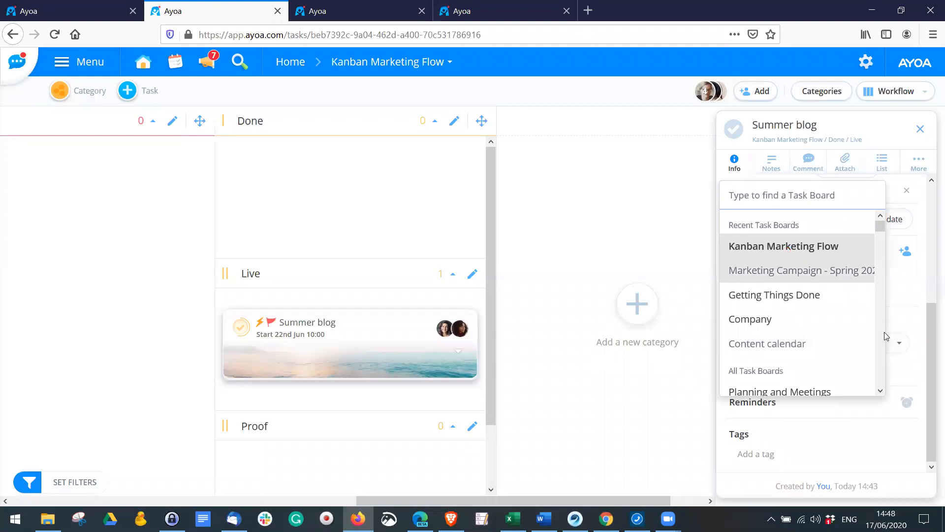
left_click(913, 293)
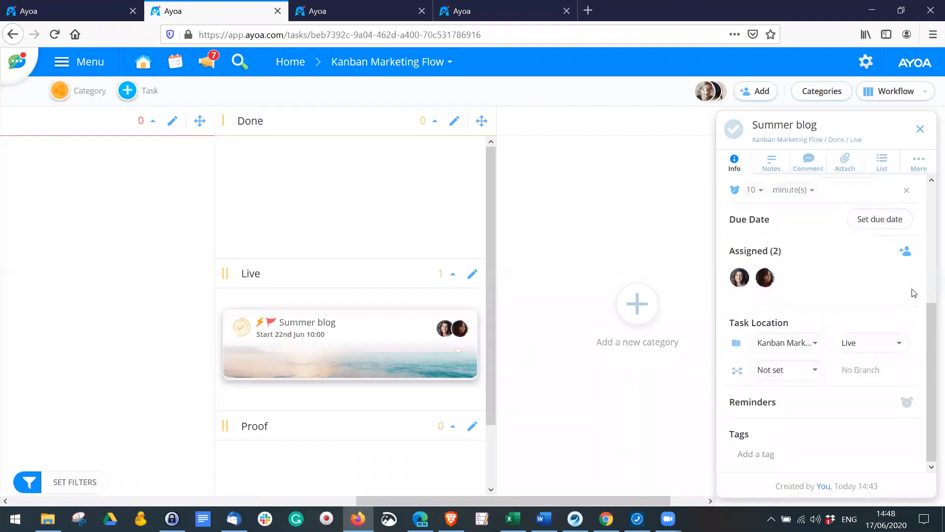
left_click(872, 350)
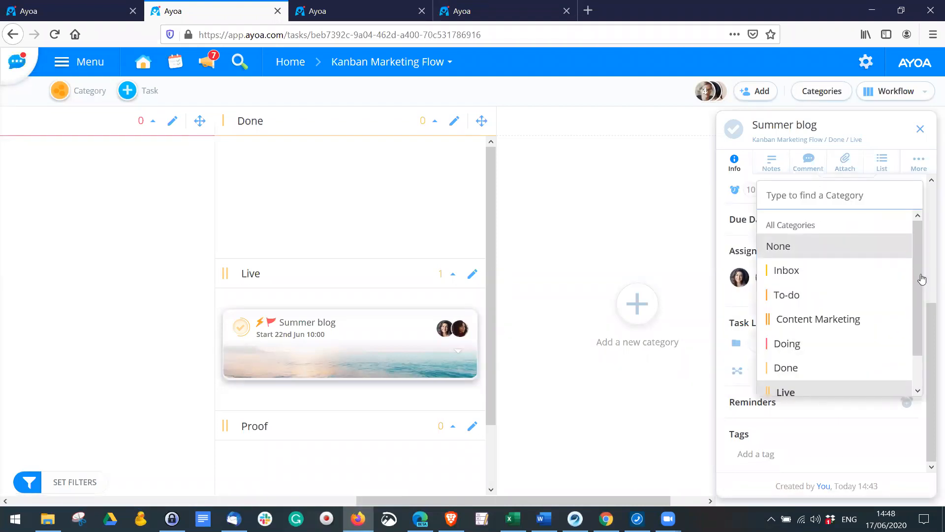
left_click(738, 286)
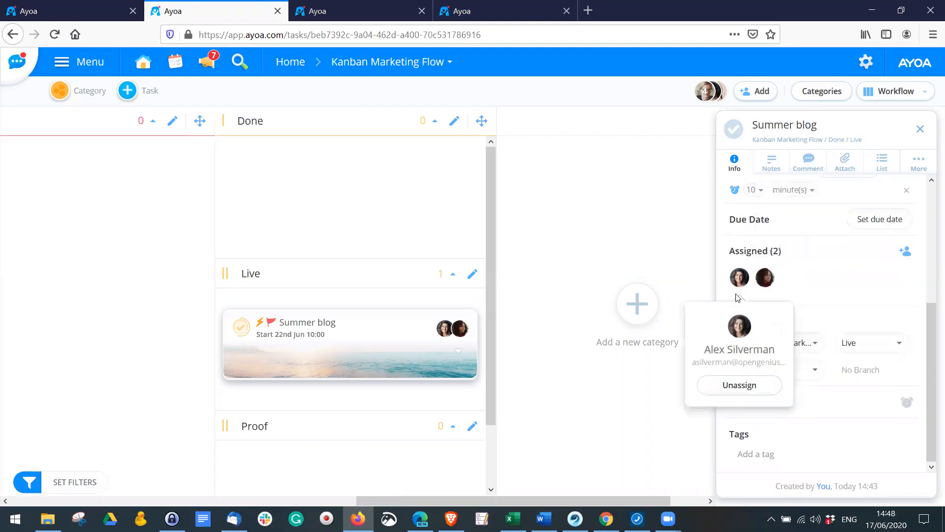
left_click(857, 417)
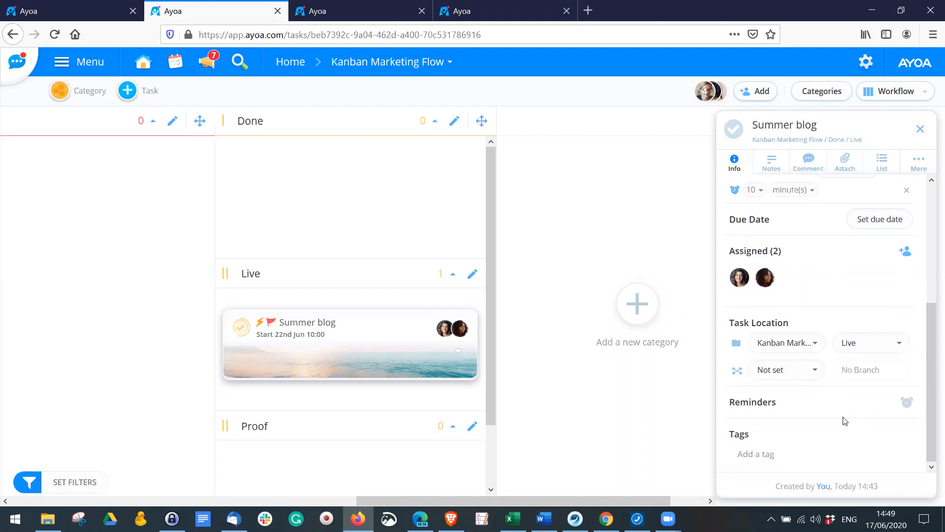
Set the Summer blog task's due date to 26 June 2020 at 10:00.
scroll(854, 315, "up", 1)
scroll(856, 316, "down", 1)
scroll(865, 289, "up", 1)
scroll(865, 291, "up", 2)
left_click(869, 298)
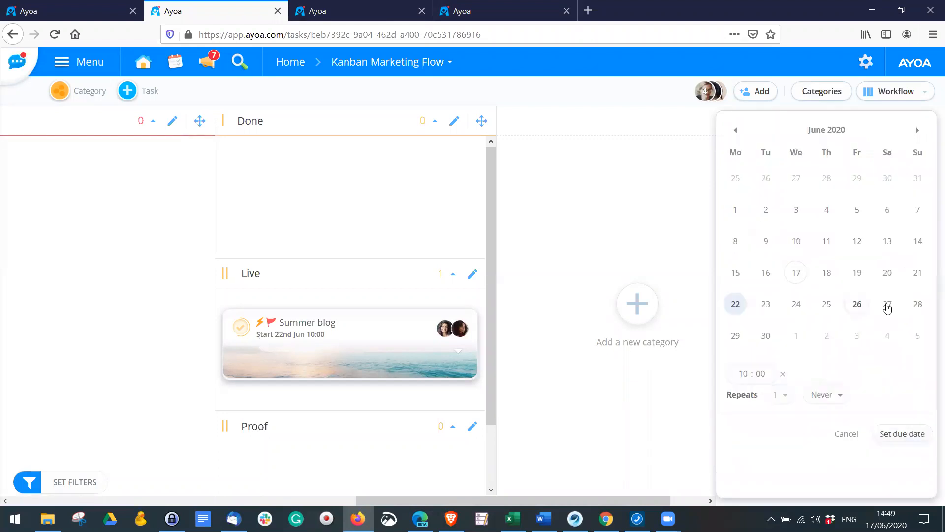
left_click(856, 304)
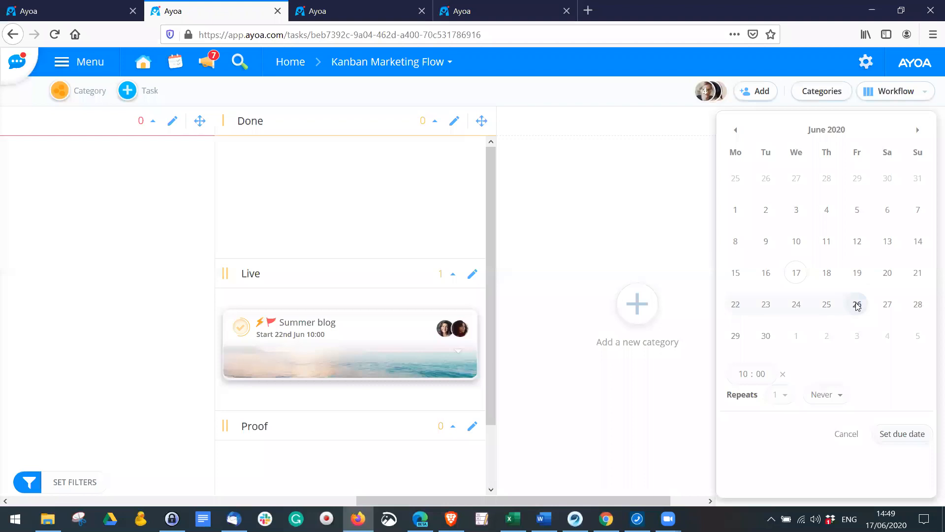
left_click(902, 434)
Add a reminder to the Summer blog task for 24 June 2020 at 14:50 with the note "Meeting to check progress".
scroll(852, 354, "down", 3)
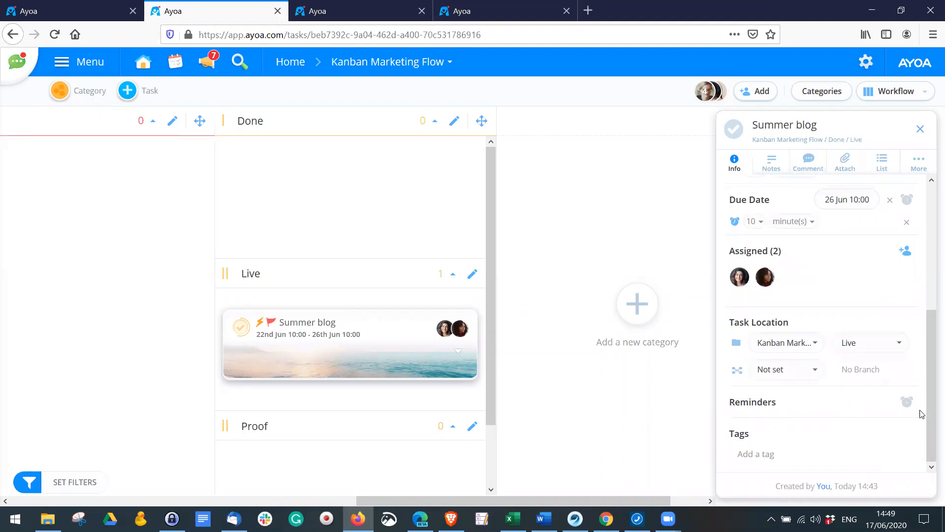
left_click(907, 401)
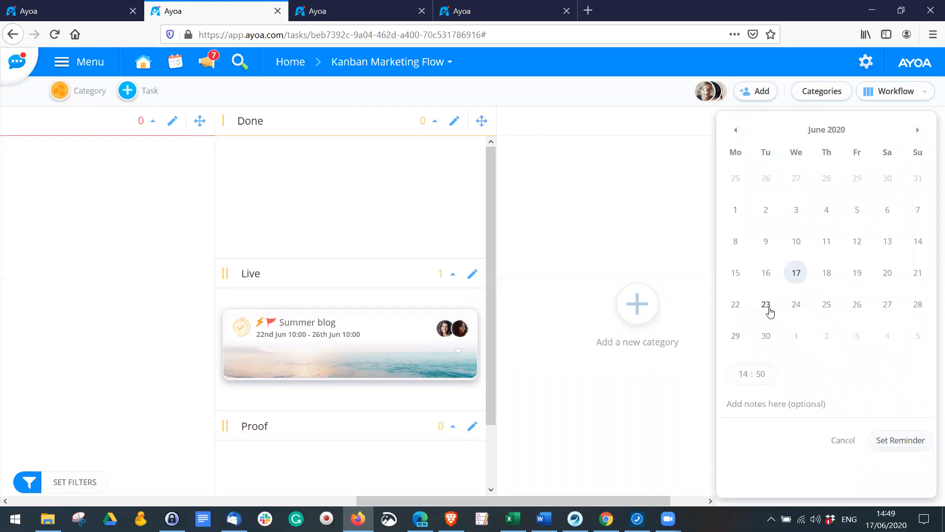
left_click(795, 307)
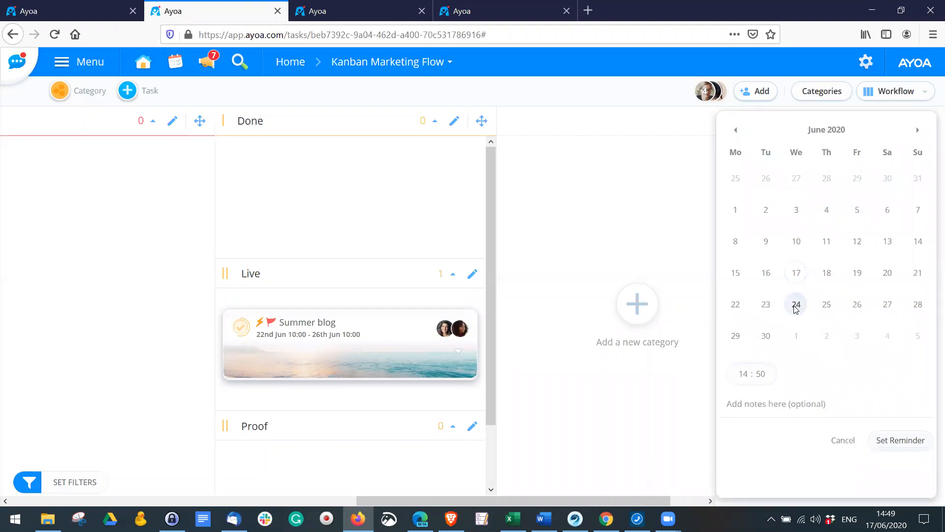
left_click(762, 407)
type("Meeting to check oro")
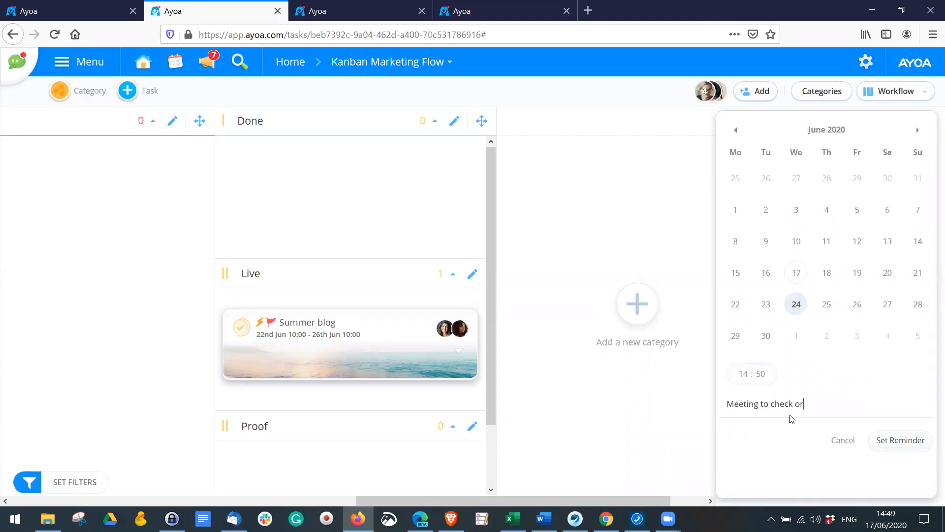
key("BackSpace")
type("ogress")
left_click(910, 439)
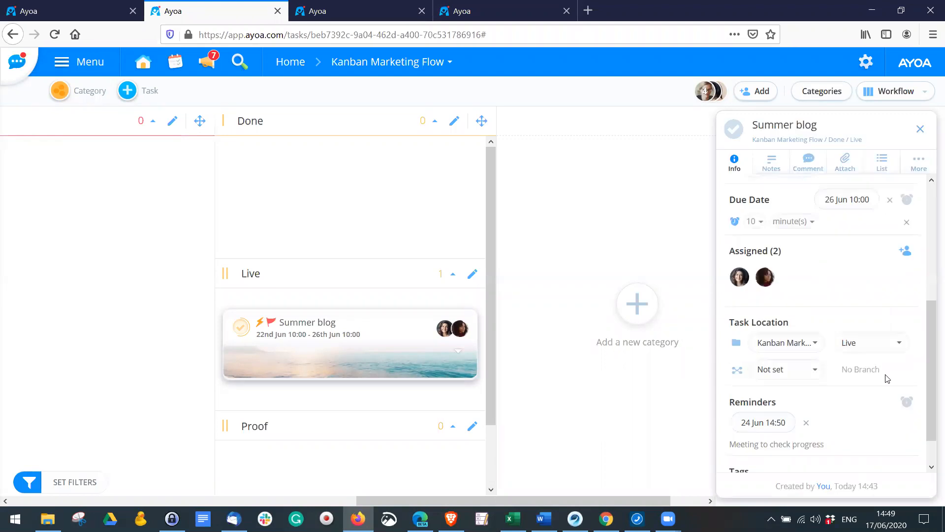
Add the checklist items "Research", "Images" and "interviews" to the Summer blog task.
scroll(881, 375, "down", 1)
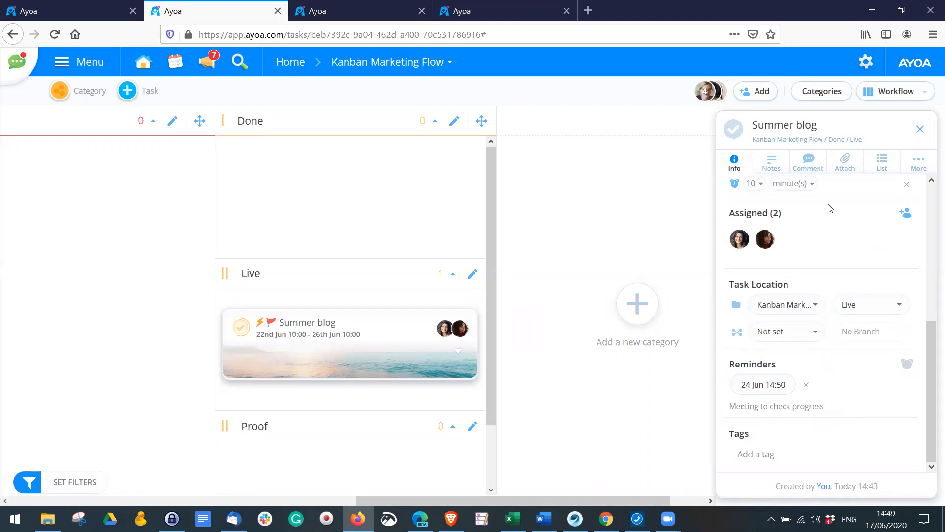
left_click(884, 170)
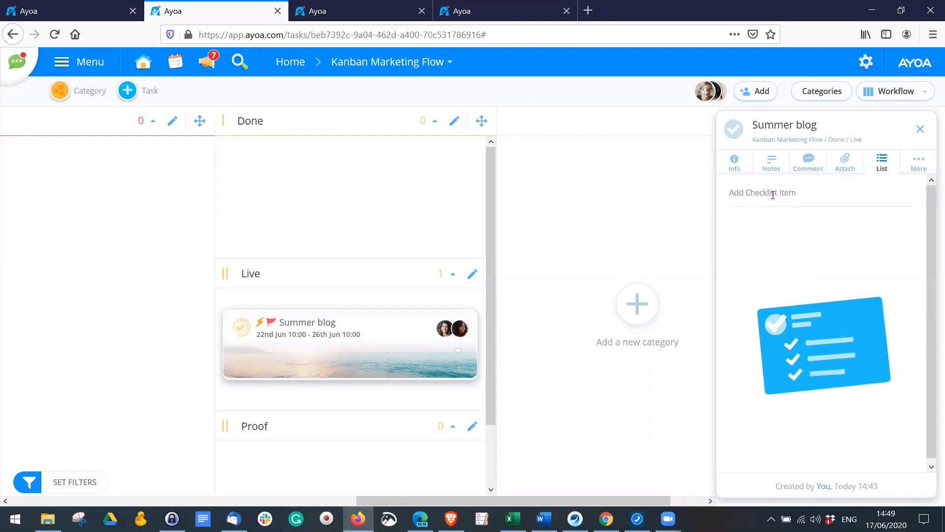
type("Research")
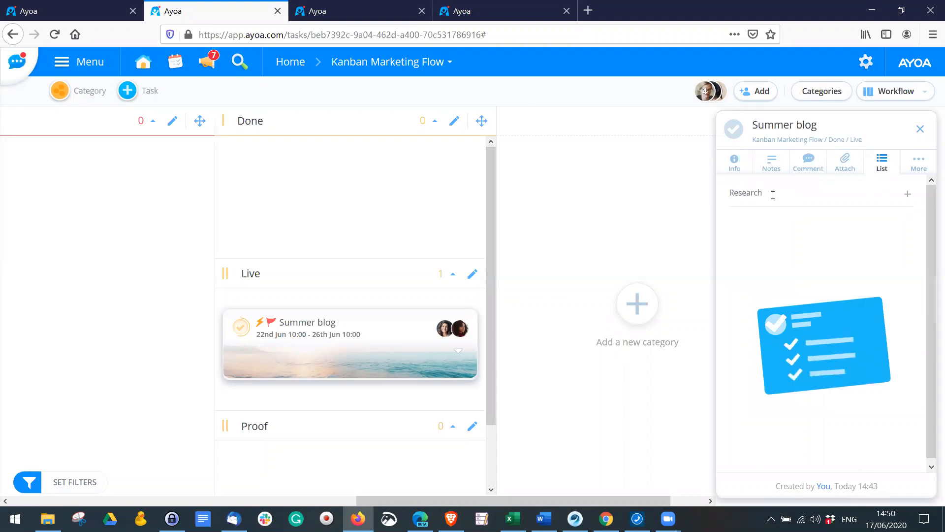
key("Return")
type("Images")
key("Return")
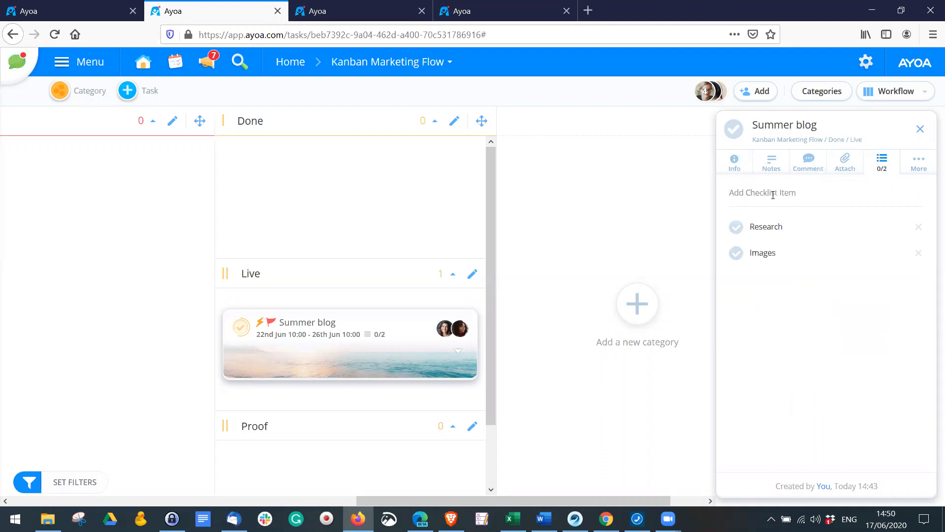
type("interviews")
key("Return")
Tick off the Research and Images checklist items, and close the Summer blog task.
left_click(735, 227)
left_click(736, 253)
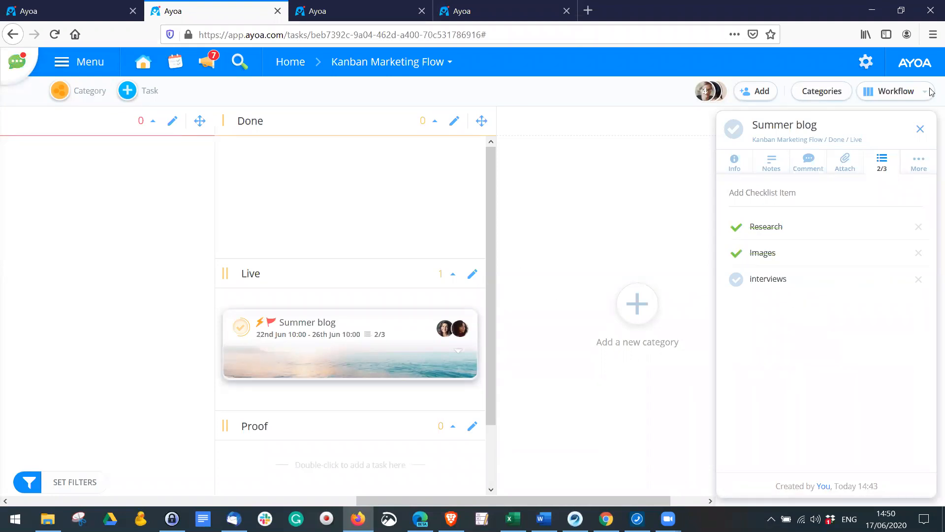
left_click(920, 129)
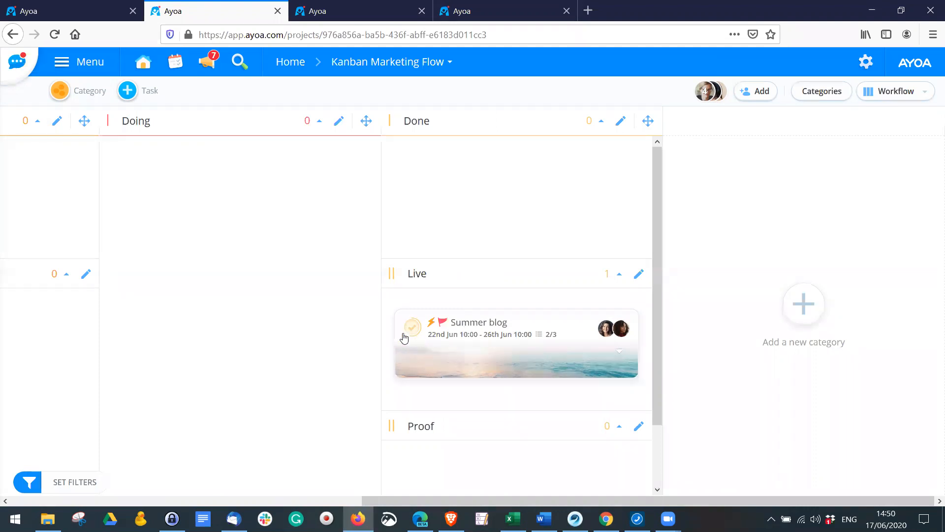
Open the Summer blog task under Live and review its info and notes.
left_click(514, 365)
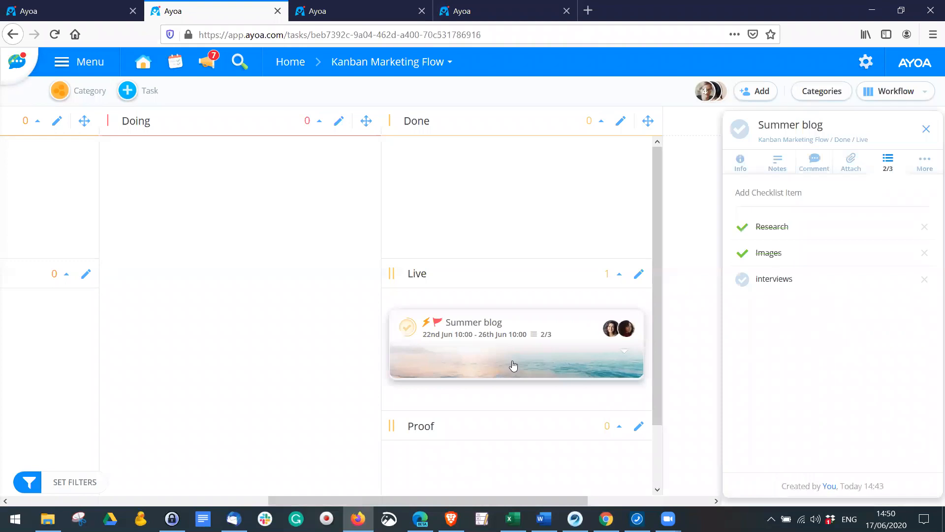
left_click(740, 166)
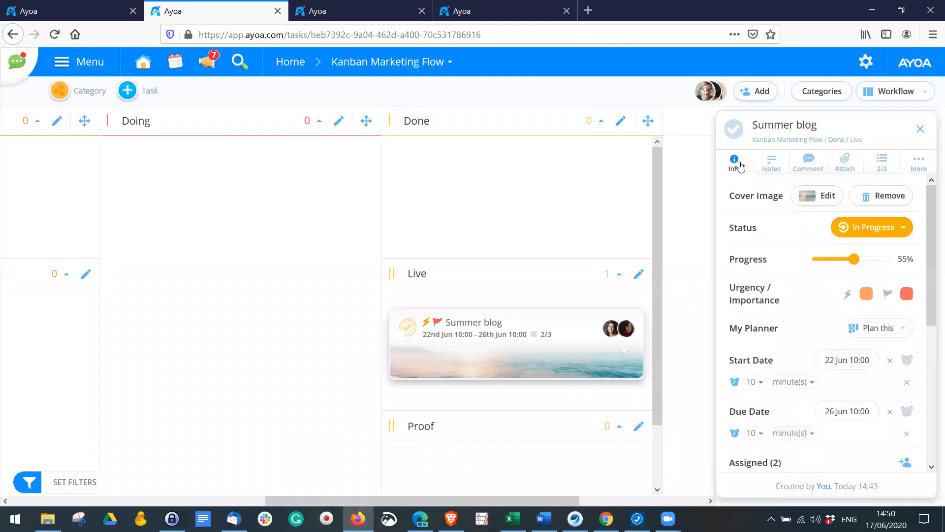
scroll(804, 356, "down", 5)
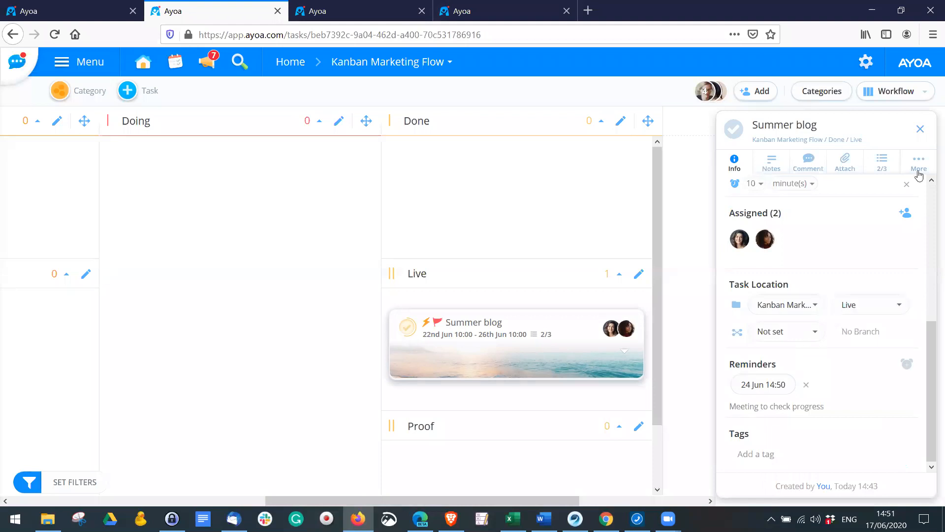
left_click(769, 166)
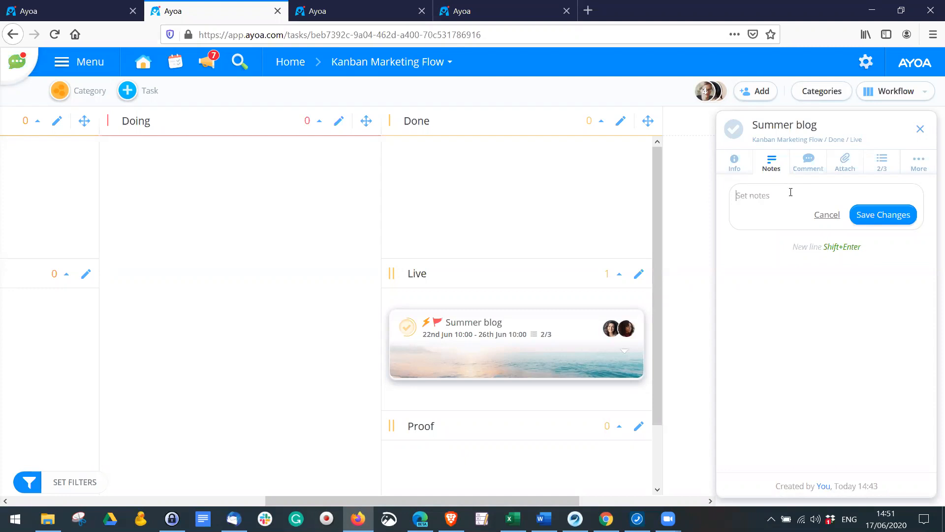
Post a comment on the Summer blog task that mentions the first listed team member and asks "How is this going?".
left_click(808, 161)
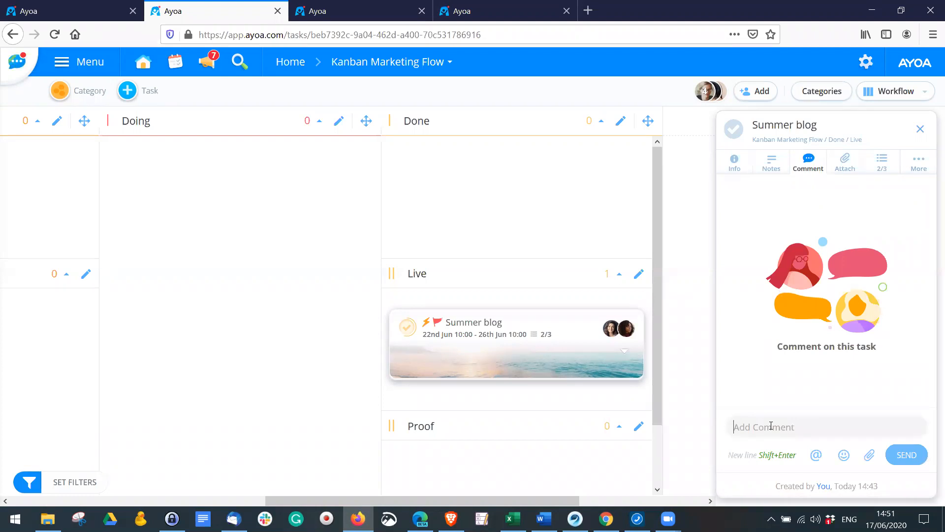
type("@")
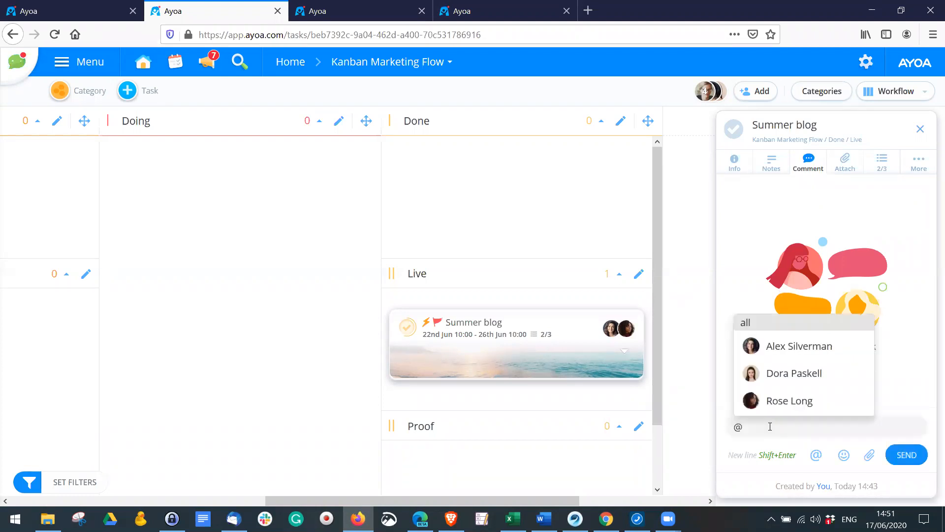
left_click(782, 344)
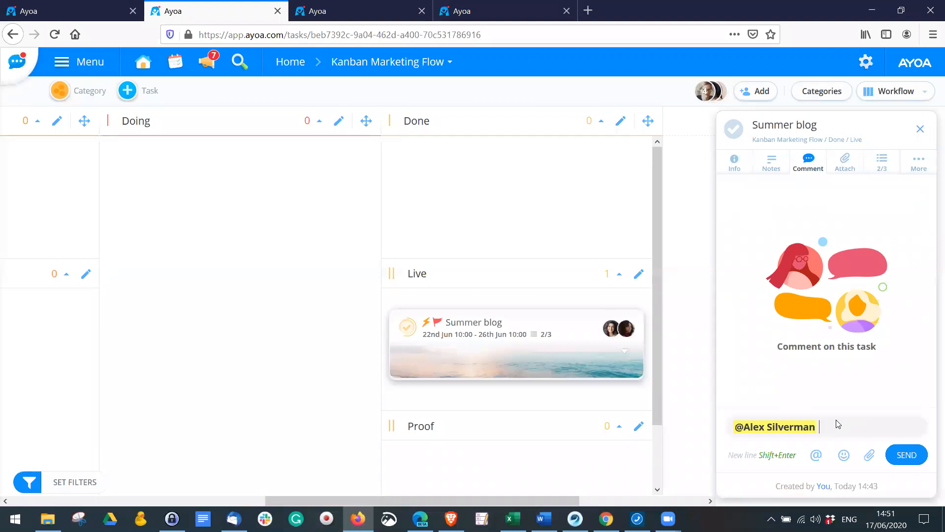
type("How is this going?")
left_click(906, 453)
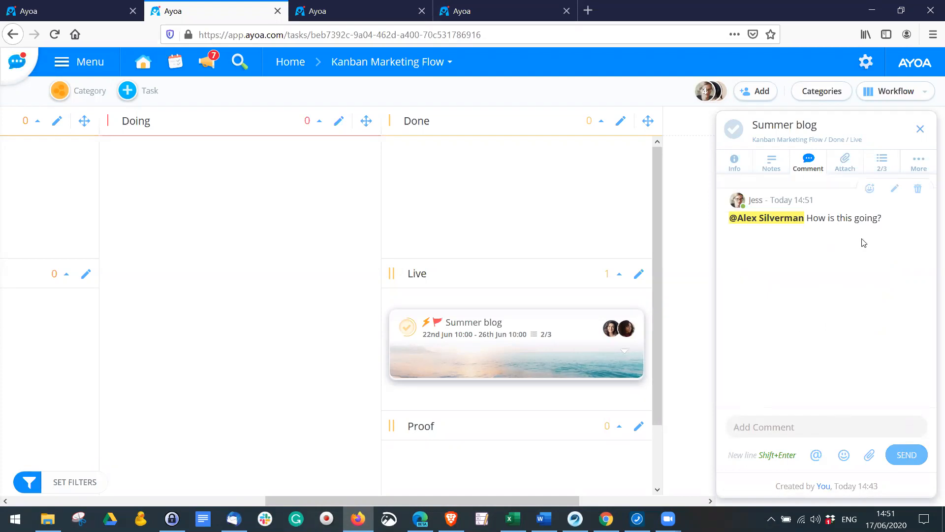
Review the available attachment sources and the additional task options for the Summer blog task.
left_click(846, 169)
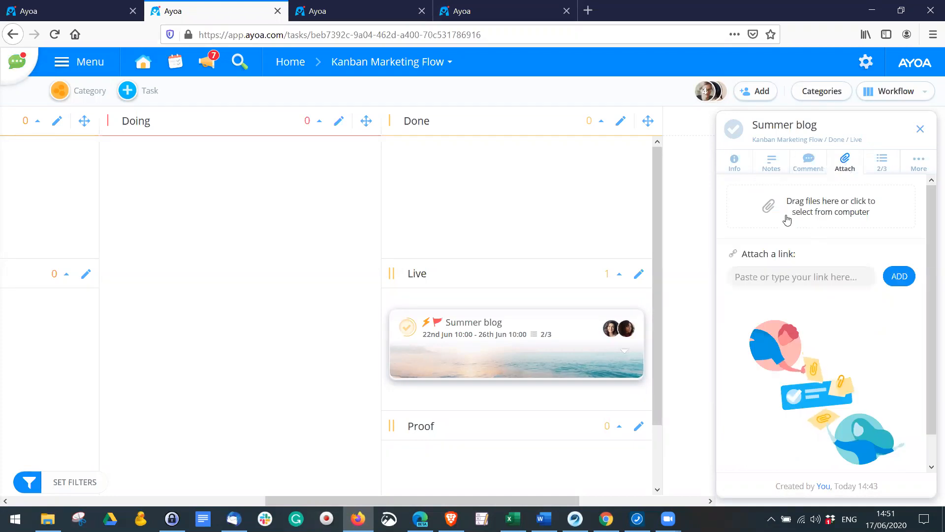
left_click_drag(806, 201, 802, 212)
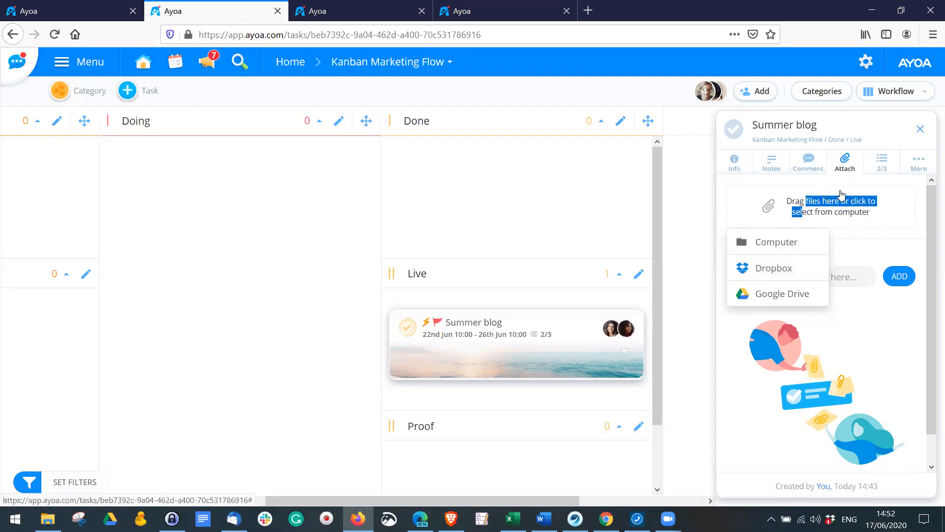
left_click(858, 325)
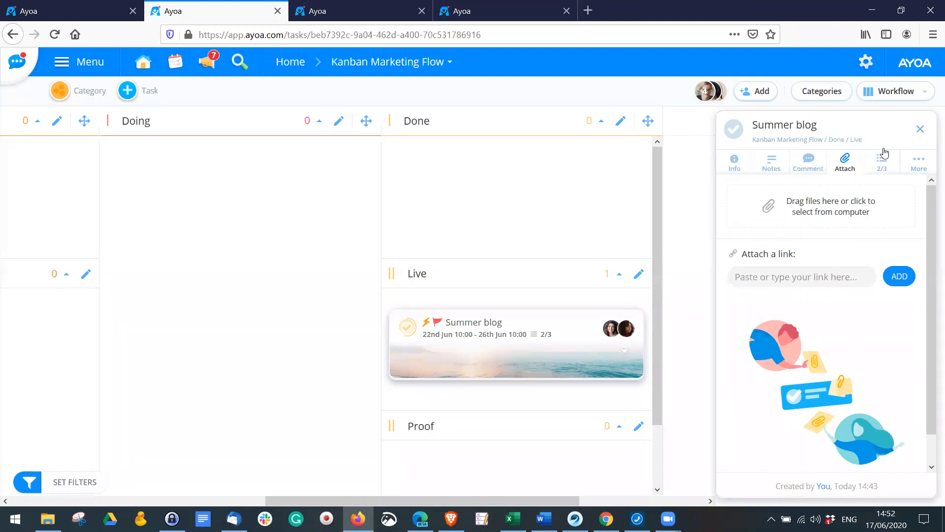
left_click(918, 159)
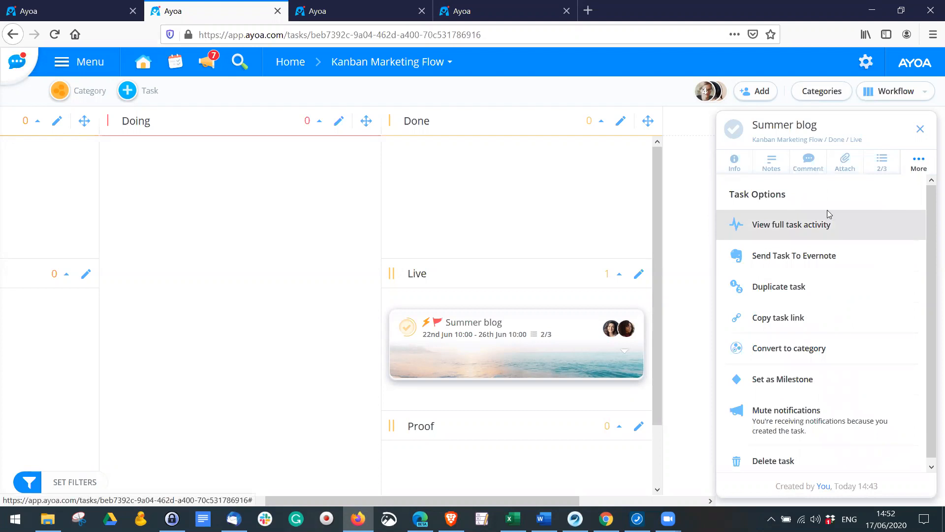
Mark the Research and Images checklist items of the Summer blog task as not done.
left_click(882, 163)
left_click(736, 227)
left_click(736, 254)
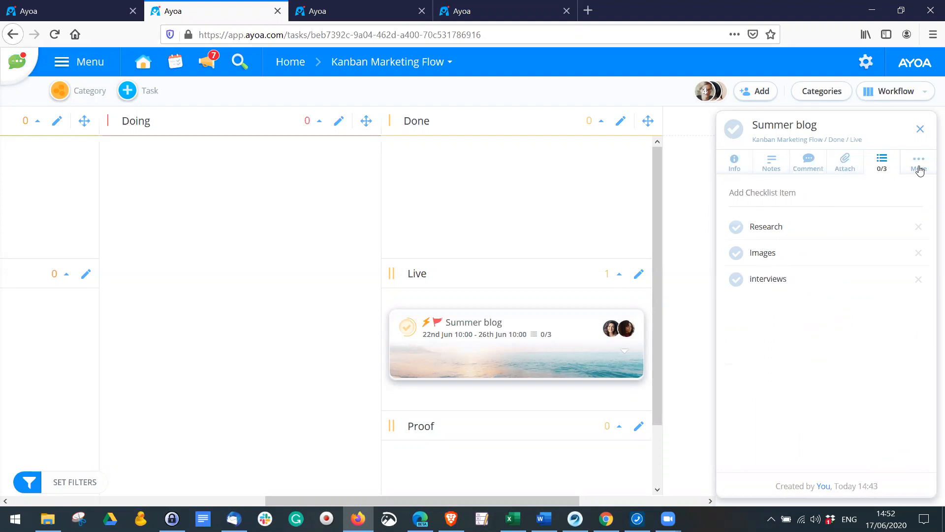
Convert the Summer blog task to a category and confirm the conversion.
left_click(920, 165)
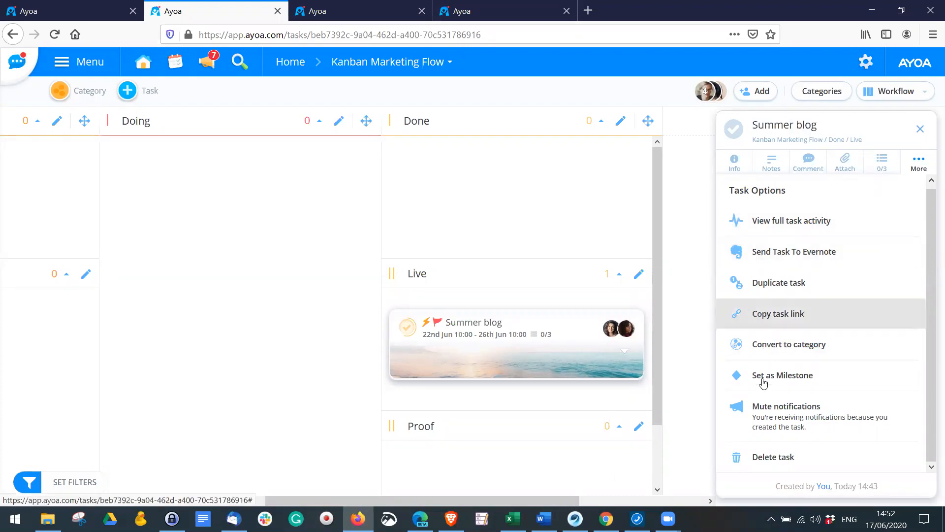
left_click(784, 347)
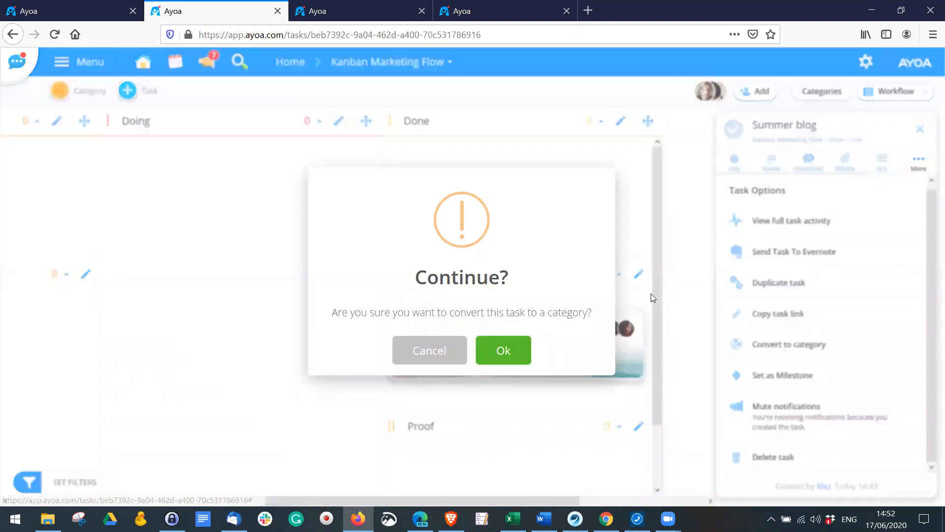
left_click(507, 350)
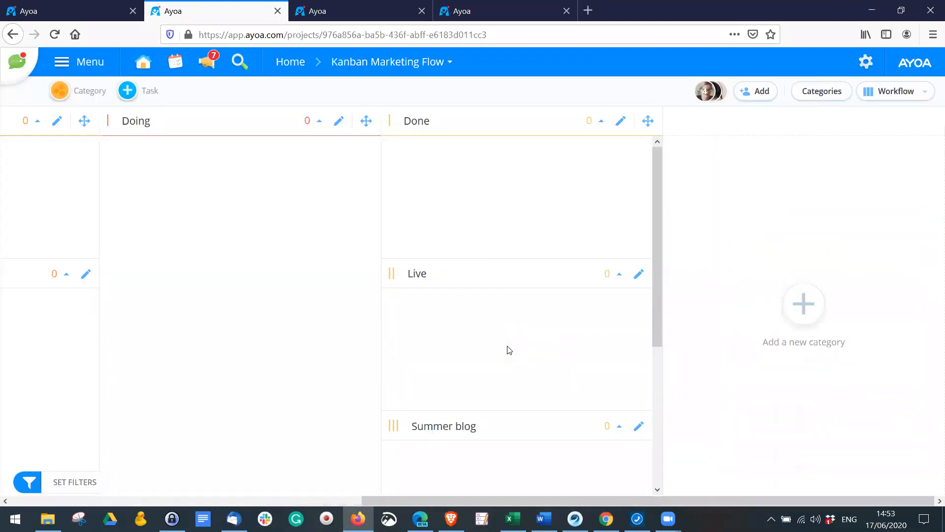
scroll(525, 344, "down", 4)
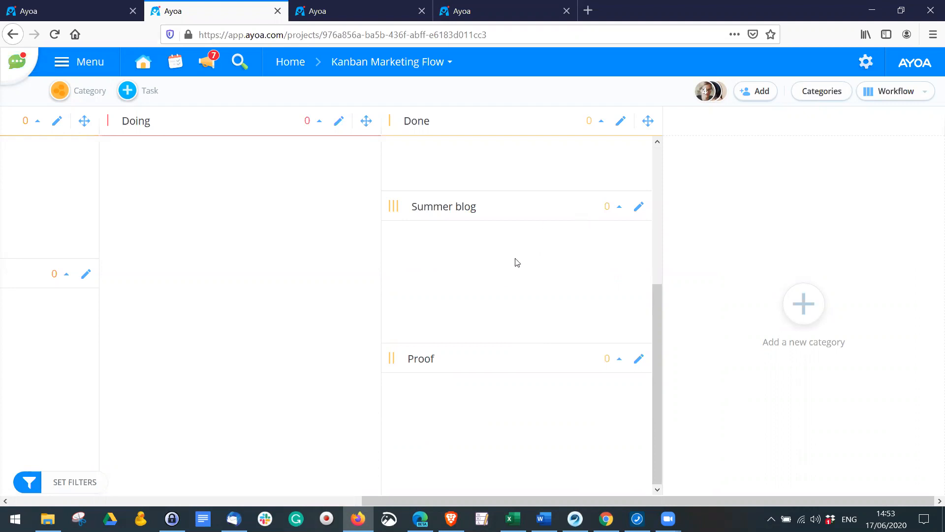
scroll(517, 262, "up", 3)
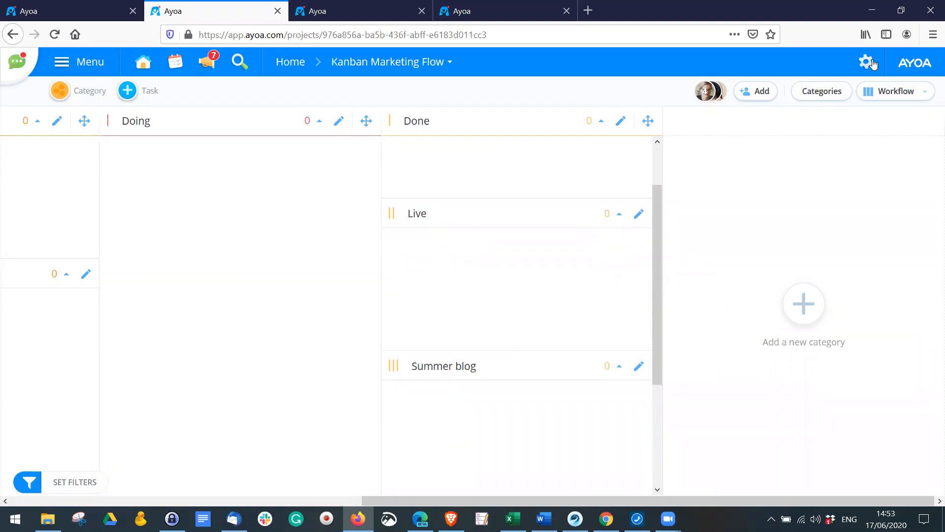
Look at the board's Completed view and return to the Workflow view.
left_click(873, 91)
left_click(876, 220)
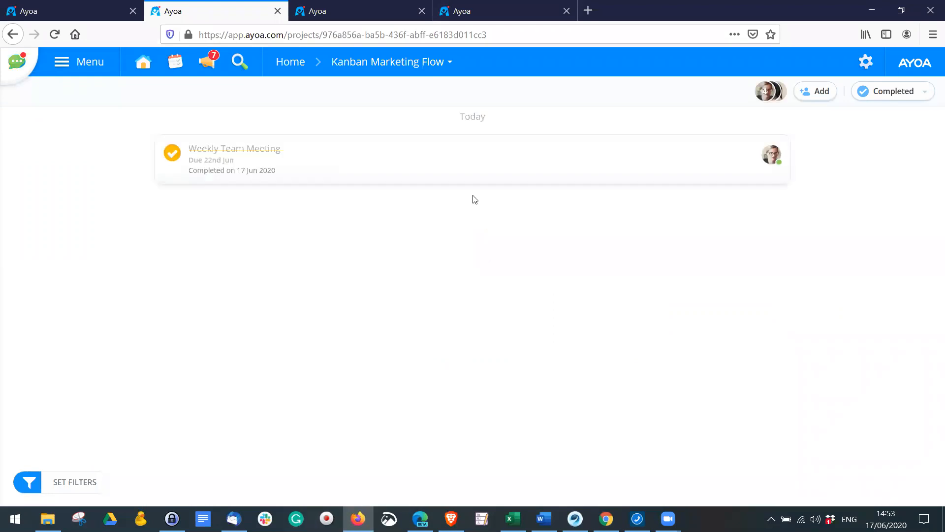
left_click(889, 95)
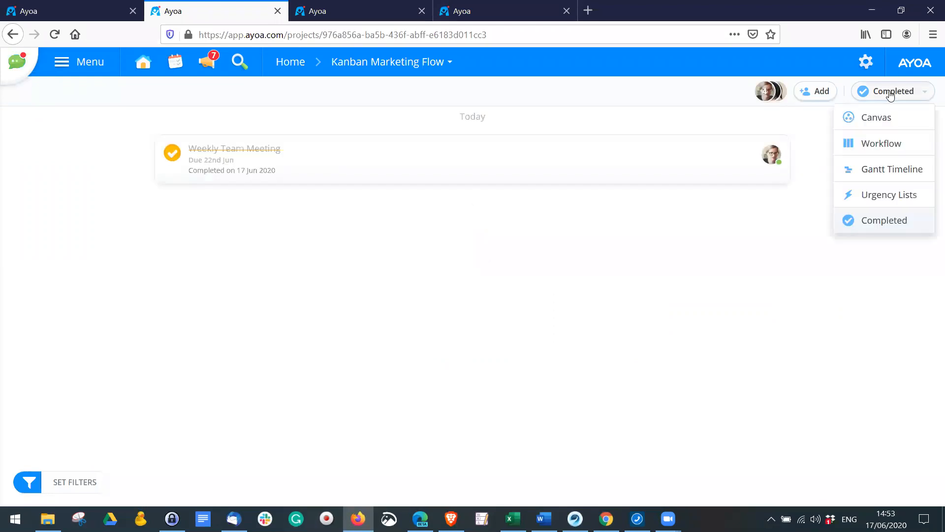
left_click(881, 143)
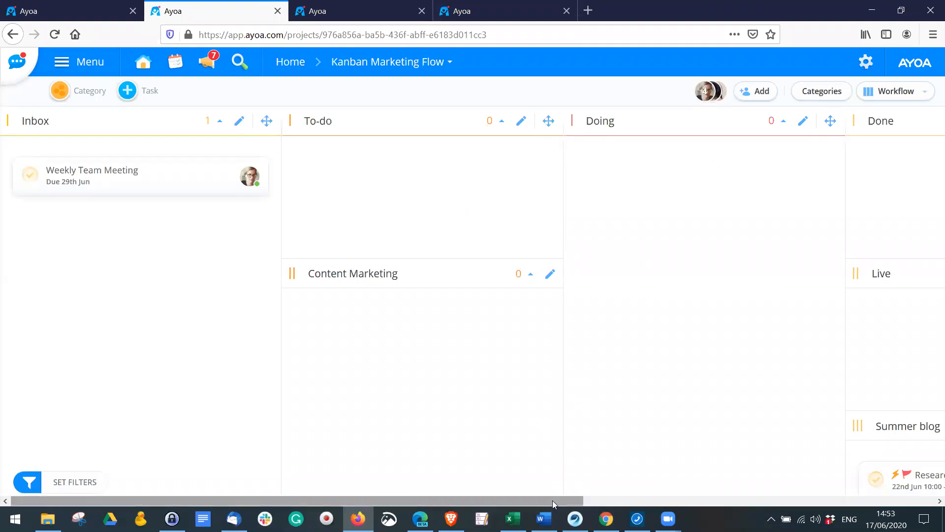
Examine the tasks inside the Summer blog category under Done.
scroll(798, 495, "right", 5)
scroll(687, 321, "down", 5)
scroll(536, 220, "up", 1)
scroll(536, 220, "up", 1)
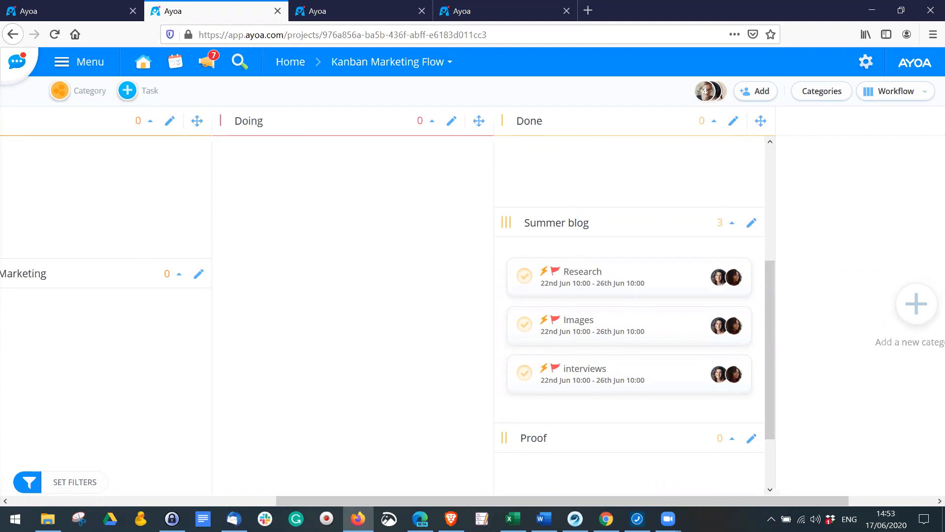
key("alt+Tab")
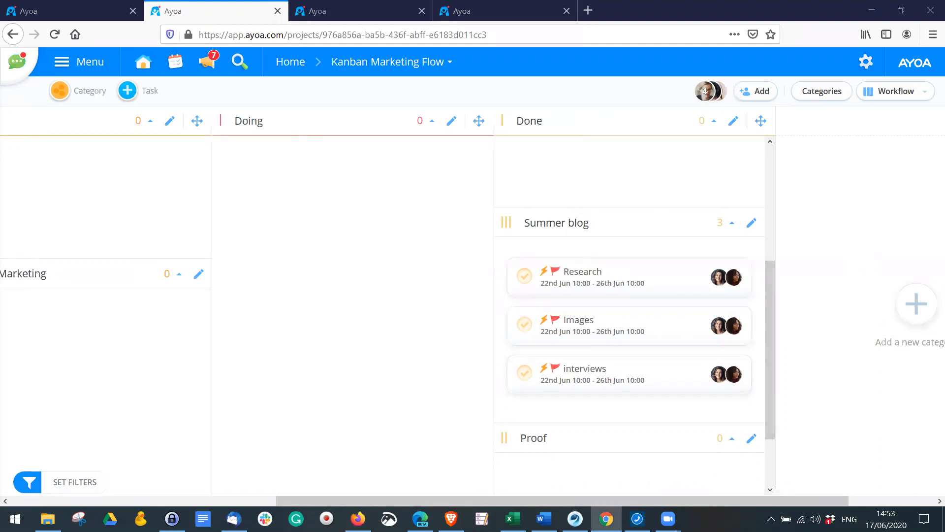
Show the board as a Gantt Timeline and locate the Weekly Team Meeting task on it.
left_click(897, 94)
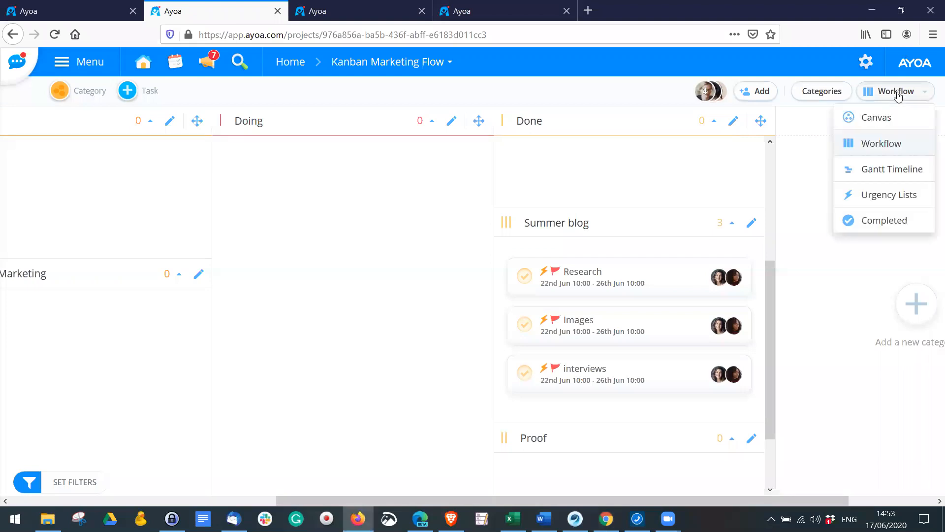
left_click(871, 173)
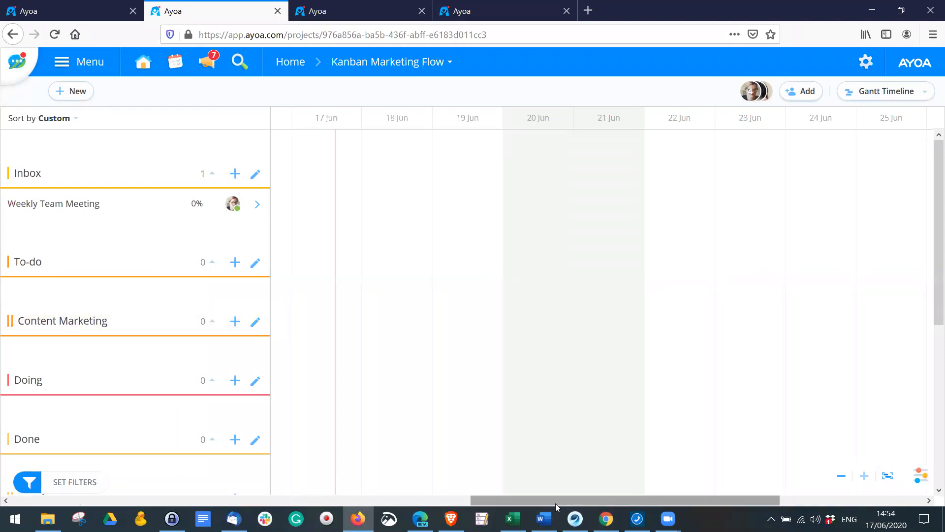
left_click_drag(433, 492, 485, 484)
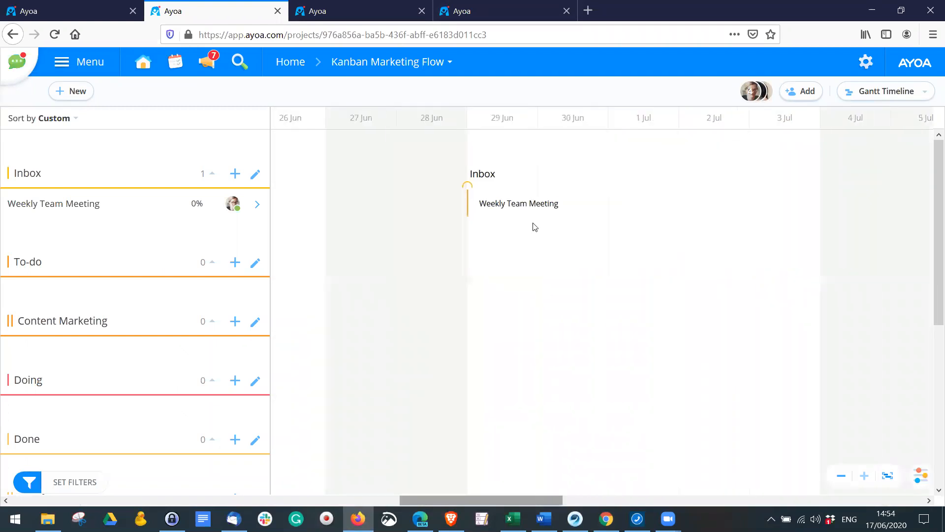
mouse_move(472, 201)
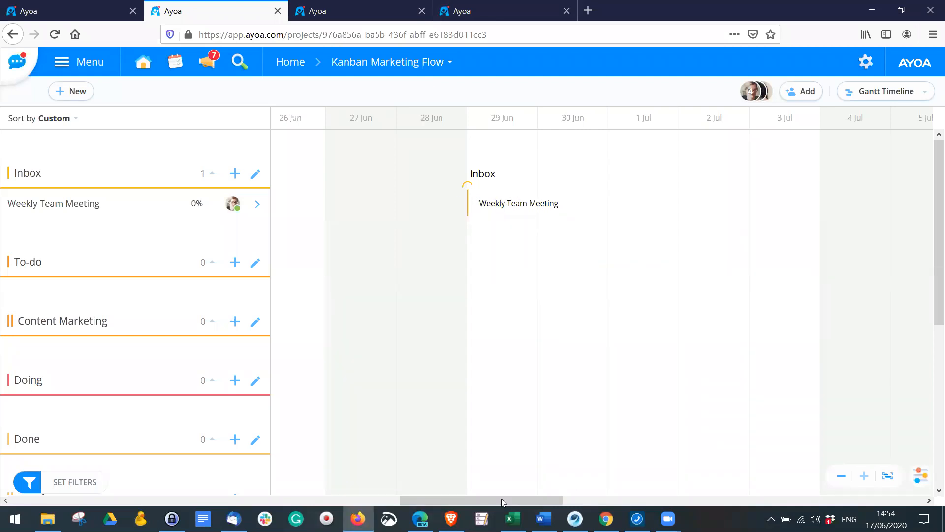
left_click(593, 500)
left_click_drag(516, 506, 510, 506)
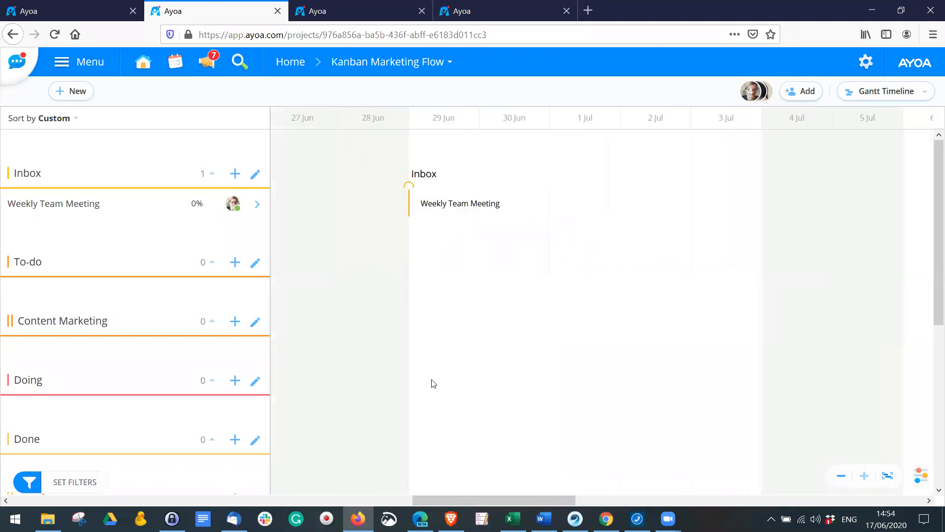
Add the task "Autumn forecast" to Content Marketing on the timeline, running from 29 Jun to 3 Jul.
left_click_drag(420, 361, 762, 361)
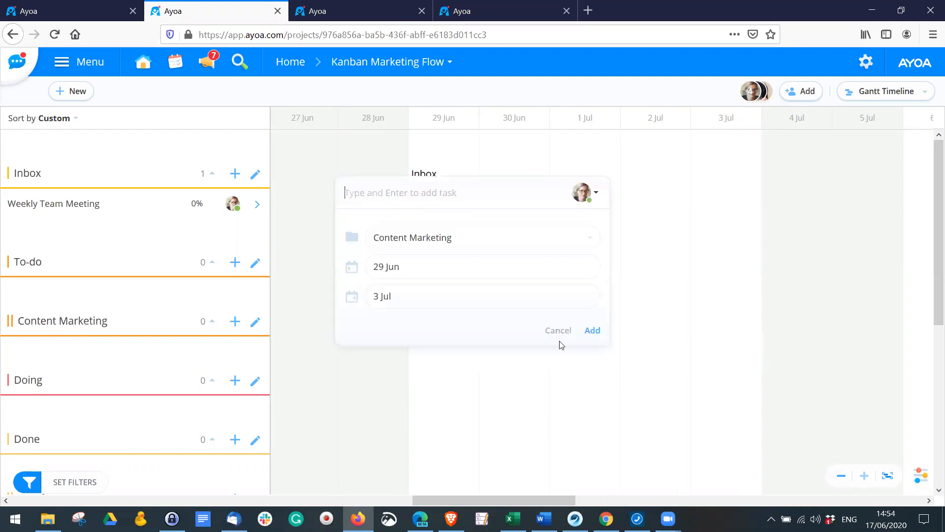
type("Autumn forecast")
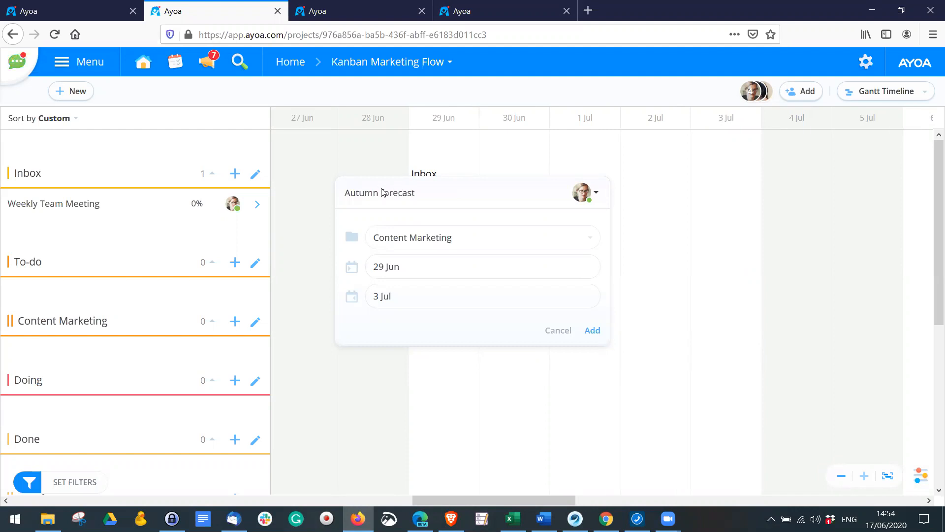
key("Return")
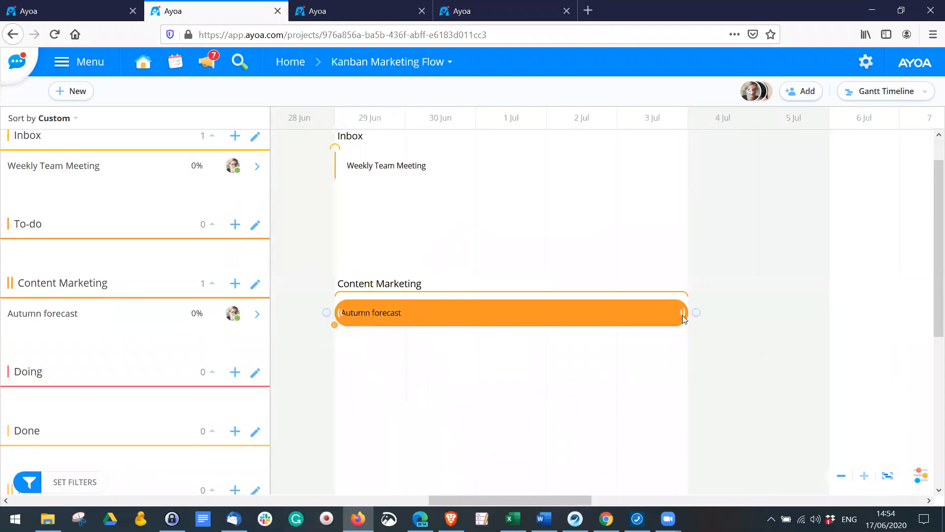
Set the Autumn forecast task's progress to 65% in its info and close the task details.
left_click(472, 316)
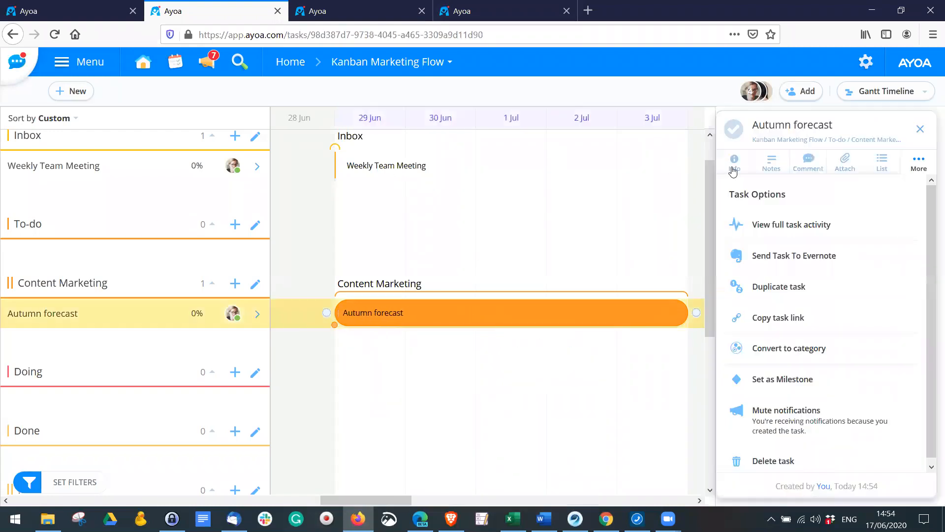
left_click(734, 170)
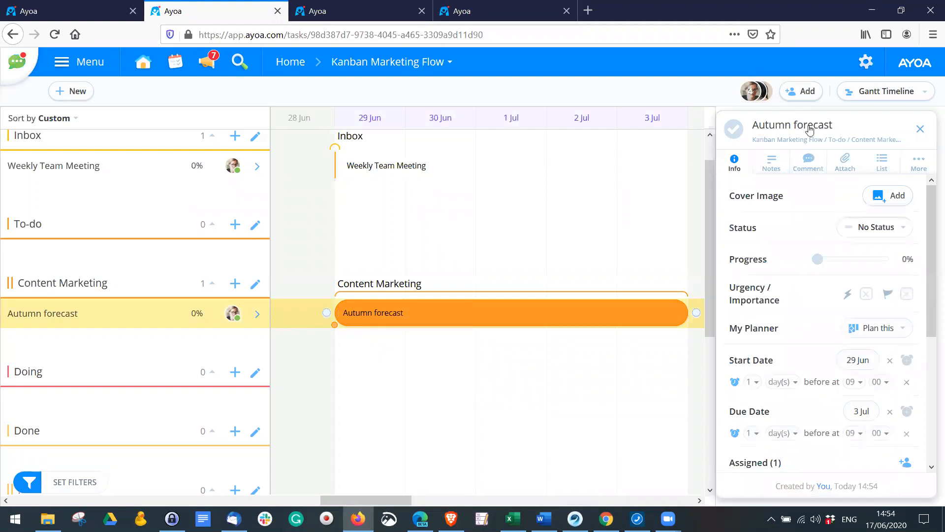
left_click_drag(817, 263, 862, 264)
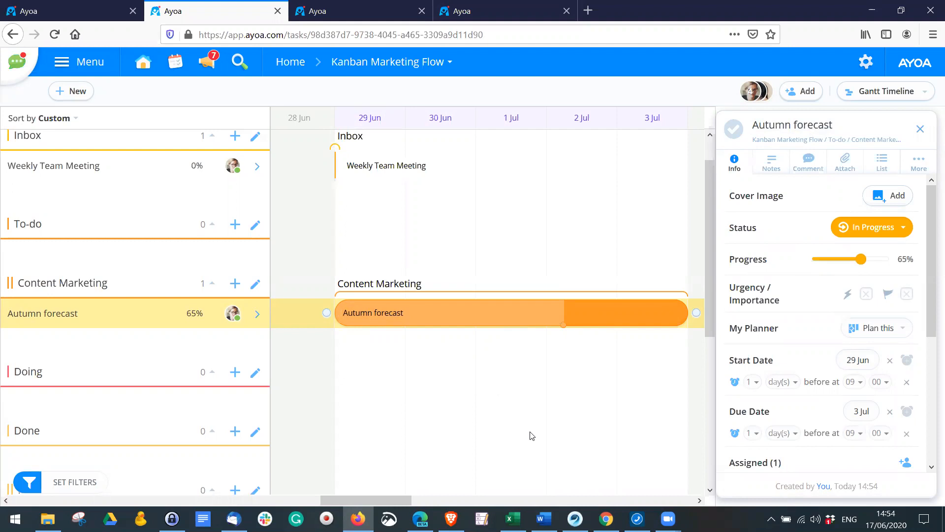
left_click(920, 130)
Reschedule the Autumn forecast task on the timeline to 1 Jul - 5 Jul.
left_click_drag(528, 320, 703, 334)
left_click_drag(592, 317, 571, 321)
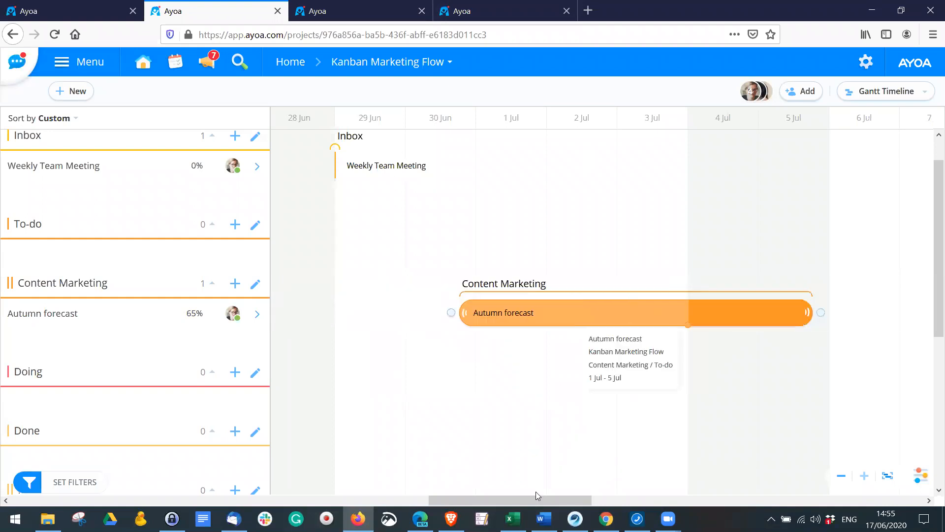
Link the Autumn forecast task to the Weekly Team Meeting task with a dependency on the timeline.
left_click_drag(613, 502, 587, 501)
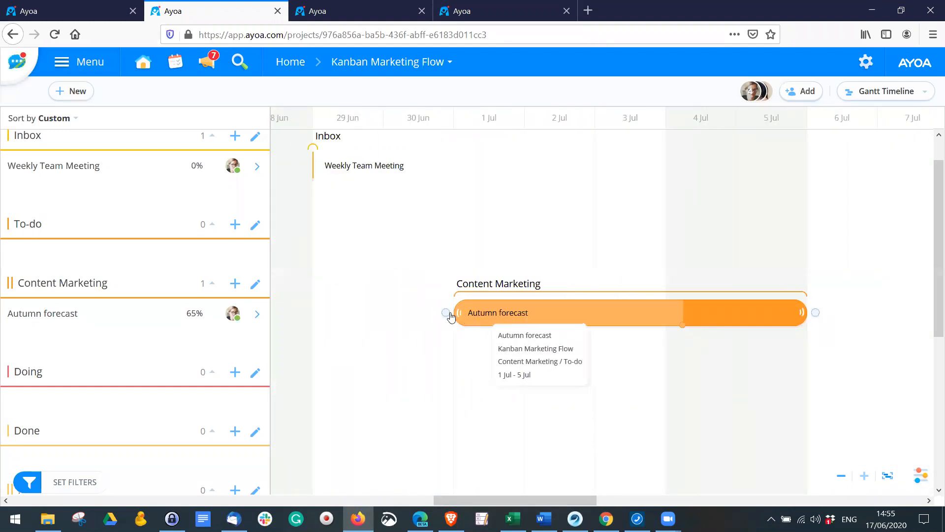
left_click_drag(447, 317, 323, 157)
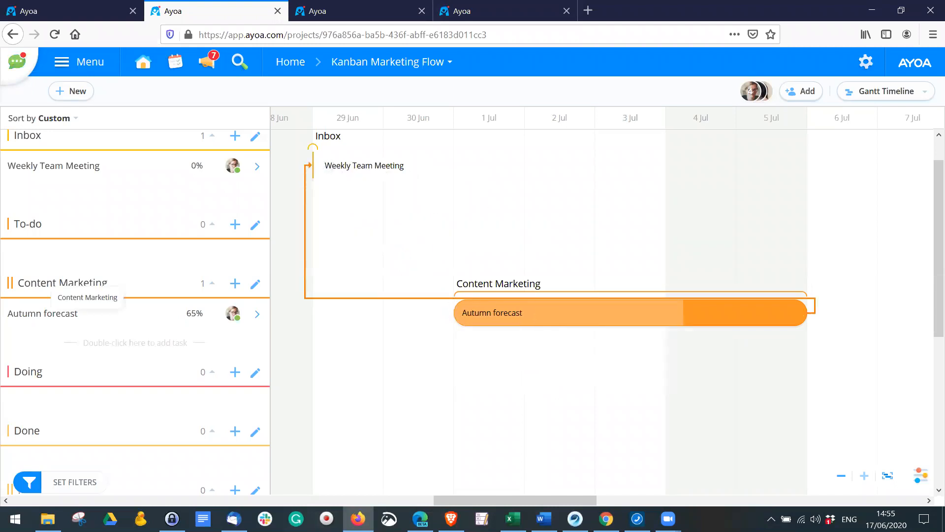
key("alt+Tab")
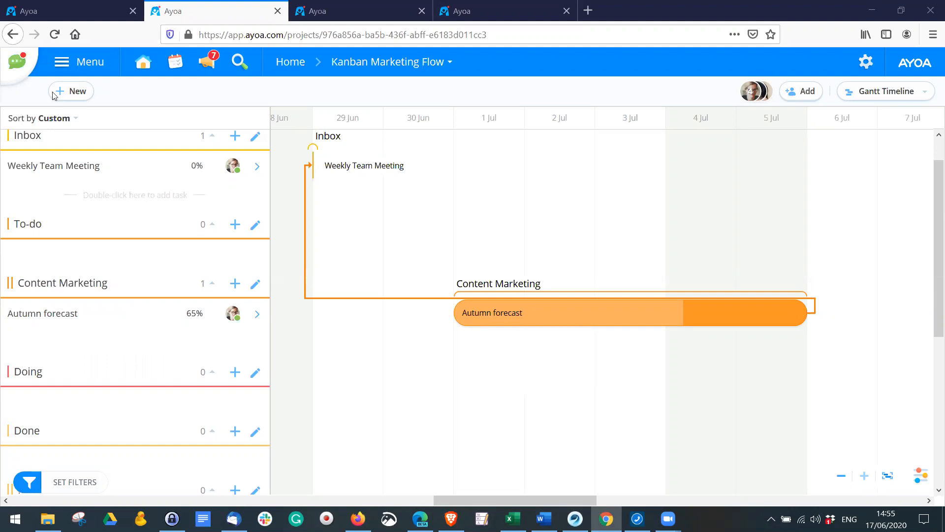
Add a milestone named "Website Launch" dated Today with no category.
scroll(137, 191, "up", 1)
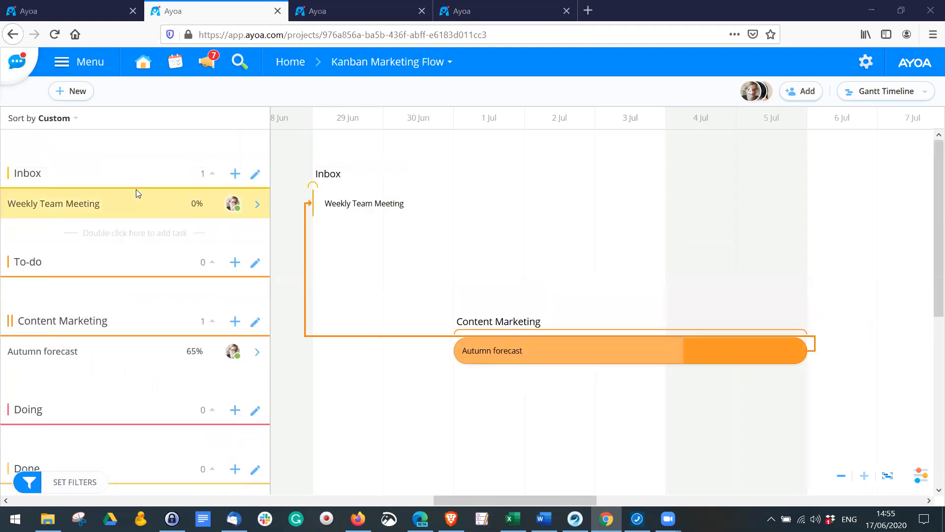
left_click(81, 102)
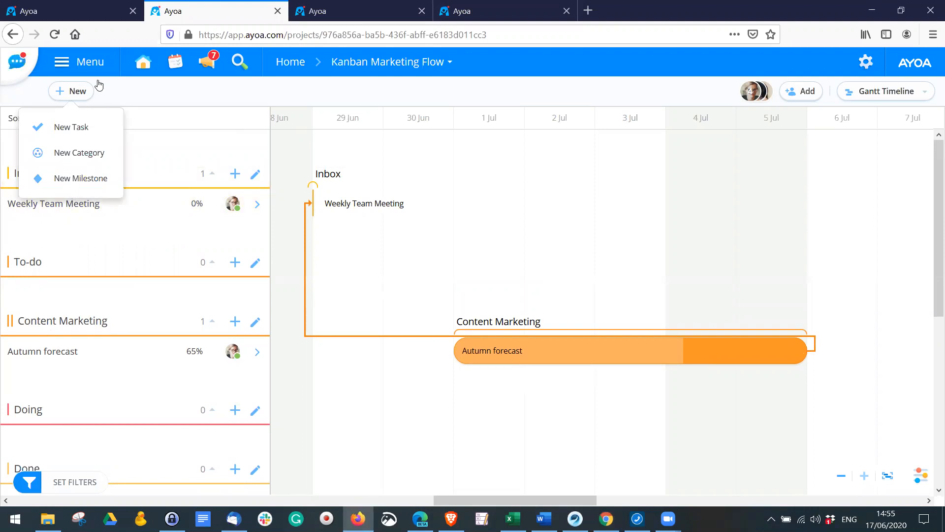
left_click(64, 180)
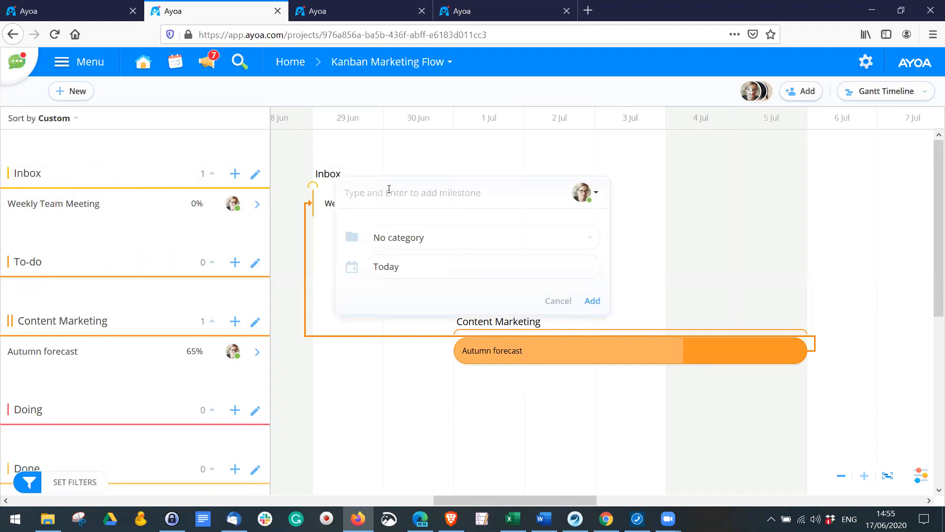
type("Website Launch")
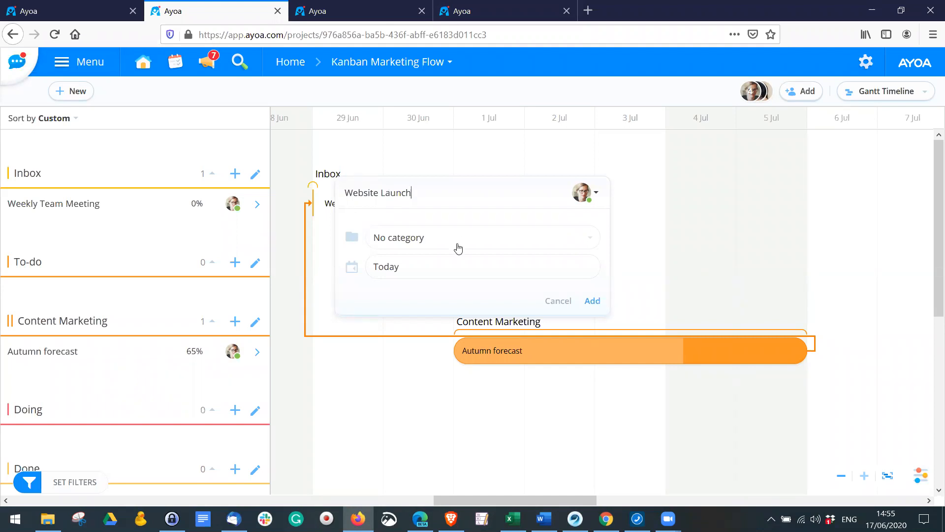
left_click(593, 301)
Move the Website Launch milestone along the timeline to 7 Jul.
left_click_drag(337, 144, 675, 260)
left_click_drag(327, 500, 412, 500)
left_click_drag(298, 149, 854, 173)
left_click_drag(518, 500, 580, 500)
left_click_drag(571, 144, 761, 145)
scroll(138, 246, "down", 2)
scroll(137, 246, "up", 2)
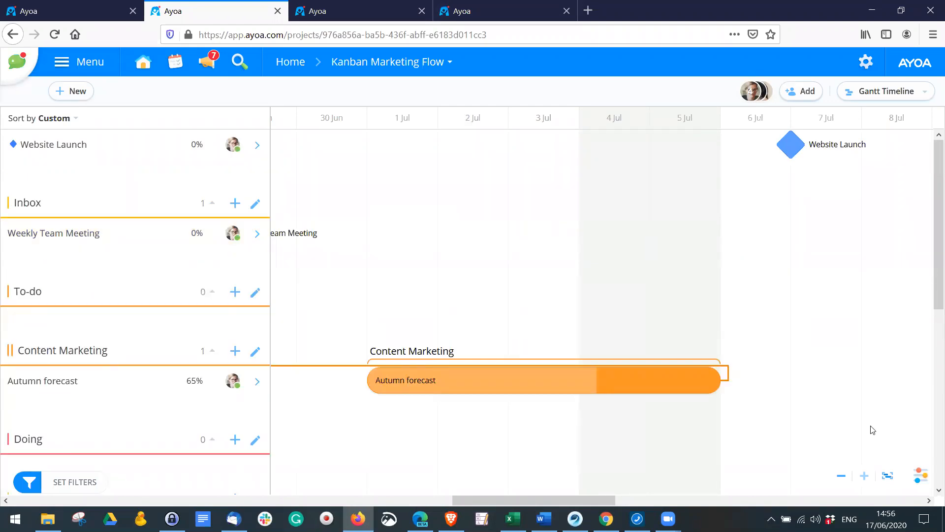
View the date range options for exporting the timeline as a PDF and close them without exporting.
left_click(920, 477)
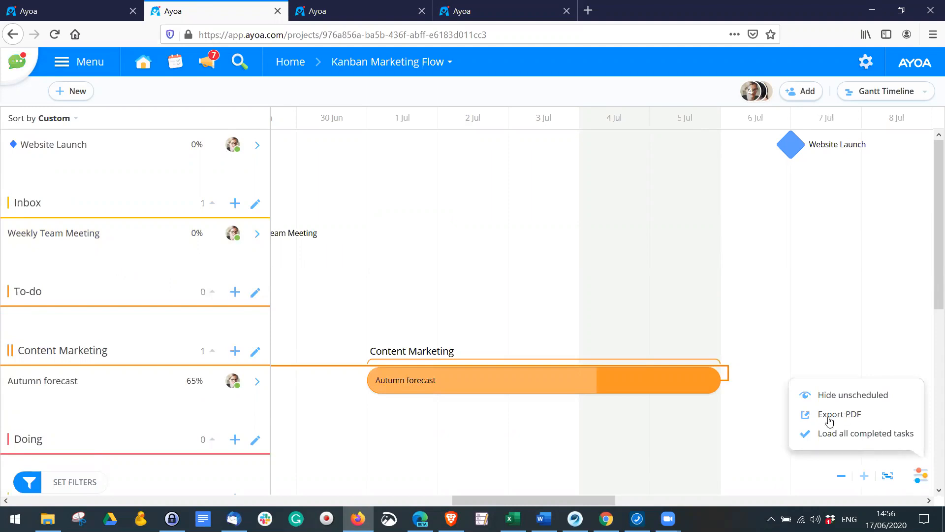
left_click(830, 420)
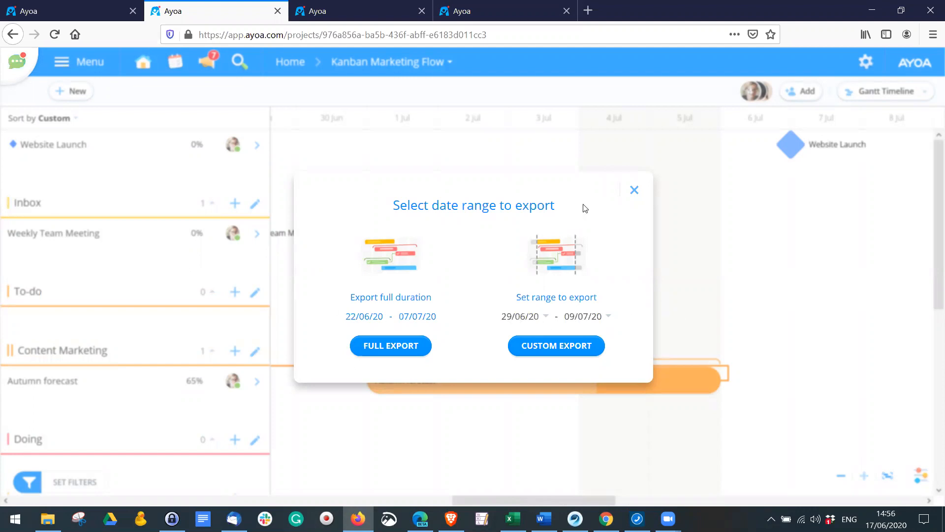
left_click(634, 191)
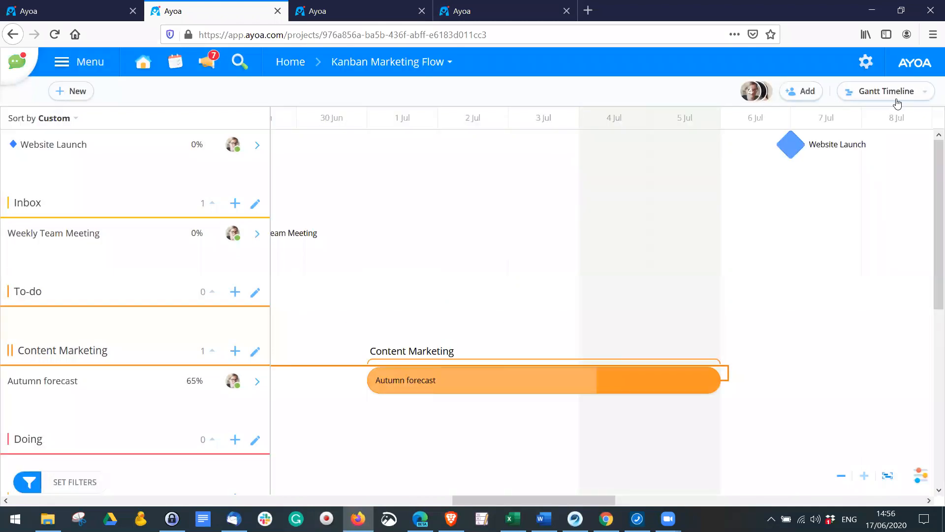
Switch to the Marketing Campaign - Spring 2020 task board.
left_click(870, 94)
left_click(515, 179)
left_click(382, 63)
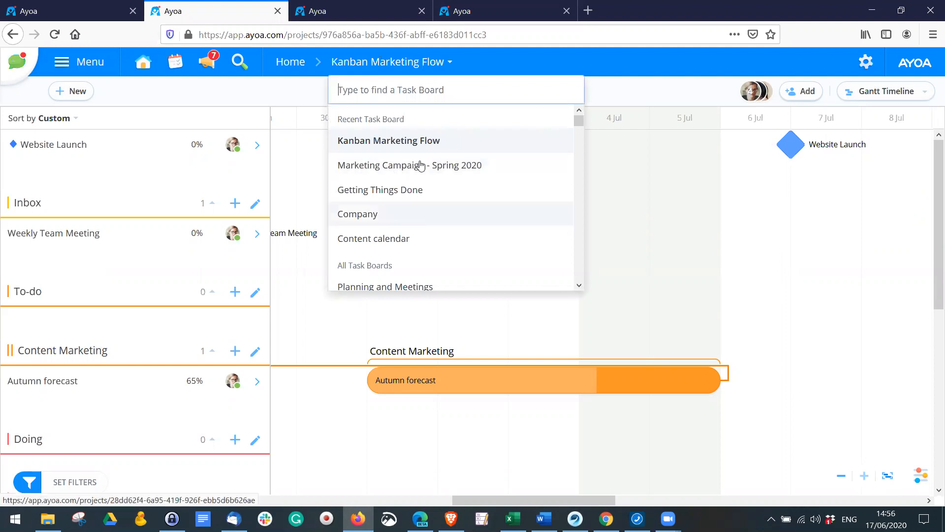
left_click(444, 167)
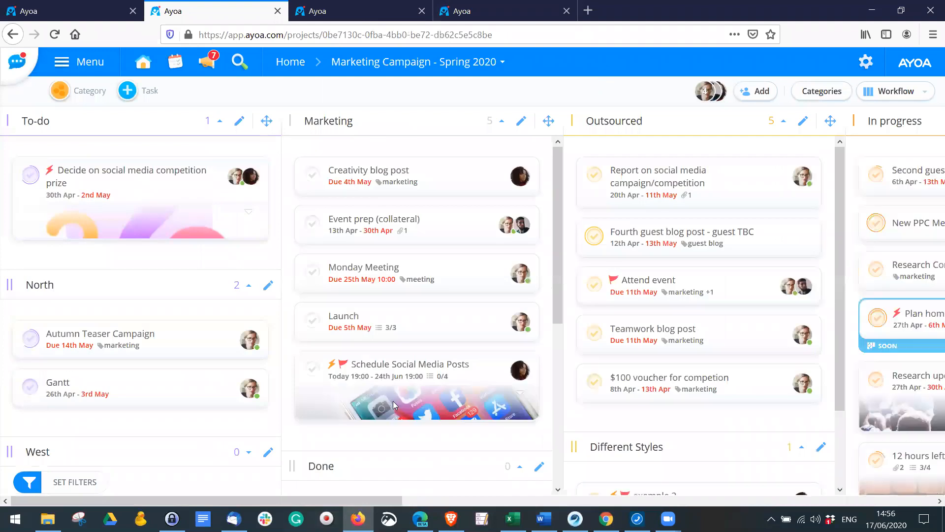
Filter the board's tasks by the text "launch" in name and notes, and remove that filter after viewing the matches.
mouse_move(381, 501)
left_mouse_down()
mouse_move(909, 501)
mouse_move(384, 501)
left_mouse_up()
left_click(30, 477)
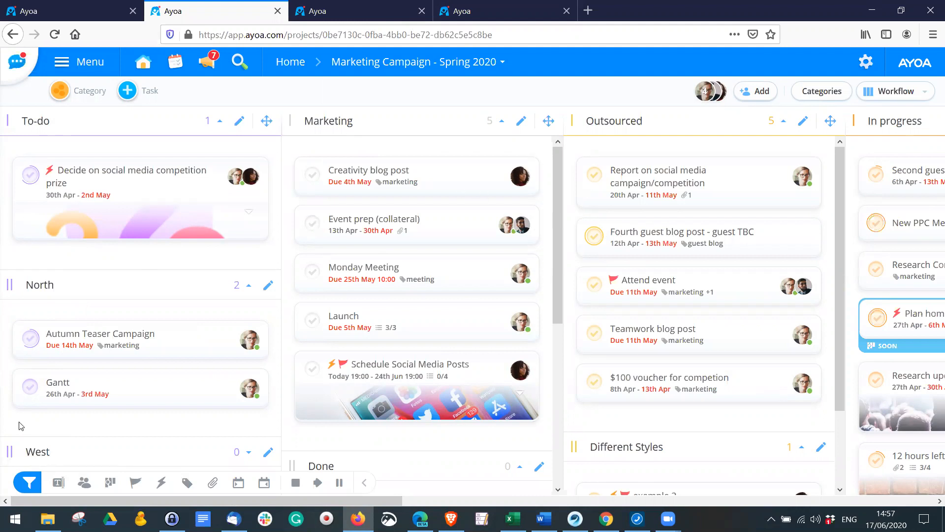
left_click(58, 486)
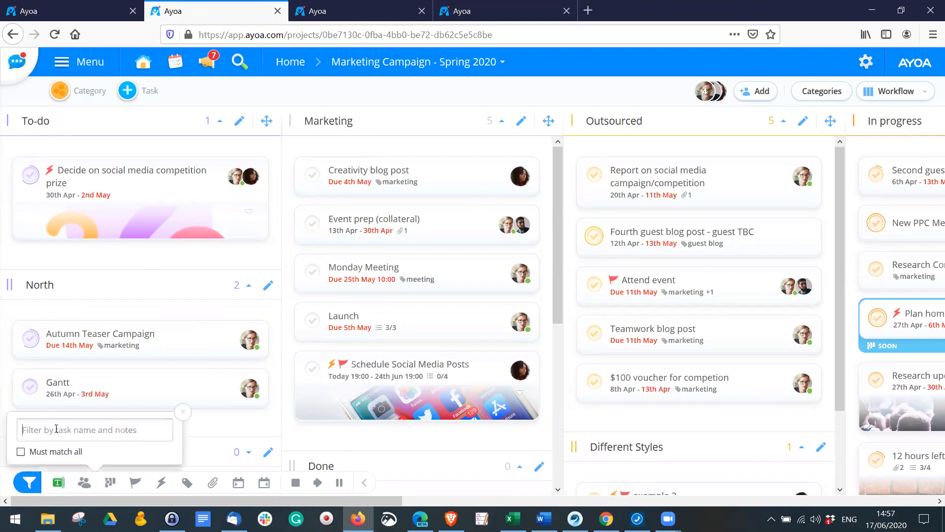
type("launch")
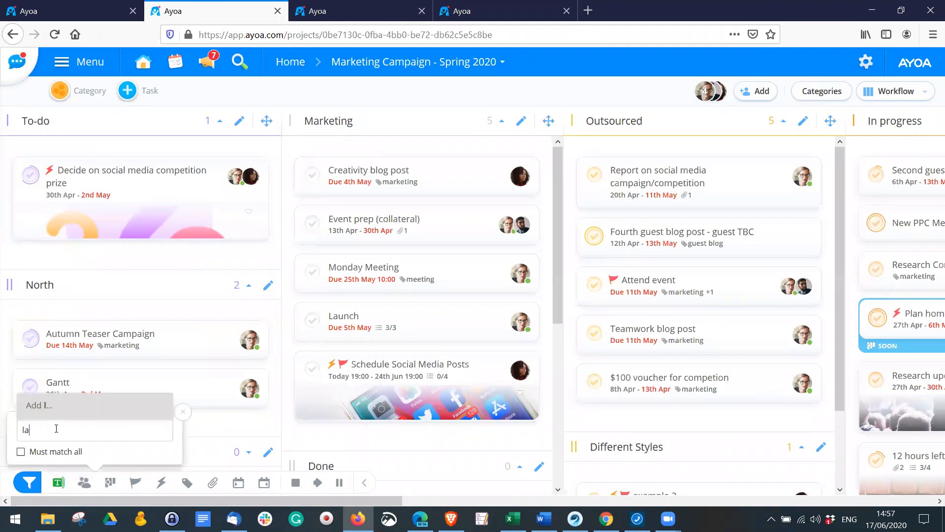
key("Return")
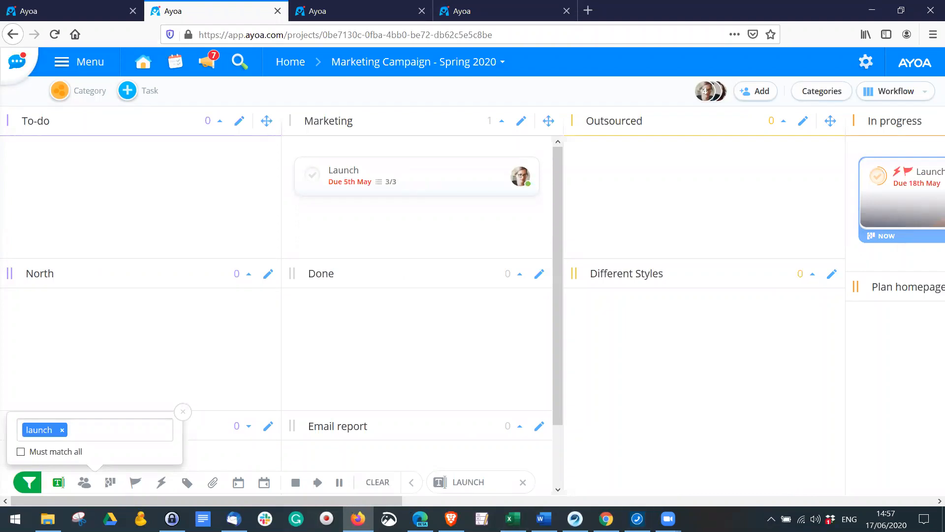
left_click(451, 259)
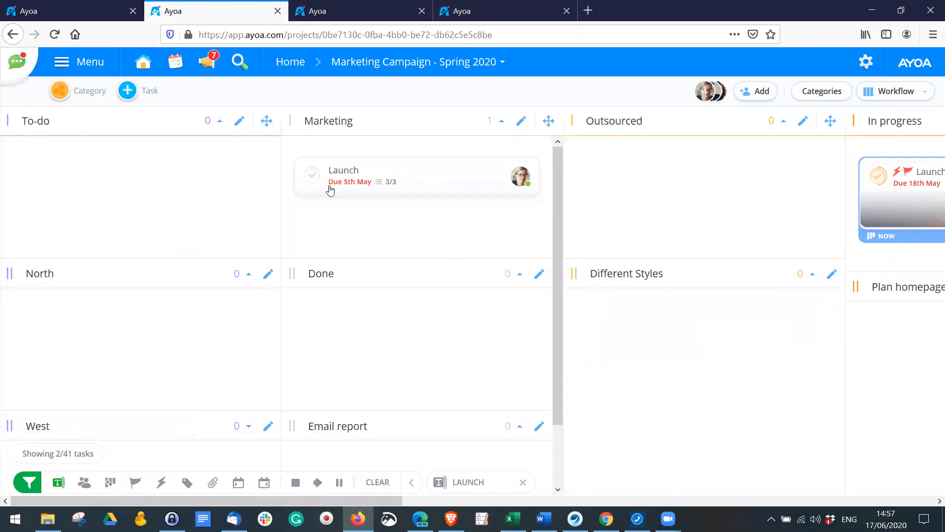
left_click(58, 481)
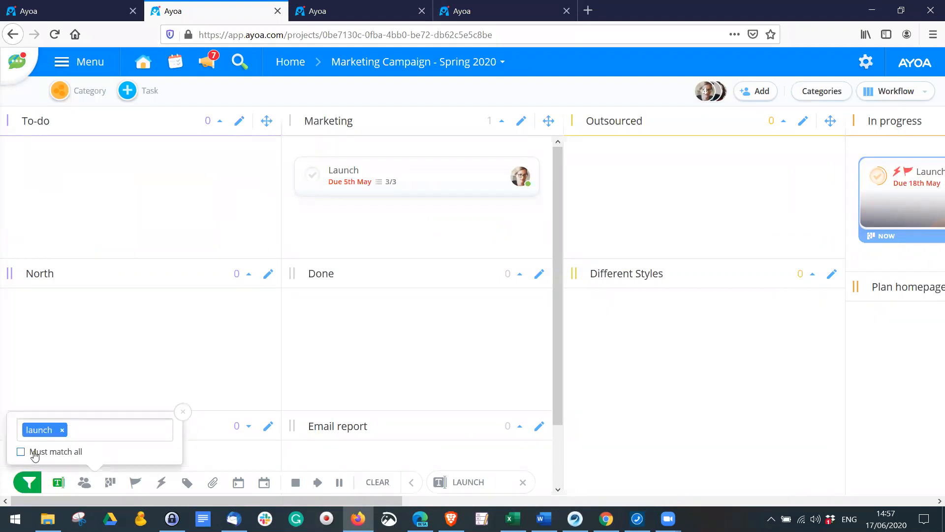
left_click(62, 430)
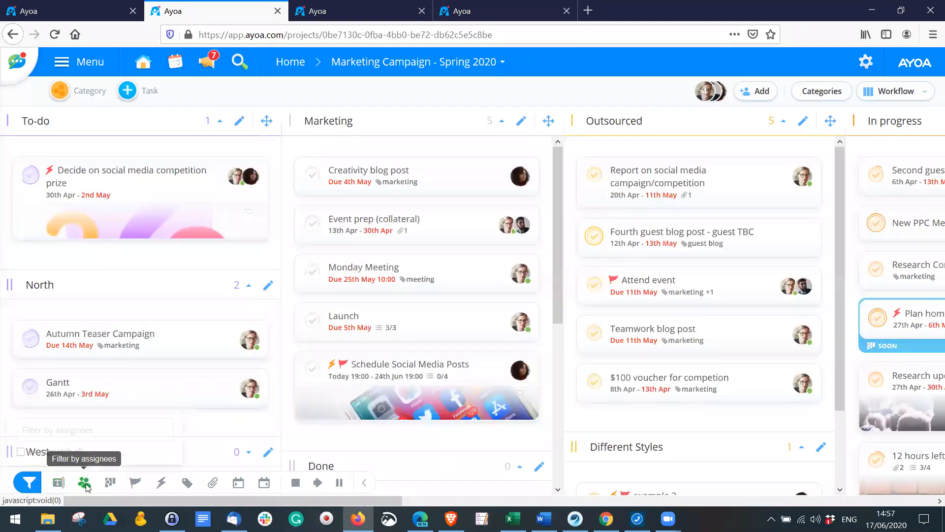
Filter the board by the person assigned to the Creativity blog post, and remove the assignee filter after viewing the tasks.
left_click(85, 483)
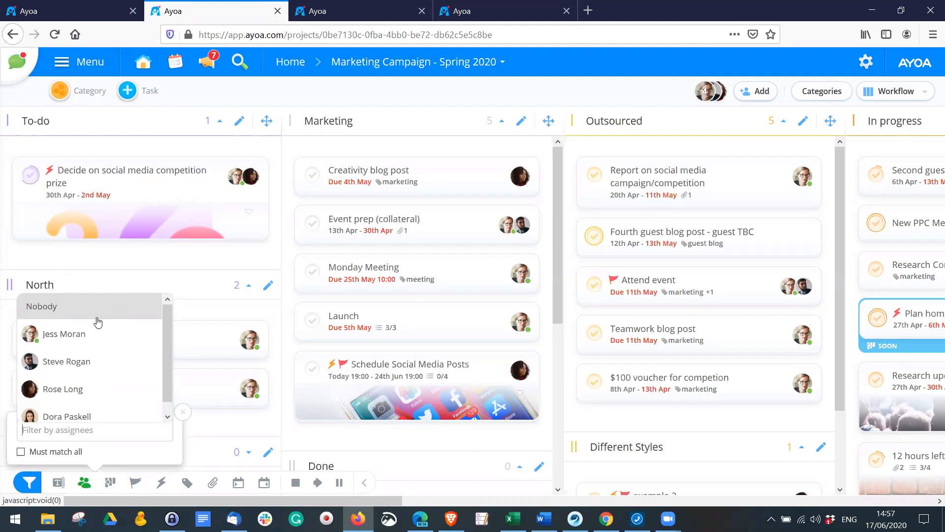
left_click(58, 389)
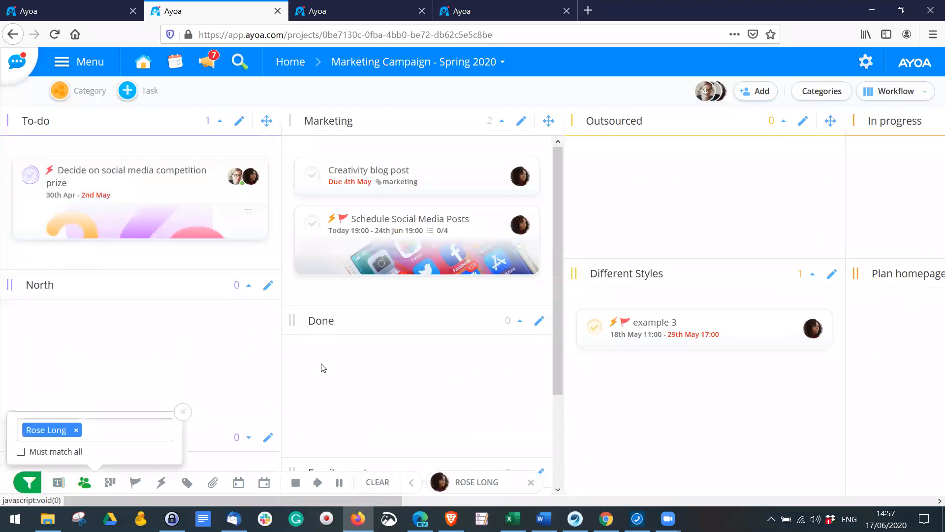
left_click_drag(340, 501, 256, 497)
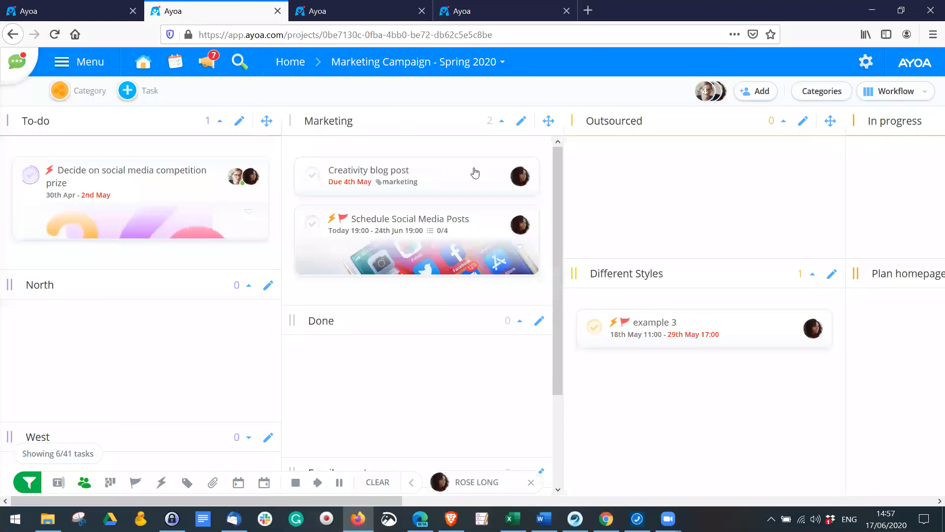
left_click(84, 482)
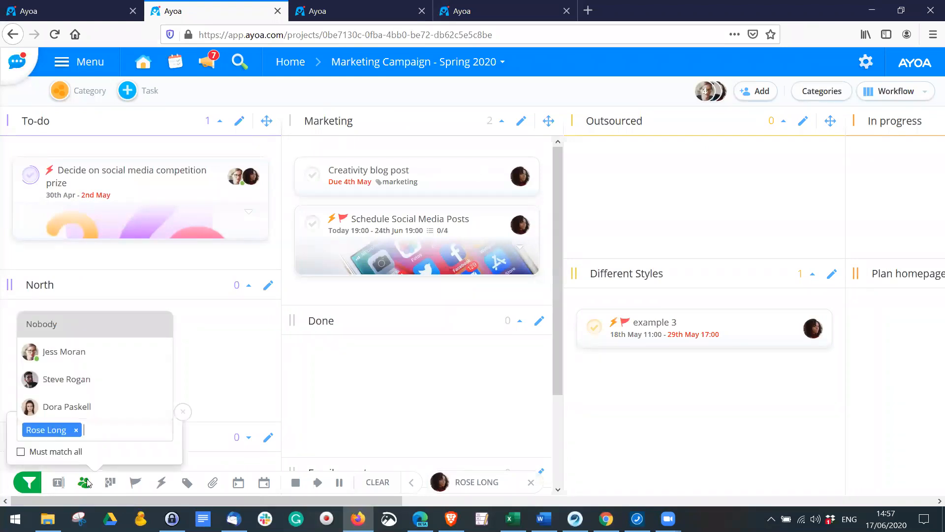
left_click(78, 431)
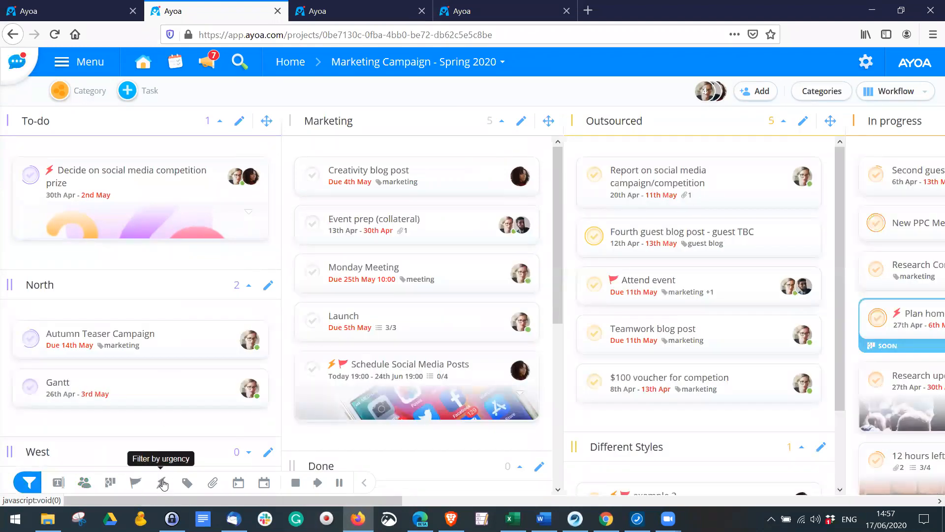
View the urgency and importance settings in the Schedule Social Media Posts task's info and close the details.
left_click(494, 413)
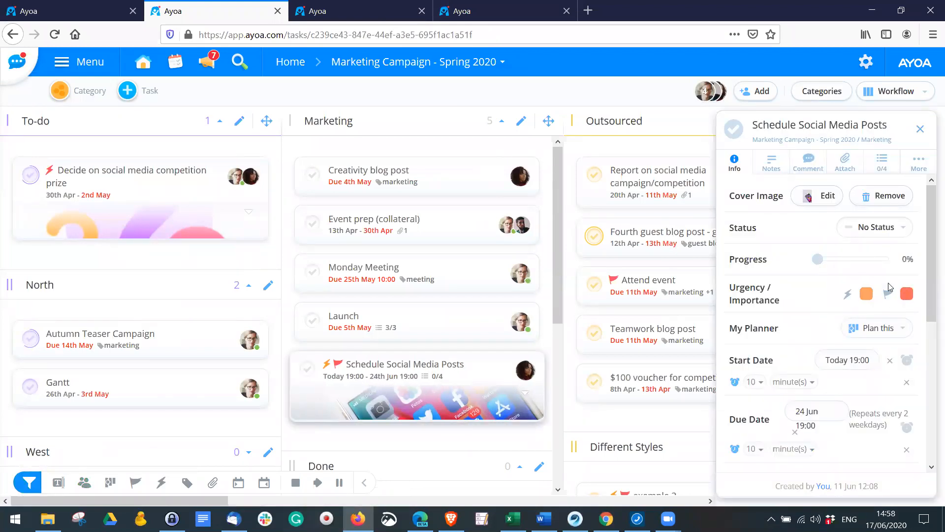
left_click(919, 129)
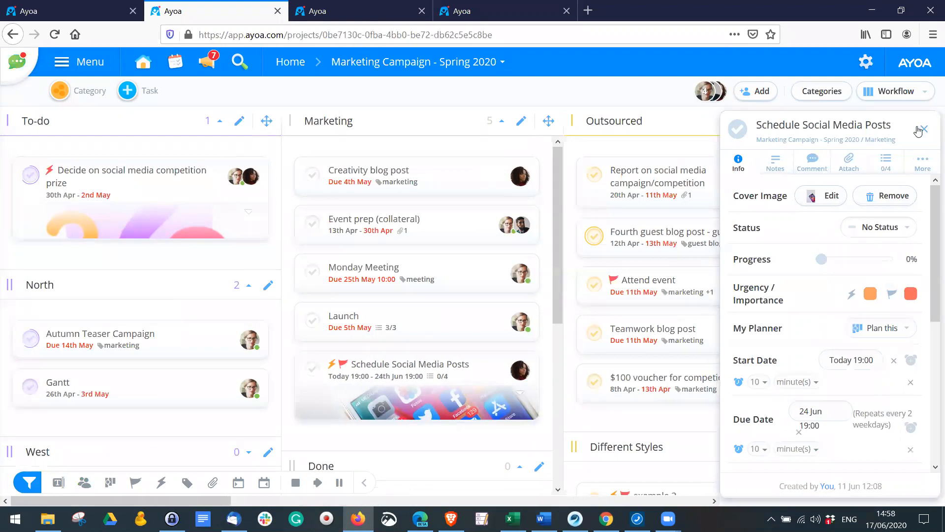
Filter the board to Very Urgent tasks and clear the urgency filter after viewing them.
left_click(162, 481)
left_click(161, 396)
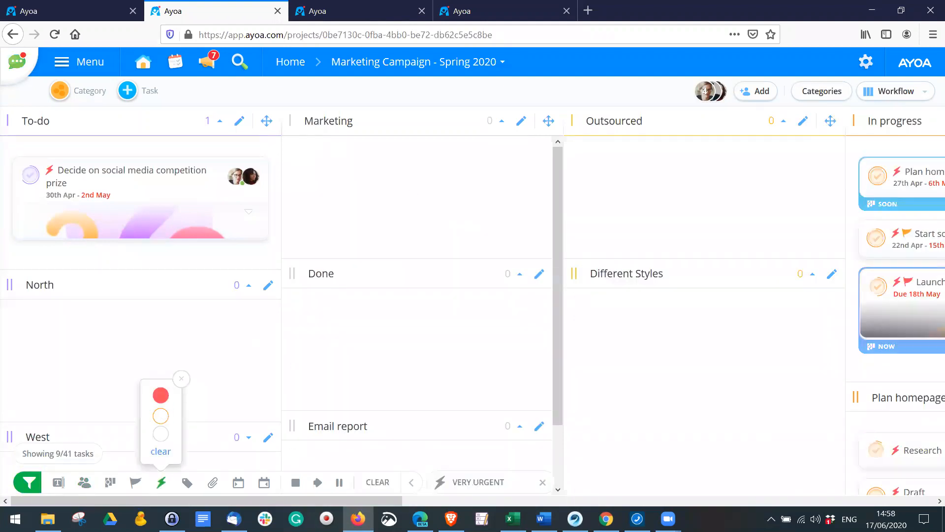
left_click_drag(324, 502, 252, 500)
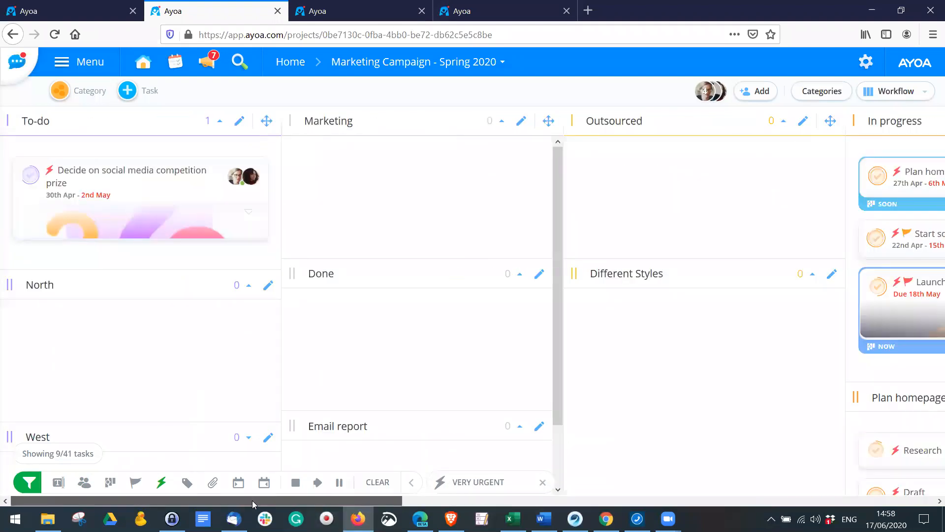
left_click(160, 482)
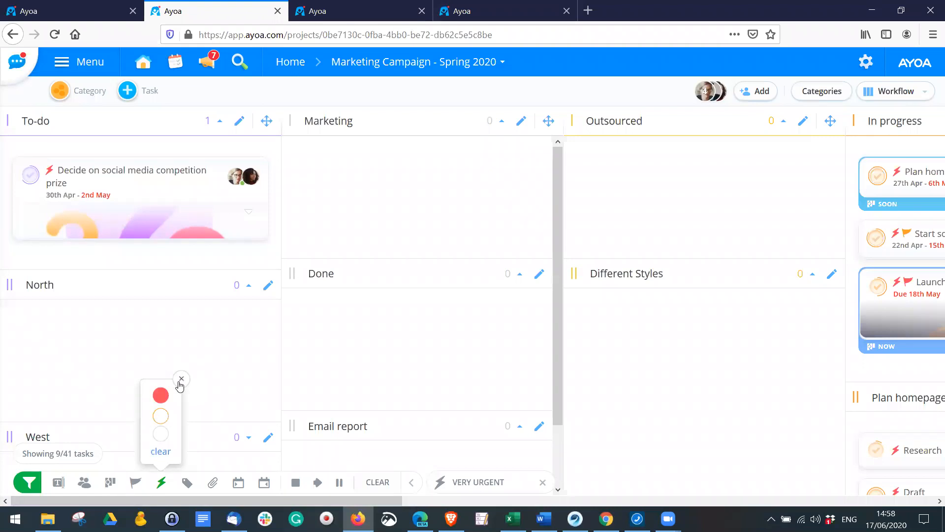
left_click(160, 451)
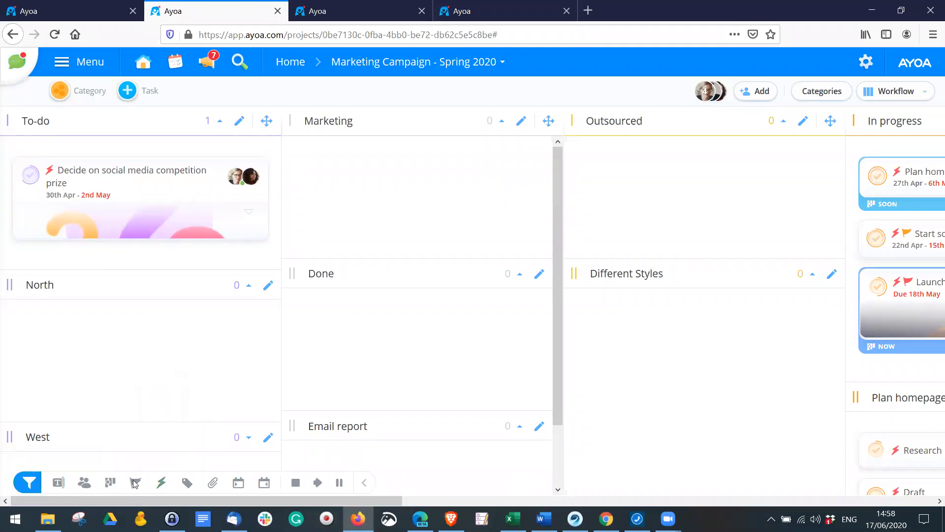
Filter the board to Very Important tasks and clear the importance filter after viewing them.
left_click(134, 483)
left_click(134, 395)
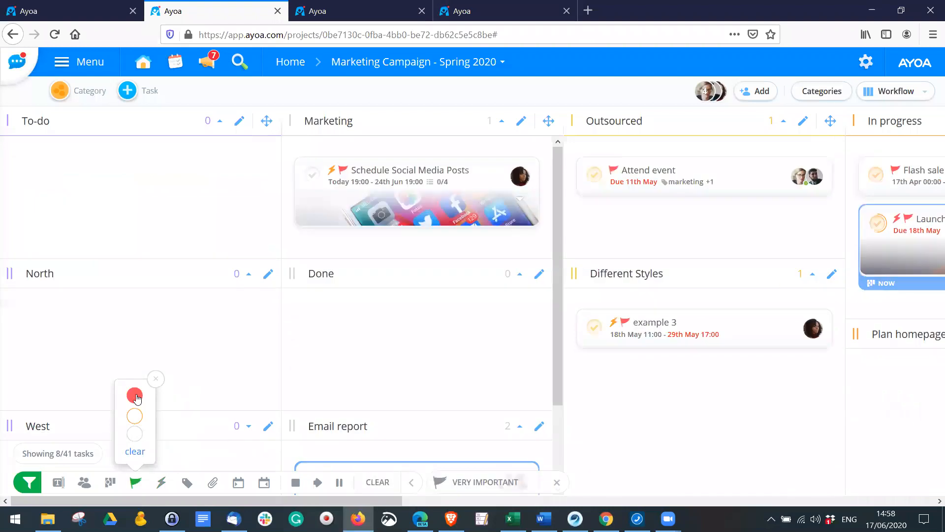
left_click(136, 395)
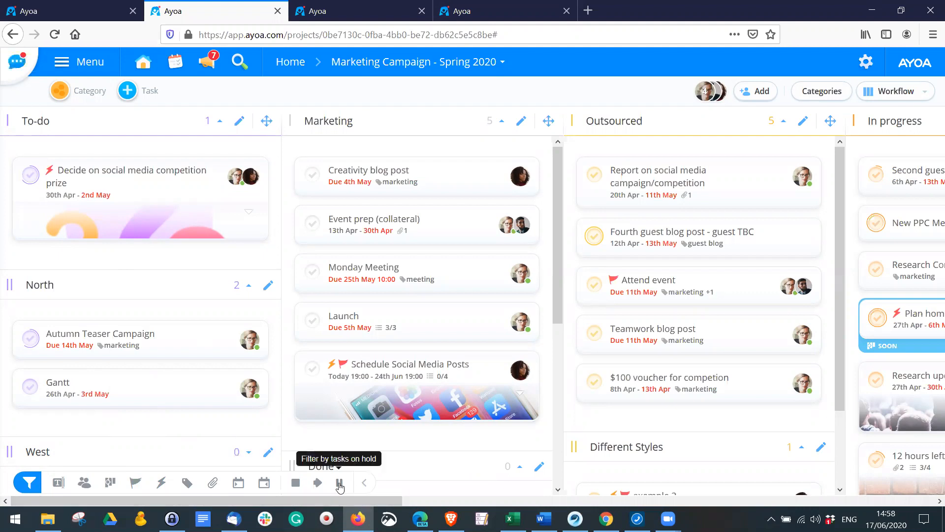
Open the details of the Launch task in the Marketing category.
left_click(416, 389)
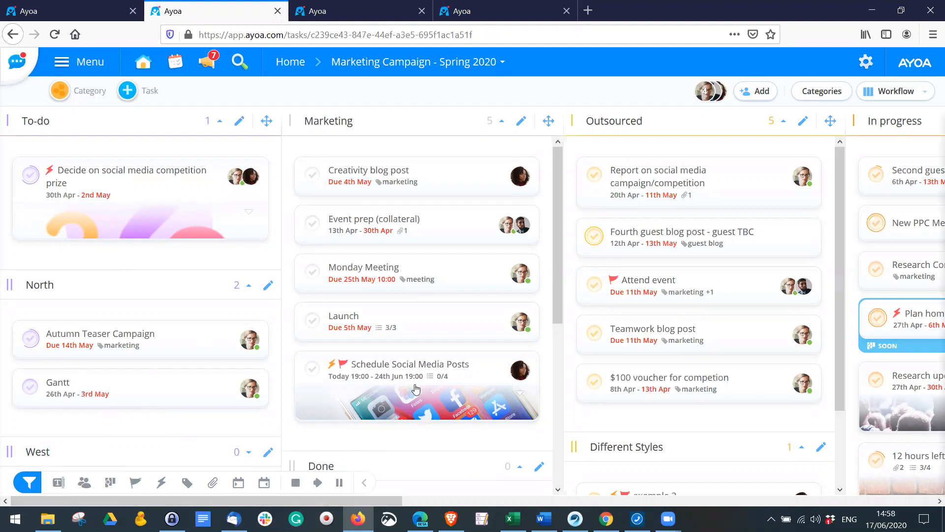
left_click(402, 320)
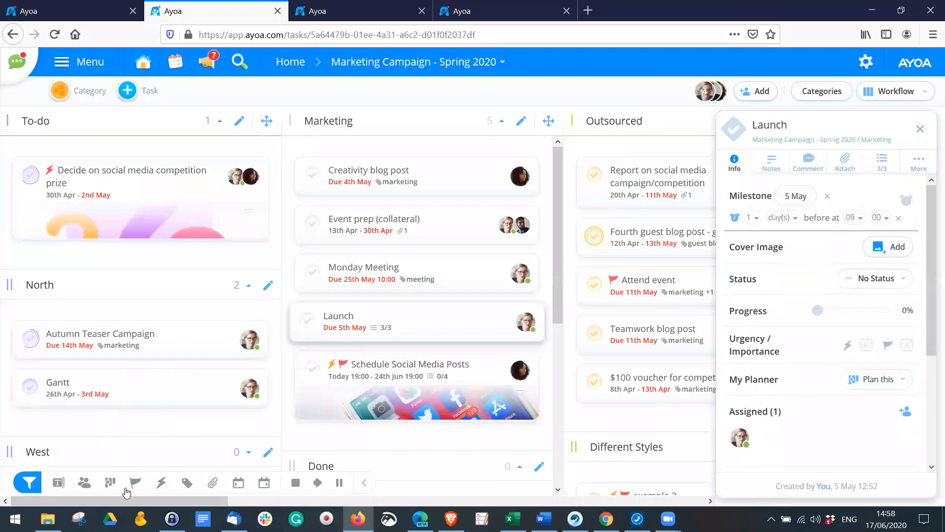
Add the tag "digital" to the Teamwork blog post task in the Outsourced category.
scroll(868, 335, "down", 3)
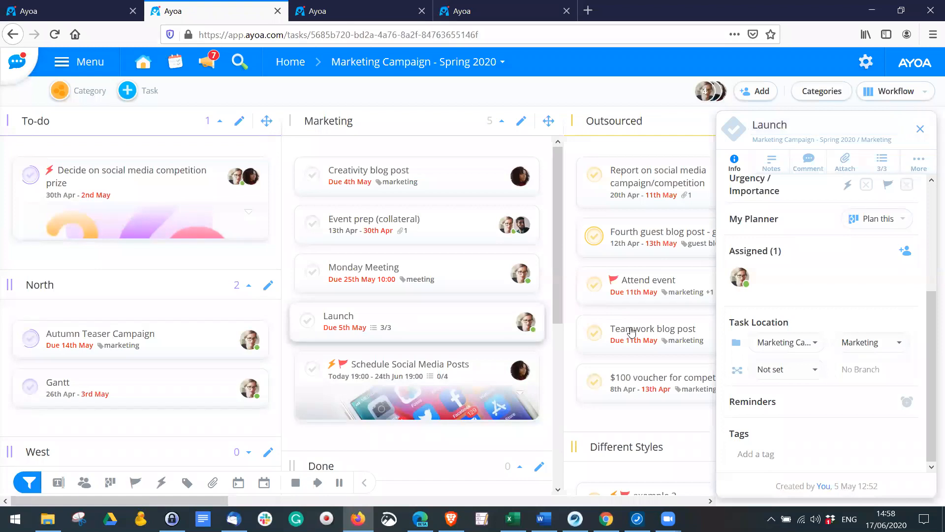
left_click(608, 336)
scroll(834, 266, "down", 5)
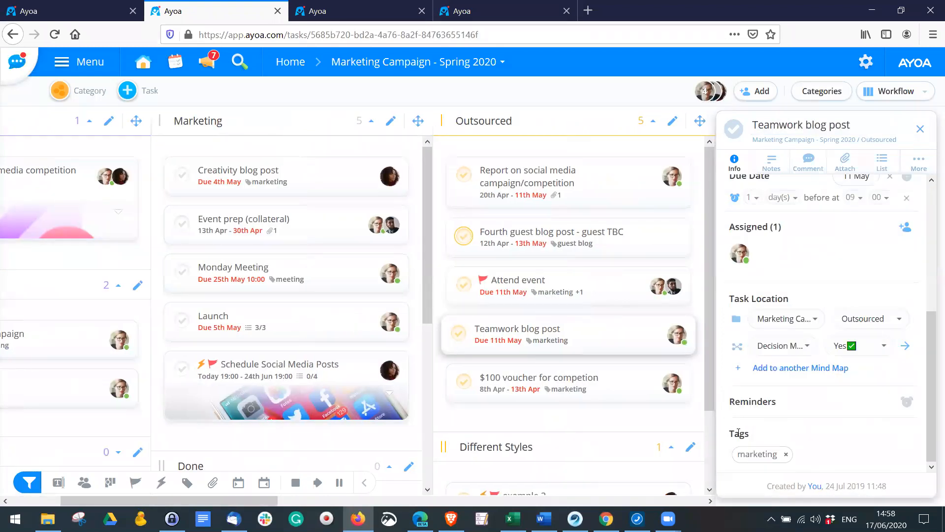
left_click(829, 458)
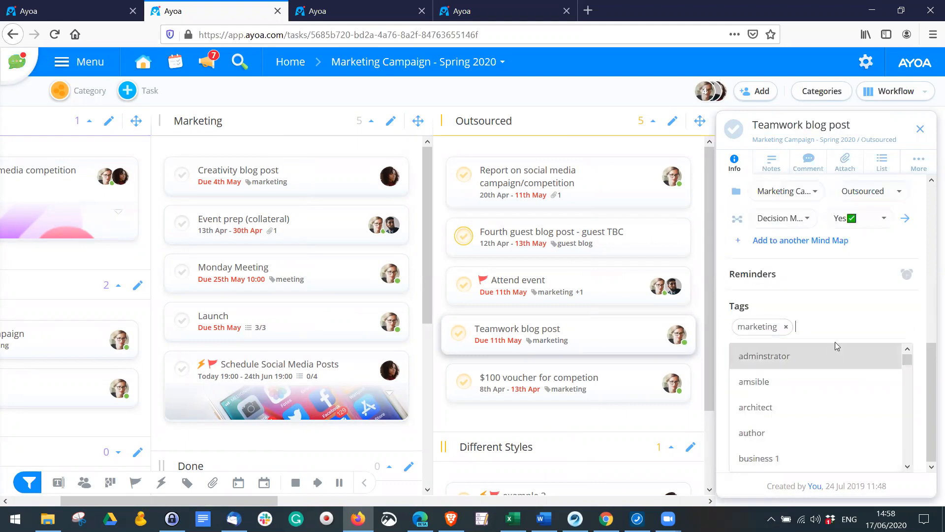
type("di")
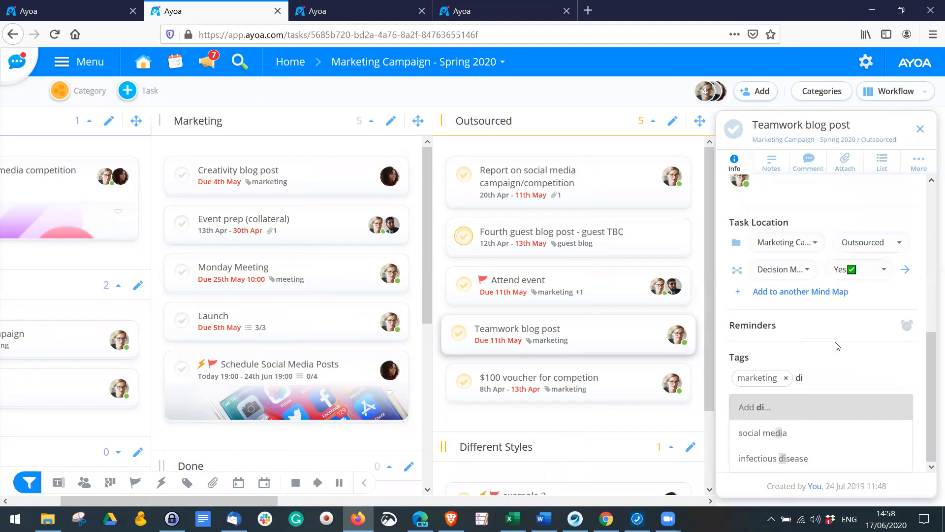
type("gital")
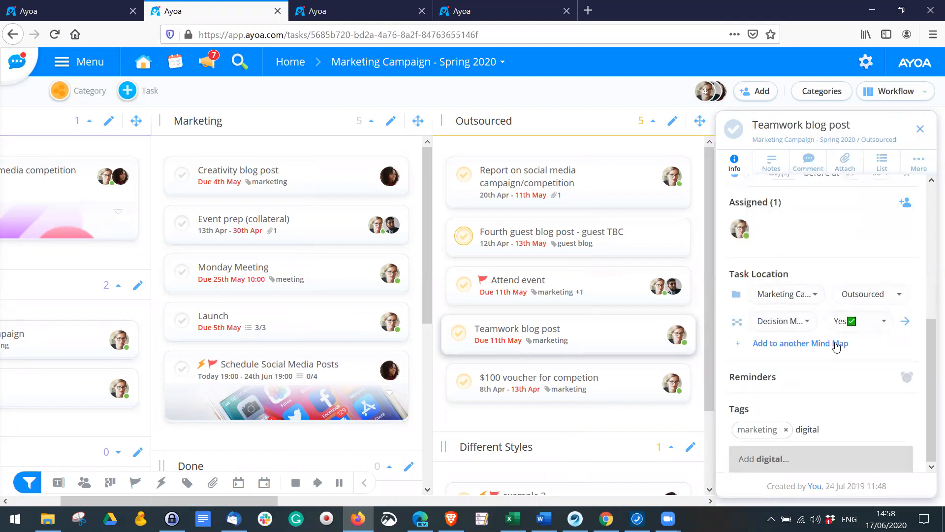
key("Return")
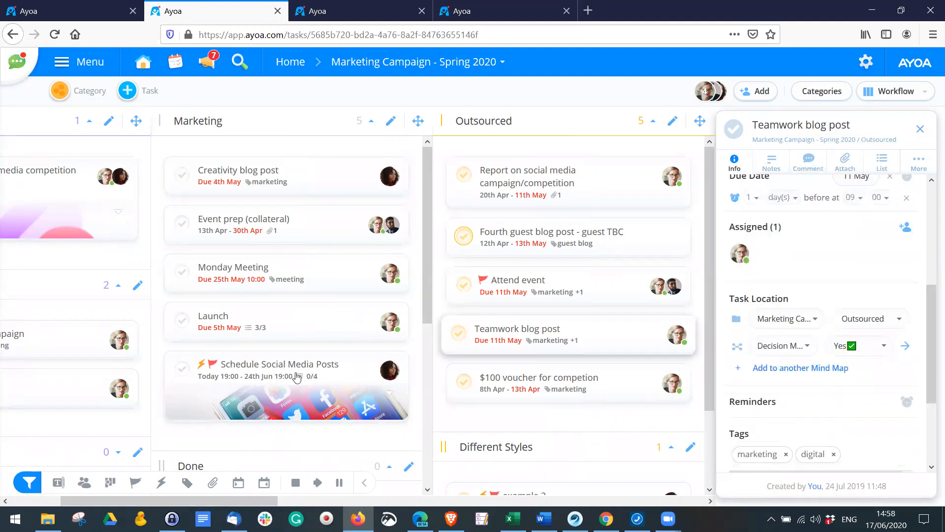
Filter the board to tasks tagged "digital" and clear the tag filter after viewing them.
left_click(187, 486)
left_click(165, 424)
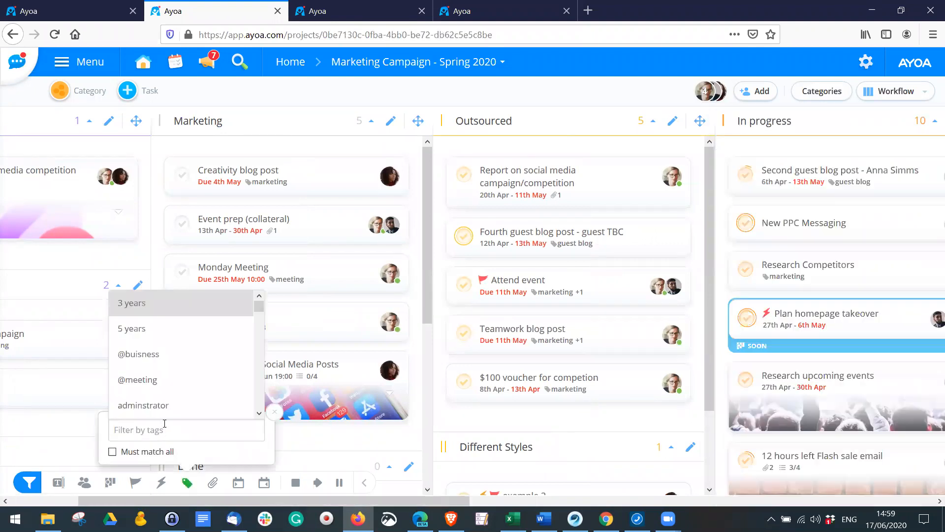
type("digital")
key("Return")
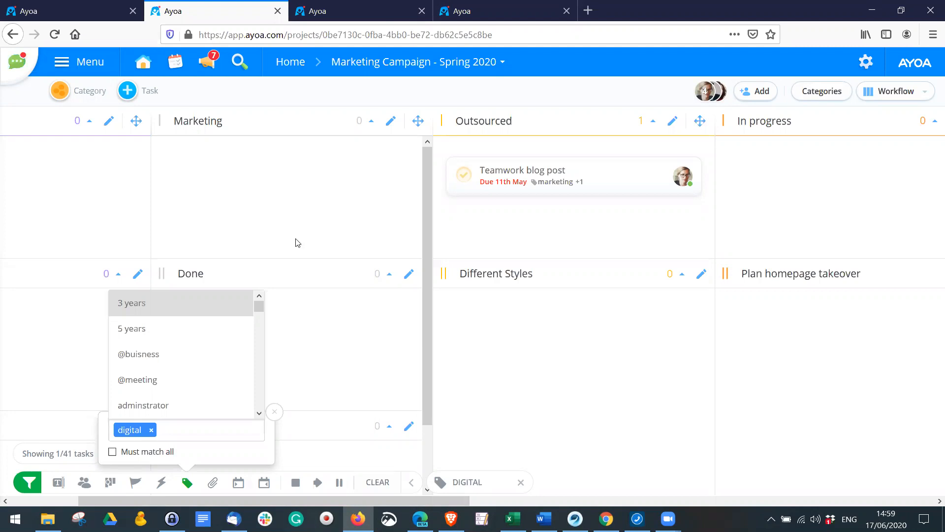
key("Down")
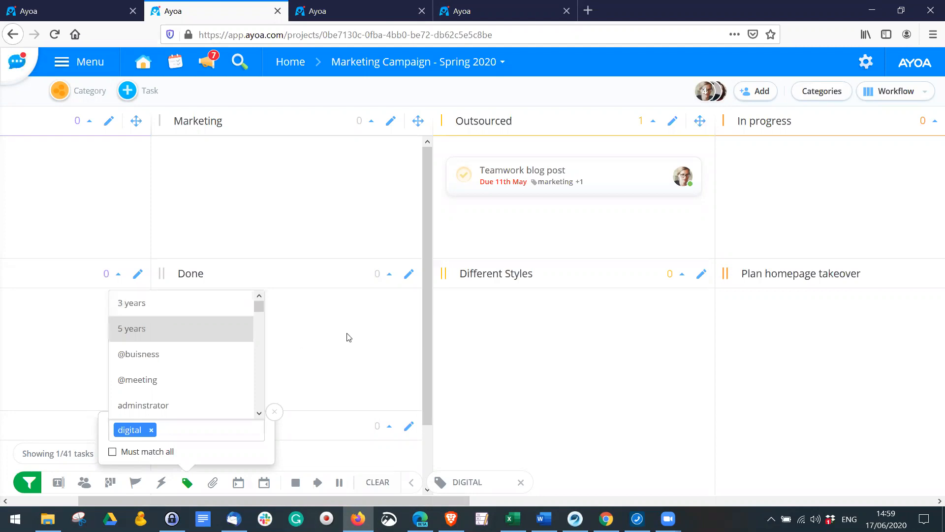
left_click(274, 411)
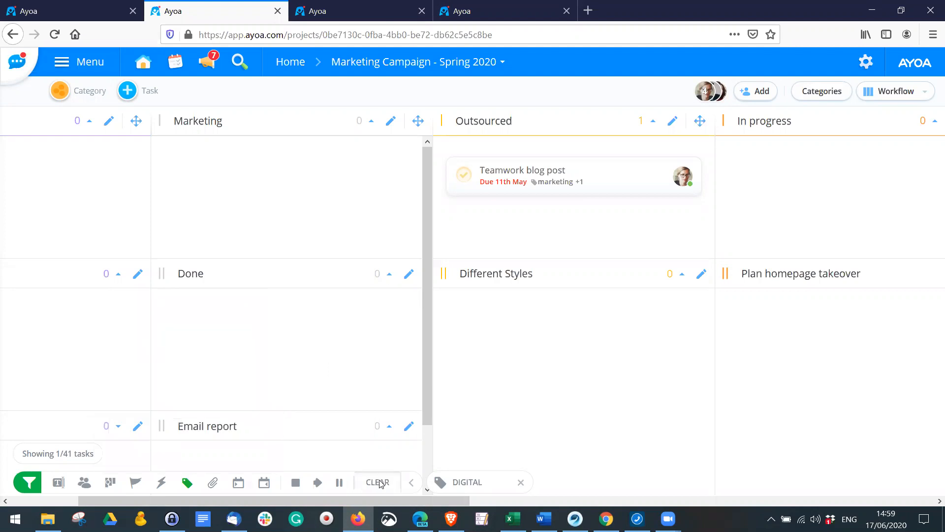
left_click(378, 483)
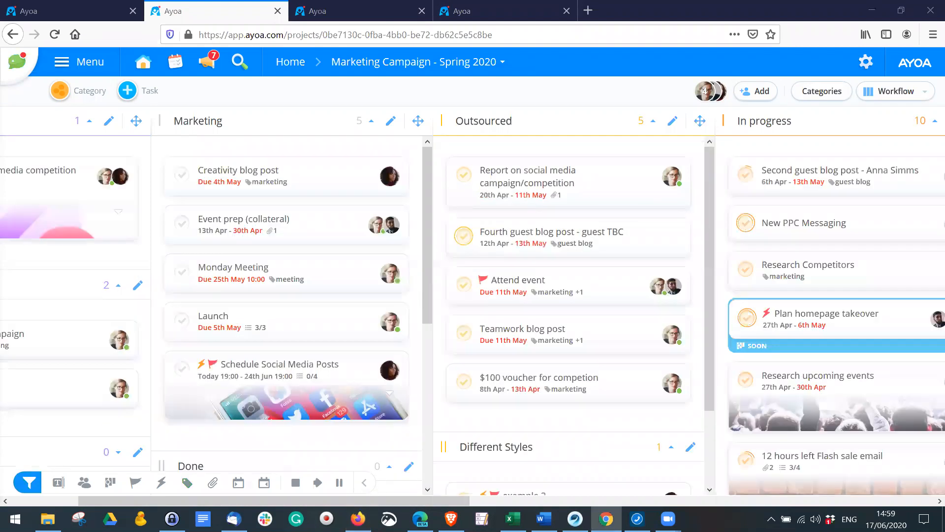
Jump to the In progress category and on to the East category in the Workflow view.
left_click(884, 92)
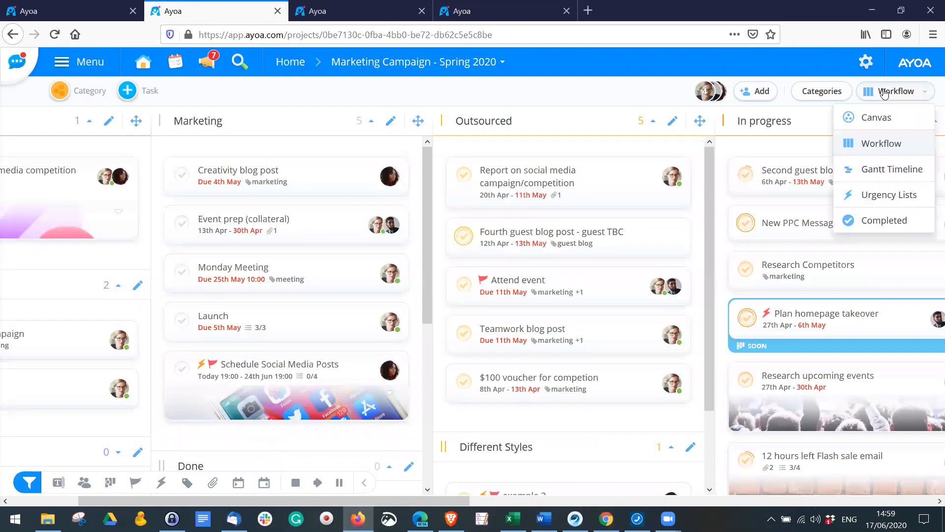
left_click(884, 93)
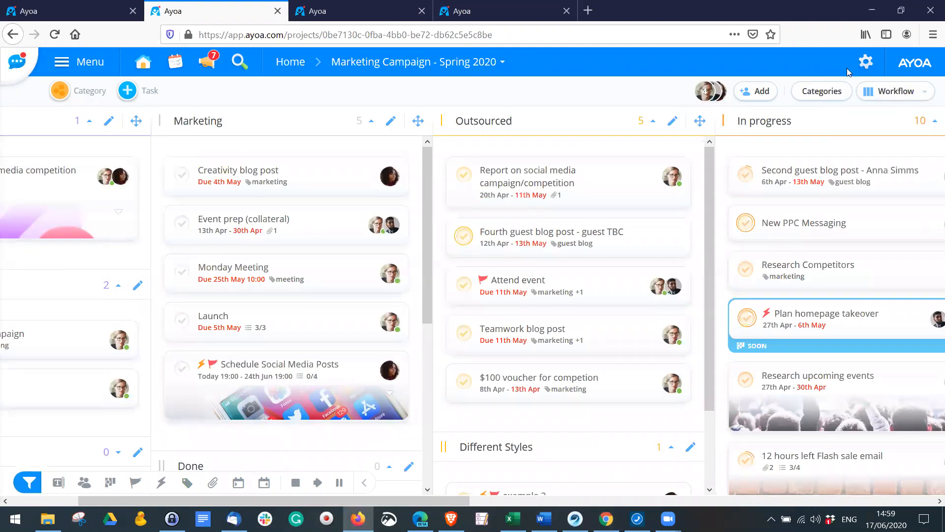
left_click(823, 94)
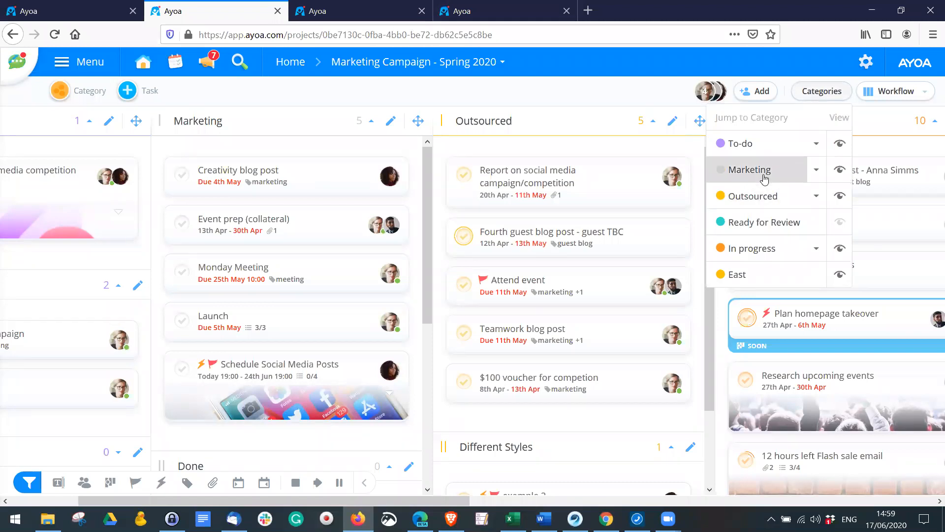
left_click(762, 245)
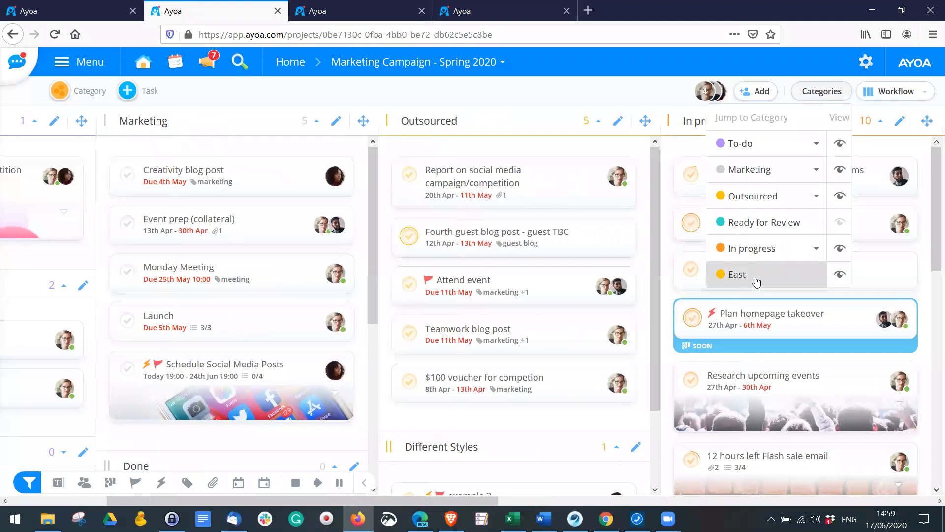
left_click(756, 281)
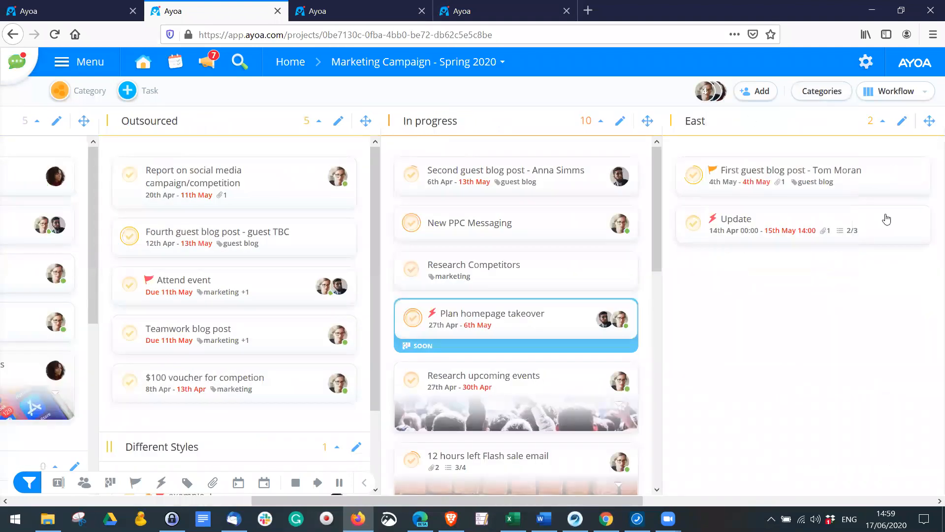
Switch the board to Canvas view and jump to the Marketing and Ready for Review categories.
left_click(899, 92)
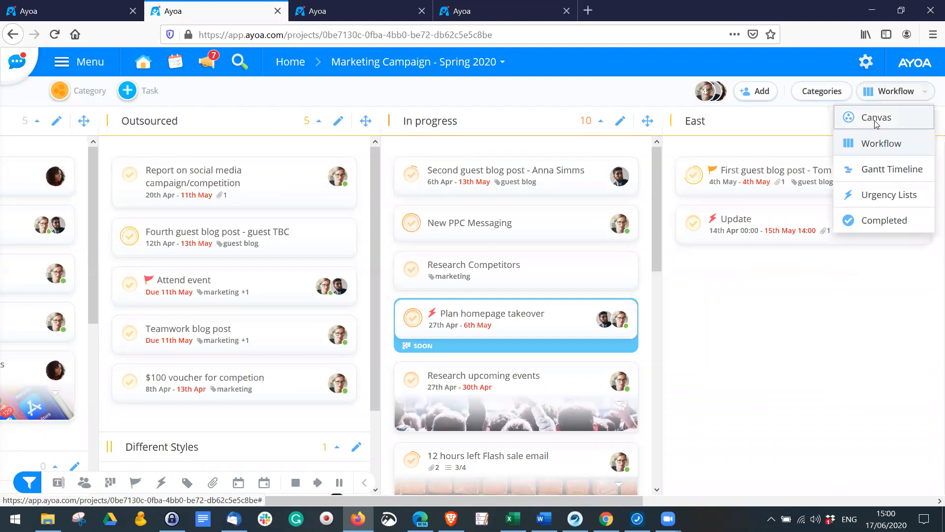
left_click(876, 118)
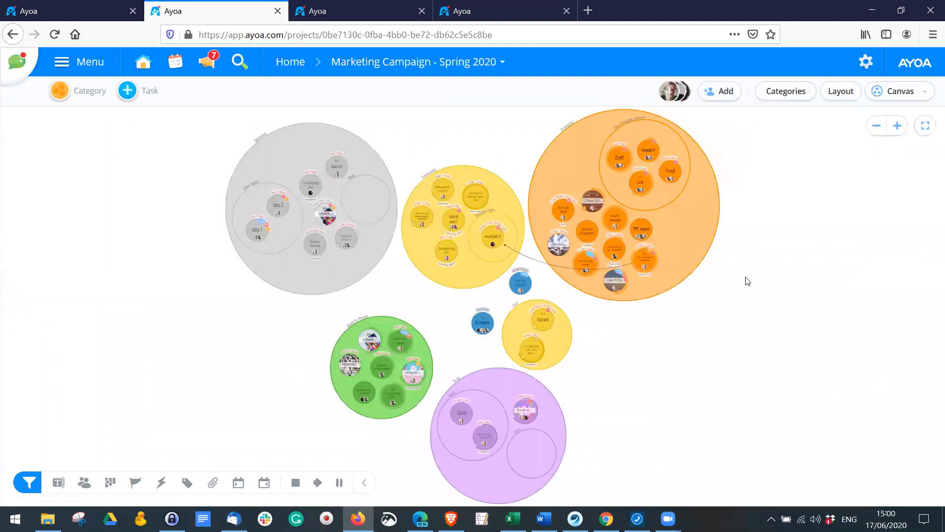
left_click(786, 91)
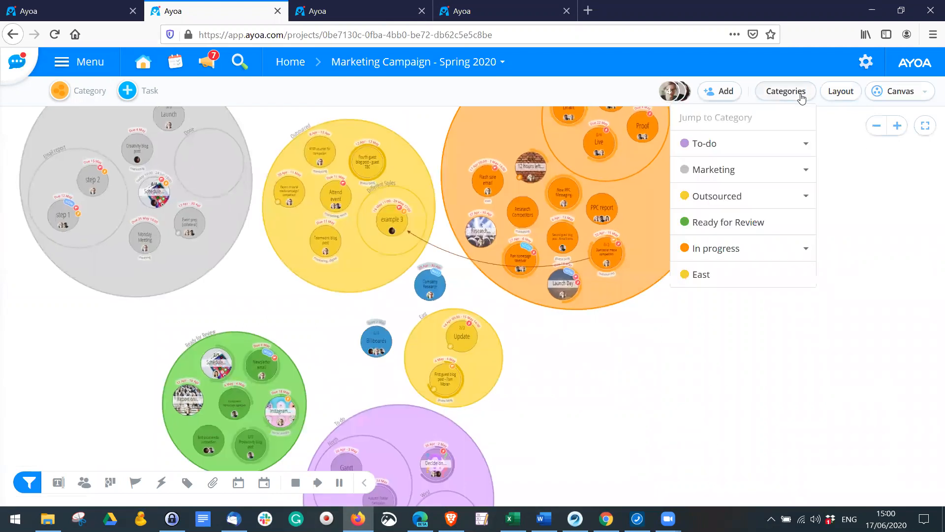
left_click(719, 172)
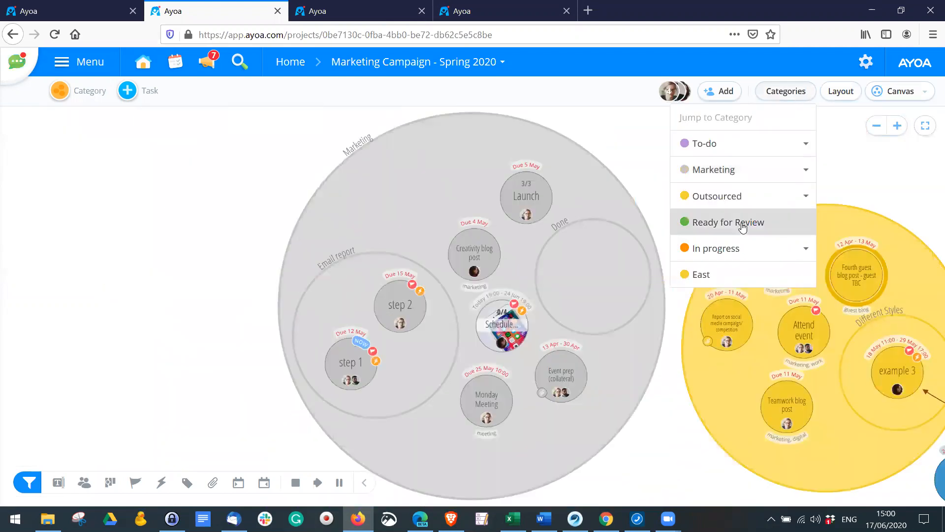
left_click(742, 227)
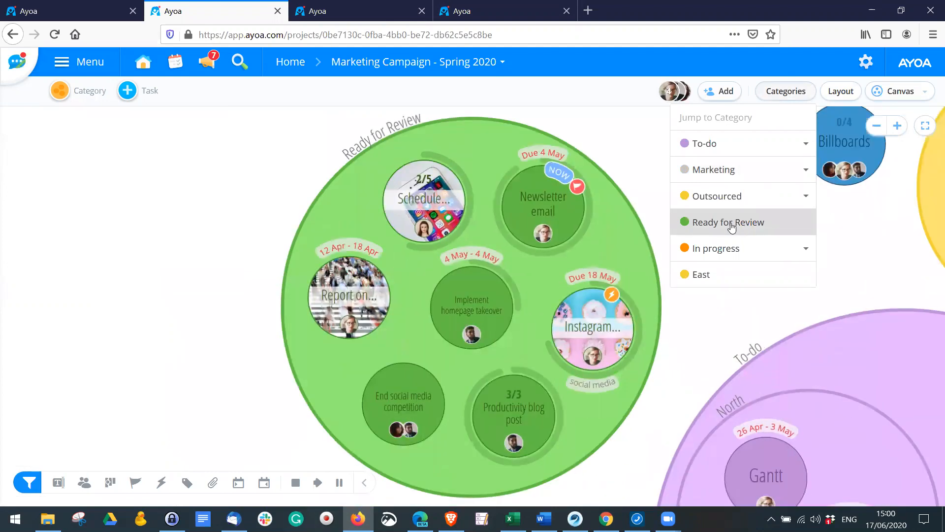
left_click(875, 216)
scroll(886, 218, "down", 5)
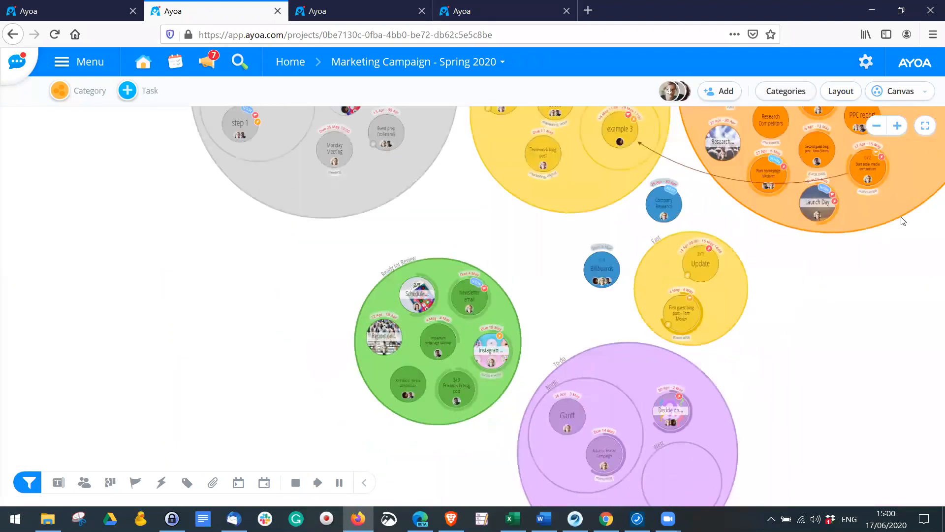
left_click_drag(715, 313, 896, 259)
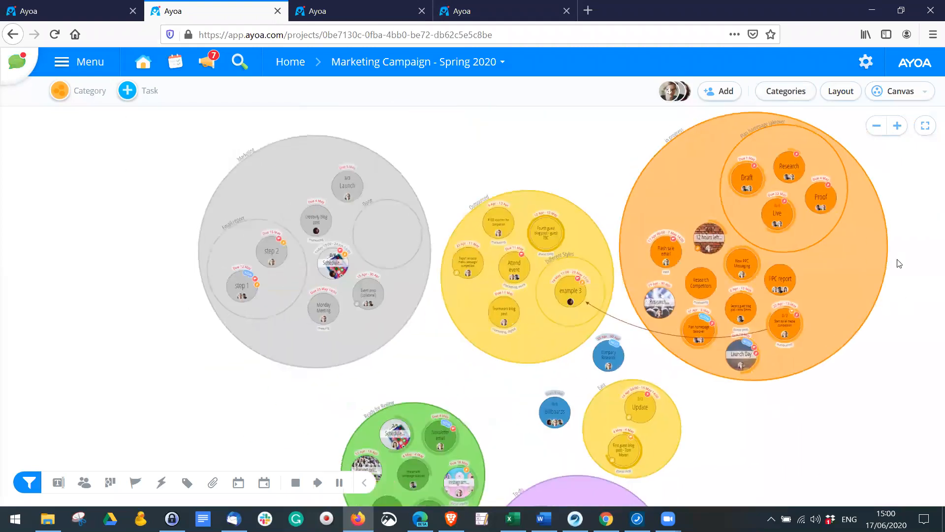
Set the status of the New PPC Messaging task in the In progress category to Completed and close its details.
left_click(885, 94)
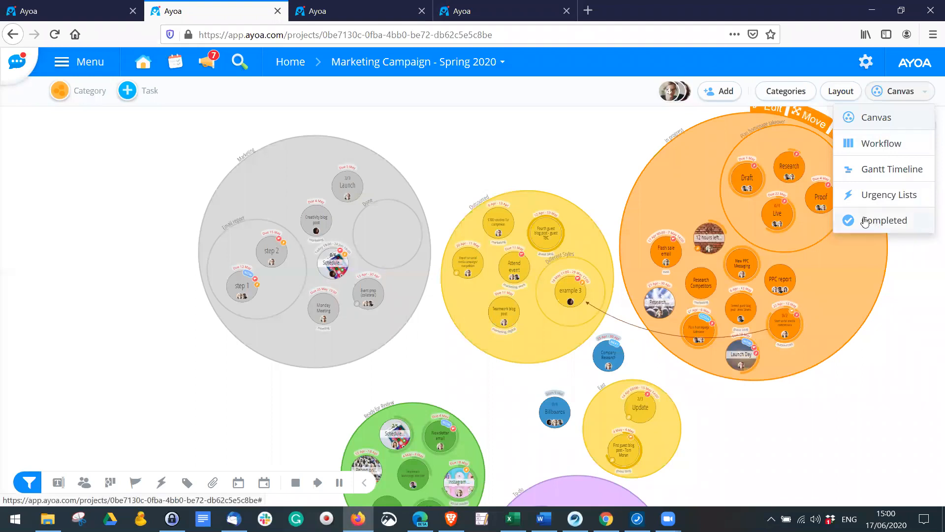
left_click(899, 130)
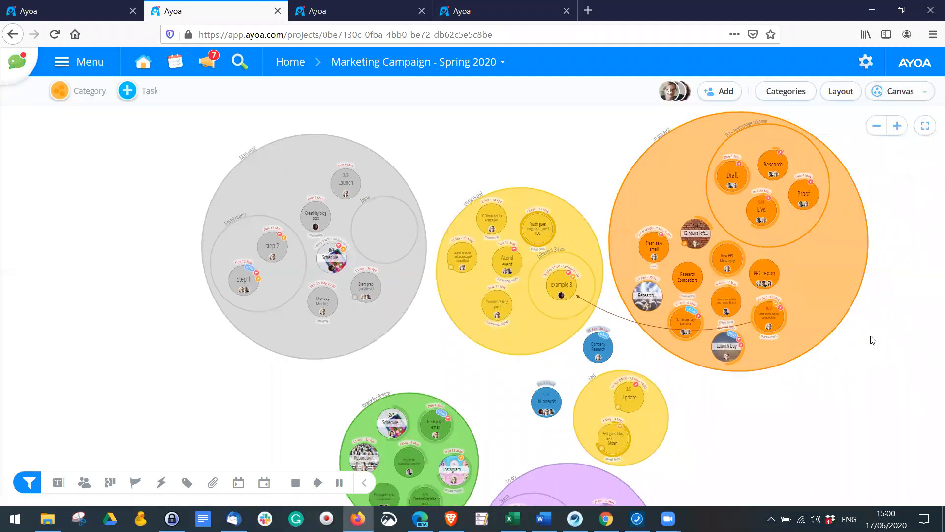
scroll(837, 352, "up", 4)
left_click_drag(568, 120, 683, 284)
left_click(543, 285)
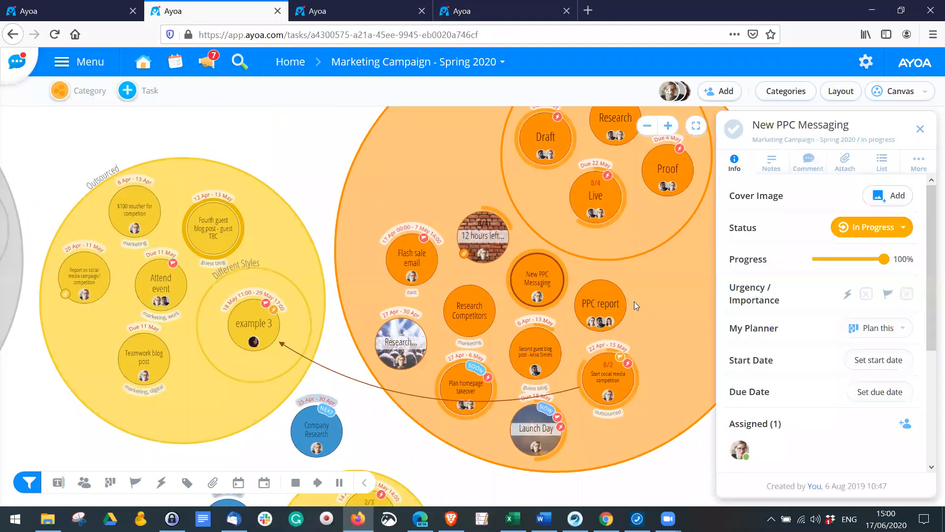
left_click(867, 234)
left_click(848, 306)
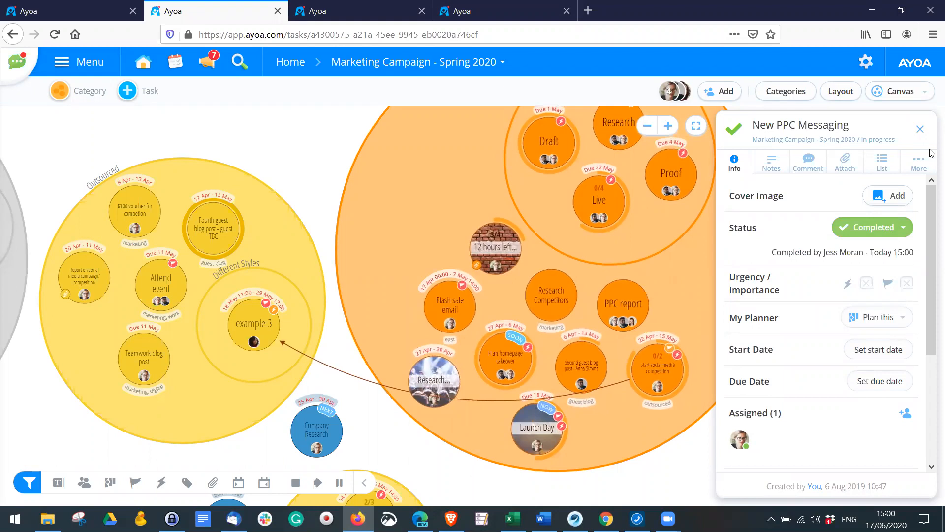
left_click(920, 129)
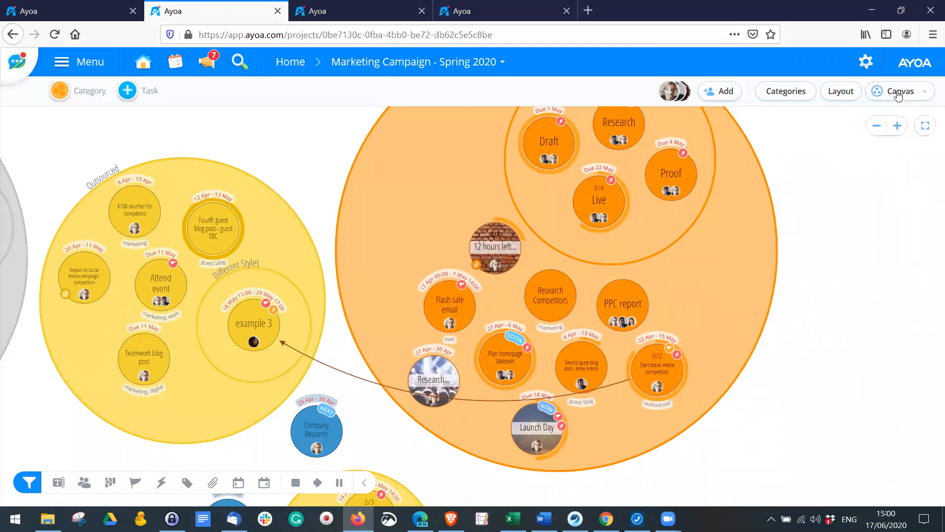
Switch the board to the Completed view and look through the list of completed tasks.
left_click(898, 93)
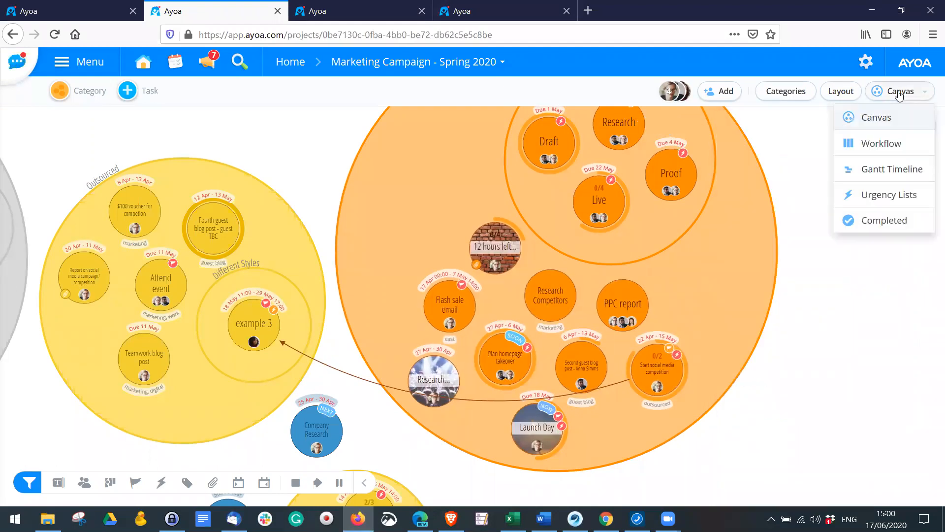
left_click(885, 226)
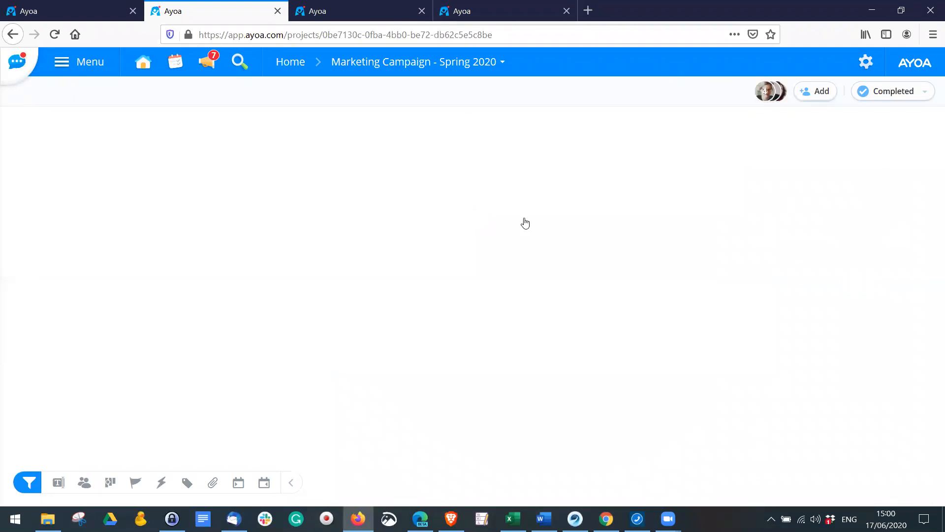
scroll(324, 120, "down", 10)
scroll(323, 122, "up", 10)
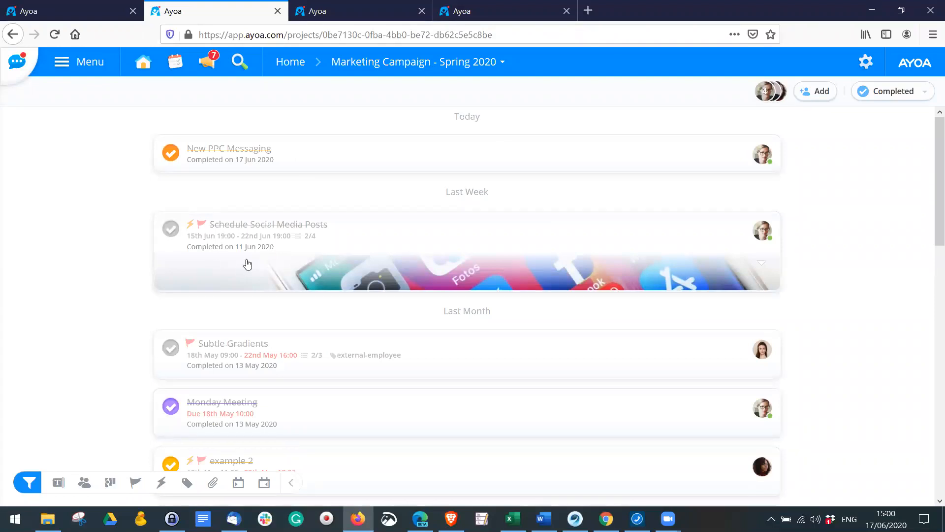
Reopen the completed Schedule Social Media Posts task by setting its status to In Progress, and close its details.
left_click(313, 263)
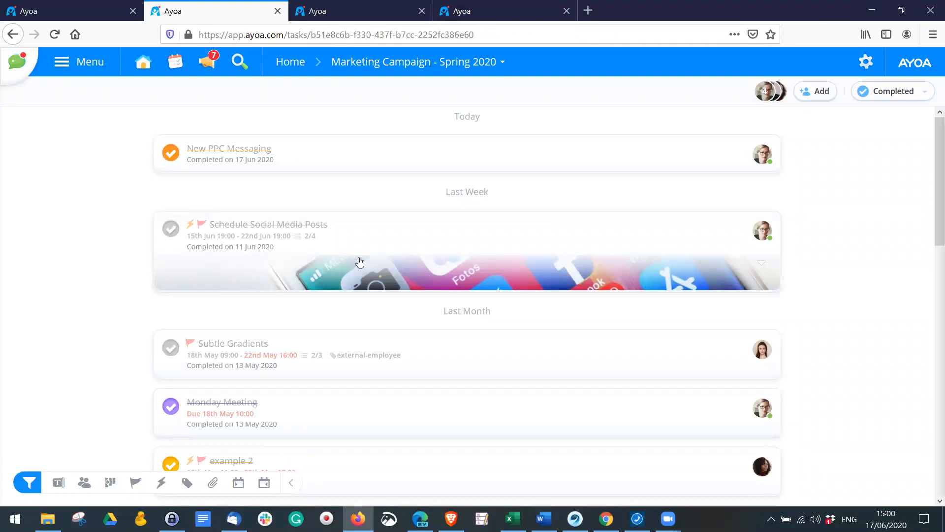
scroll(817, 311, "down", 4)
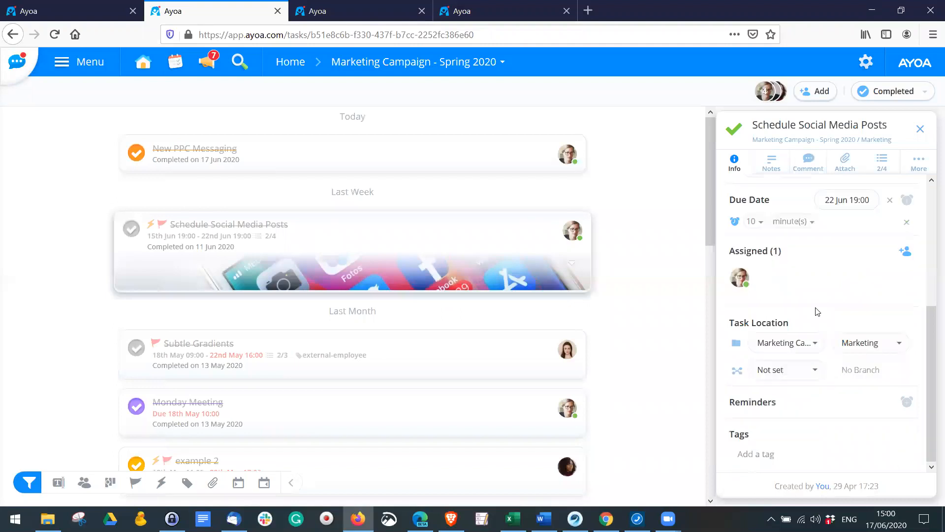
scroll(817, 311, "up", 4)
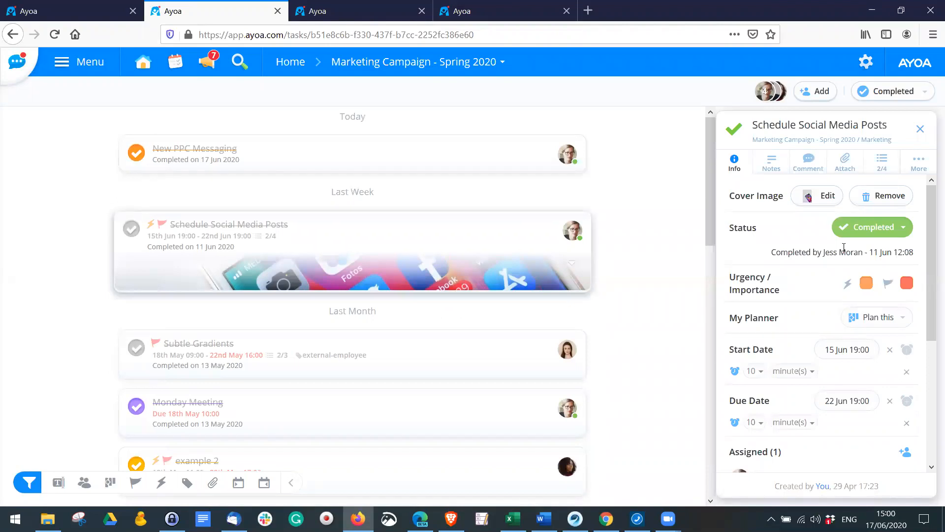
left_click(870, 232)
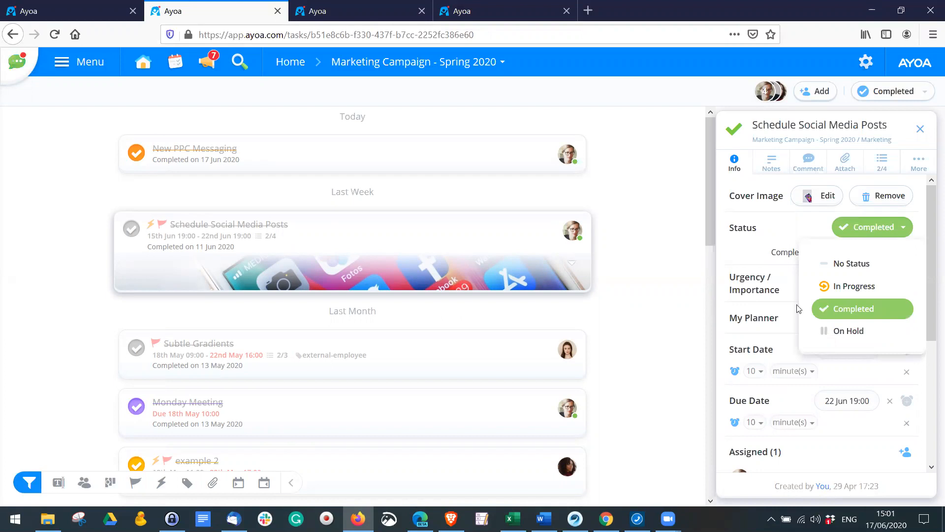
left_click(853, 290)
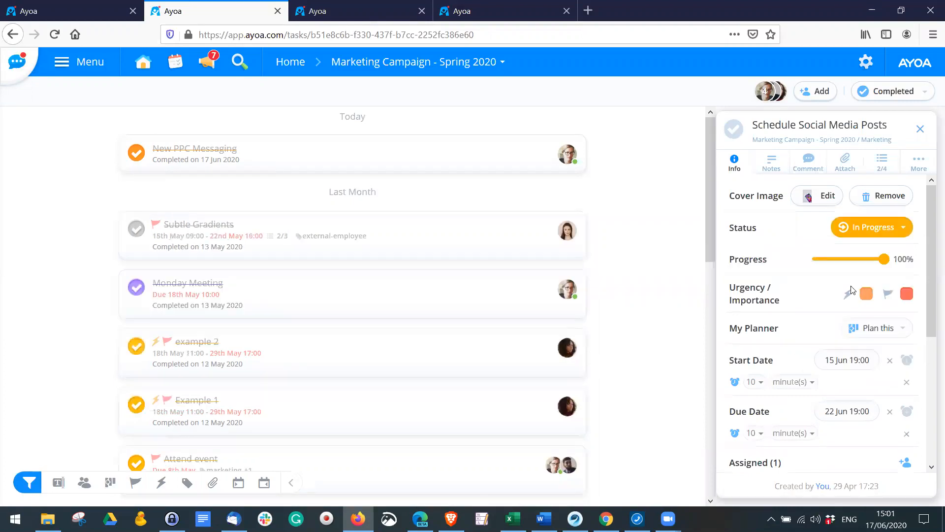
left_click(921, 130)
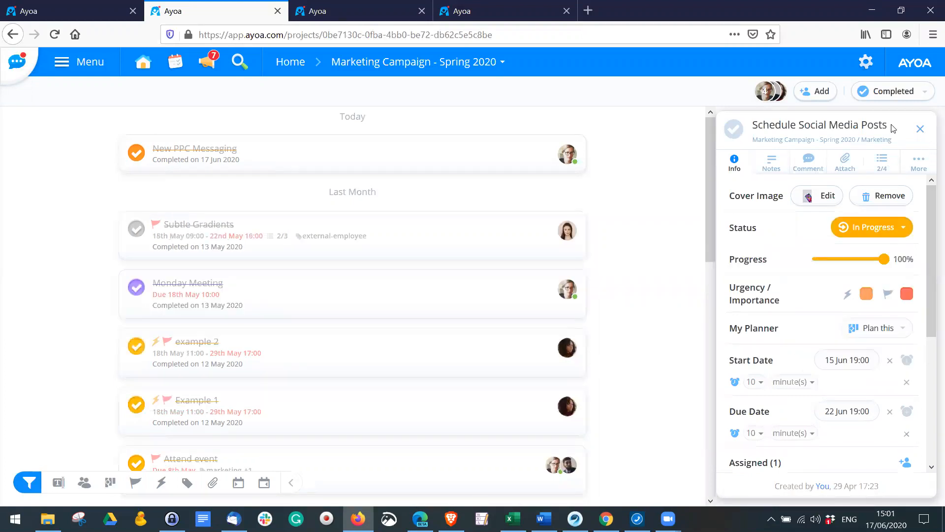
Switch the board to Workflow view and open the details of the Event prep (collateral) task in the Marketing category.
left_click(882, 93)
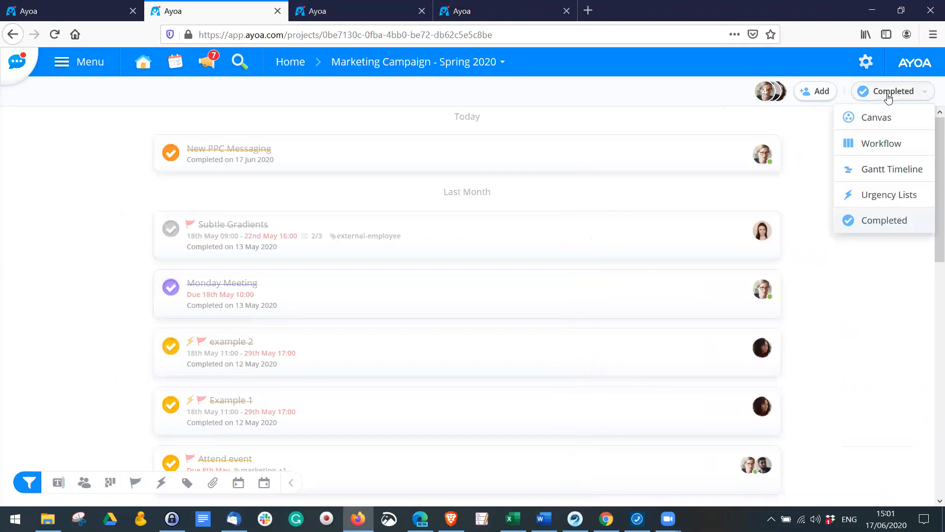
left_click(882, 143)
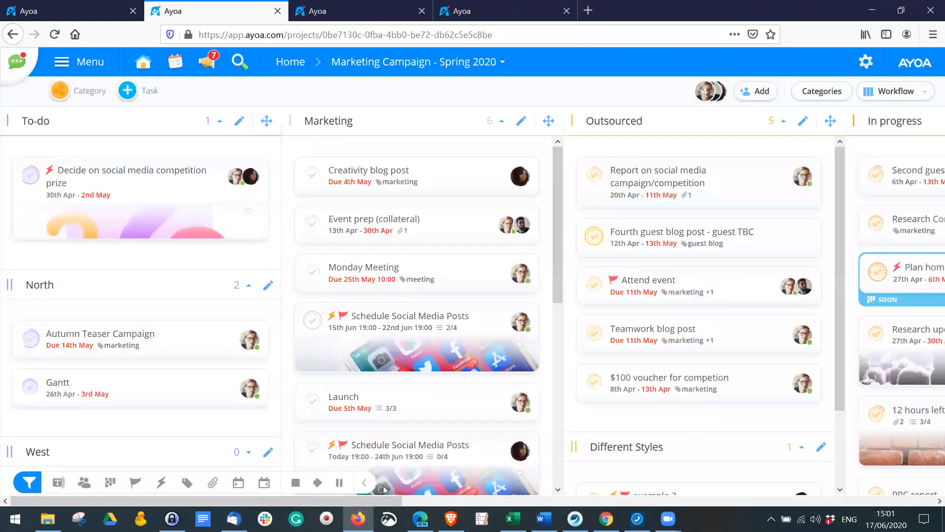
left_click_drag(383, 501, 474, 488)
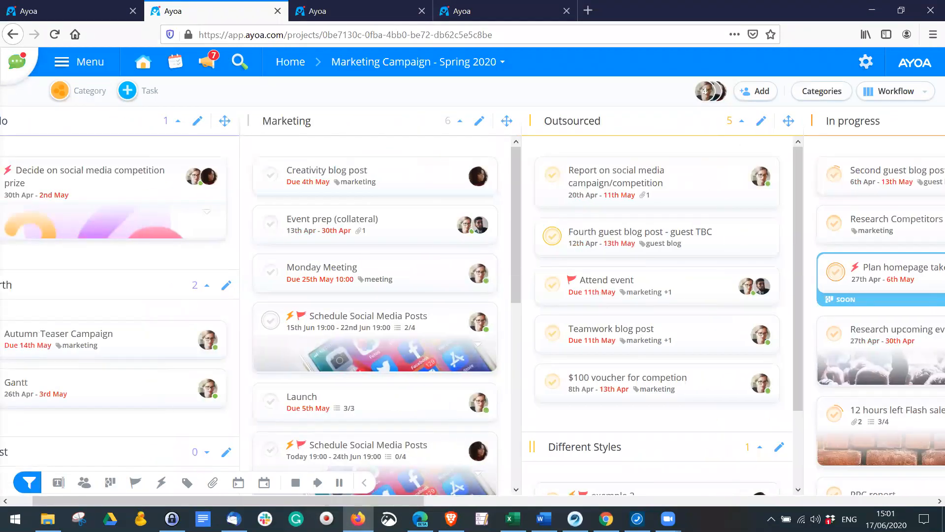
key("alt+Tab")
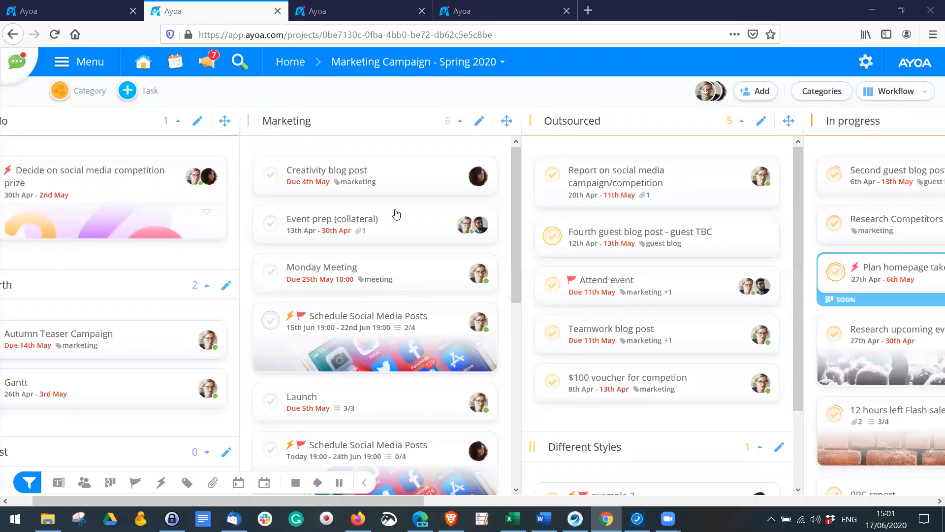
left_click(403, 238)
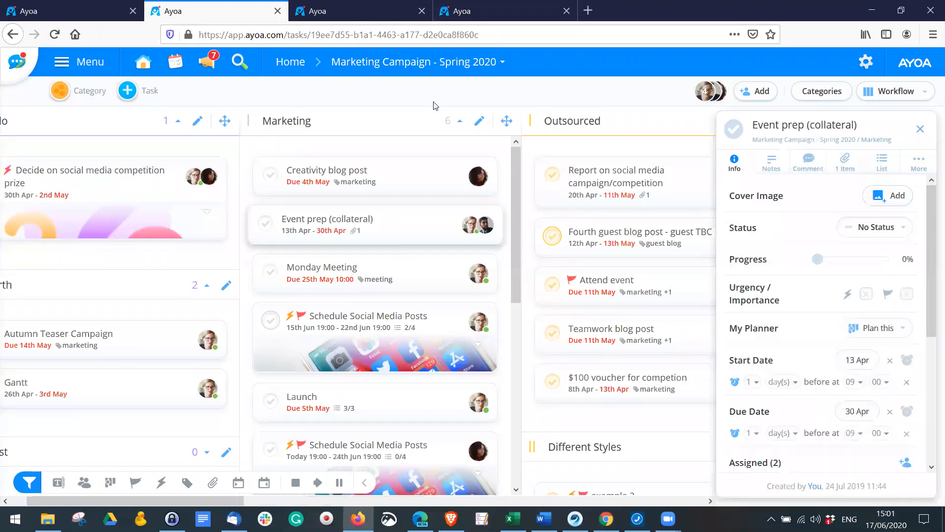
Go to the Ayoa Support mind map and look over its support, tutorial, webinar and road map branches.
left_click(315, 12)
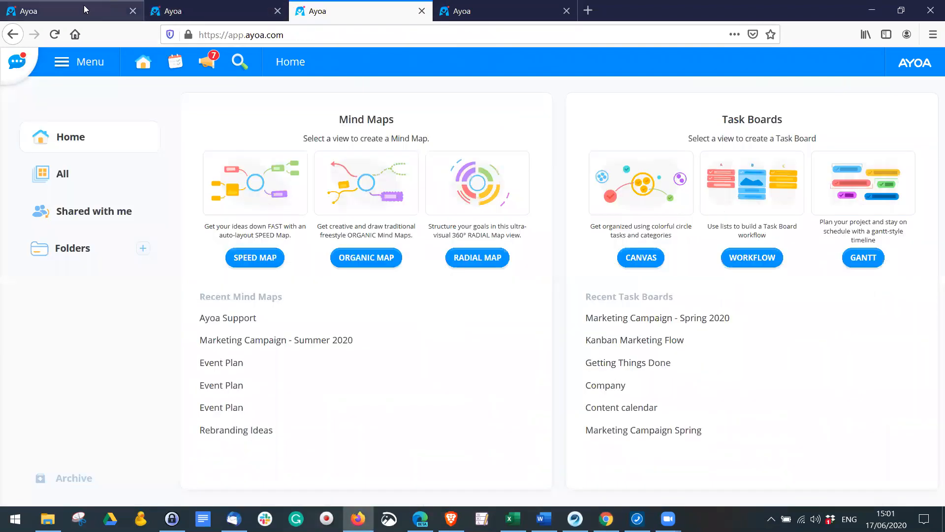
left_click(84, 7)
scroll(412, 188, "down", 1)
scroll(413, 188, "down", 1)
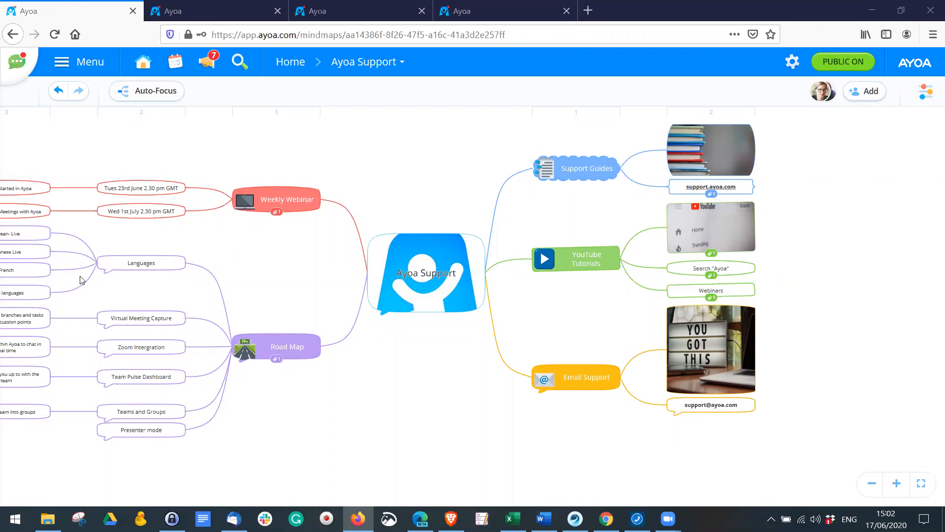
scroll(553, 357, "up", 2)
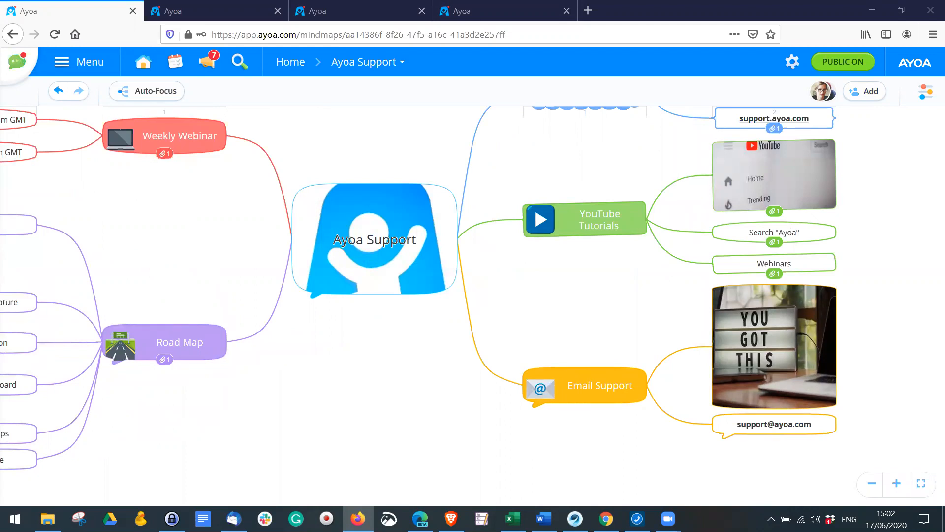
Return to the Marketing Campaign - Spring 2020 board, look across its categories and close the Event prep (collateral) details.
left_click(234, 10)
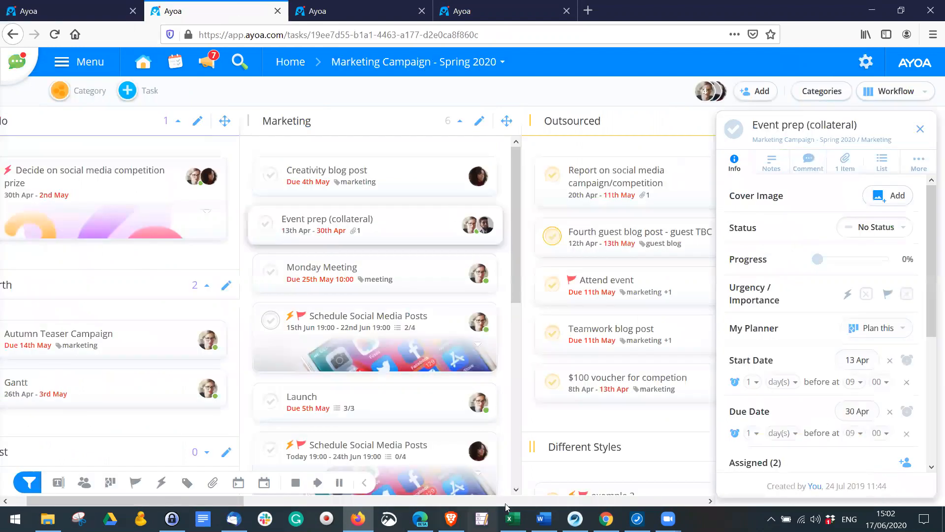
left_click_drag(343, 497, 610, 497)
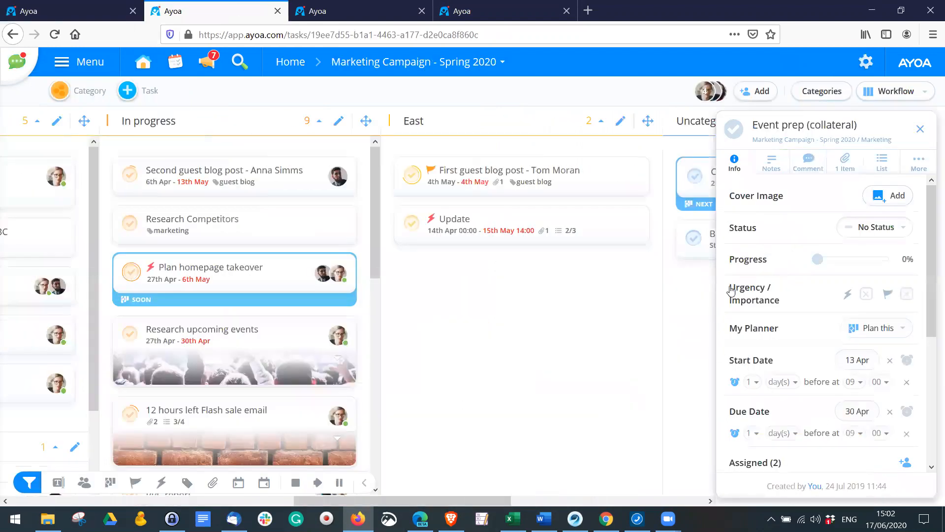
left_click(921, 129)
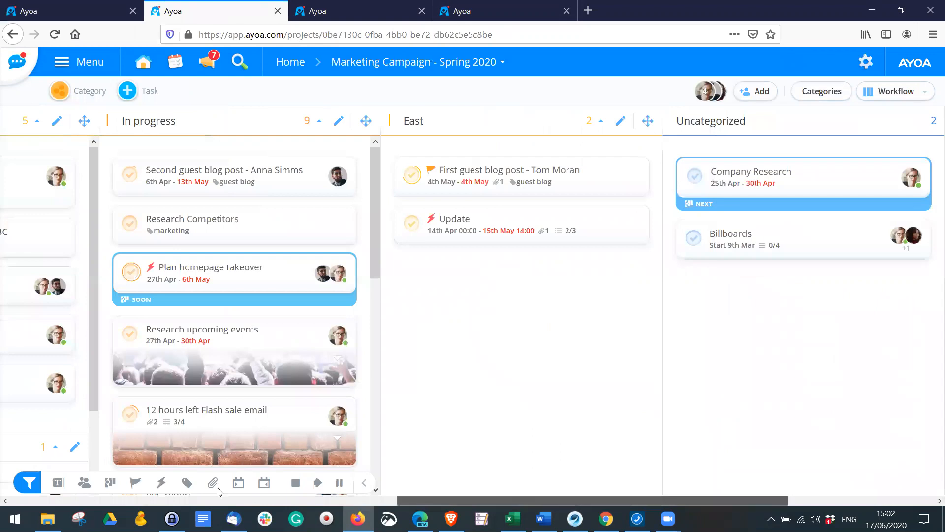
left_click_drag(208, 489, 87, 372)
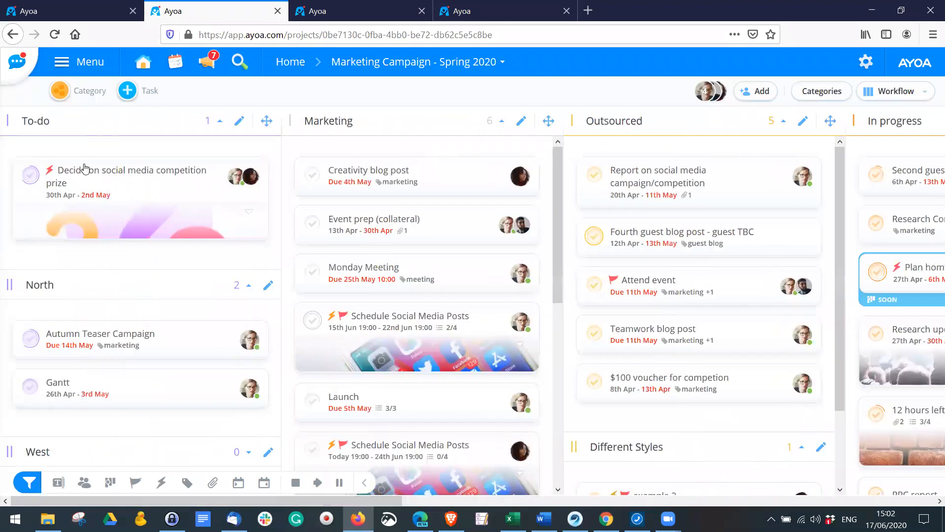
Open the Kanban Marketing Flow board and add a category named Digital Marketing to the To-do column.
left_click(401, 69)
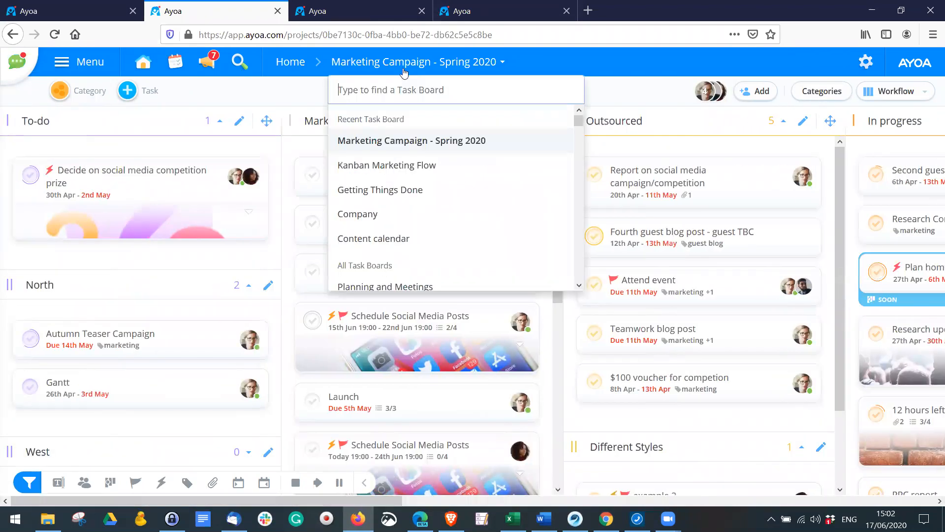
left_click(398, 166)
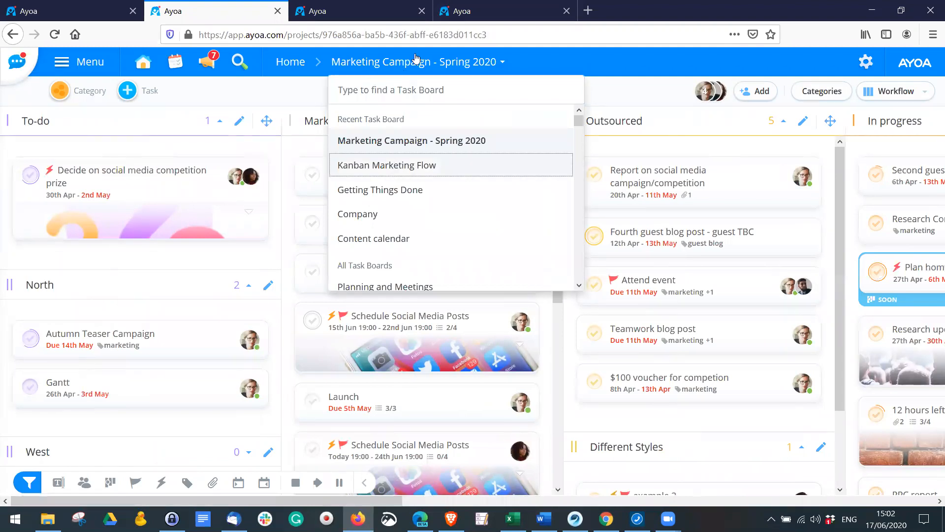
left_click_drag(60, 90, 345, 182)
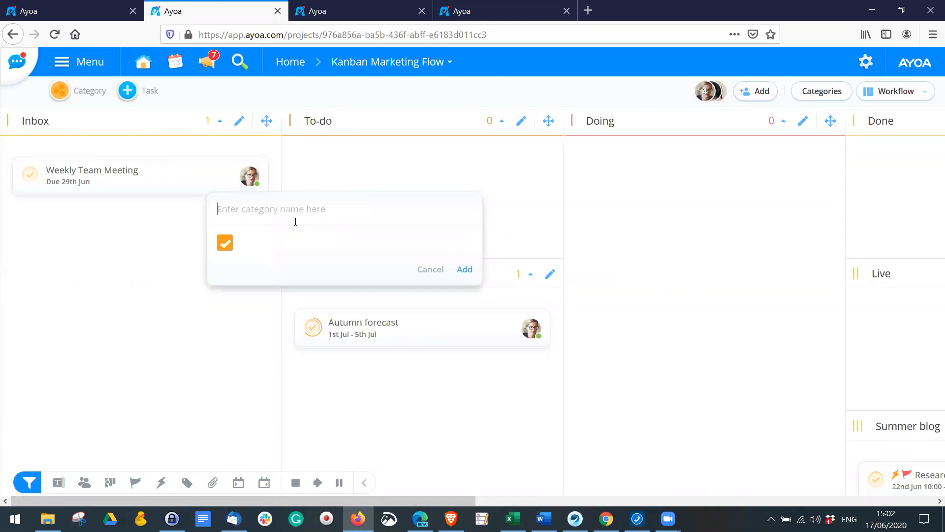
type("Digital Marketing")
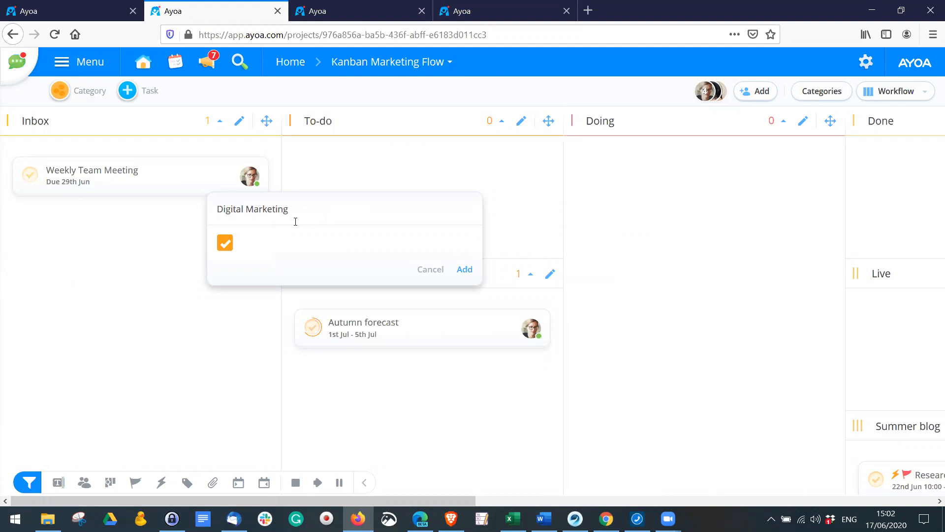
left_click(468, 270)
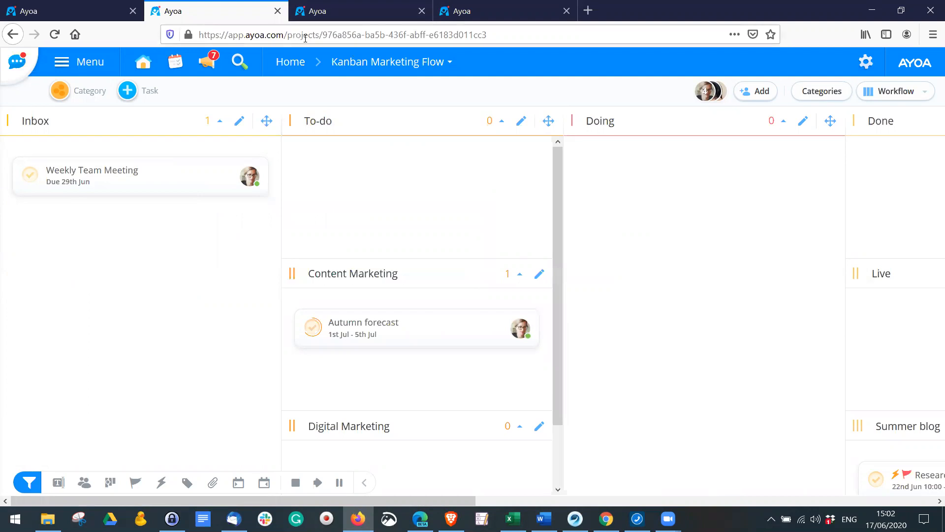
Go to the home page and create a new folder named Marketing.
left_click(72, 5)
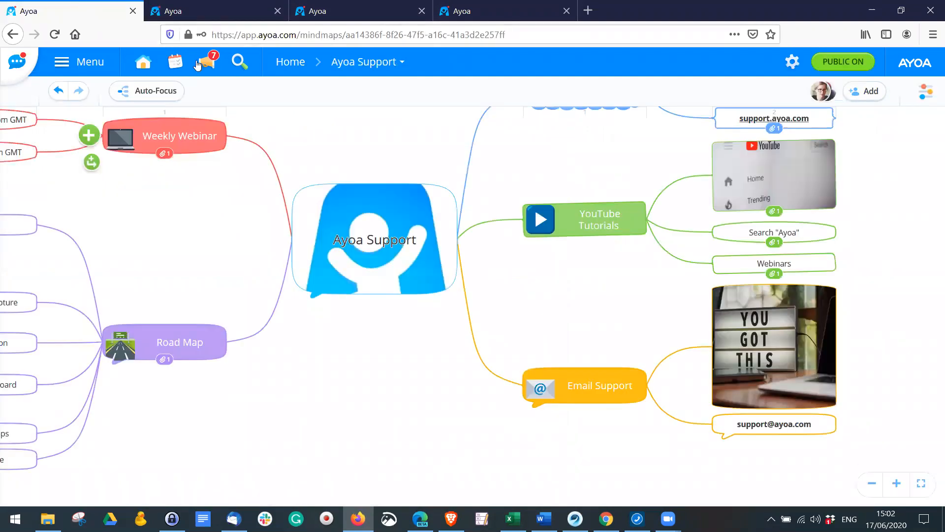
left_click(196, 11)
left_click(300, 63)
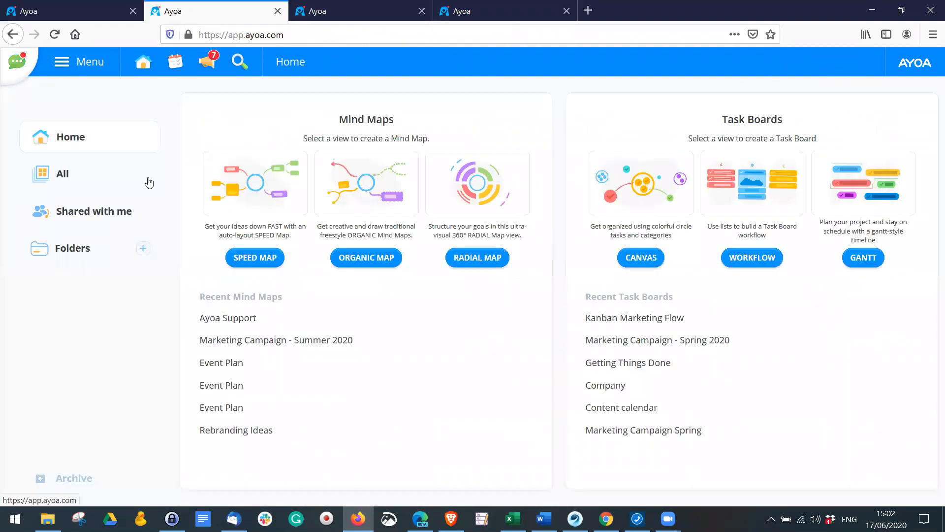
left_click(143, 249)
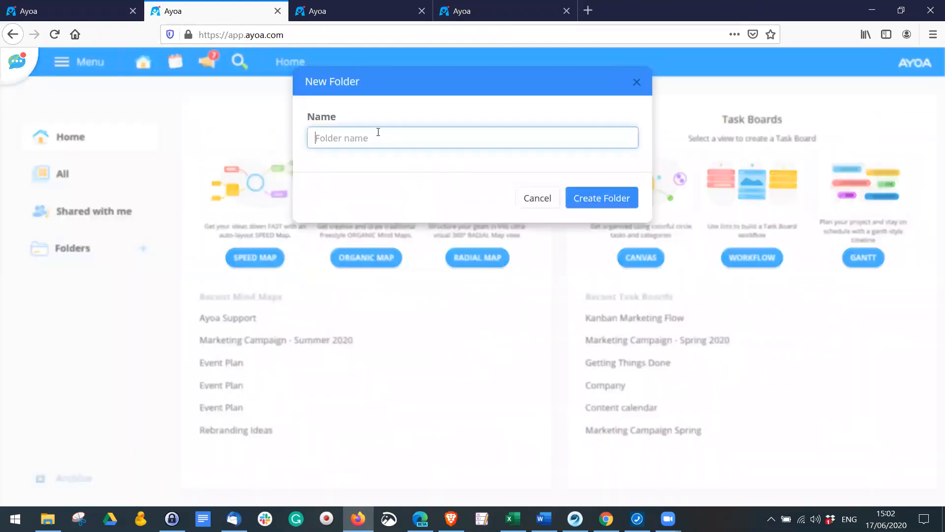
type("Marketing")
left_click(612, 206)
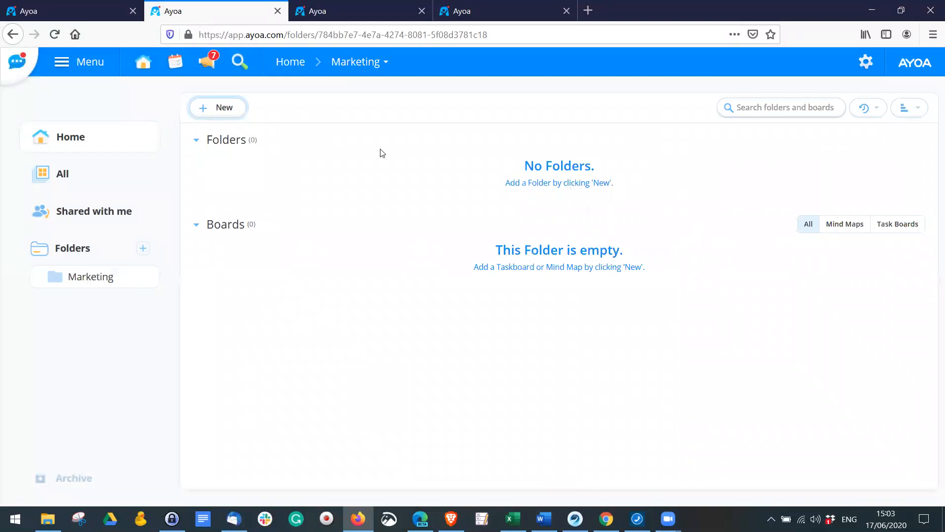
Create a subfolder named Digital Marketing inside the Marketing folder.
left_click(218, 110)
left_click(213, 140)
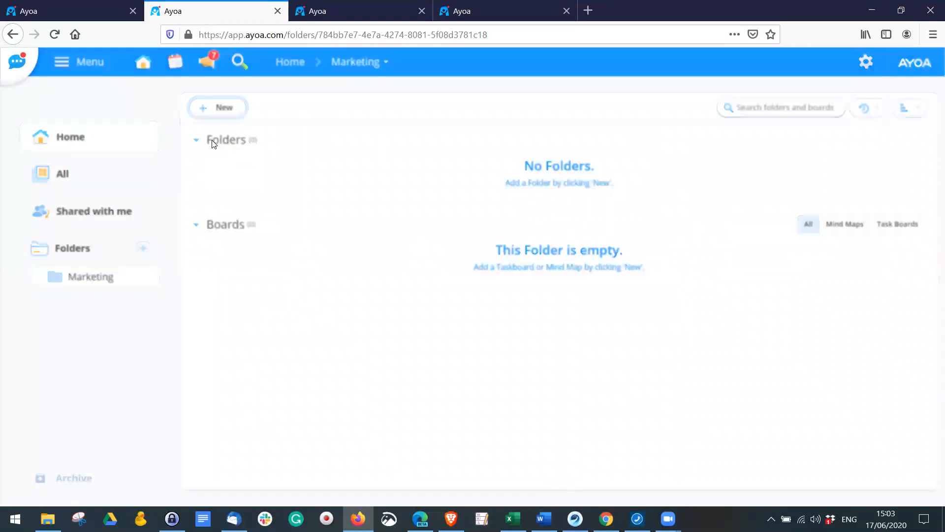
type("Digital Marketin")
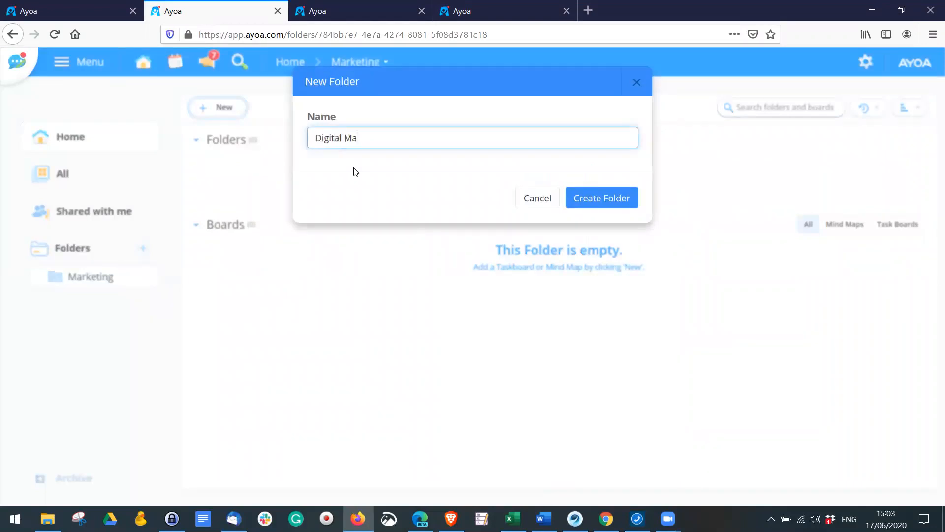
left_click(597, 196)
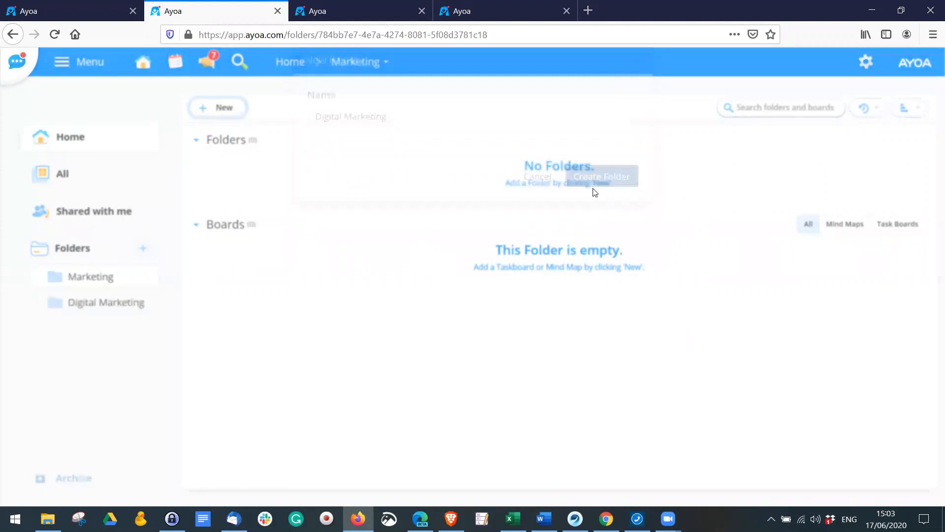
Expand the Marketing folder, list all boards and move the Kanban Marketing Flow board into the Marketing folder.
left_click(39, 276)
left_click(69, 179)
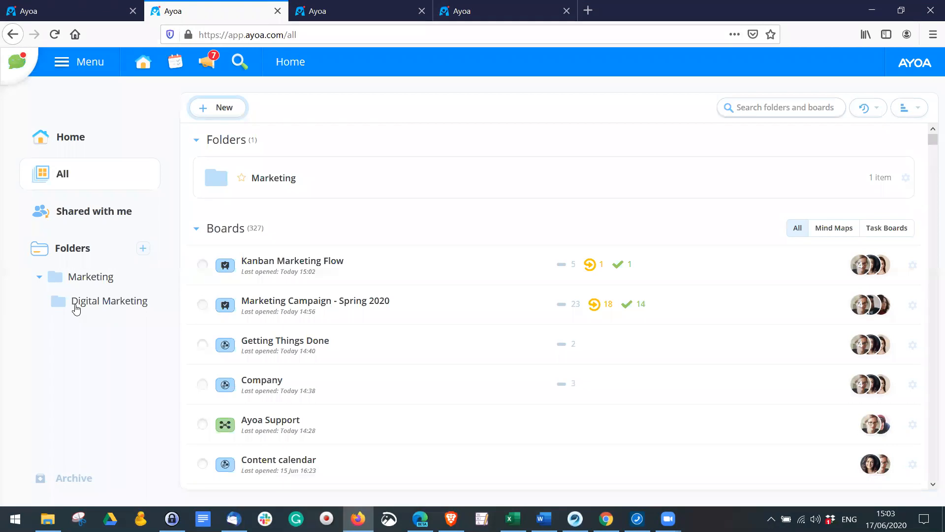
scroll(460, 248, "down", 2)
scroll(460, 247, "up", 2)
left_click_drag(296, 261, 145, 270)
left_click_drag(170, 300, 137, 303)
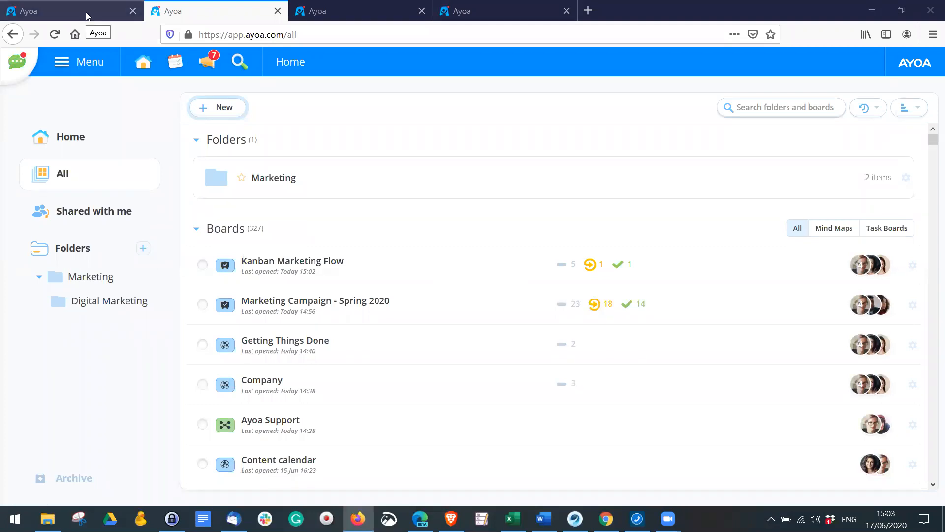
Return to the home page that lists the recent mind maps and task boards.
left_click(357, 13)
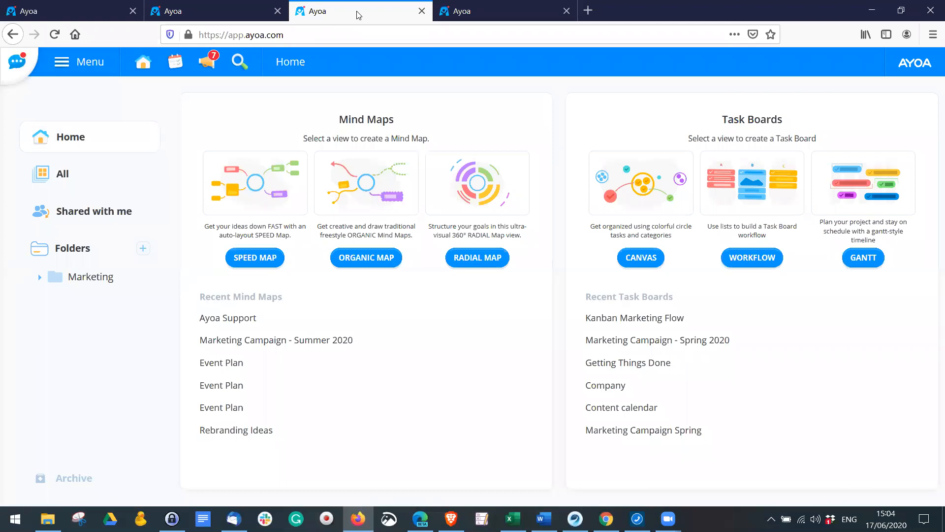
left_click(189, 14)
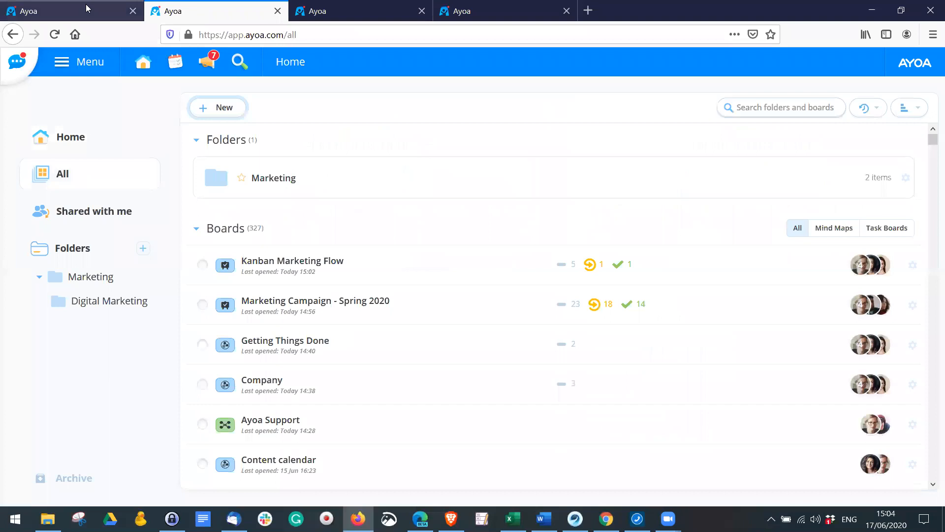
left_click(343, 5)
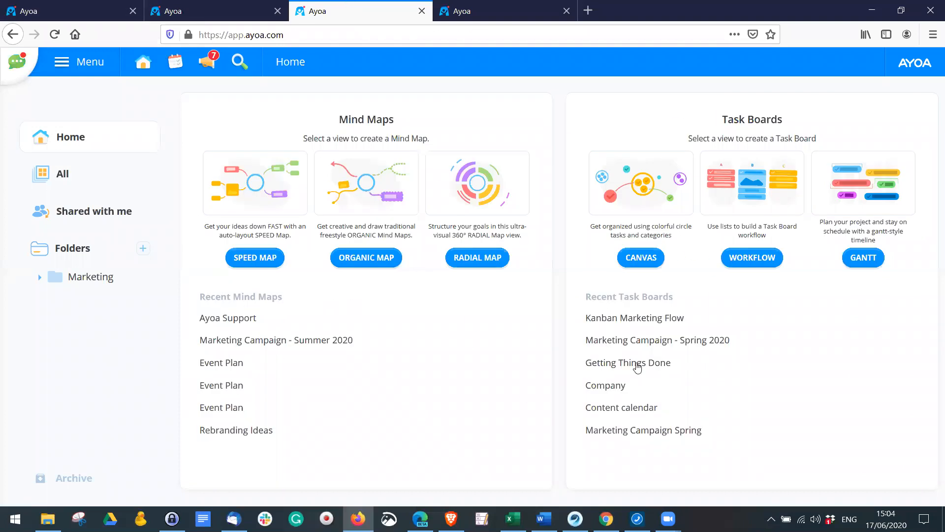
Open the Kanban Marketing Flow board and view the info of the Autumn forecast task under Content Marketing.
left_click(629, 324)
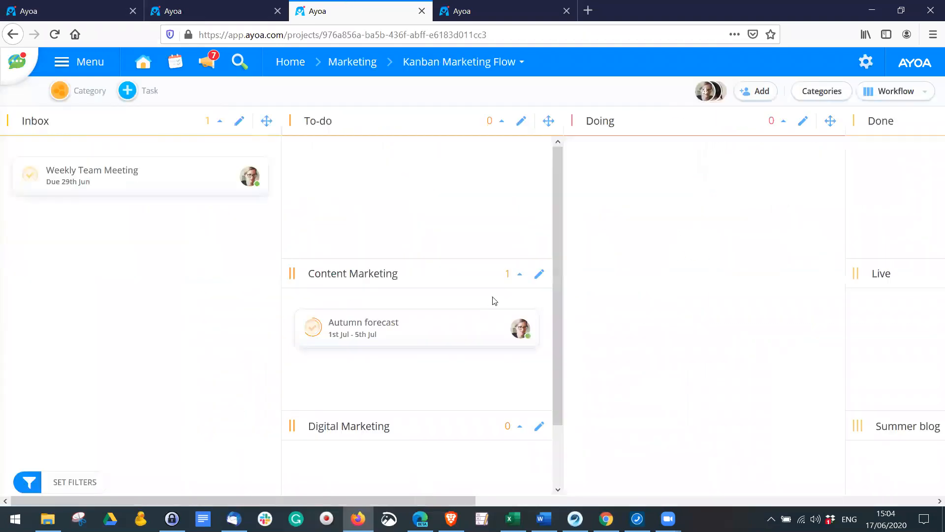
left_click(373, 317)
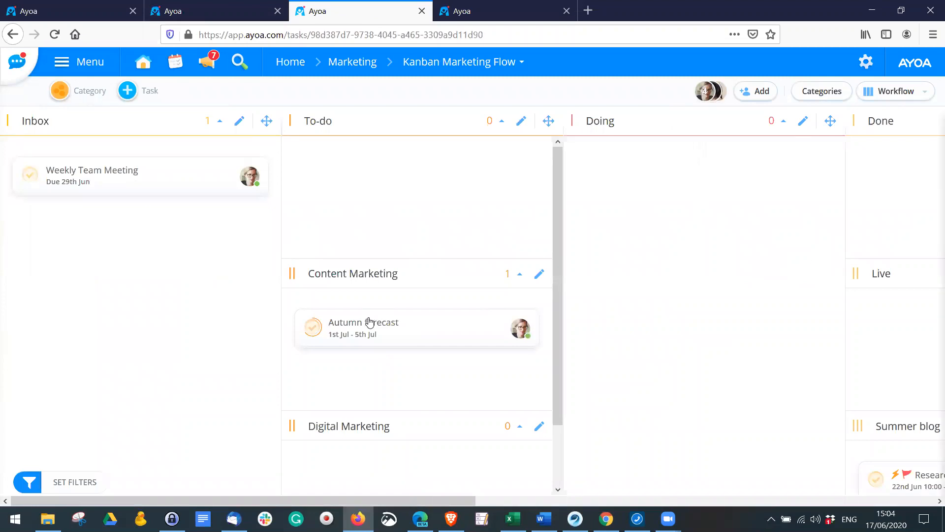
scroll(840, 320, "down", 3)
scroll(836, 315, "up", 3)
scroll(834, 301, "down", 3)
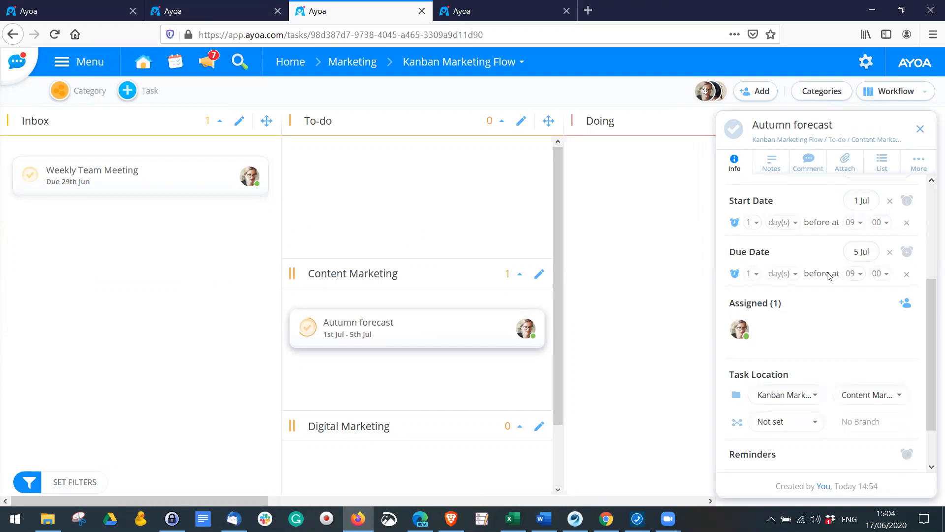
Set the Autumn forecast task's due date to 21 July 2020.
left_click(861, 252)
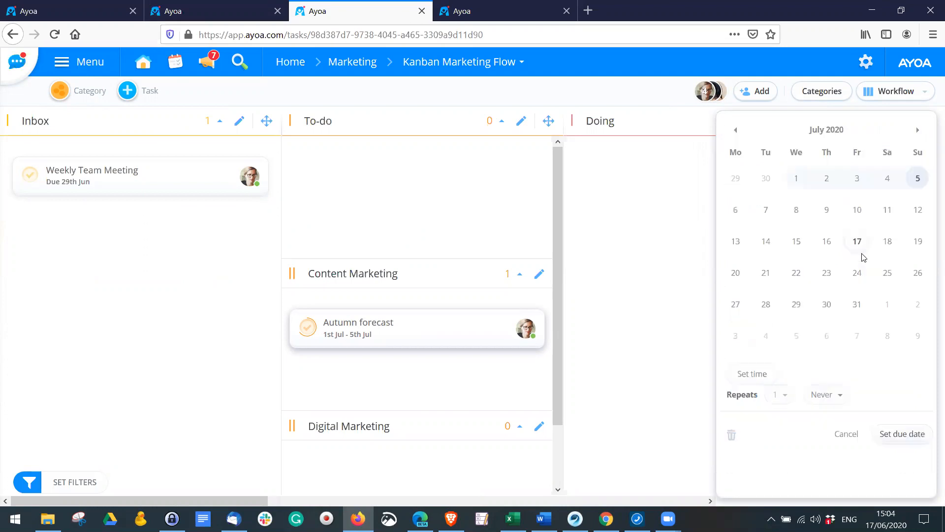
left_click(766, 275)
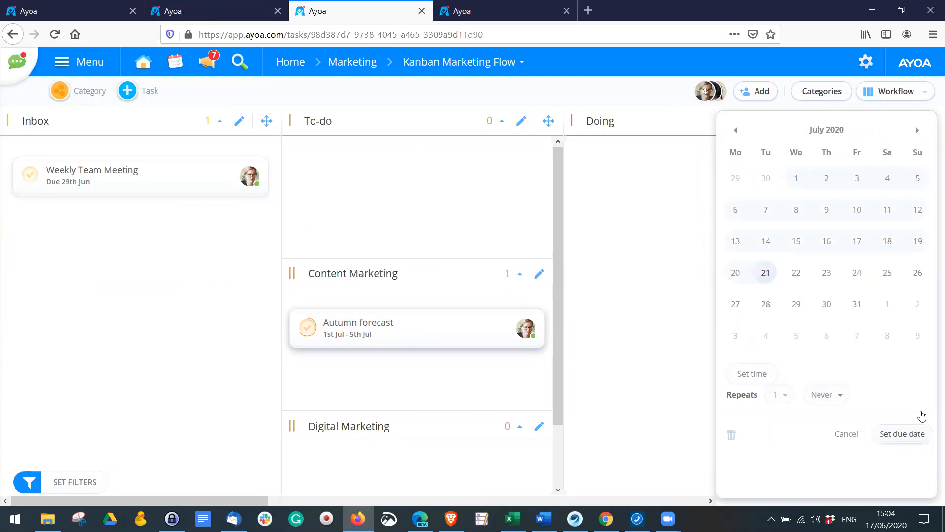
left_click(897, 436)
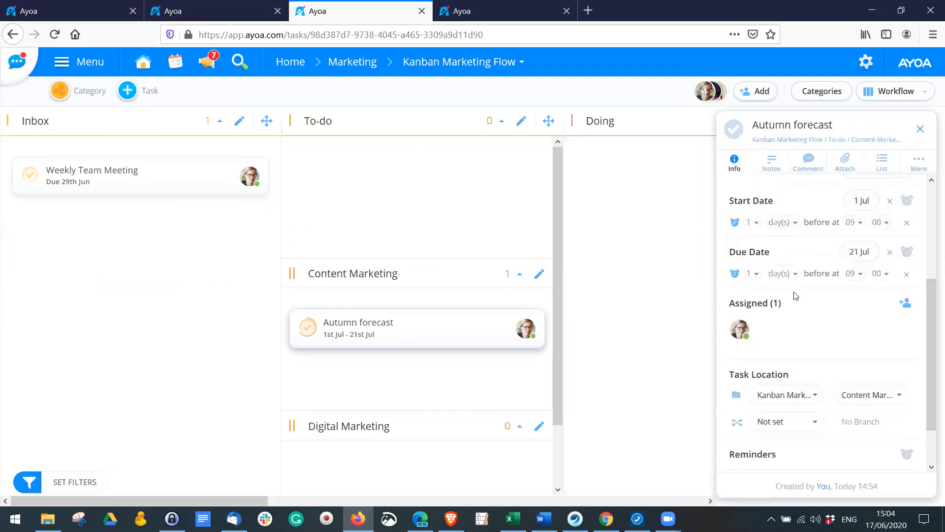
left_click(779, 278)
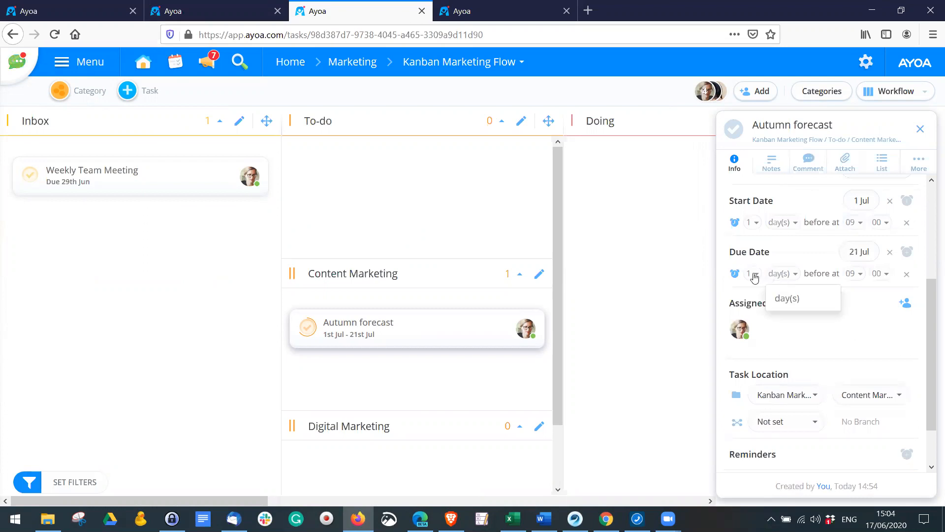
Set the Autumn forecast task's due date to 27 July 2020, repeating every 1 week, and close the task details.
left_click(862, 256)
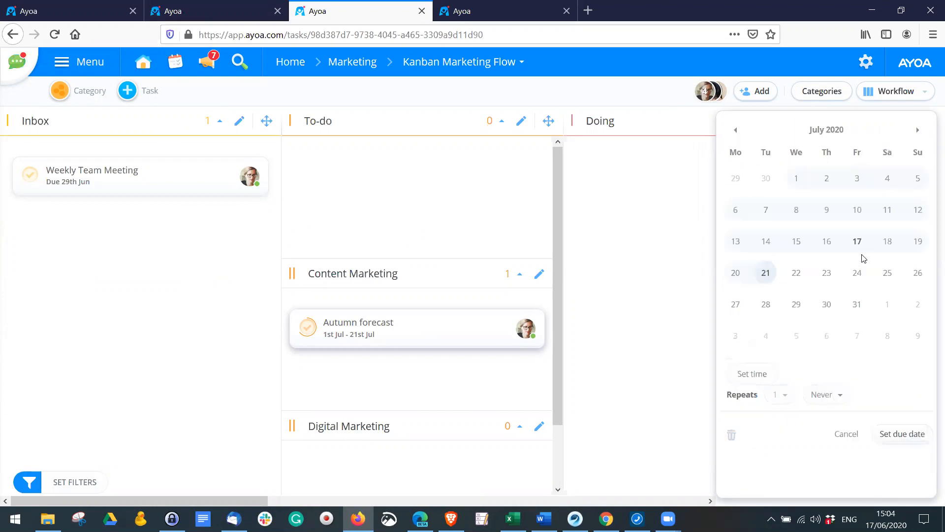
left_click(735, 304)
left_click(823, 394)
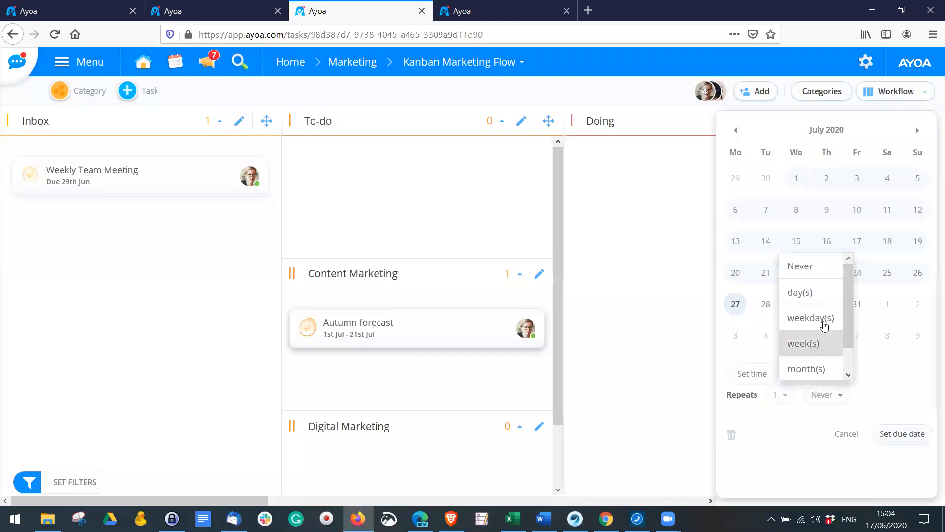
left_click(815, 342)
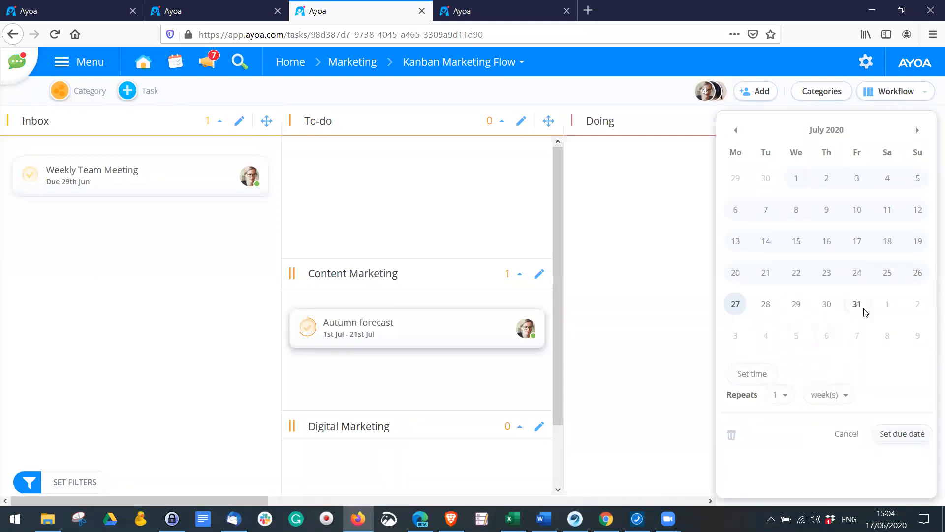
left_click(903, 435)
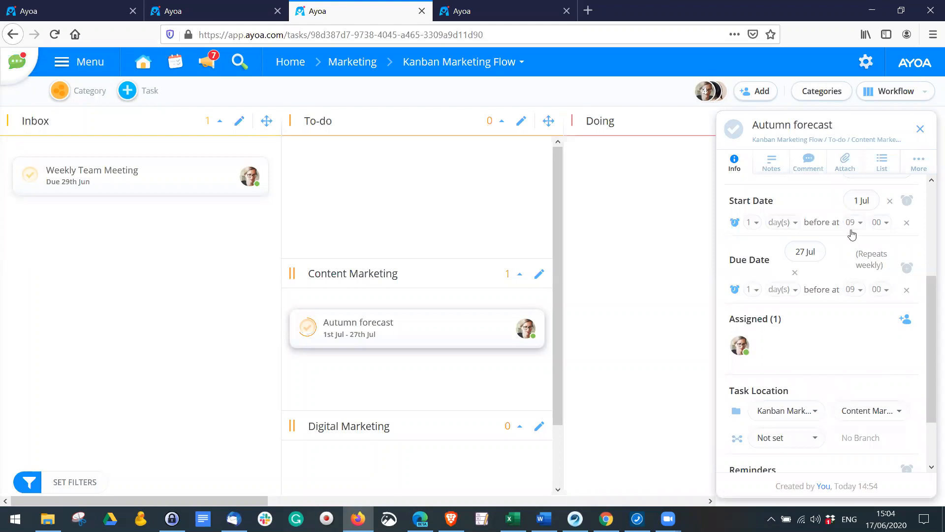
left_click(920, 128)
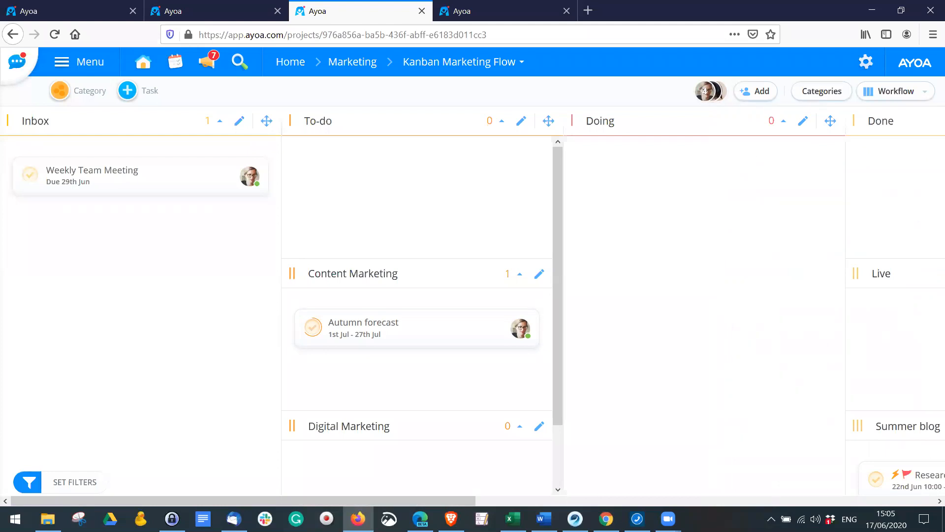
Open the Marketing Campaign - Summer 2020 mind map from the list of all boards.
left_click(72, 3)
left_click(235, 11)
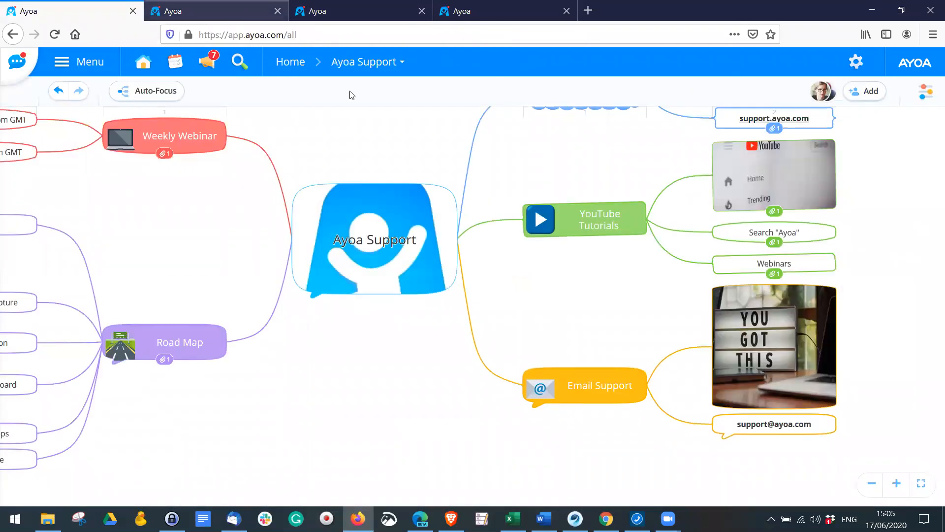
scroll(326, 353, "down", 2)
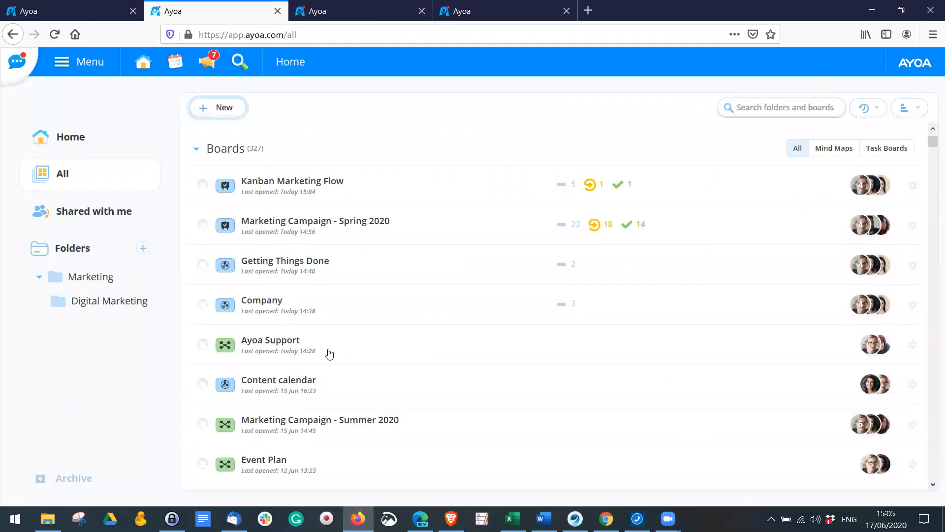
scroll(333, 353, "down", 3)
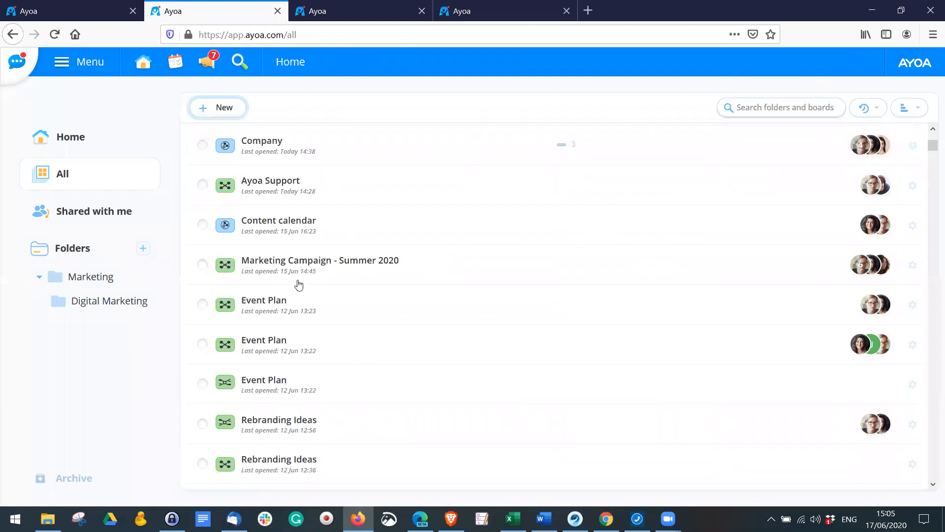
left_click(296, 264)
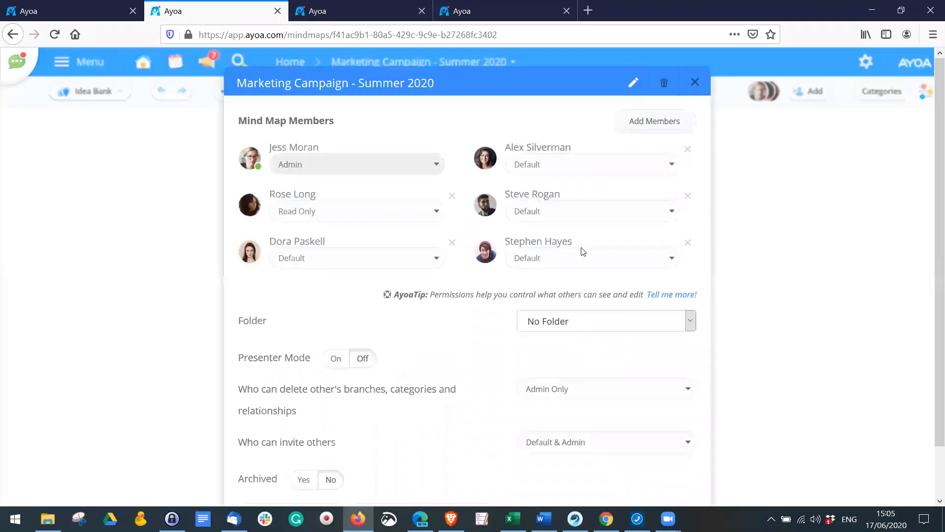
Review the mind map's settings for members, folder, presenter mode and permissions, and close them.
scroll(584, 252, "down", 2)
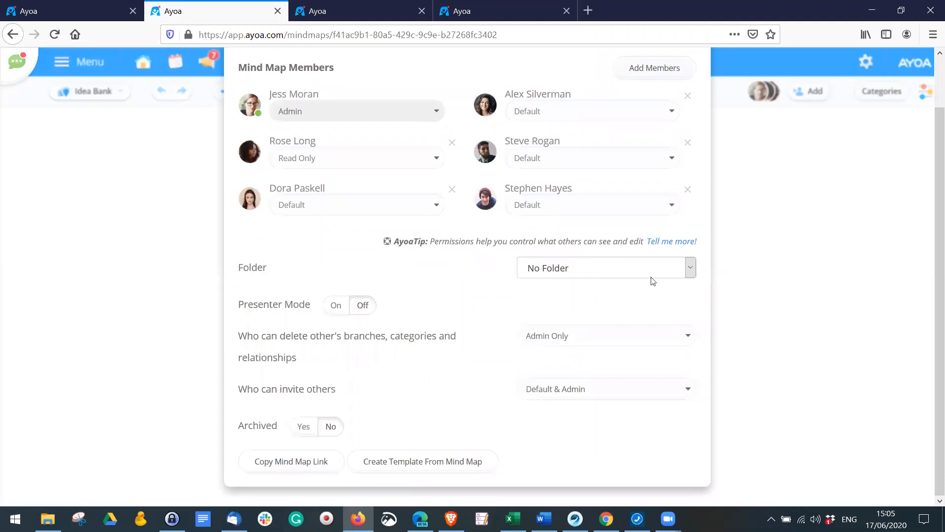
scroll(684, 283, "up", 2)
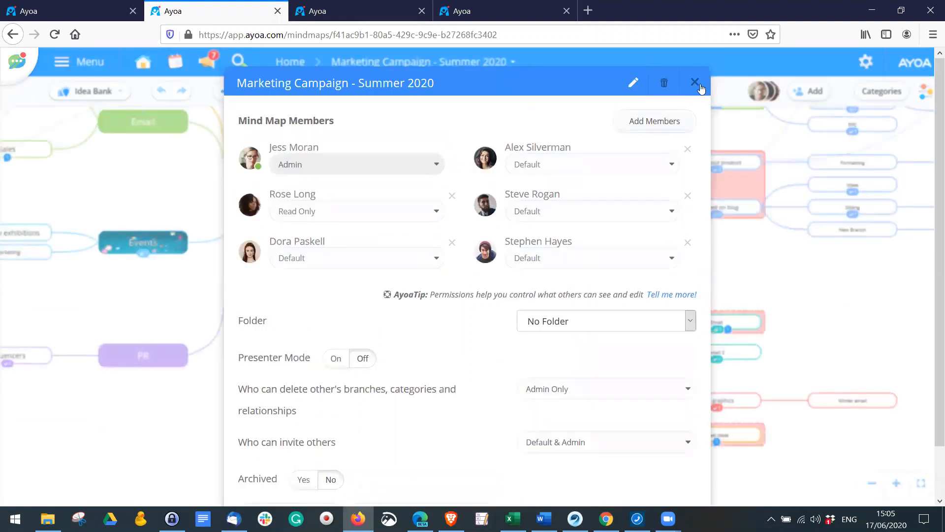
left_click(701, 88)
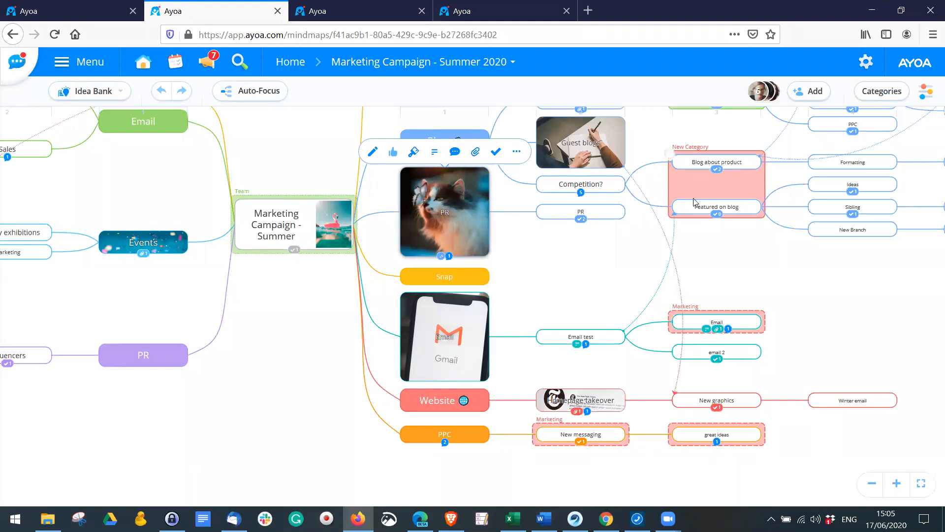
Add a mind map link from the Snap branch to the Rebranding Ideas mind map and close the branch details.
left_click_drag(708, 249, 603, 272)
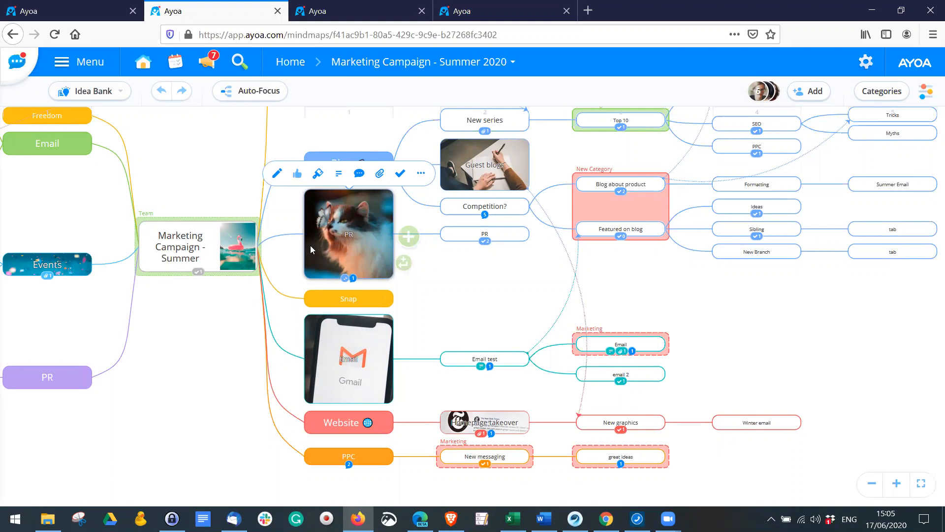
left_click_drag(236, 147, 248, 147)
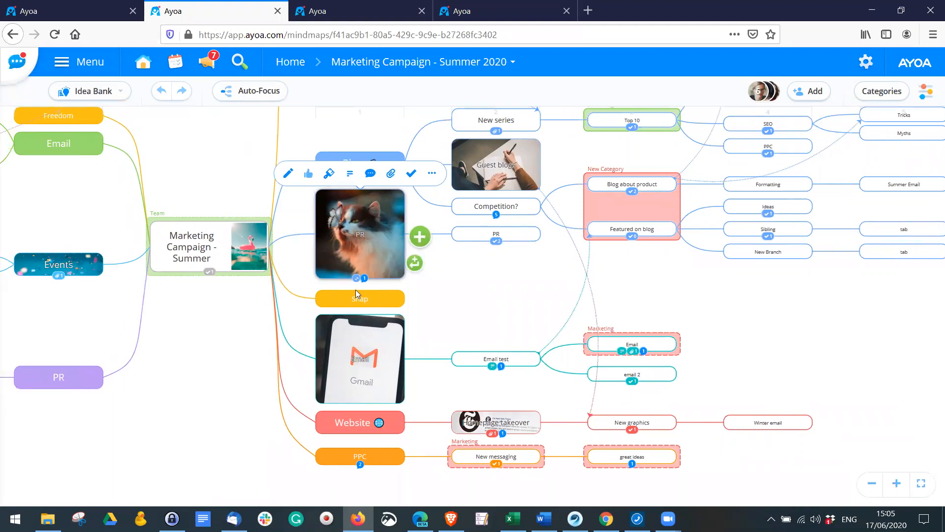
left_click(349, 302)
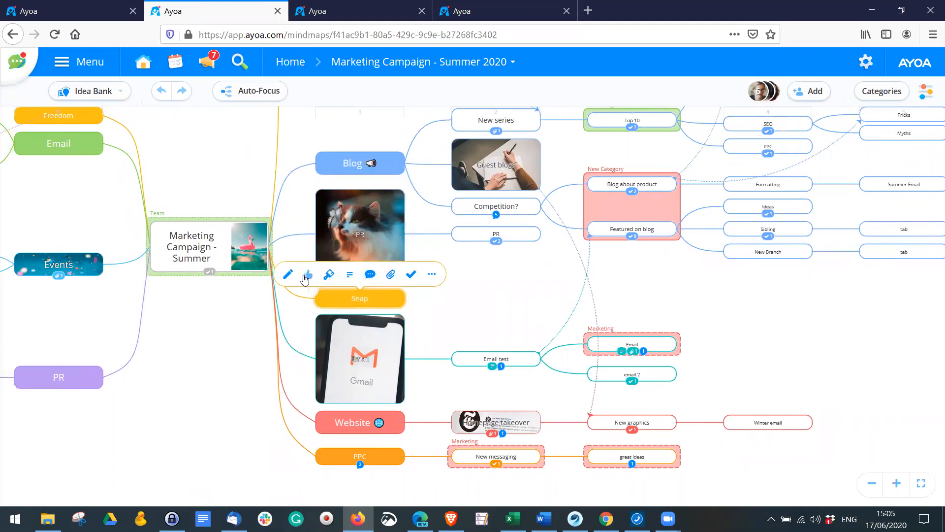
left_click(432, 277)
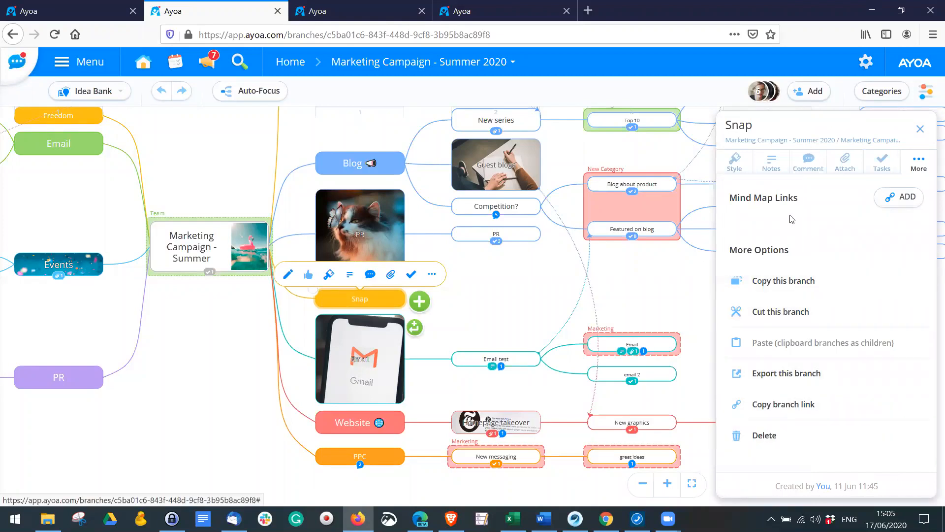
left_click_drag(762, 197, 777, 198)
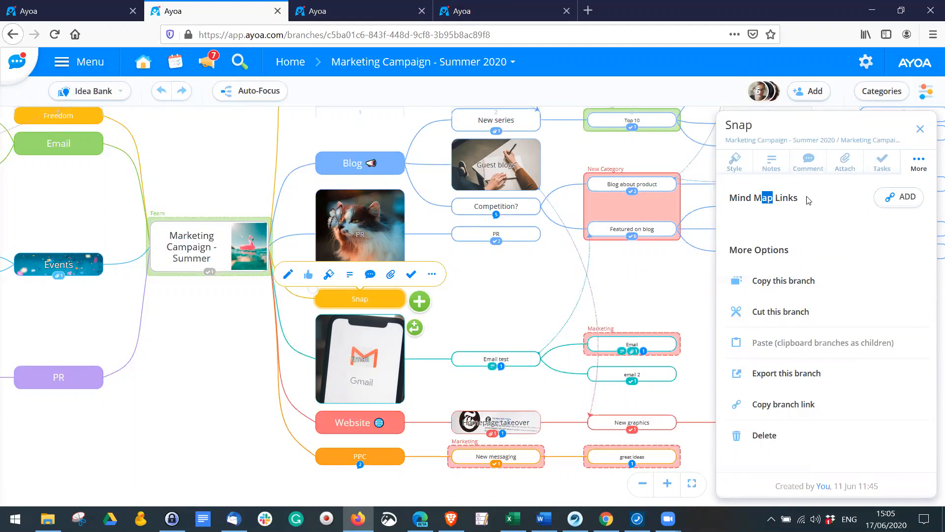
left_click(904, 197)
left_click(790, 237)
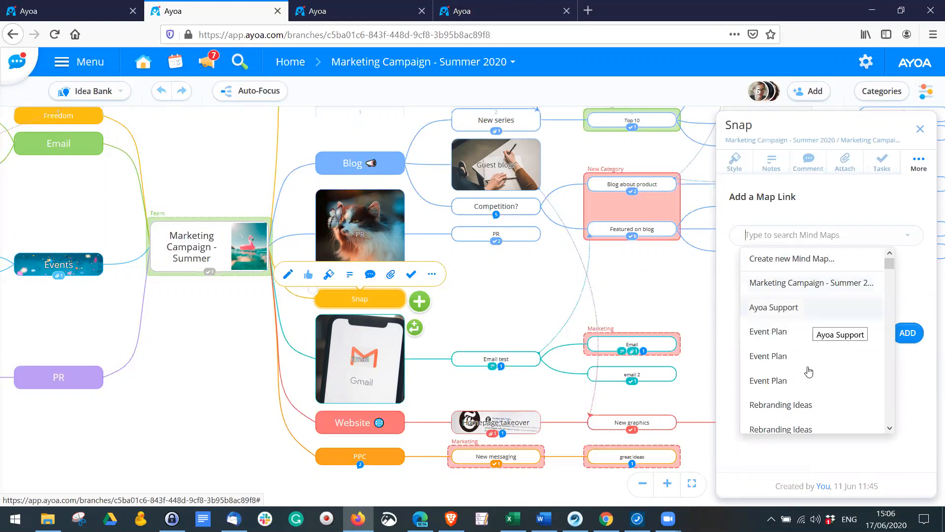
left_click(804, 406)
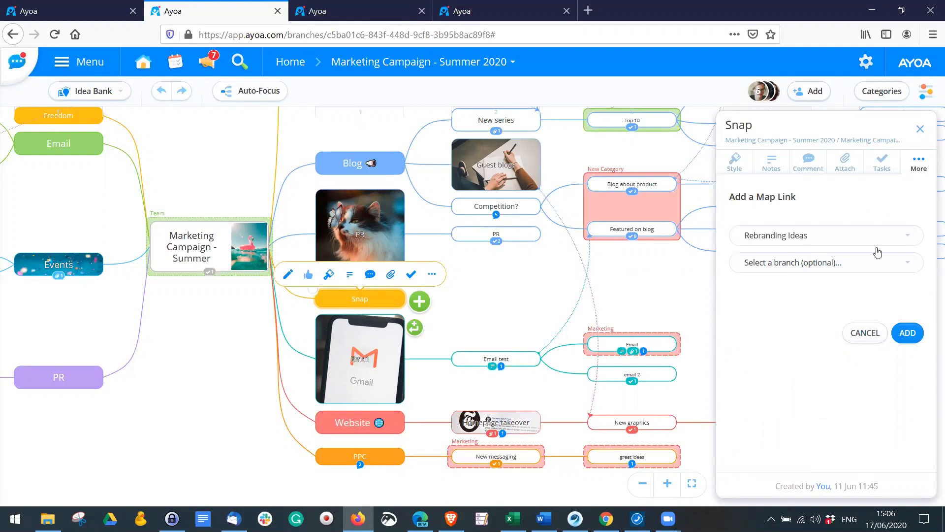
left_click(907, 333)
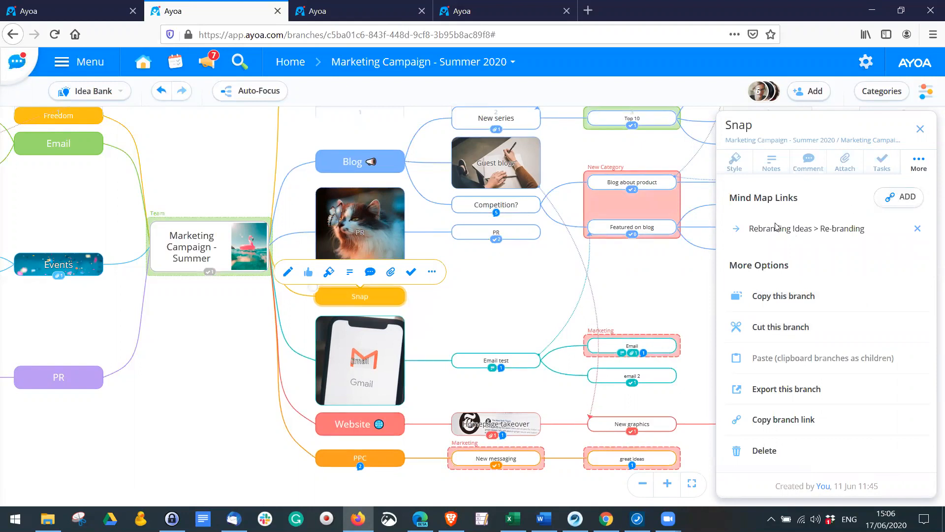
left_click(526, 300)
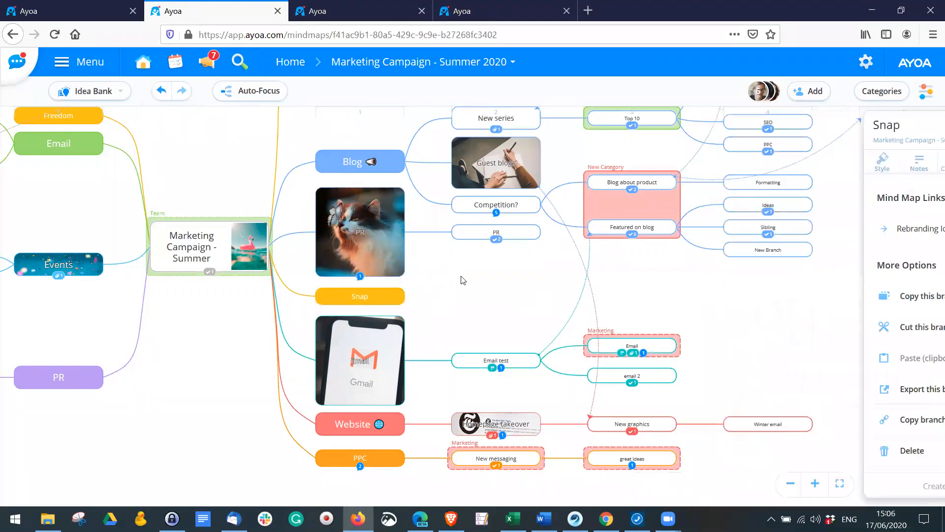
left_click(368, 244)
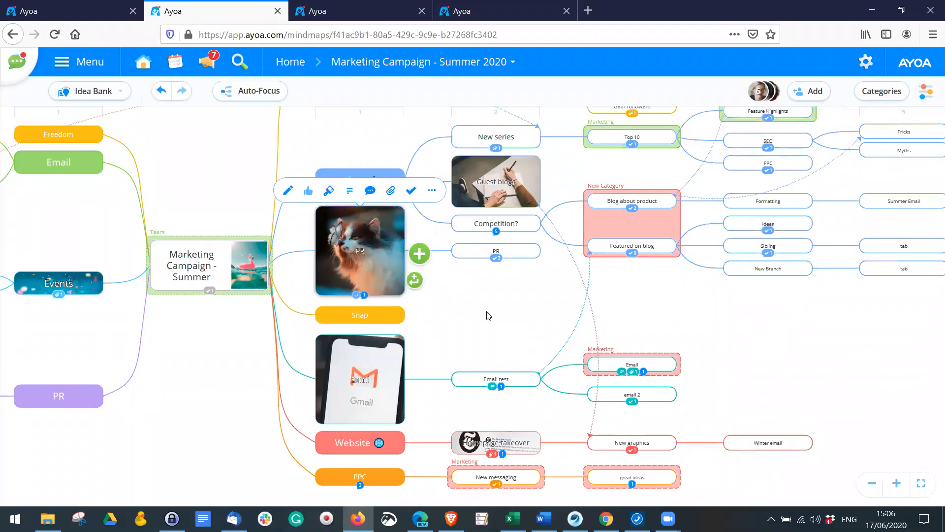
left_click(507, 317)
Return to the Ayoa Support mind map and examine the Support Guides and YouTube Tutorials branches with their linked resources.
left_click(51, 10)
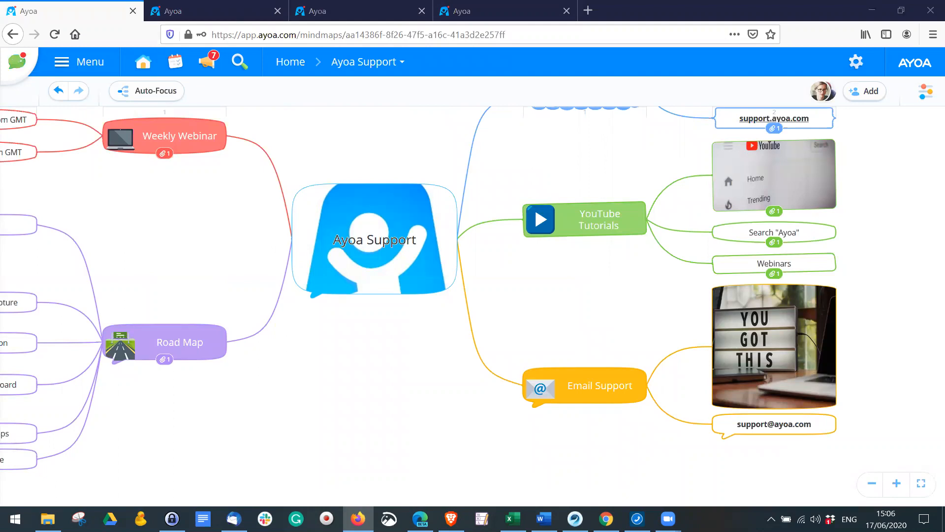
key("alt+Tab")
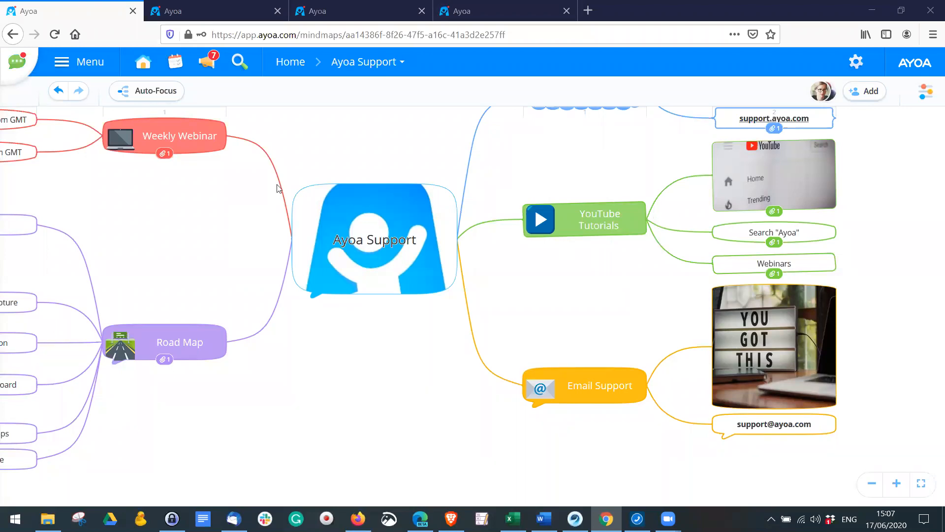
scroll(579, 264, "down", 1)
scroll(577, 263, "up", 2)
left_click_drag(576, 126, 509, 325)
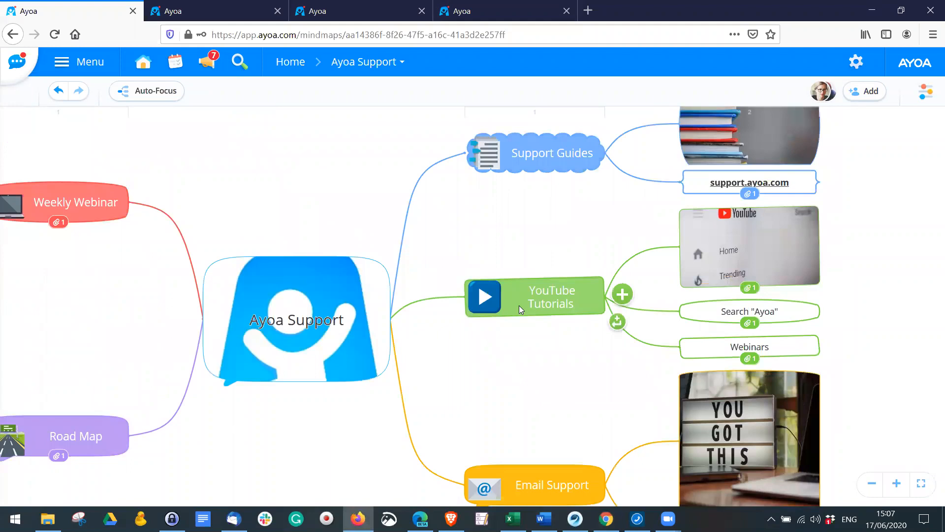
scroll(519, 305, "up", 2)
scroll(560, 198, "down", 3)
left_click_drag(563, 198, 499, 238)
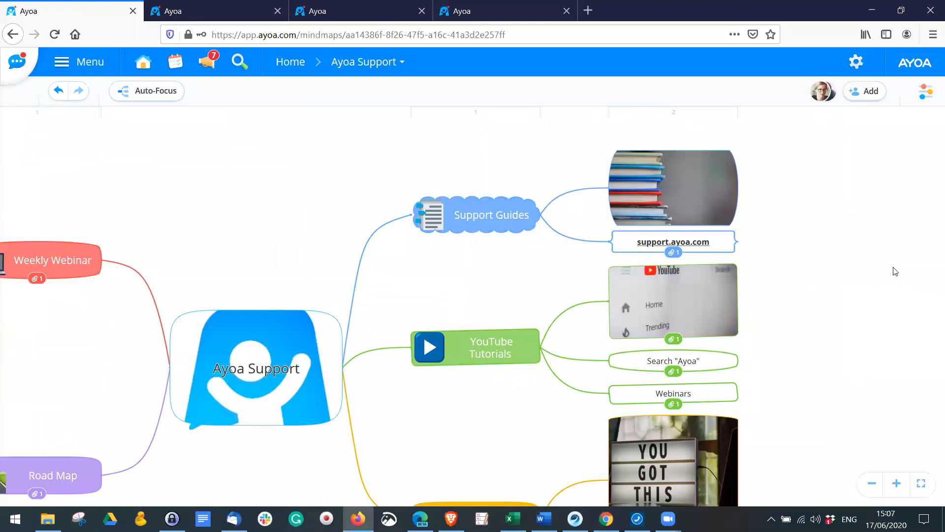
mouse_move(634, 247)
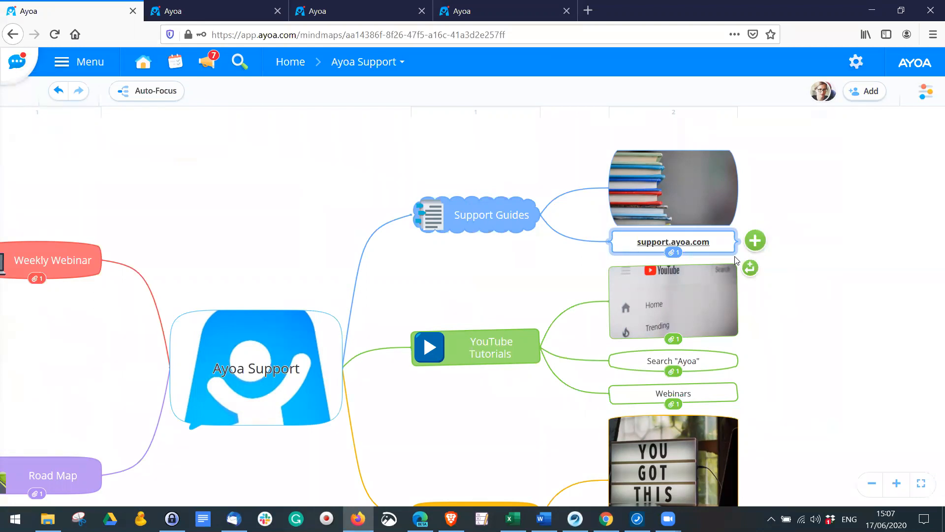
left_click_drag(819, 347, 810, 294)
mouse_move(429, 290)
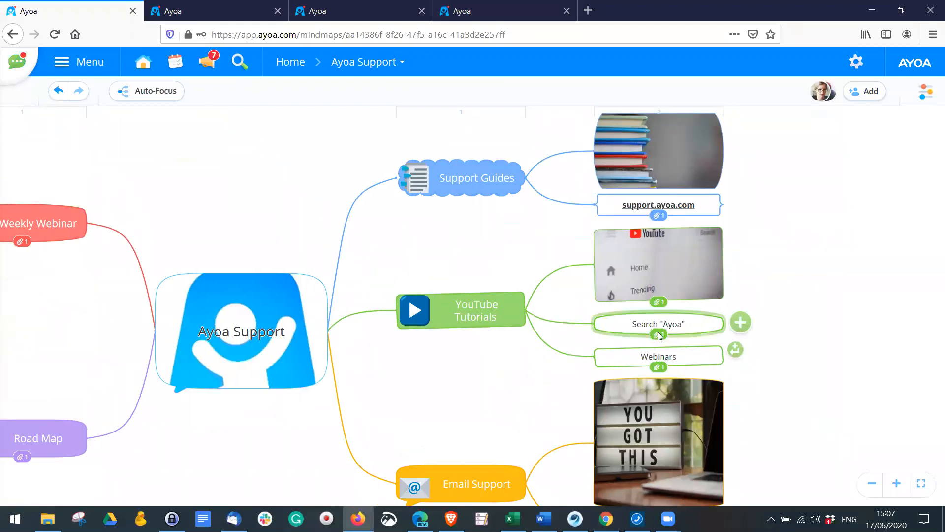
Examine the links on the Search "Ayoa" and Webinars branches and the contact address under the Email Support branch.
mouse_move(656, 336)
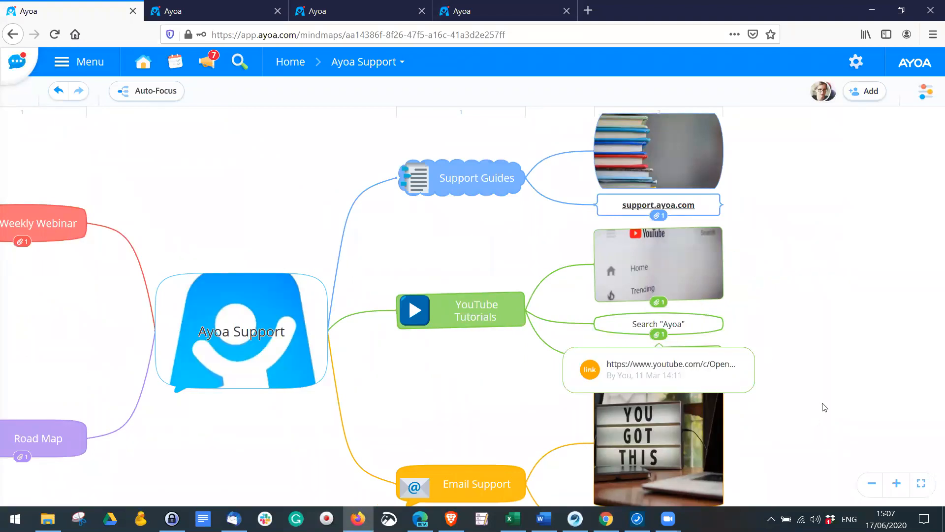
mouse_move(667, 371)
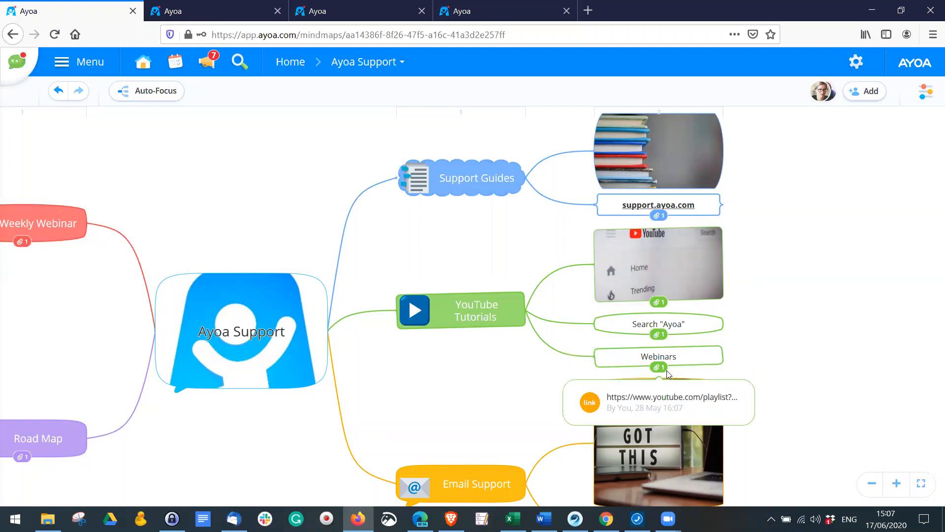
scroll(829, 308, "down", 3)
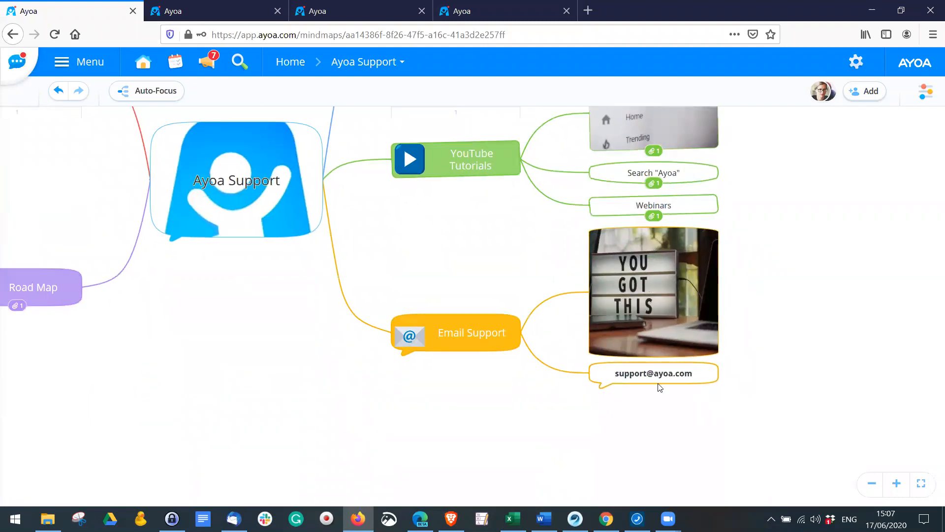
left_click(658, 382)
scroll(658, 383, "up", 1)
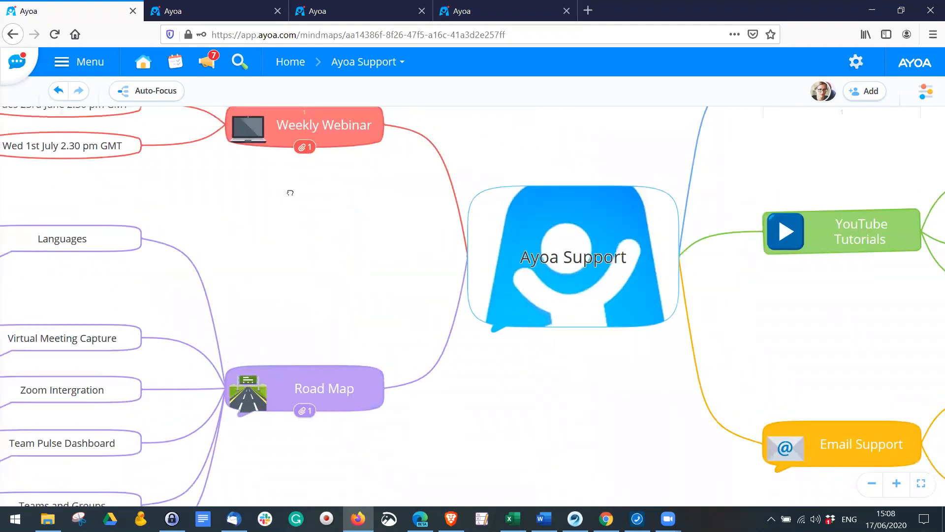
Examine the Weekly Webinar branch's upcoming sessions and the Languages items under the Road Map branch.
left_click_drag(290, 193, 680, 347)
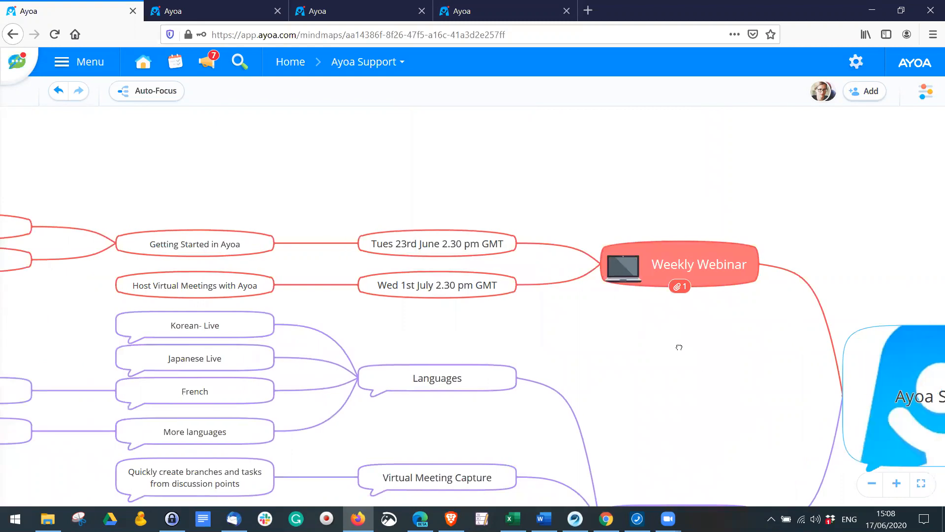
left_click(416, 256)
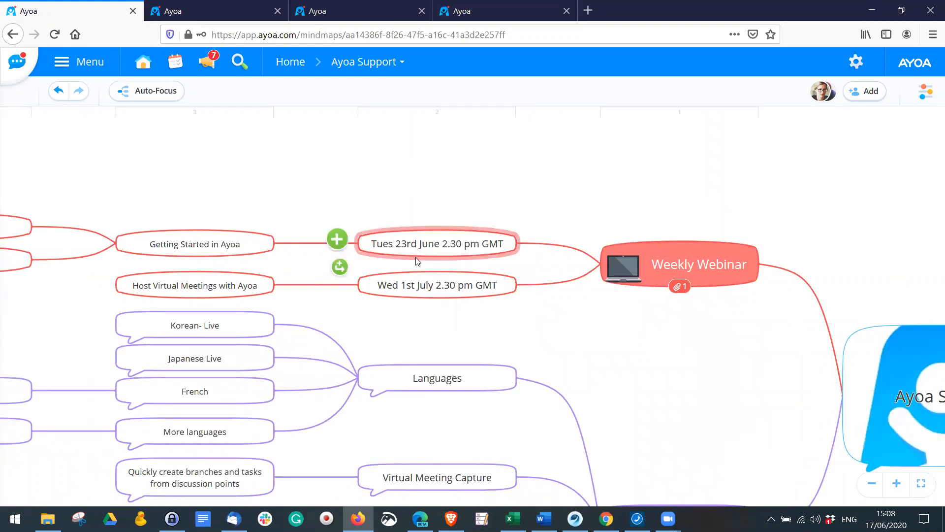
left_click(237, 230)
left_click(238, 175)
left_click_drag(564, 182, 411, 188)
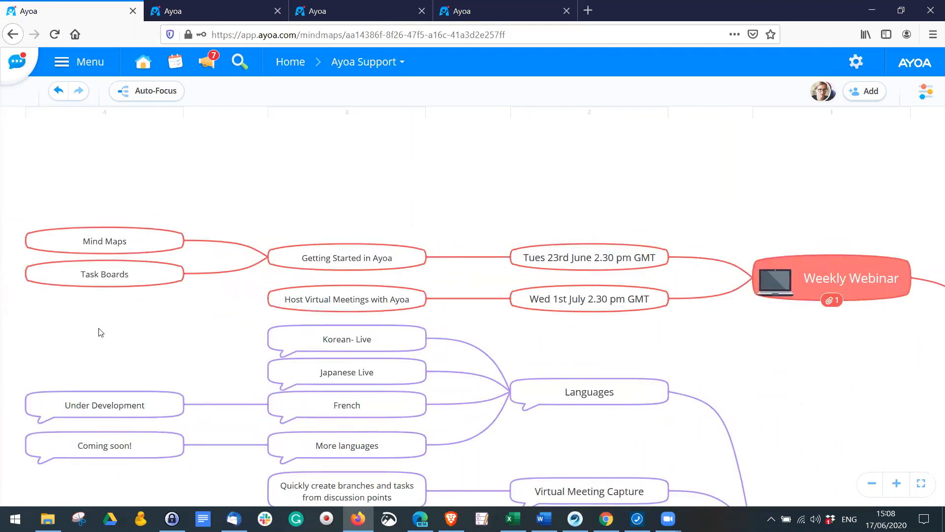
left_click_drag(771, 398, 739, 353)
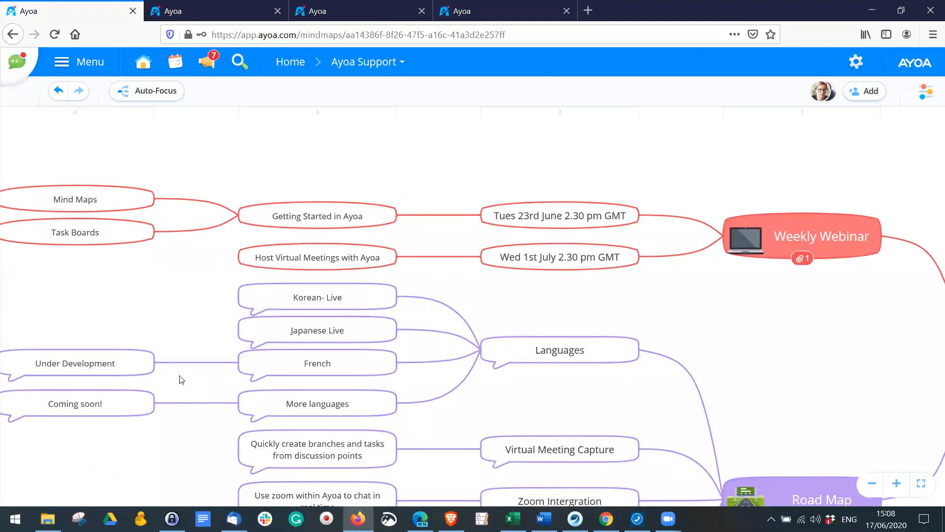
left_click(112, 364)
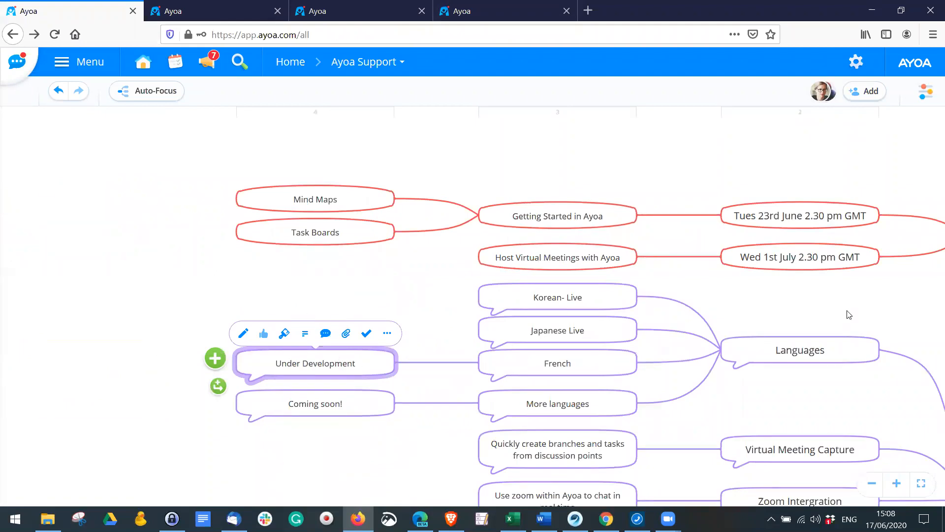
Go to the home page and reopen the Ayoa Support mind map from the recent mind maps.
left_click(718, 299)
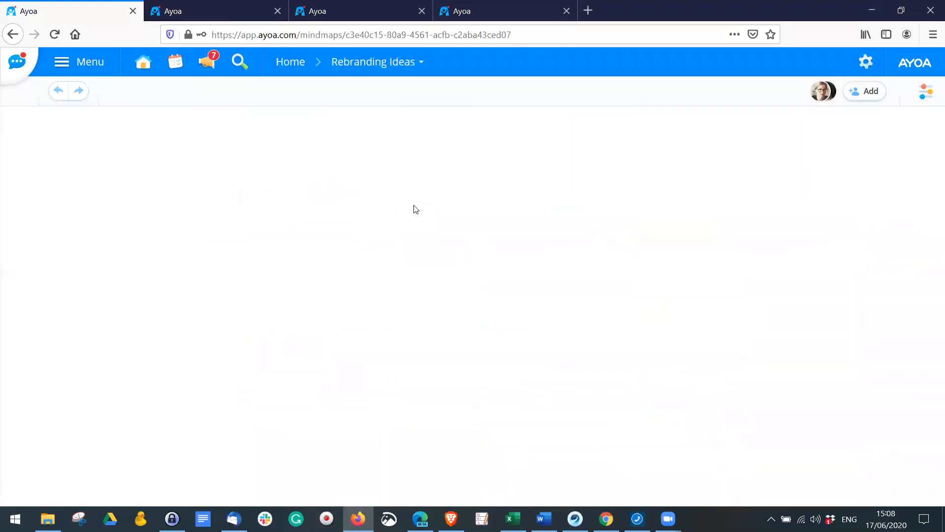
left_click(292, 64)
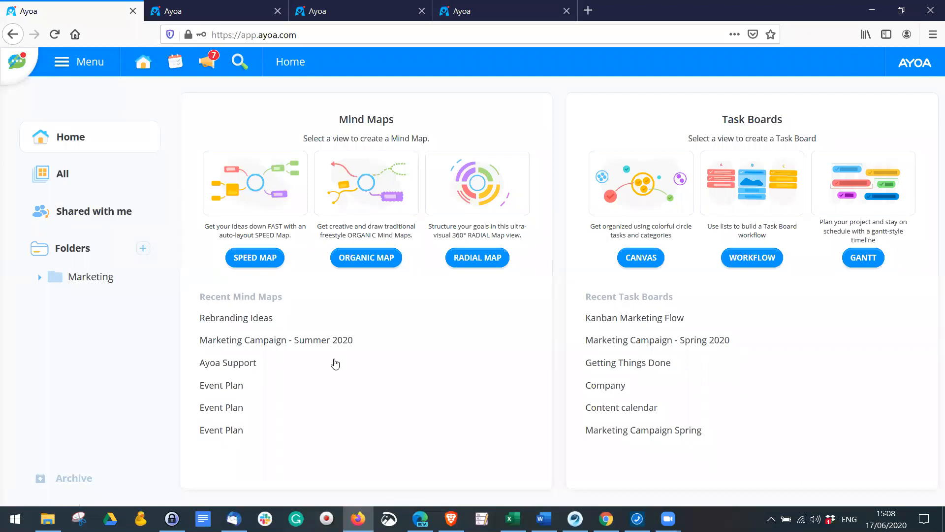
left_click(247, 363)
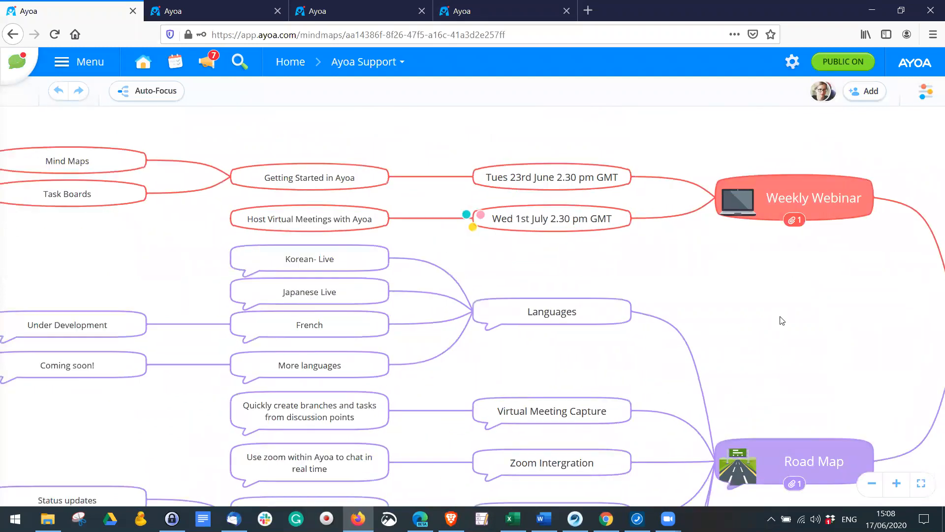
Open the account settings and show the Notifications & Emails page.
left_click(86, 61)
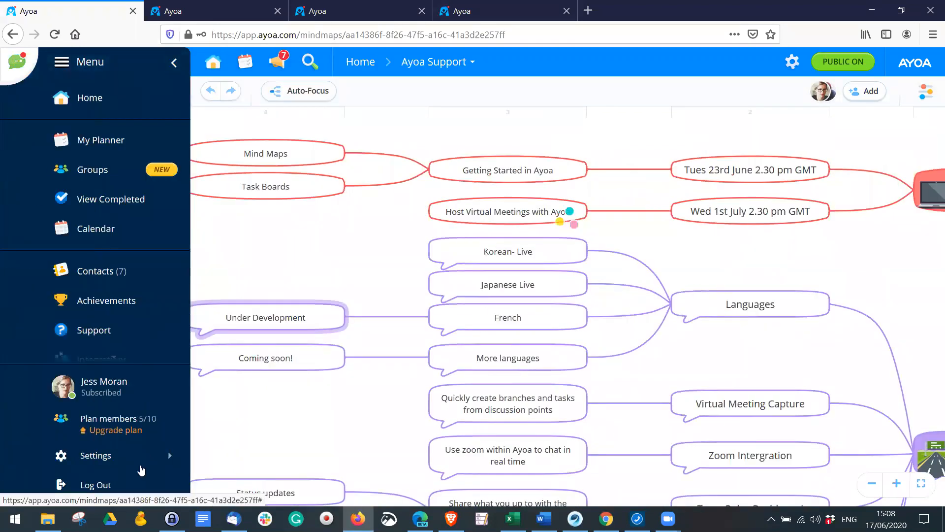
left_click(136, 457)
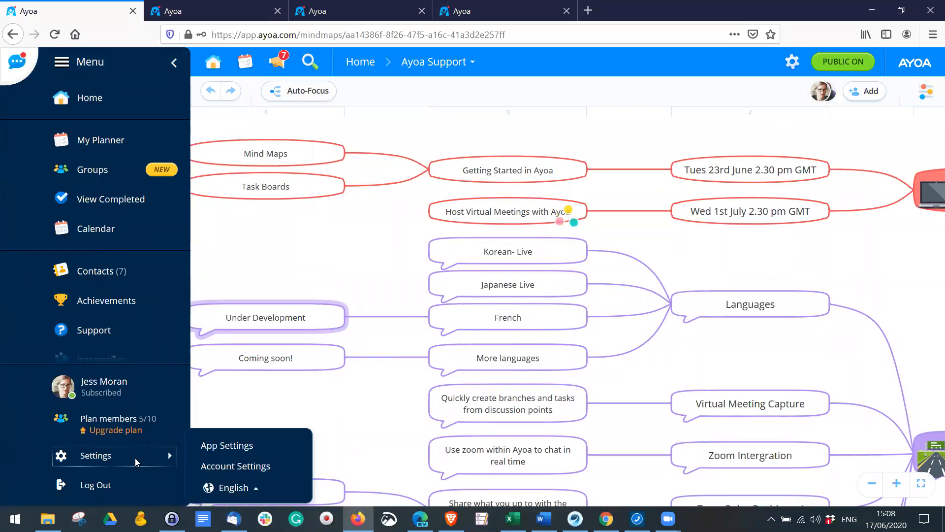
left_click(241, 468)
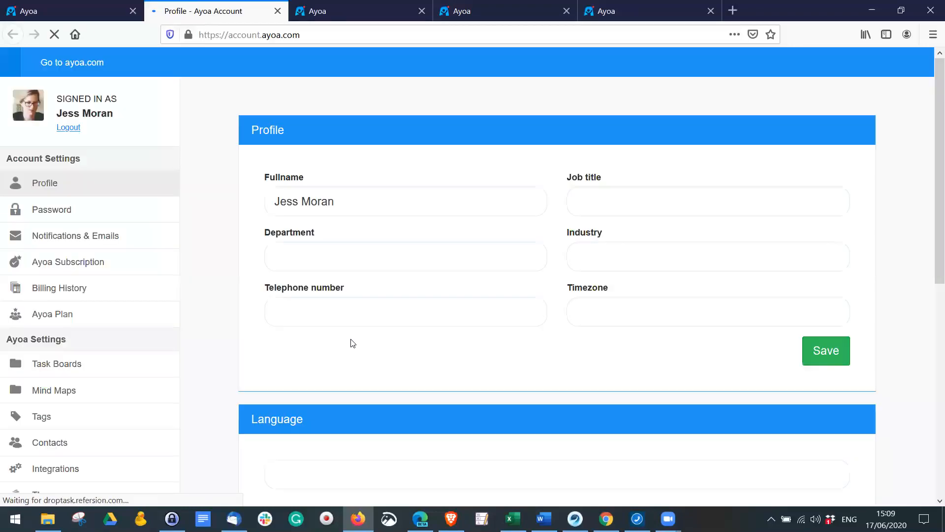
left_click(73, 240)
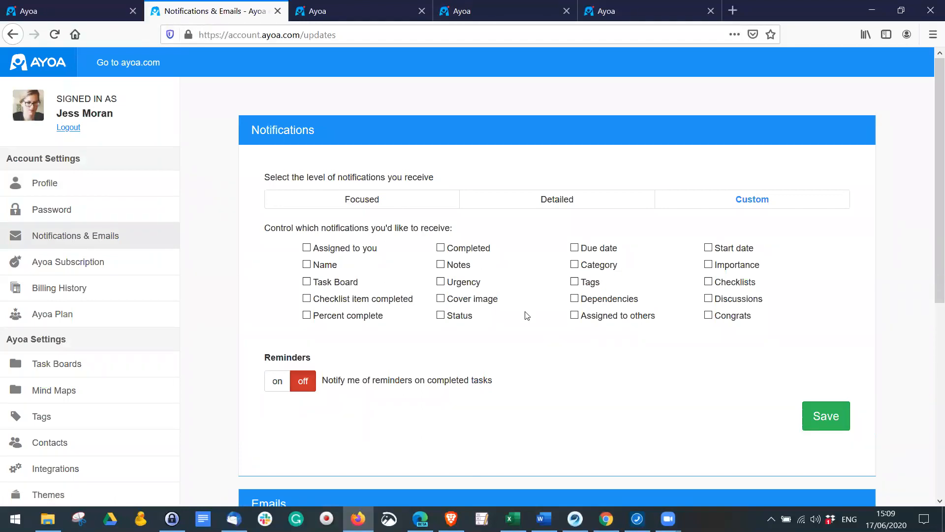
Review the notification types, the completed-task reminder option and the email preferences on the Notifications & Emails page.
scroll(572, 398, "down", 3)
scroll(502, 320, "up", 3)
scroll(586, 329, "down", 5)
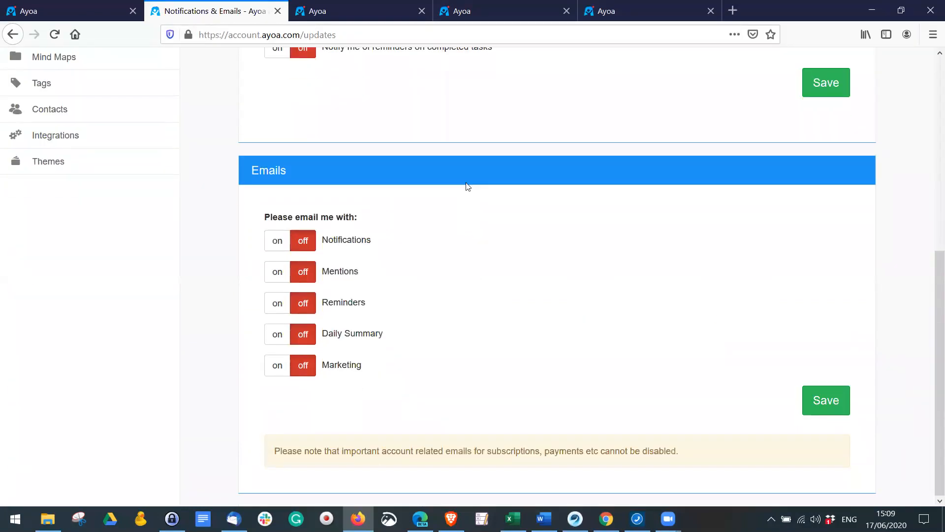
scroll(559, 241, "up", 4)
scroll(561, 193, "up", 1)
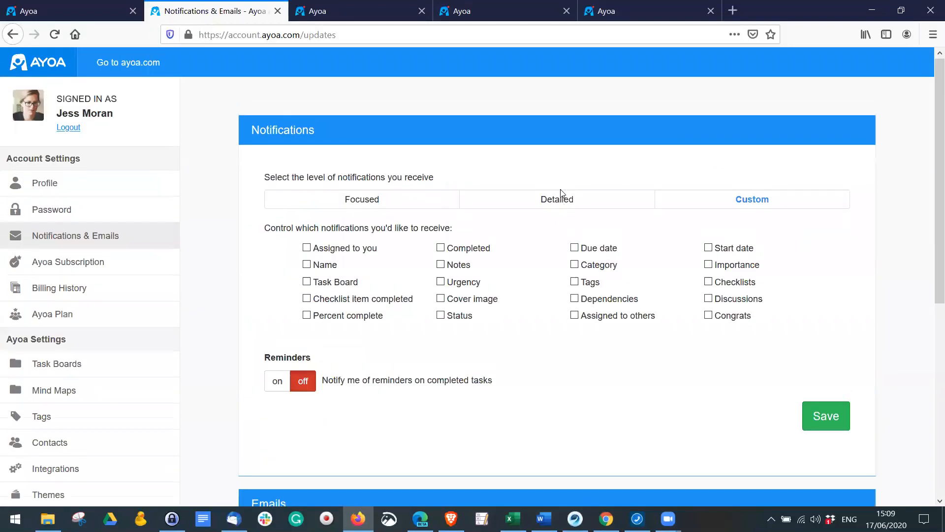
scroll(561, 193, "down", 5)
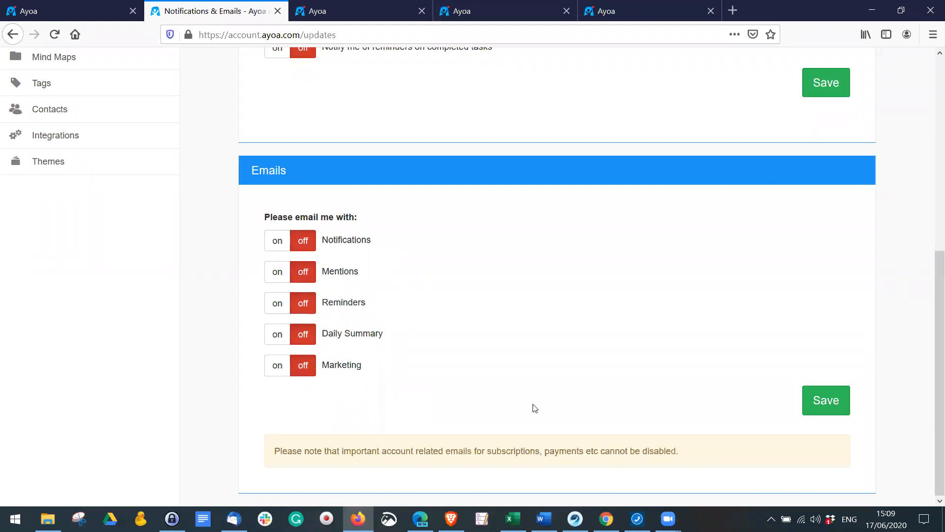
scroll(535, 407, "up", 6)
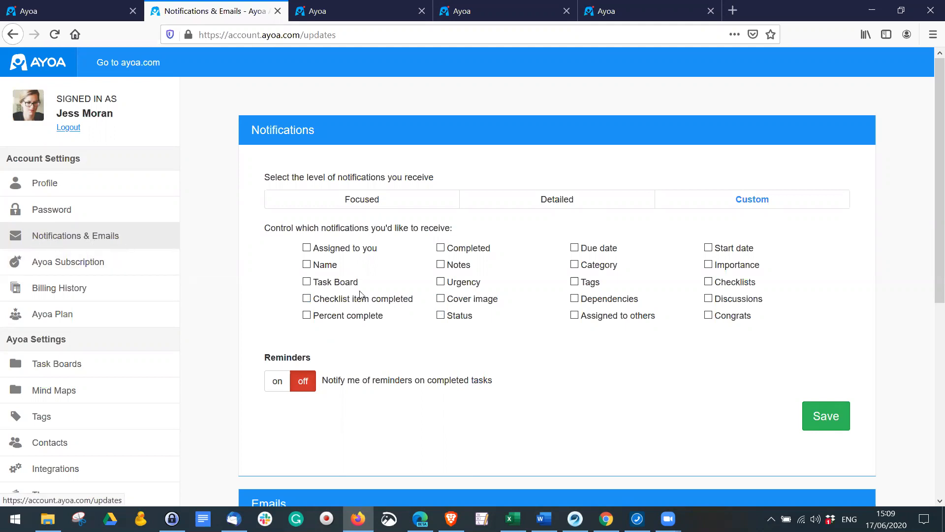
Return to the Ayoa Support mind map and look over its Weekly Webinar and Road Map branches.
left_click(150, 63)
left_click_drag(482, 352, 344, 300)
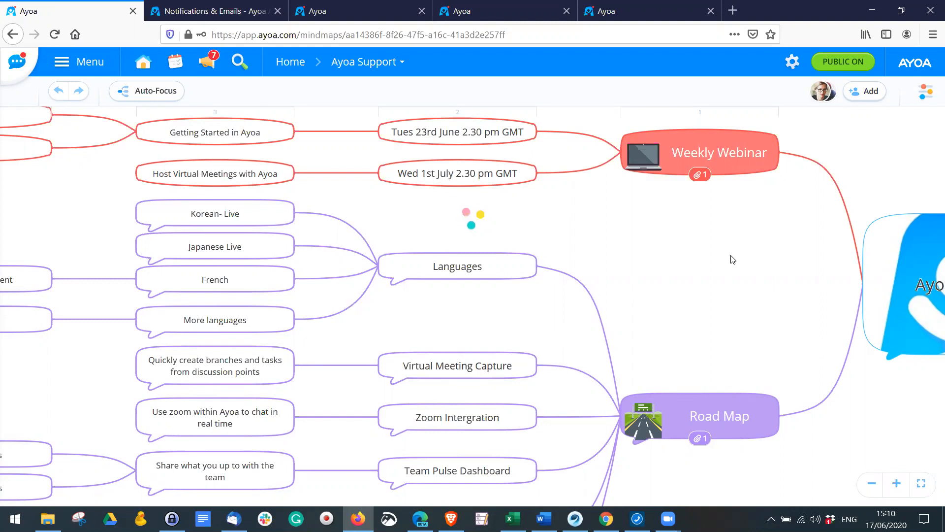
left_click_drag(368, 267, 321, 242)
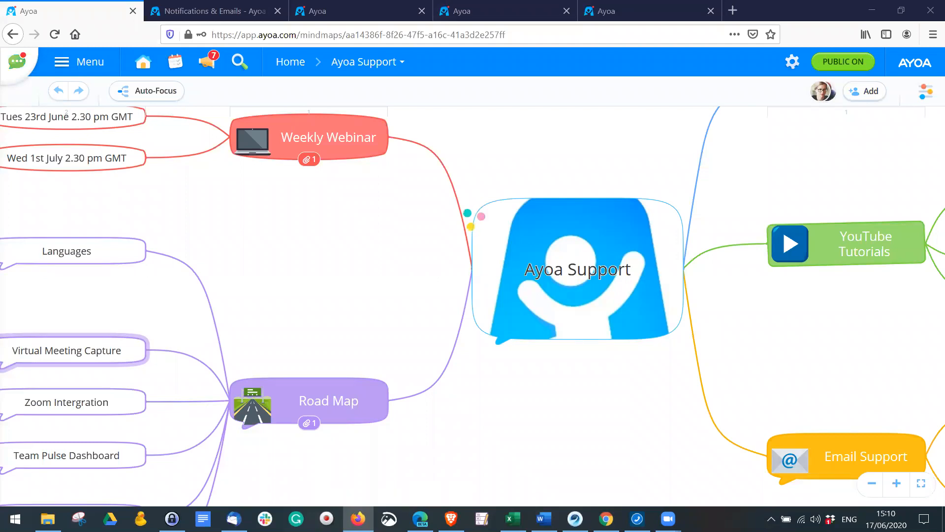
Go back to the Notifications & Emails settings and compare the Focused and Detailed notification levels.
left_click(200, 6)
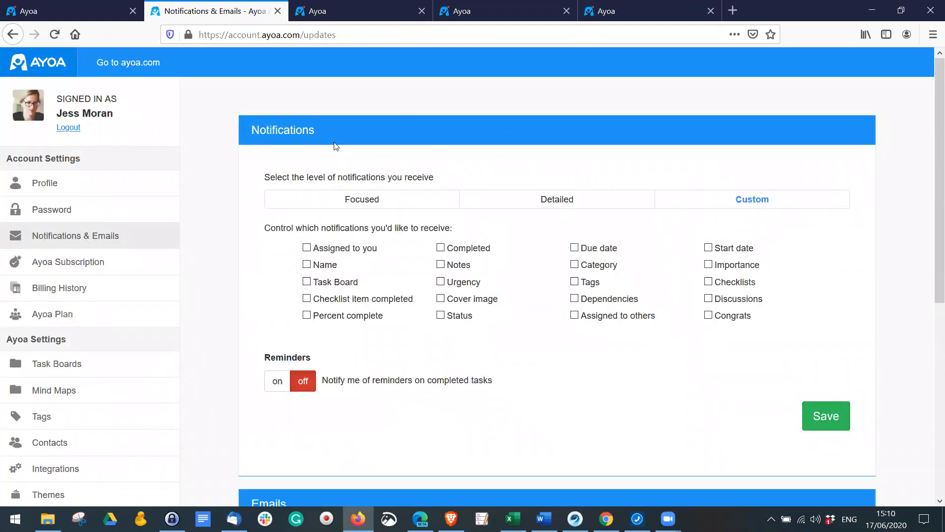
left_click(320, 198)
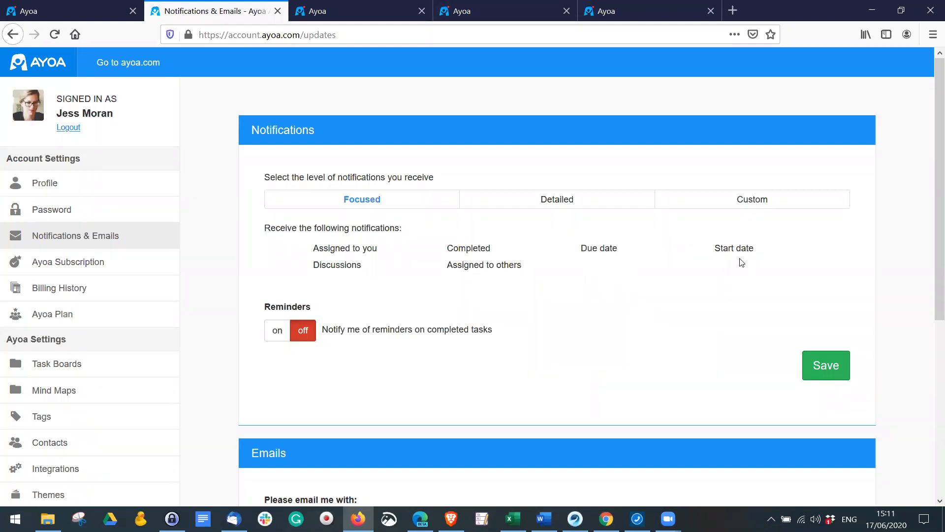
left_click(544, 199)
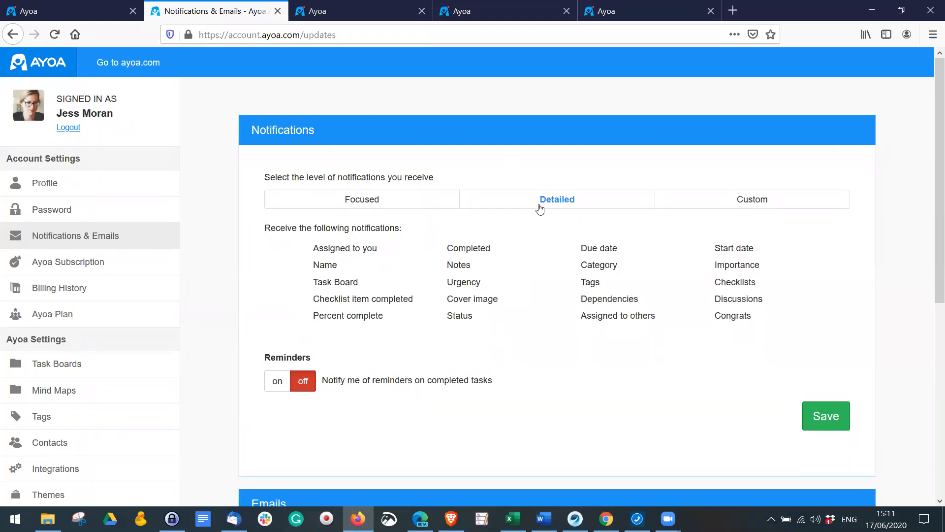
Set the notification level to Custom and enable Assigned to you, Due date and Assigned to others.
left_click(756, 209)
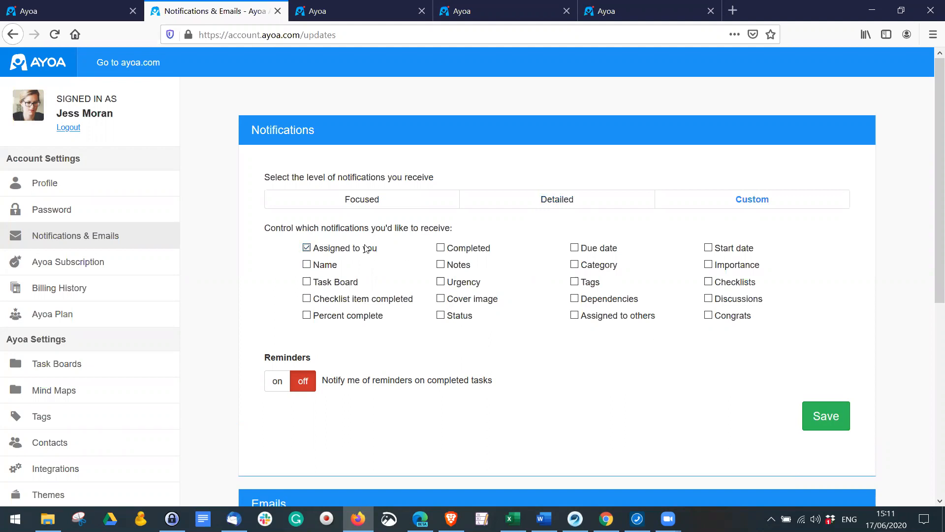
left_click(577, 250)
left_click(575, 315)
Review the email options for Notifications, Mentions, Reminders, Daily Summary and Marketing.
scroll(437, 303, "down", 4)
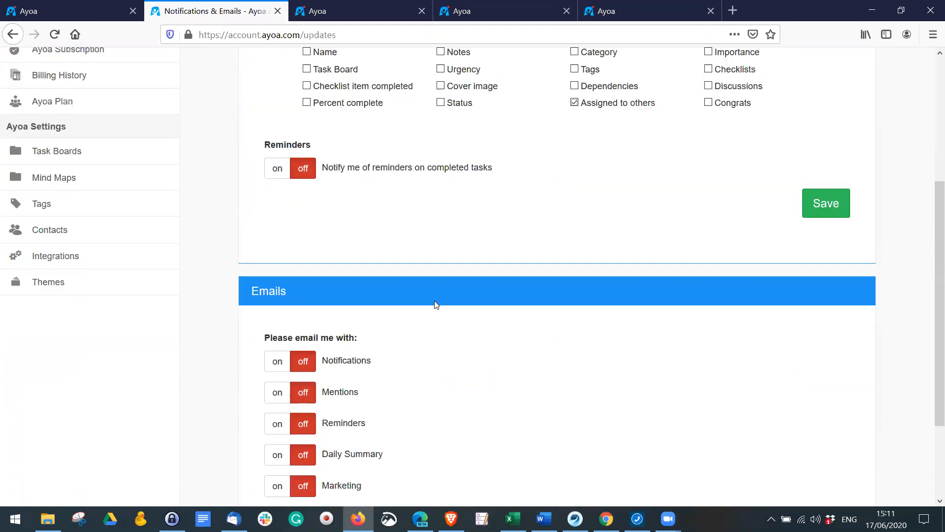
scroll(435, 304, "up", 3)
scroll(461, 310, "down", 3)
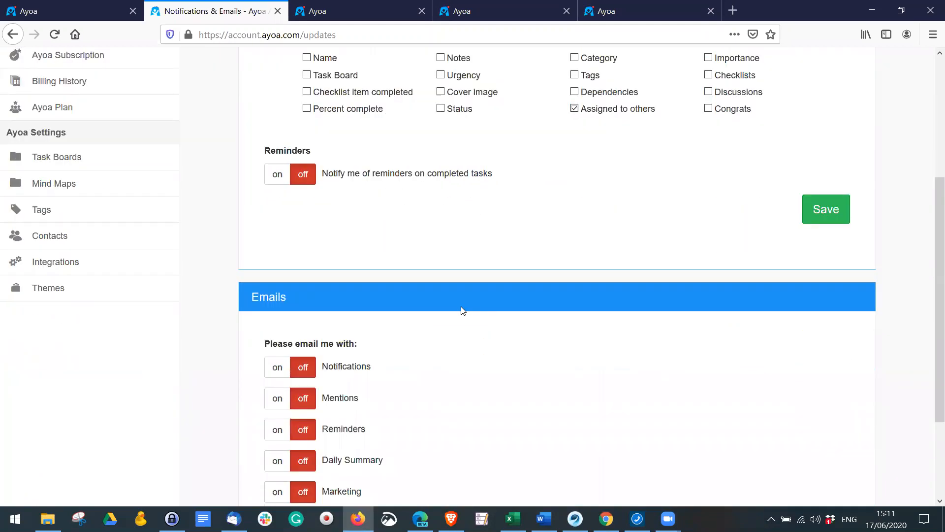
scroll(462, 310, "down", 3)
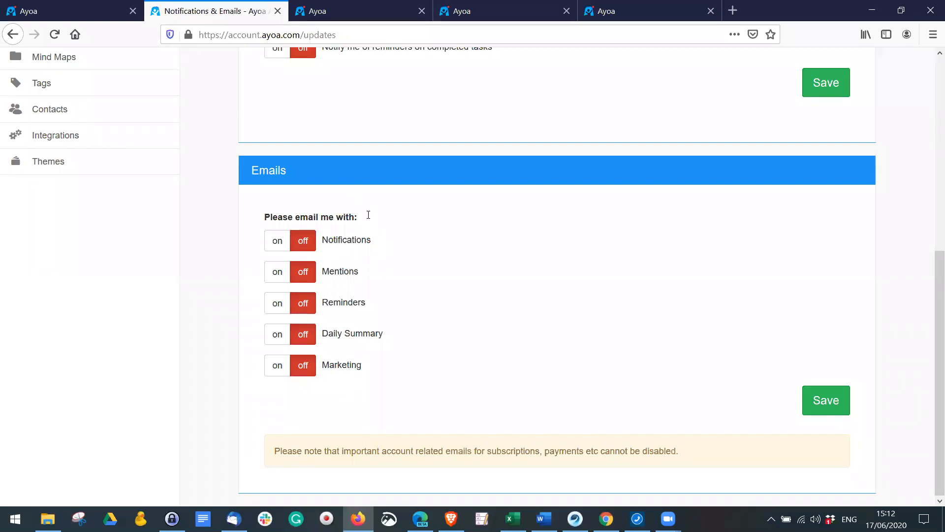
scroll(368, 214, "up", 7)
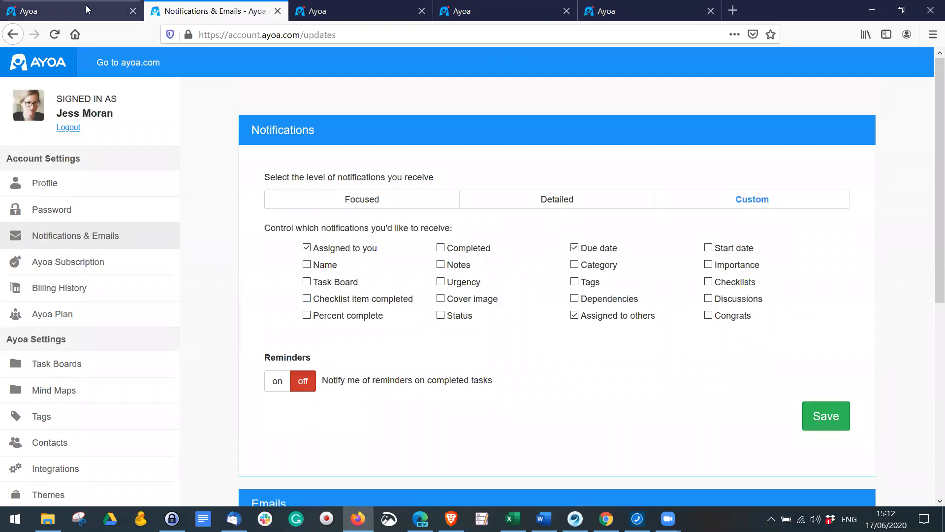
Return to the Ayoa Support mind map and show the Email Support branch with its contact address.
left_click(85, 6)
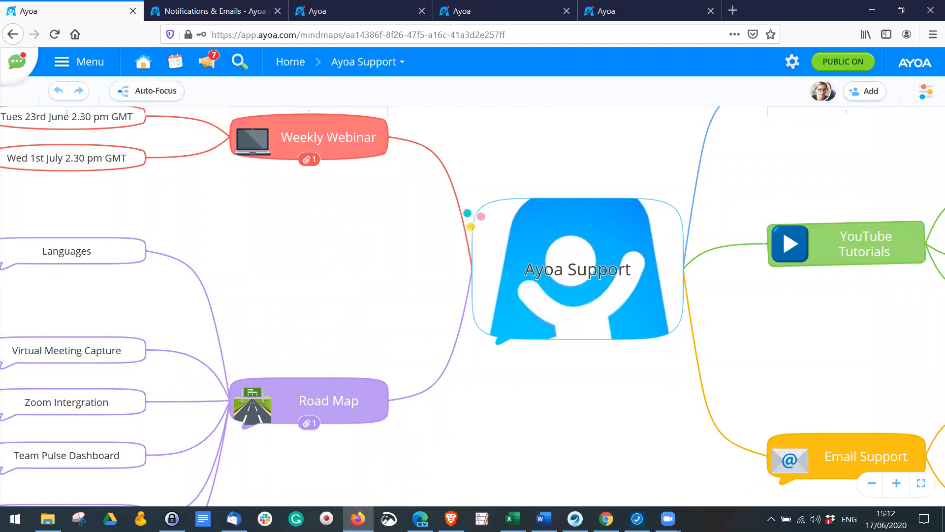
left_click_drag(814, 369, 399, 254)
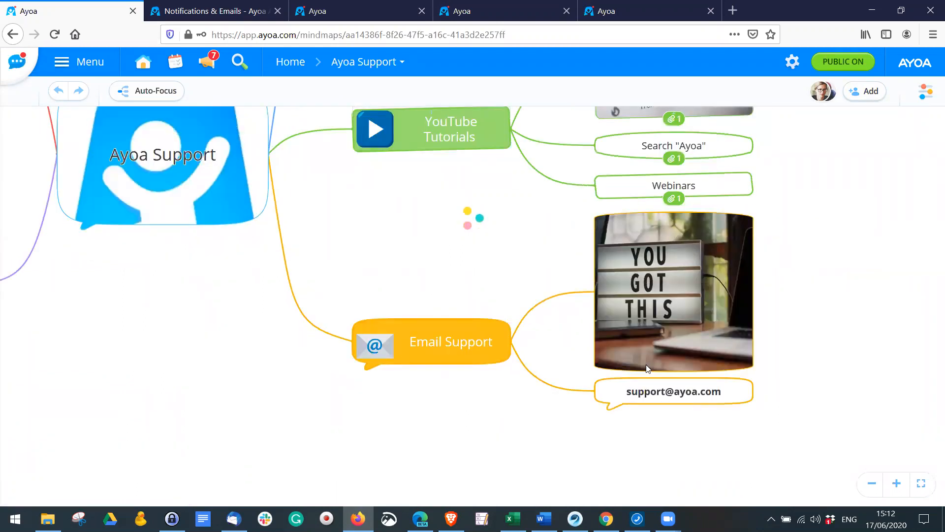